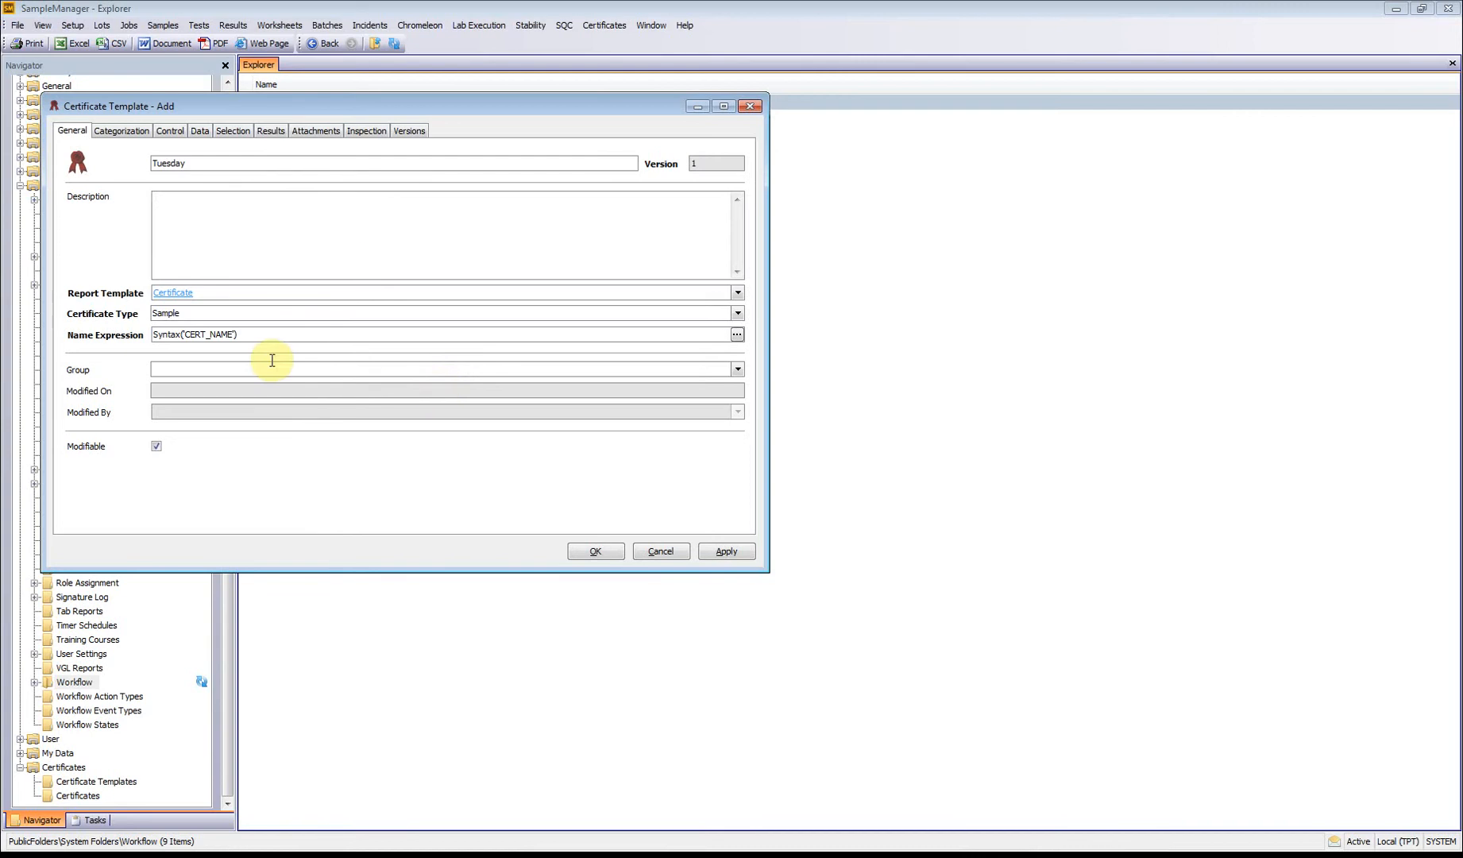
Step: Save the new Tuesday certificate template and start creating a certificate from the Tuesday template
left_click(613, 550)
left_click(591, 24)
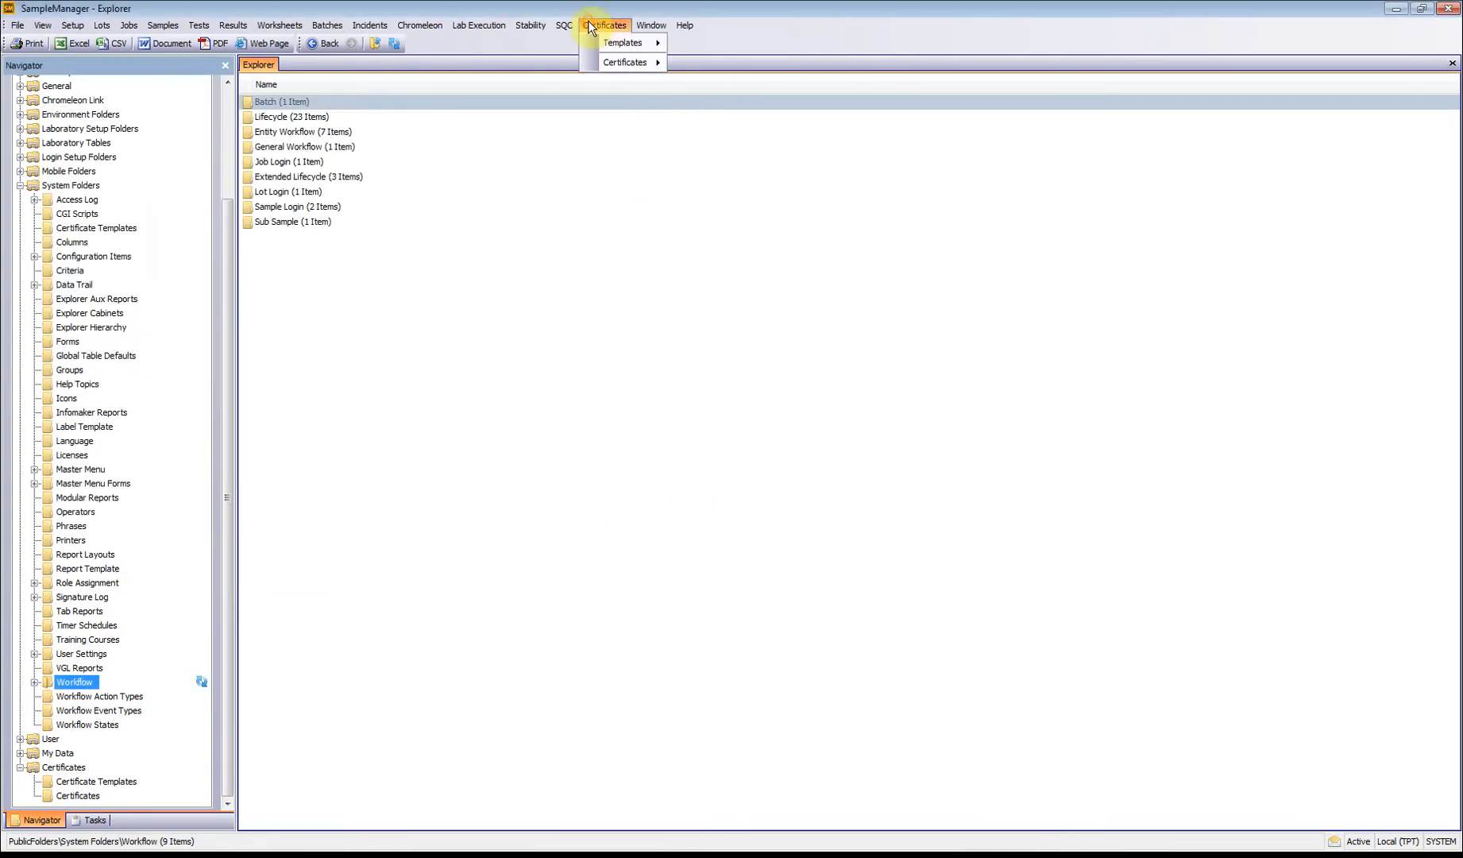
mouse_move(608, 62)
left_click(766, 93)
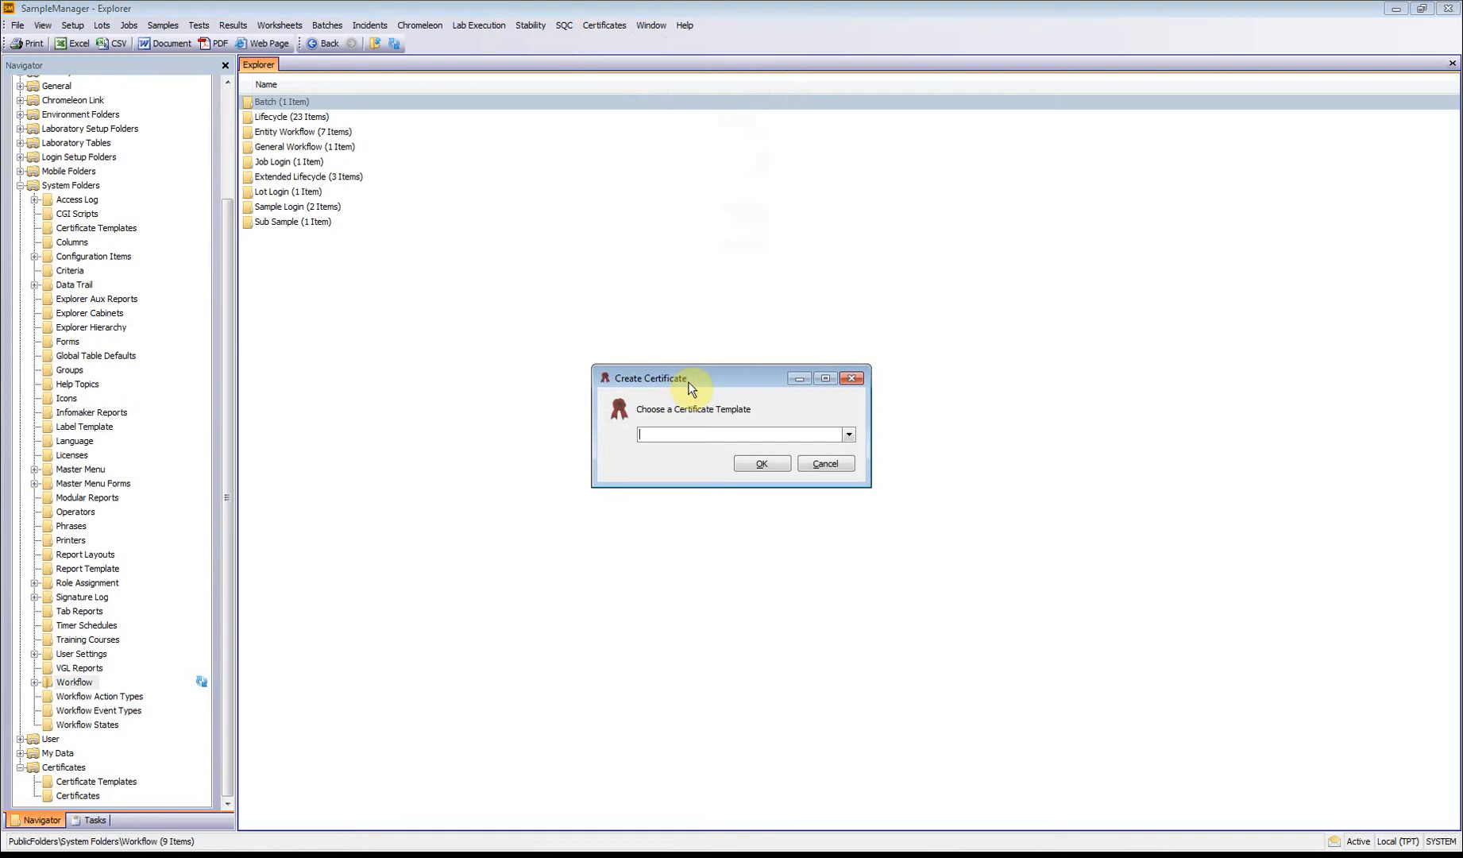
type("Tuee")
key("BackSpace")
type("sday")
left_click(749, 468)
left_click(849, 435)
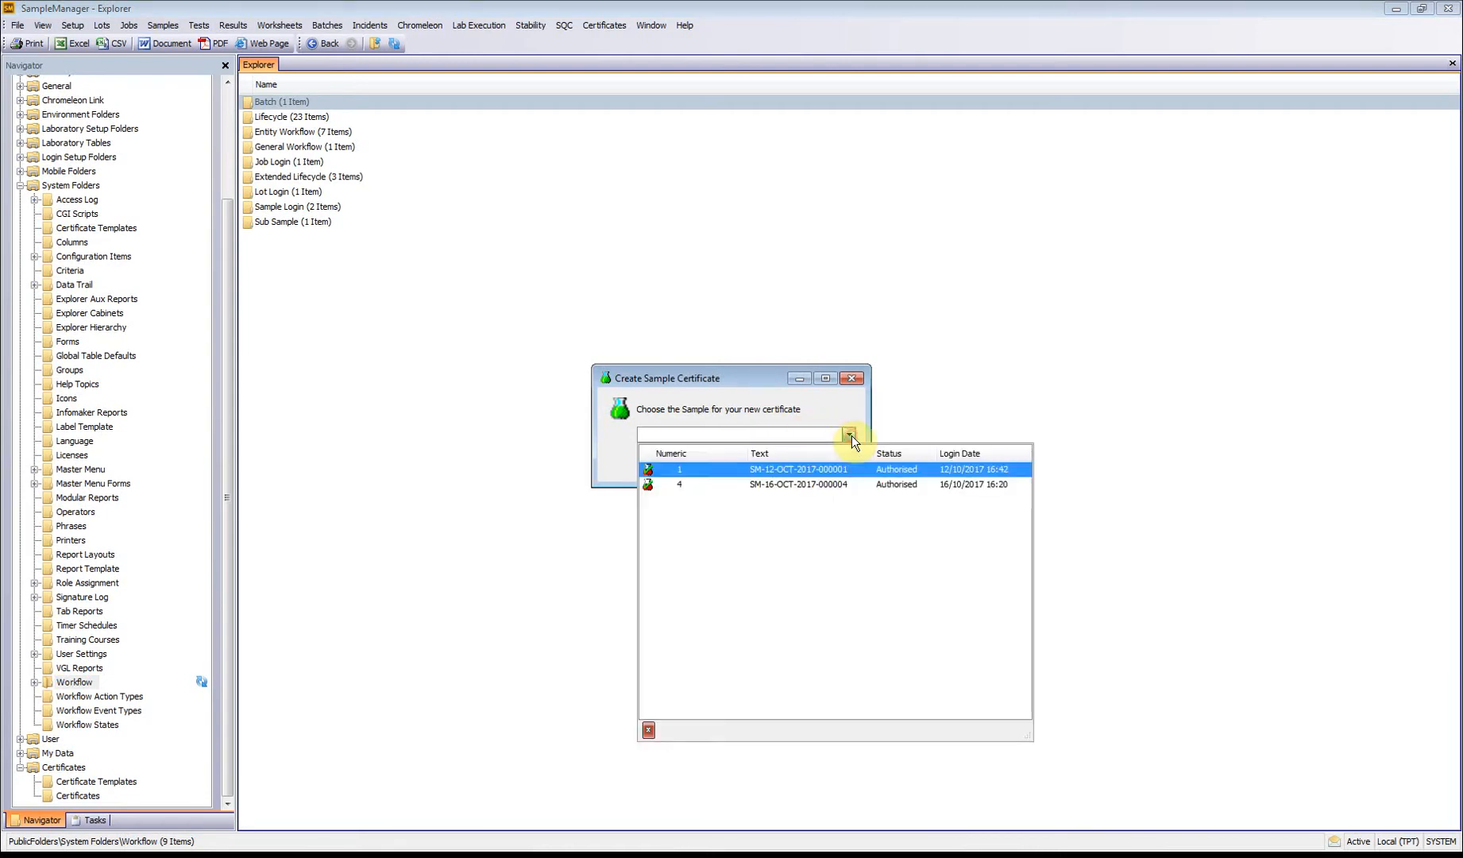
left_click(747, 482)
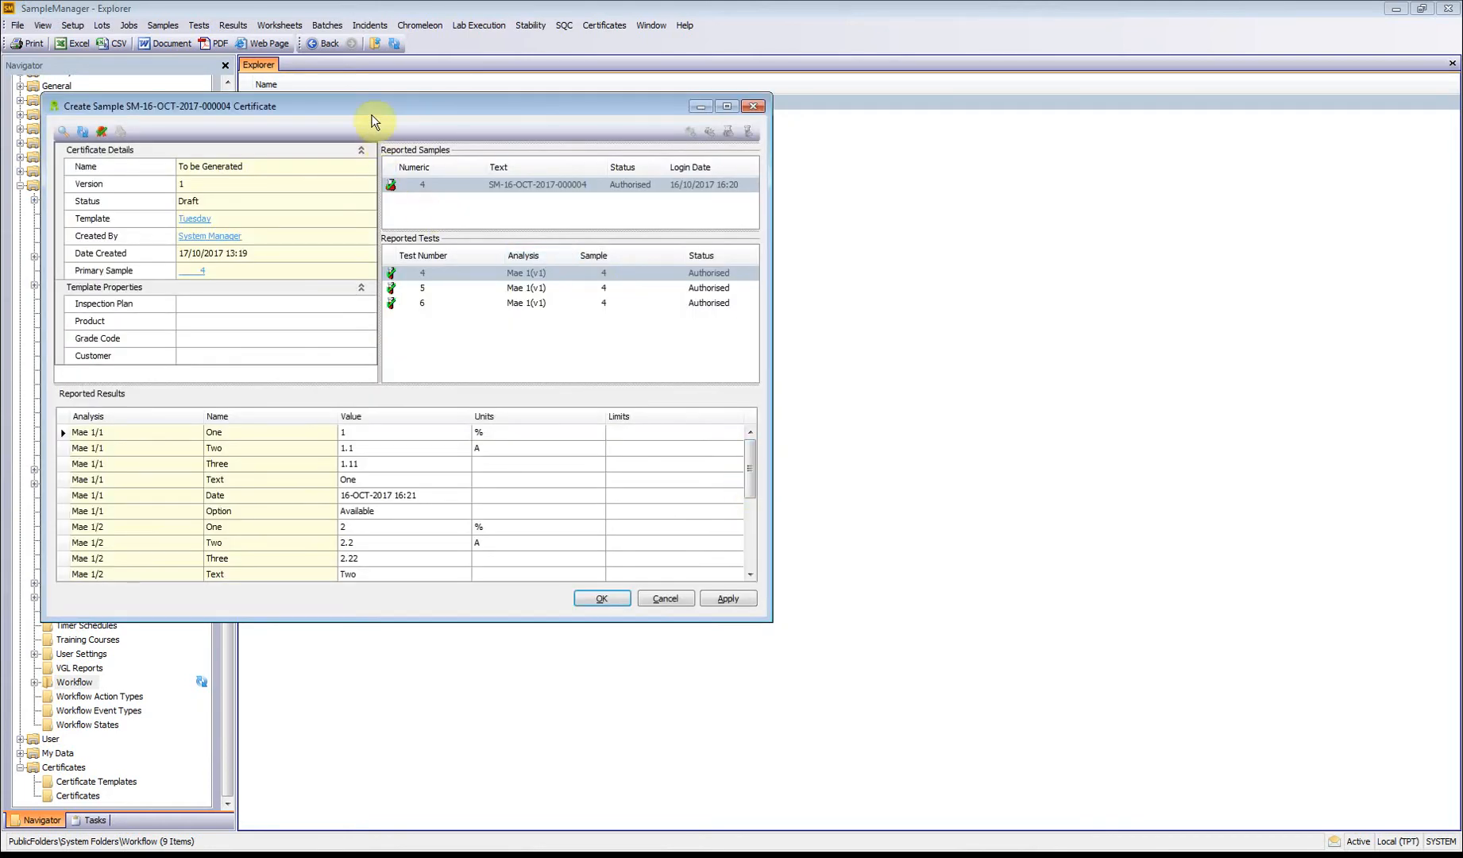
left_click_drag(373, 119, 654, 144)
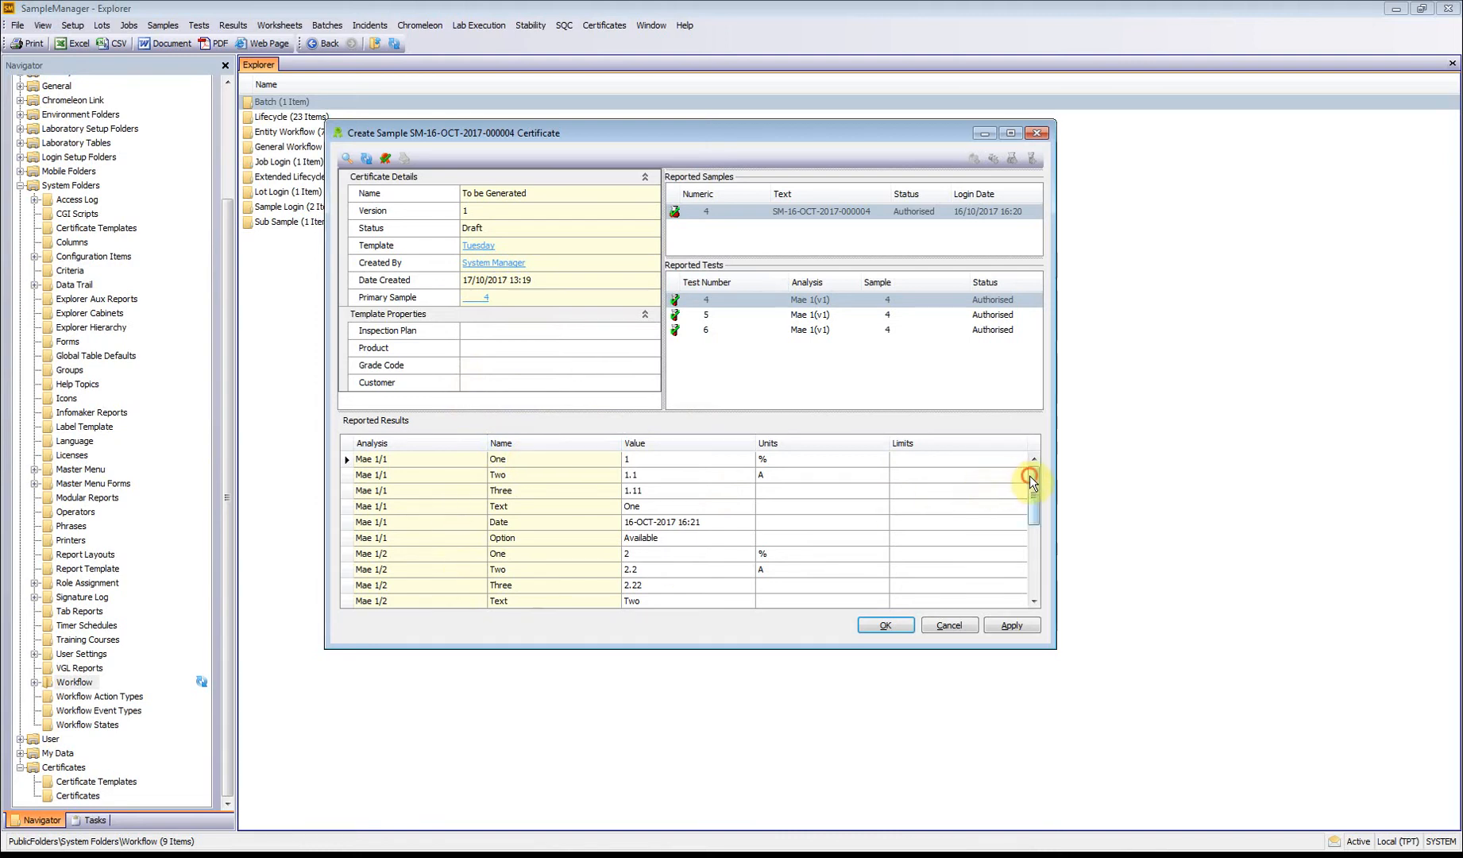
scroll(1030, 477, "down", 3)
scroll(1048, 463, "up", 3)
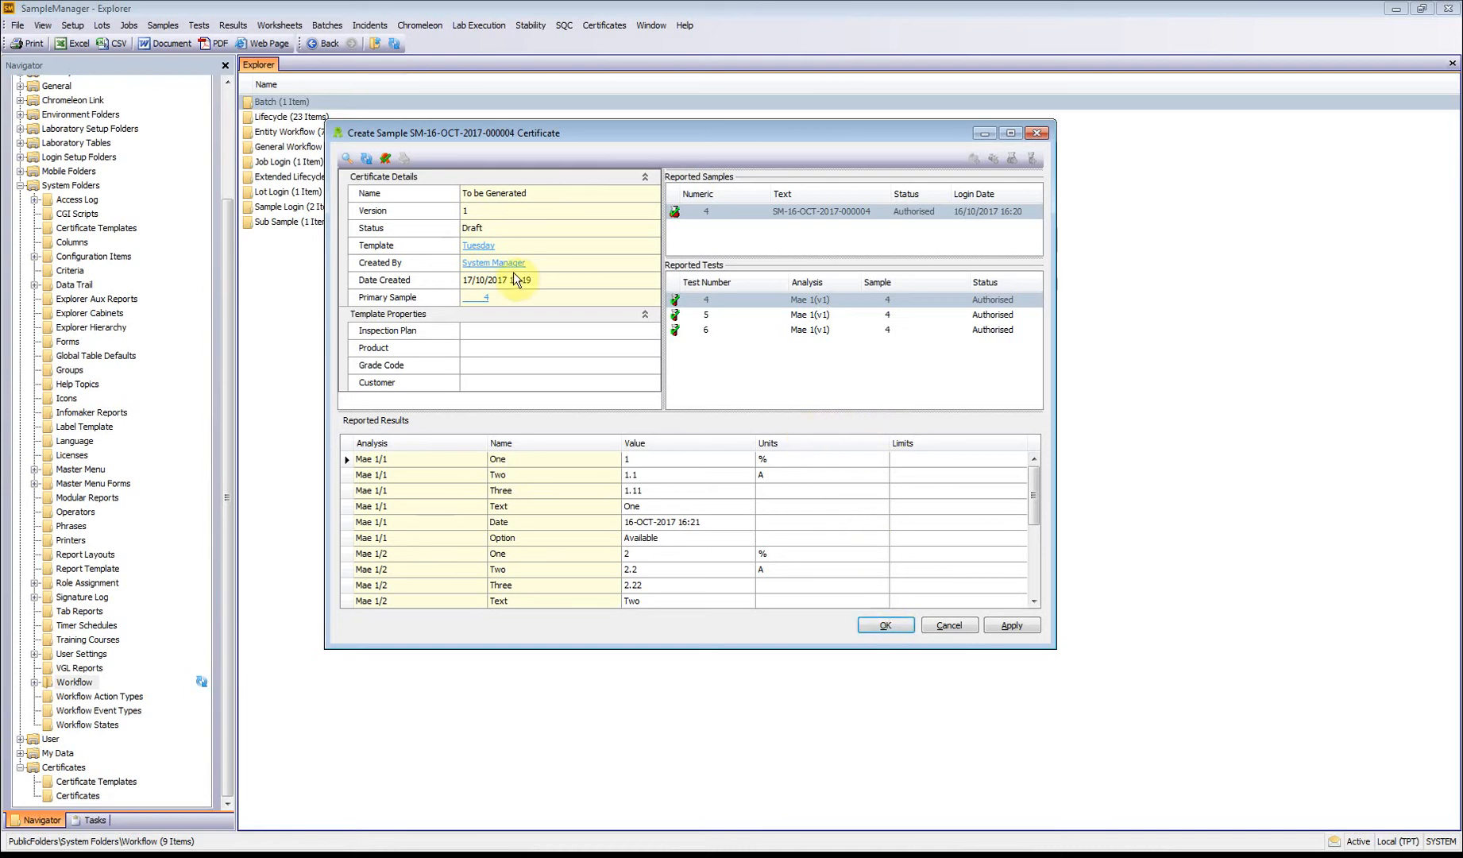
left_click(385, 158)
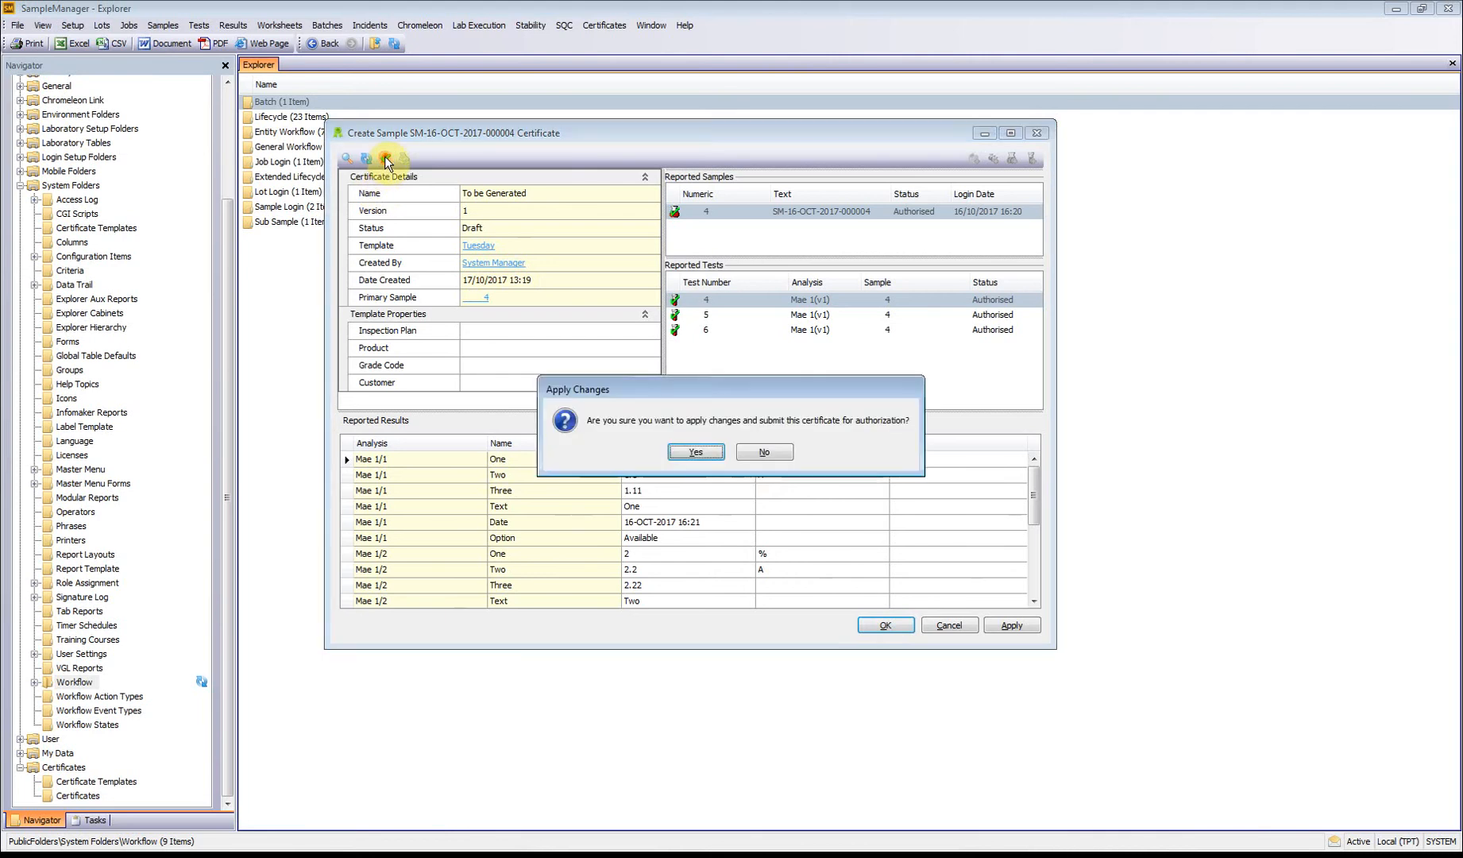
left_click(691, 453)
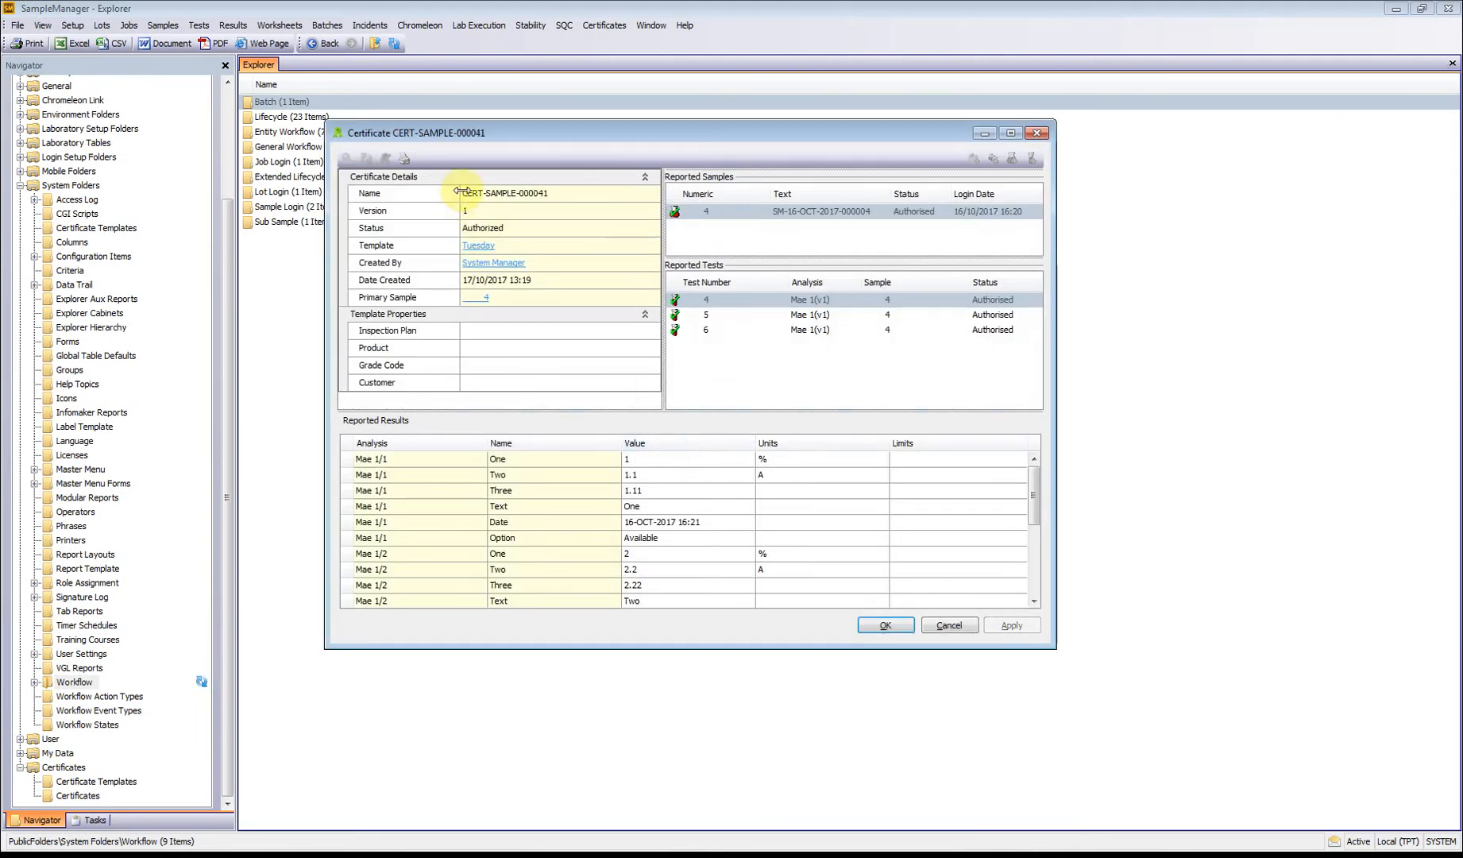
Step: Examine the authorized certificate's PDF report down to the authorization details, and close both the report and the certificate
left_click(407, 160)
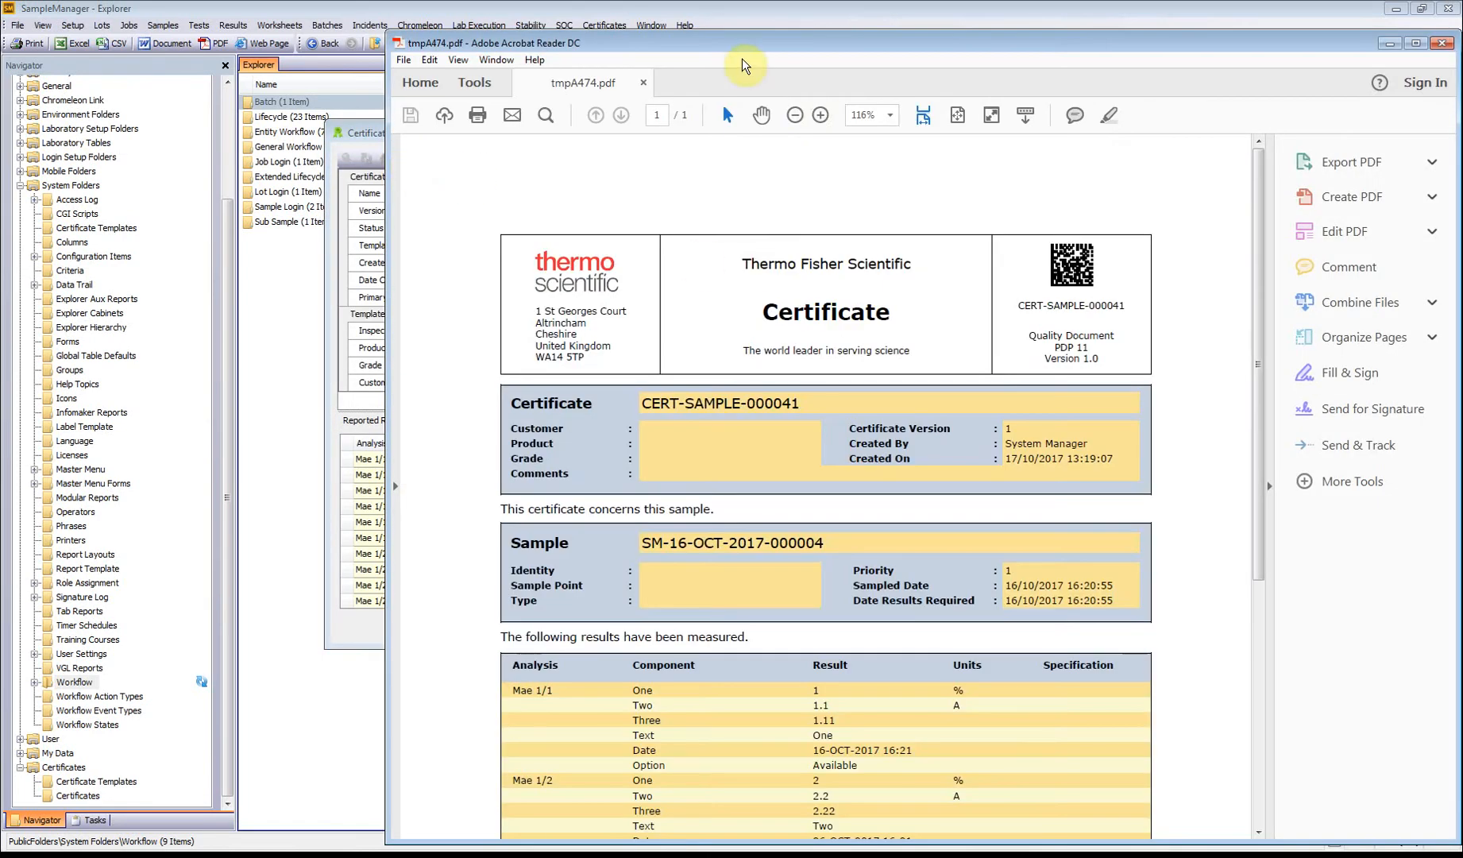
left_click_drag(726, 44, 574, 26)
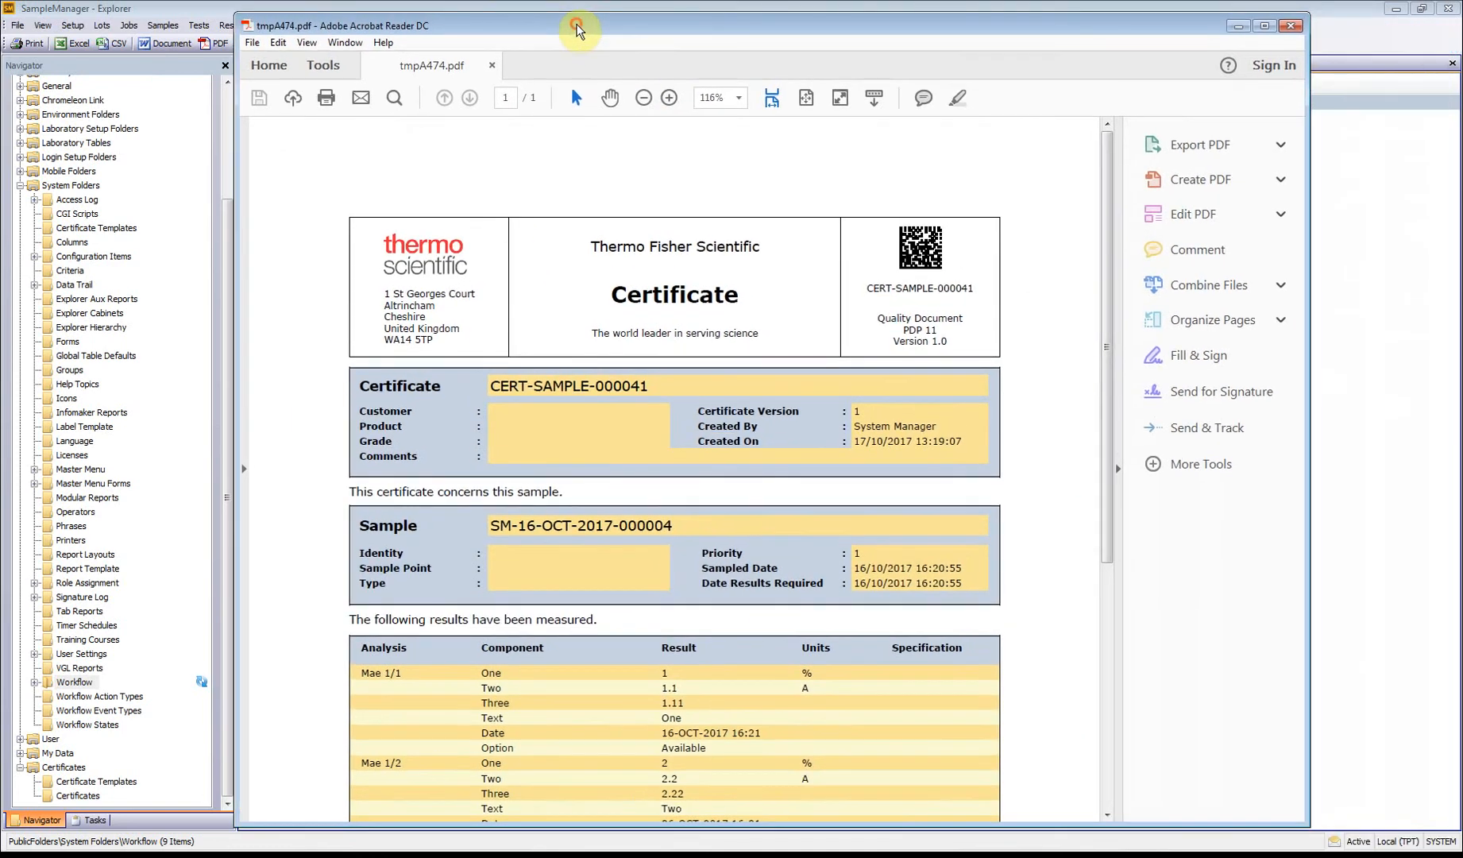
left_click_drag(1103, 231, 1114, 389)
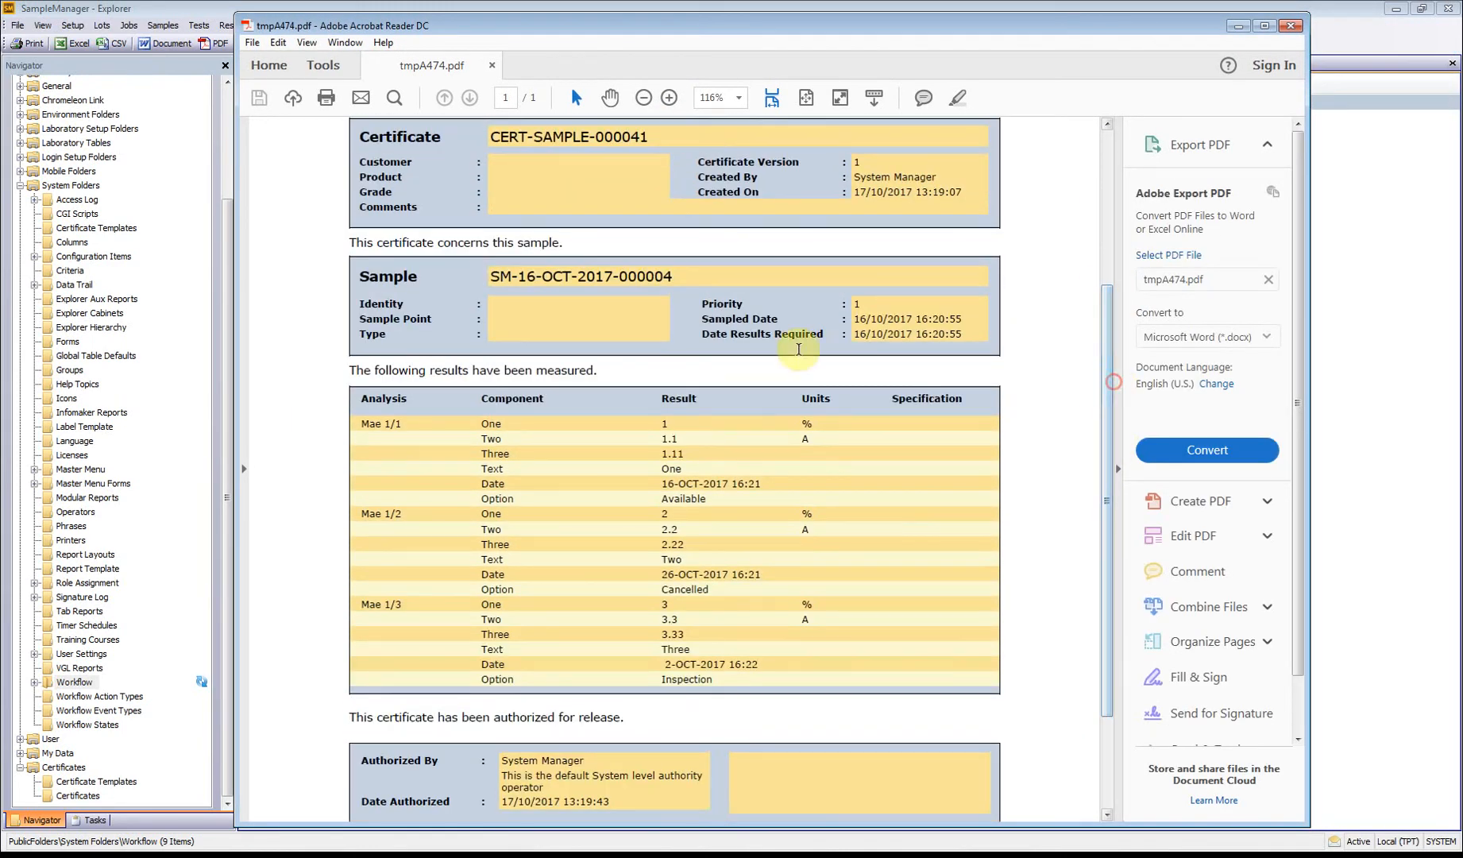
left_click(1291, 28)
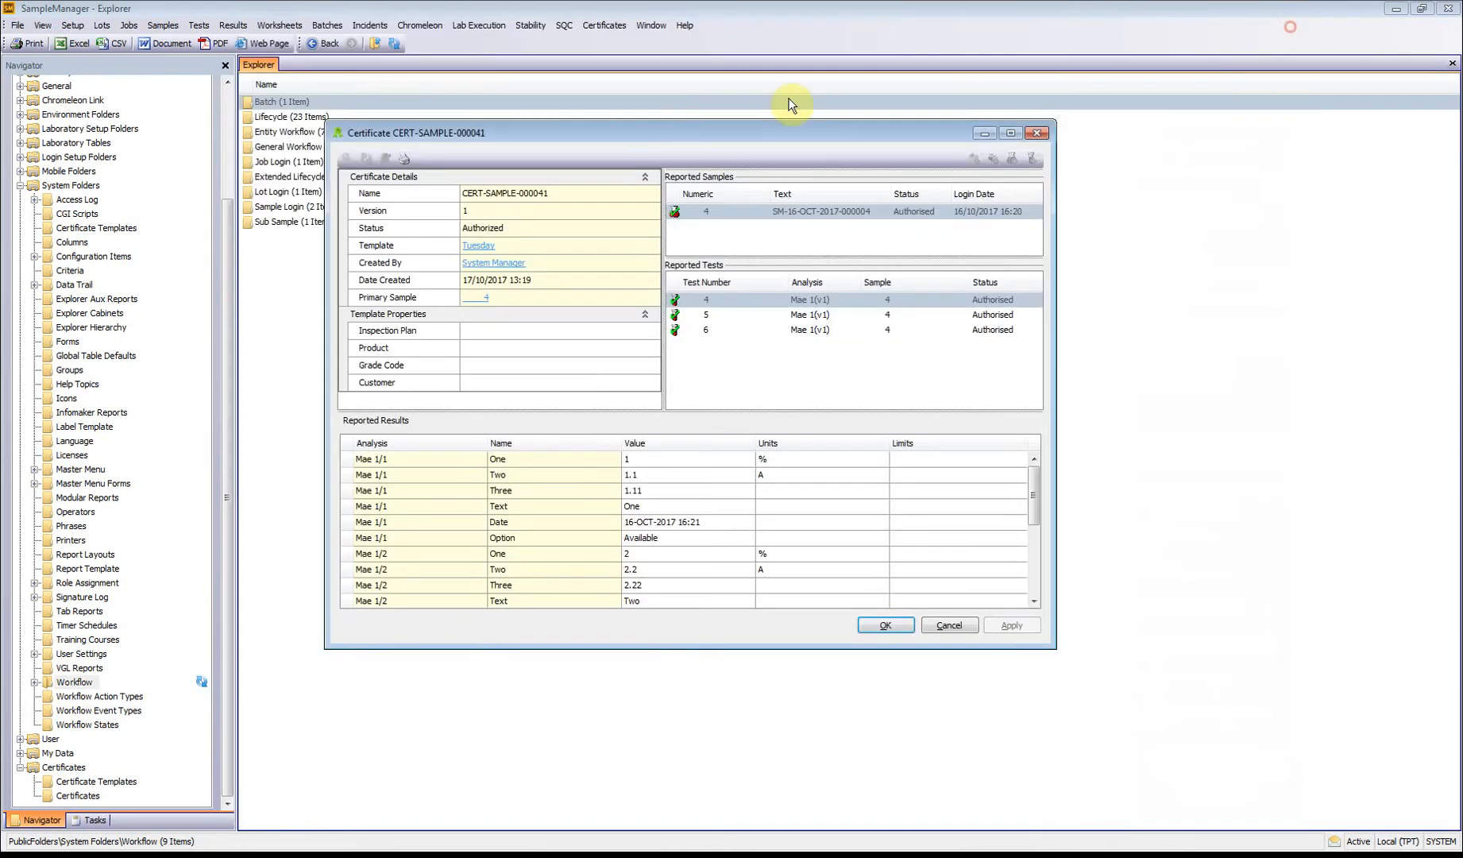
left_click(1028, 131)
Step: Open the Tuesday certificate template for modification
left_click(605, 24)
mouse_move(612, 43)
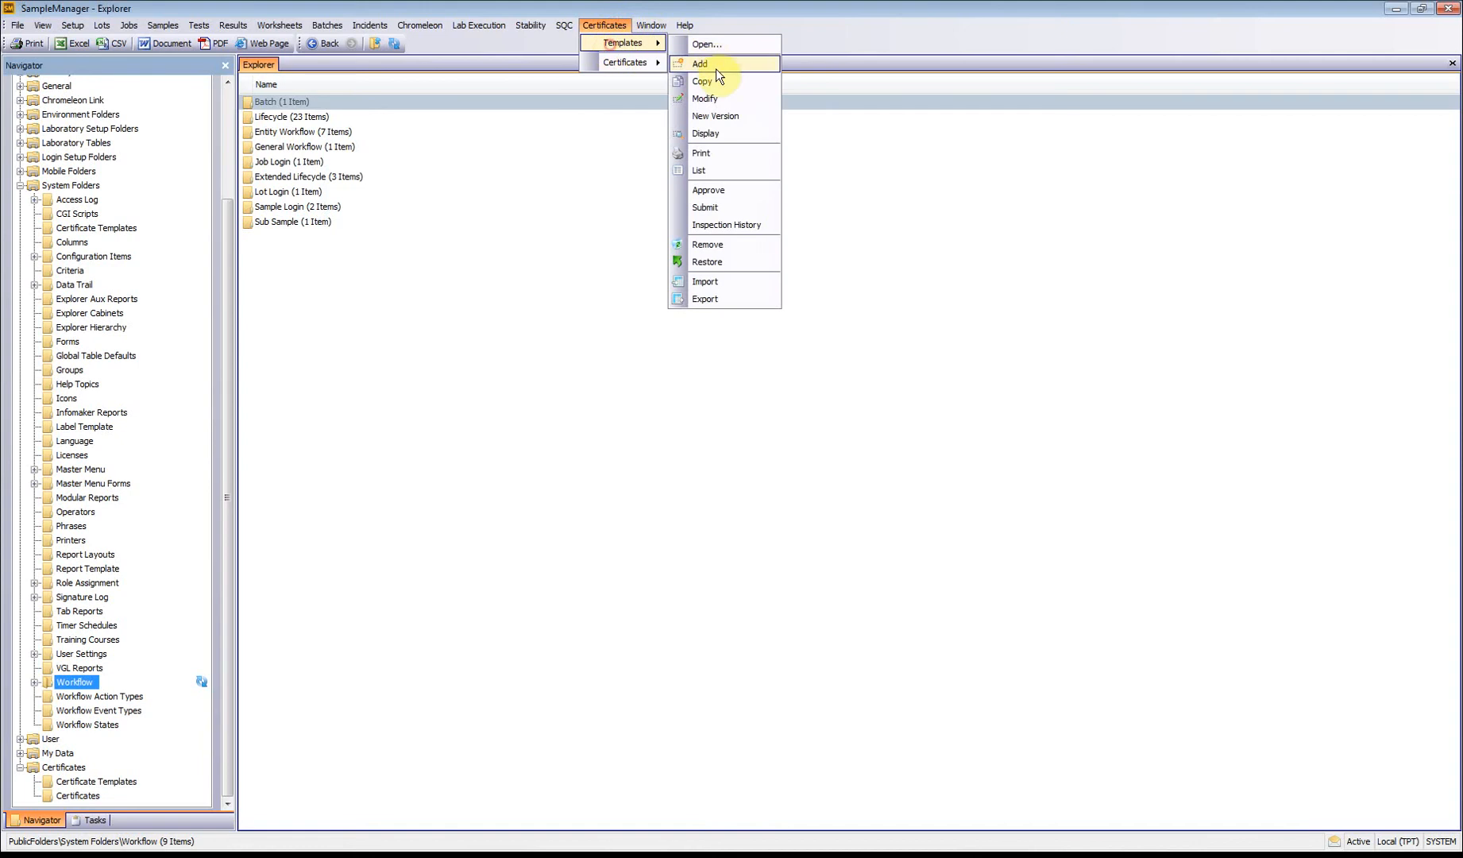
left_click(706, 99)
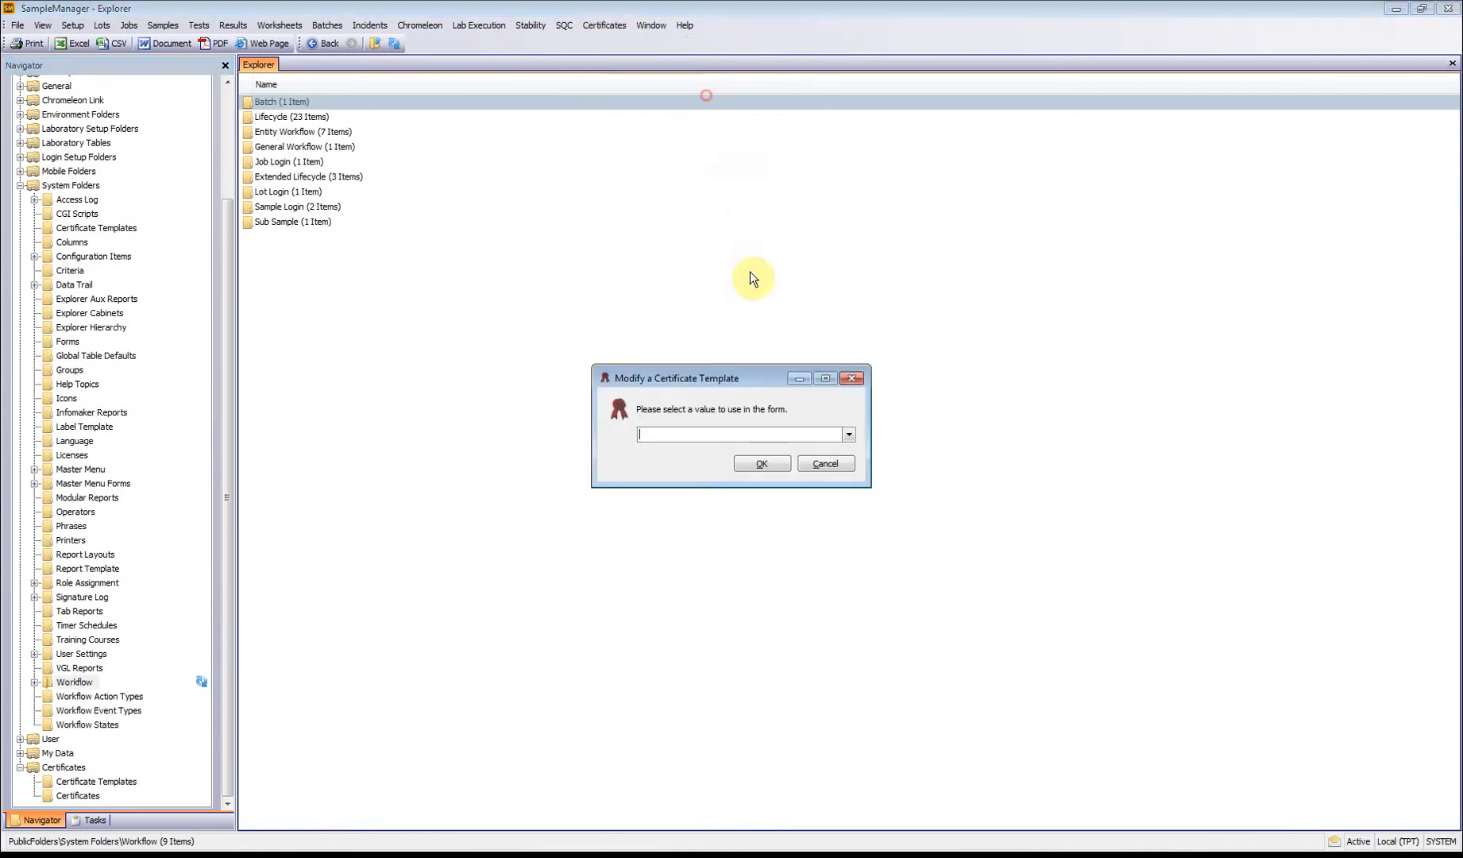
left_click(849, 439)
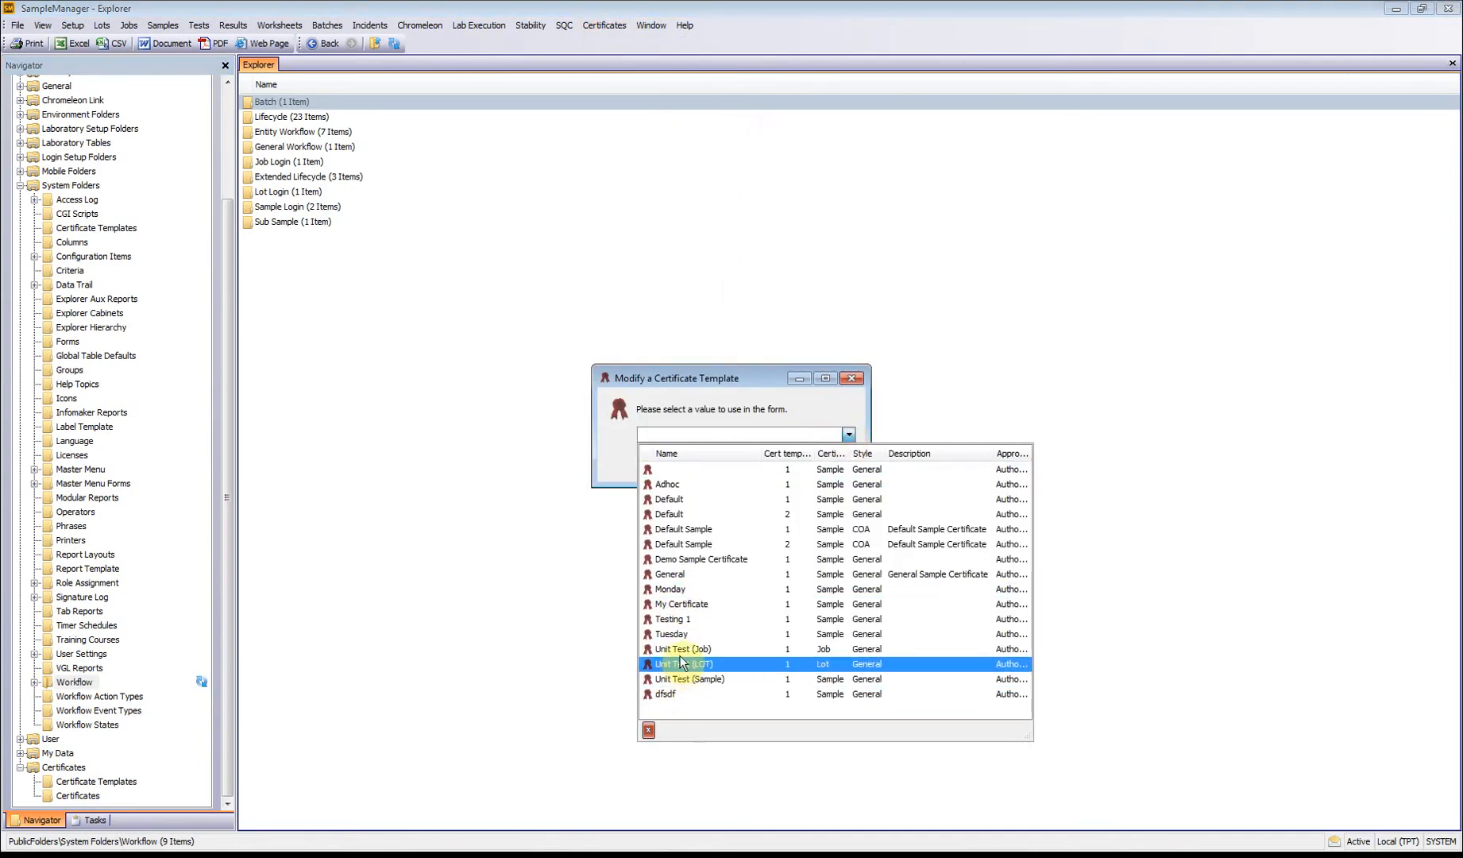
left_click(682, 634)
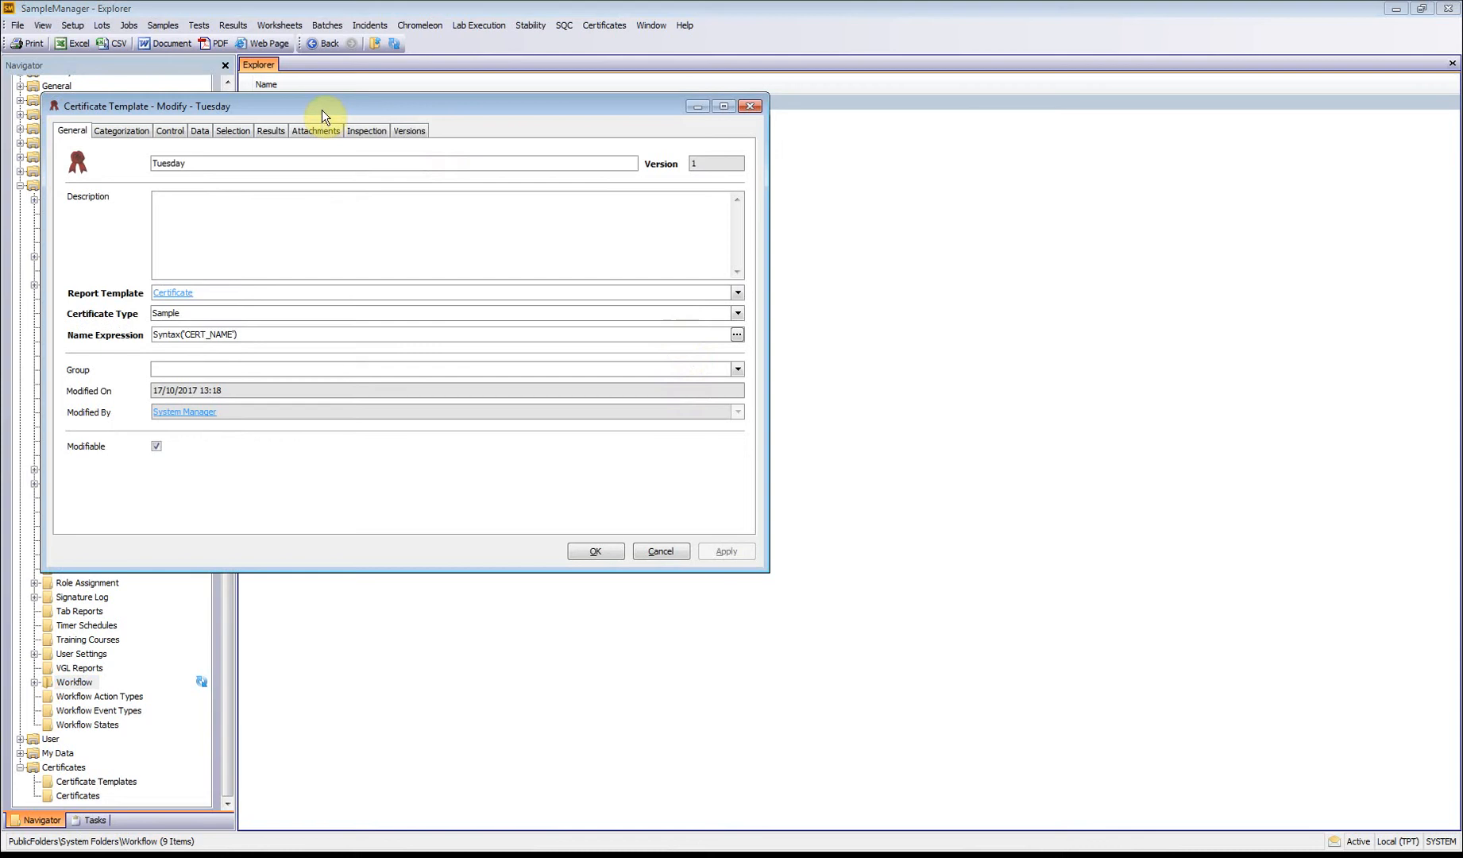
left_click_drag(321, 110, 523, 122)
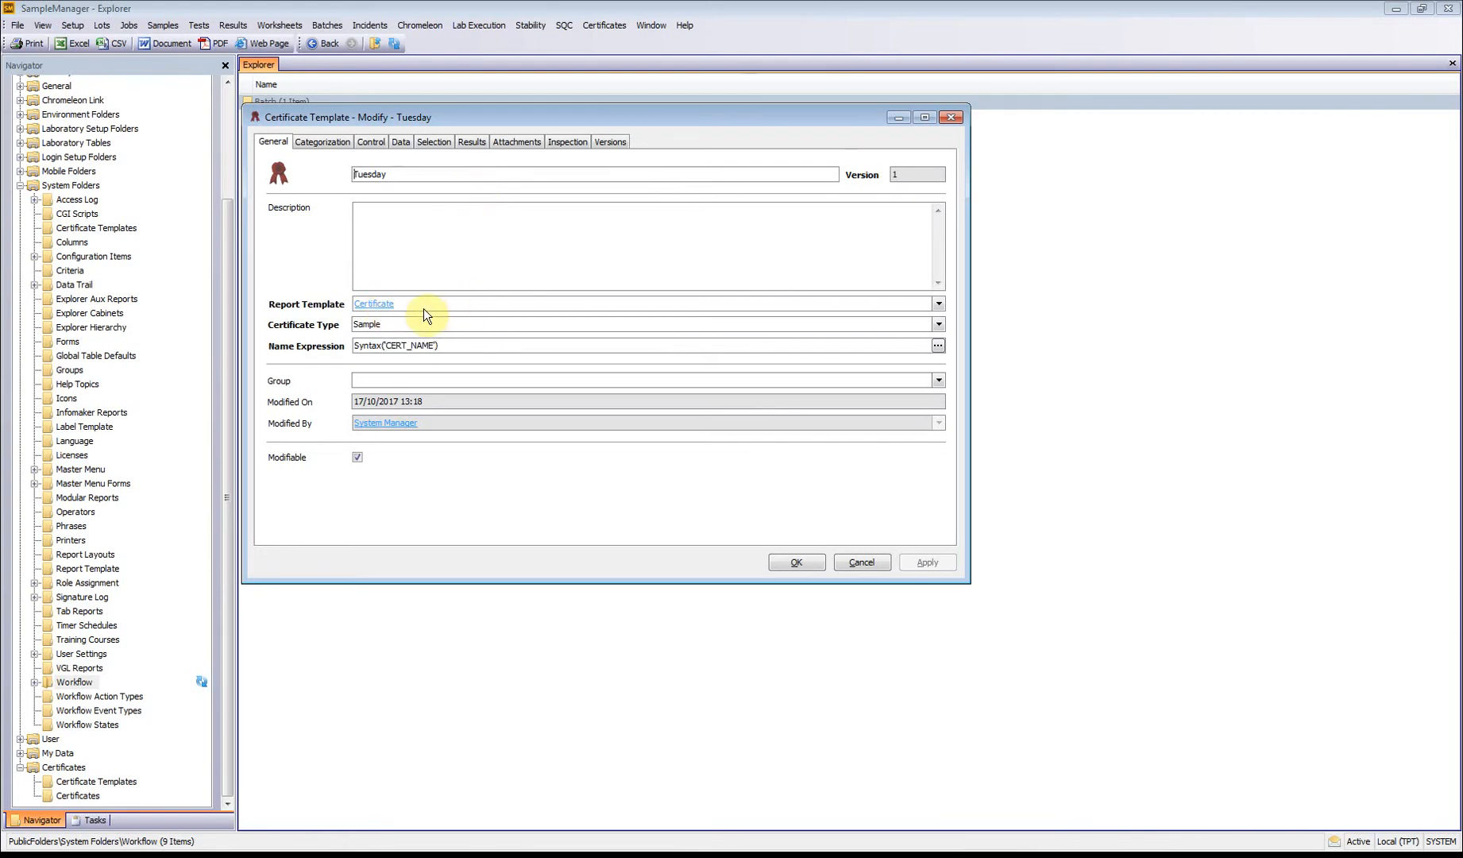
Step: Open the linked Certificate report template in the report designer and examine its layout down to the report footer
left_click(383, 307)
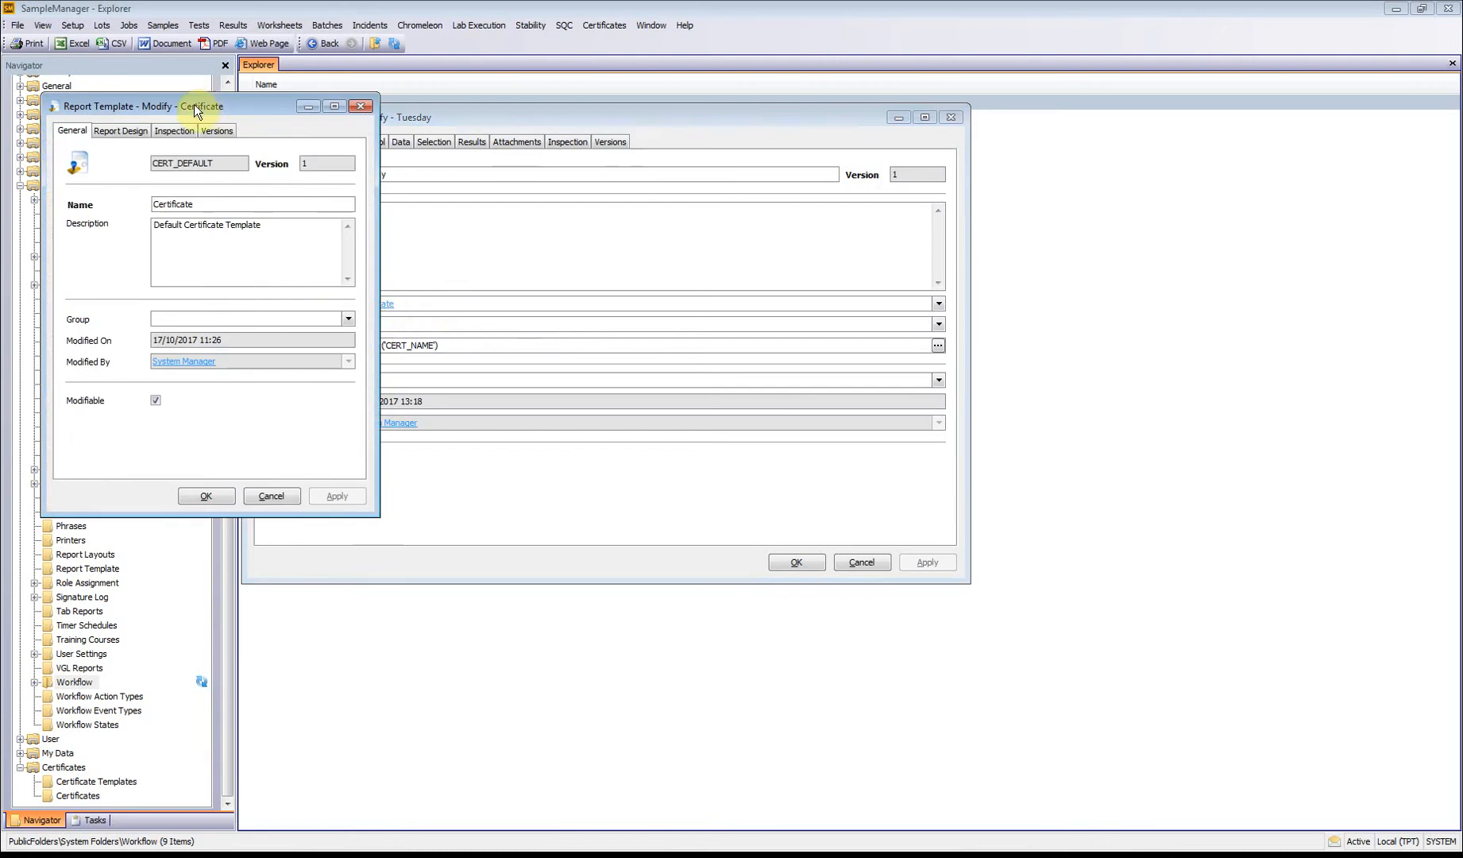
left_click(109, 132)
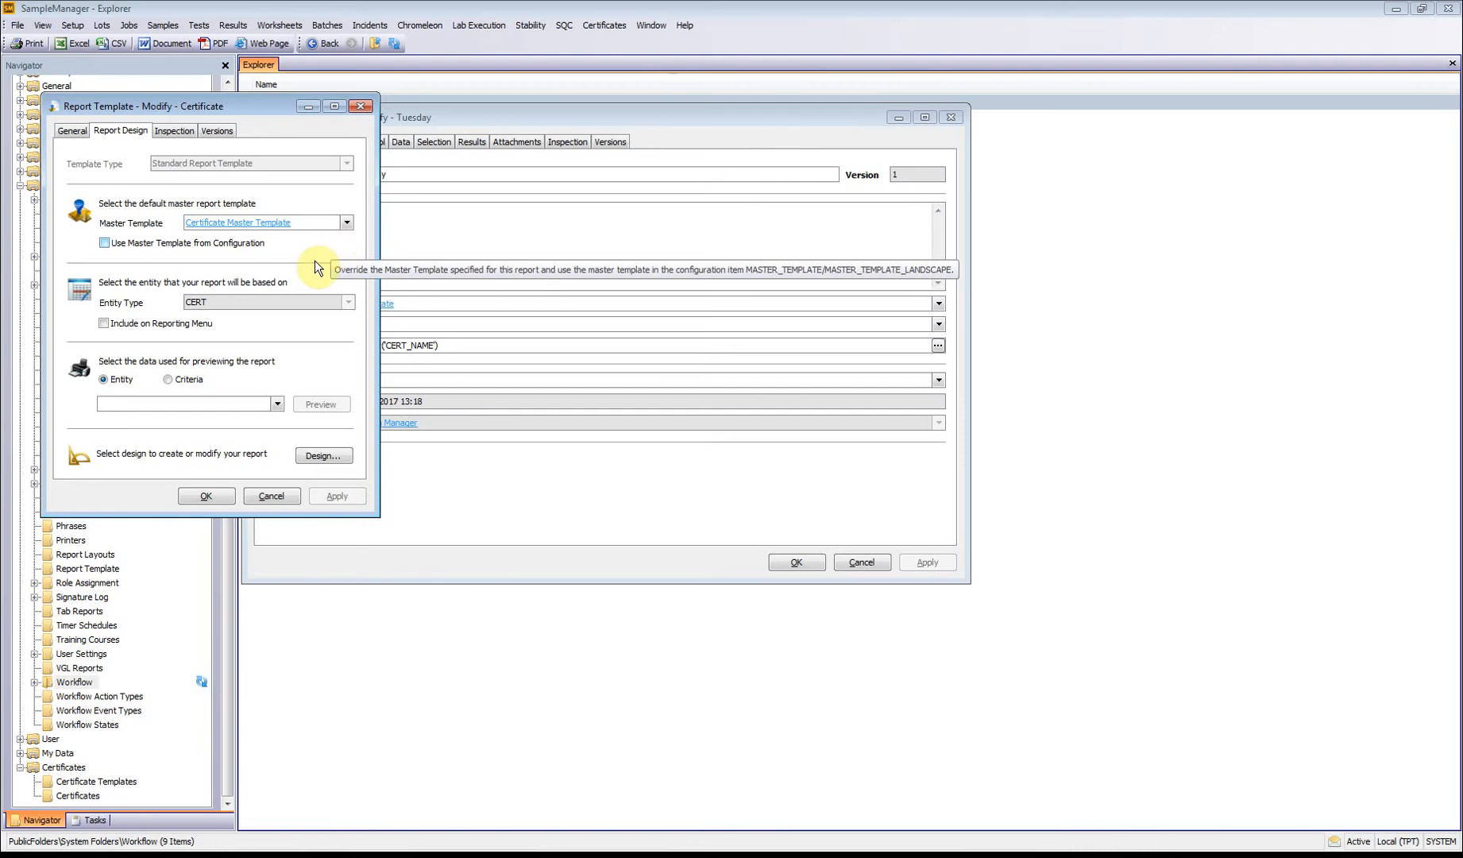
left_click(324, 456)
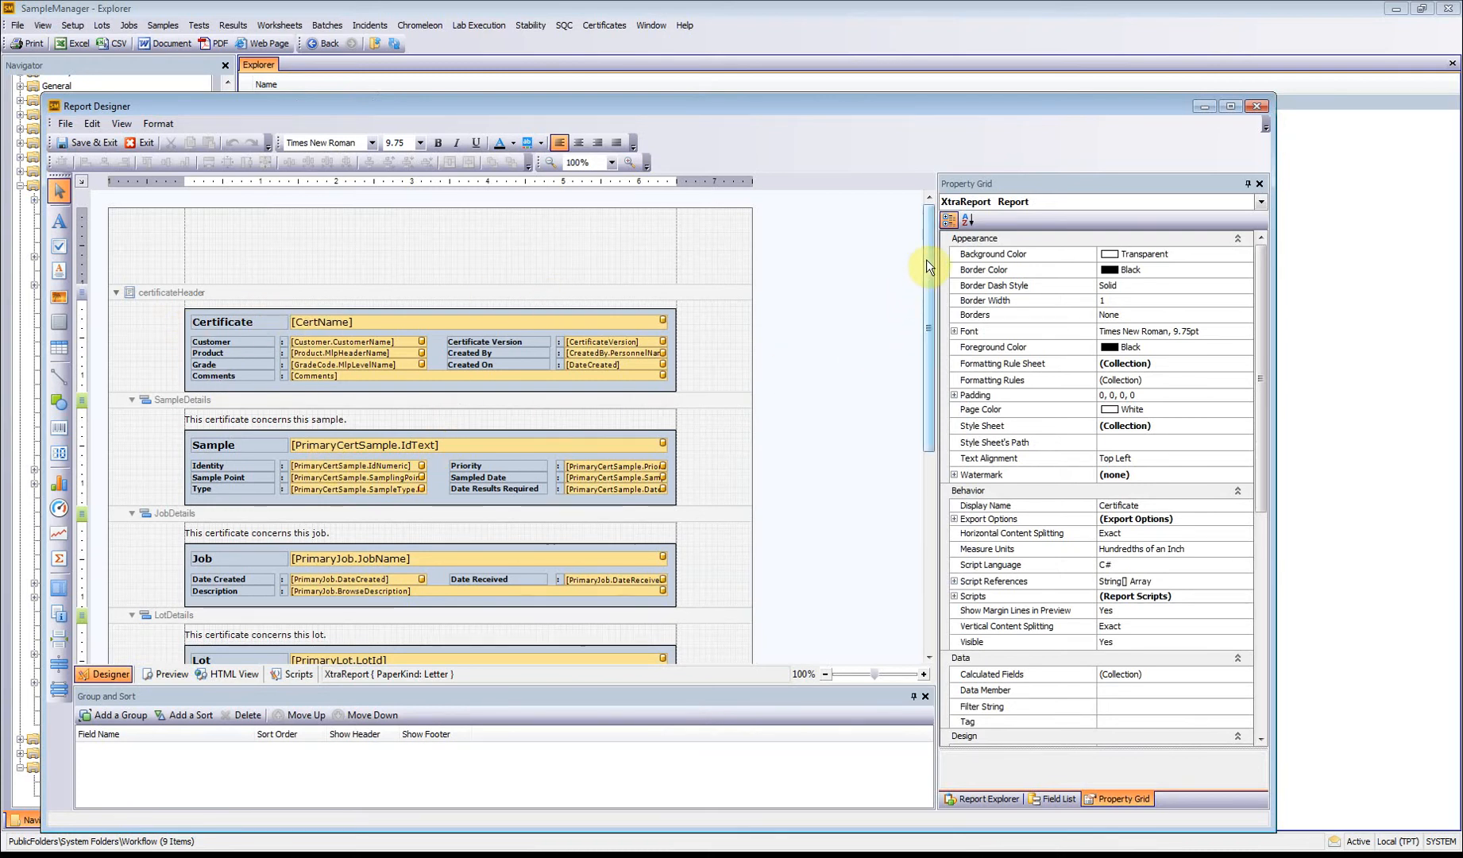
left_click_drag(926, 260, 864, 482)
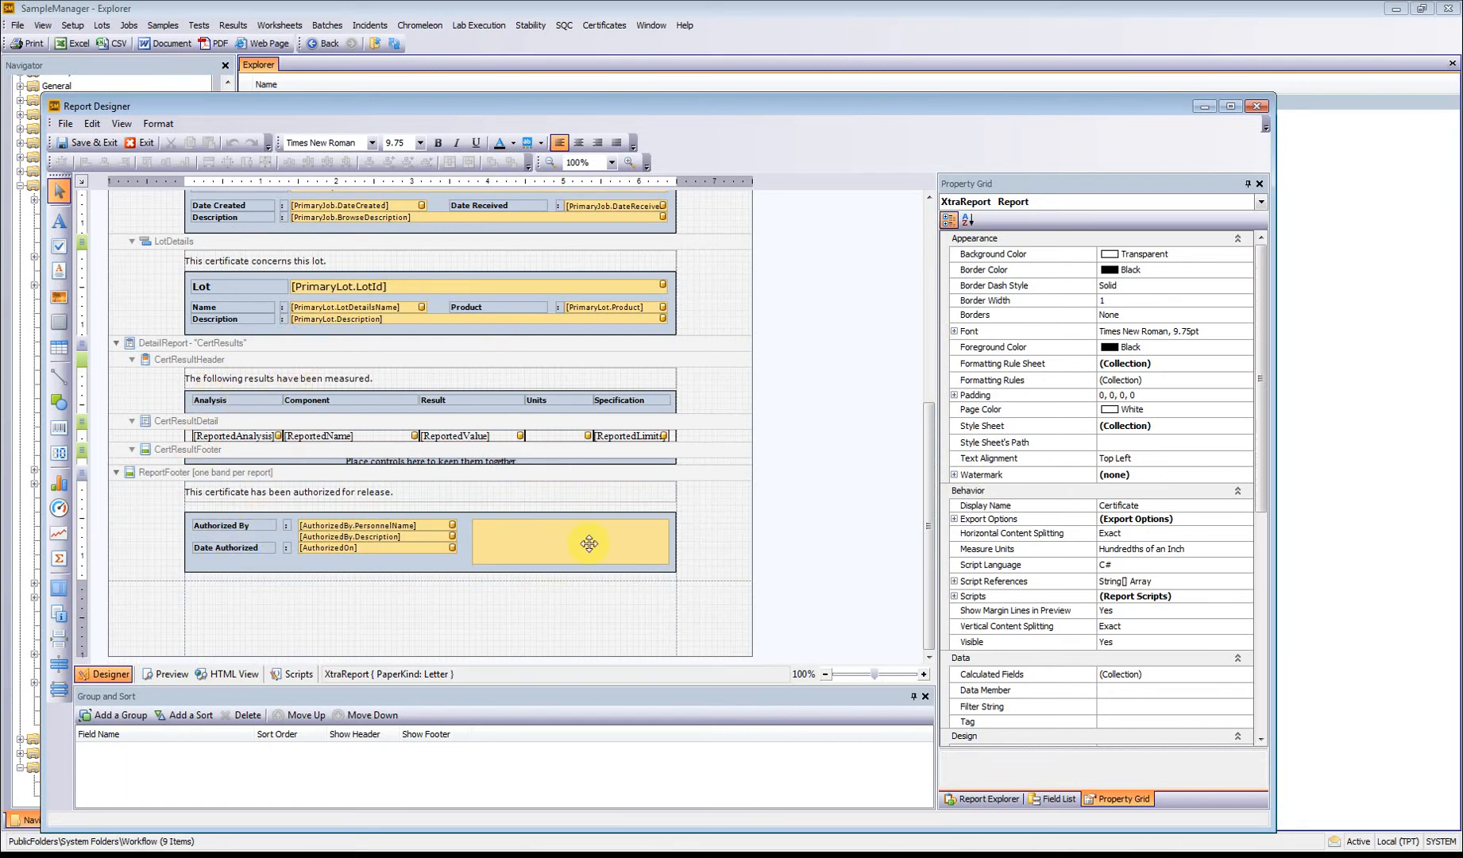
Step: Browse the Cert entity's field list in the report designer and close the designer and report template without changes
left_click(1057, 797)
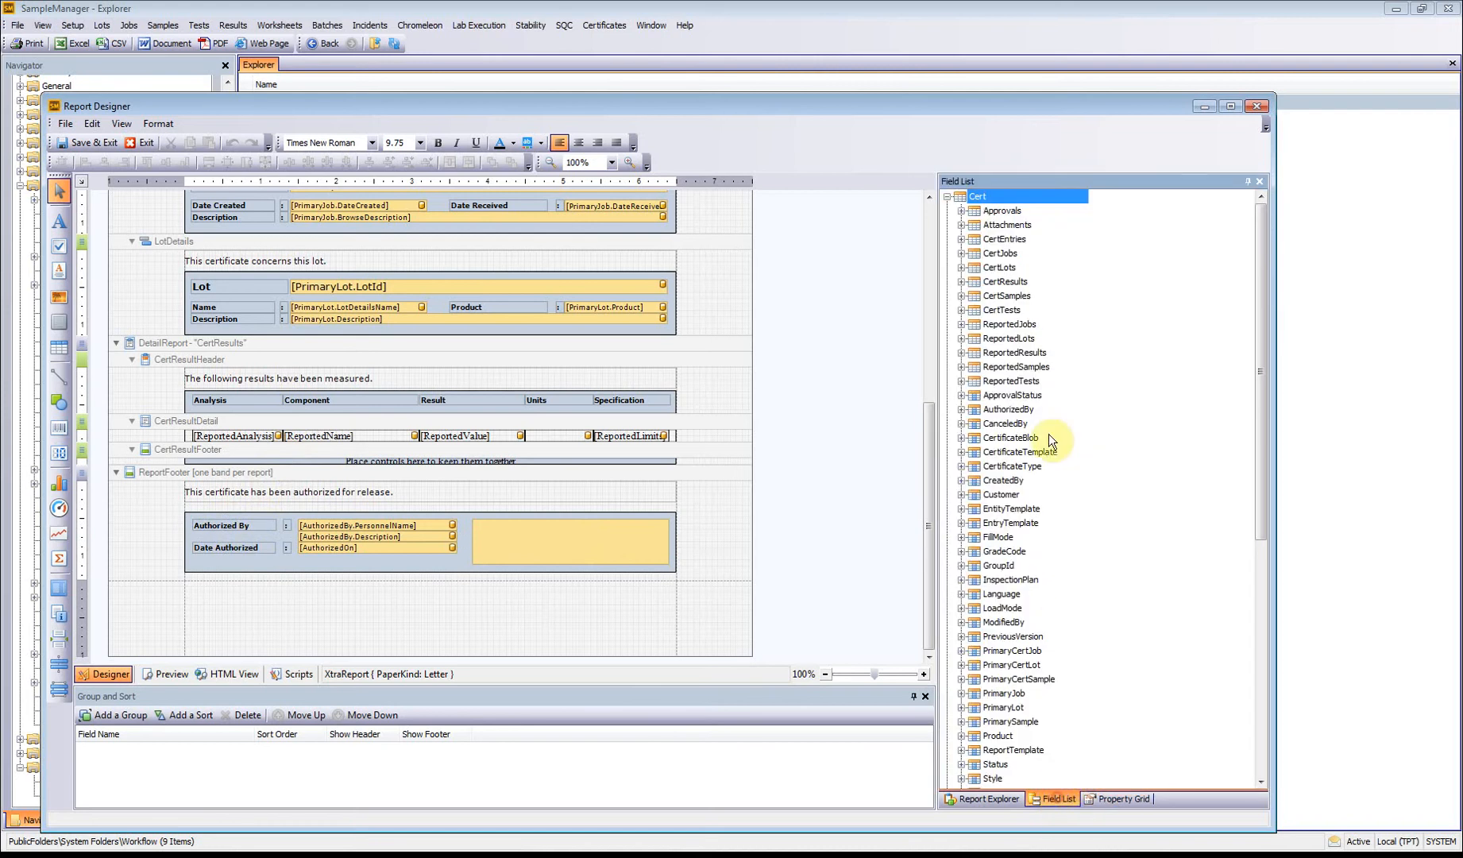
left_click_drag(1265, 252, 1266, 264)
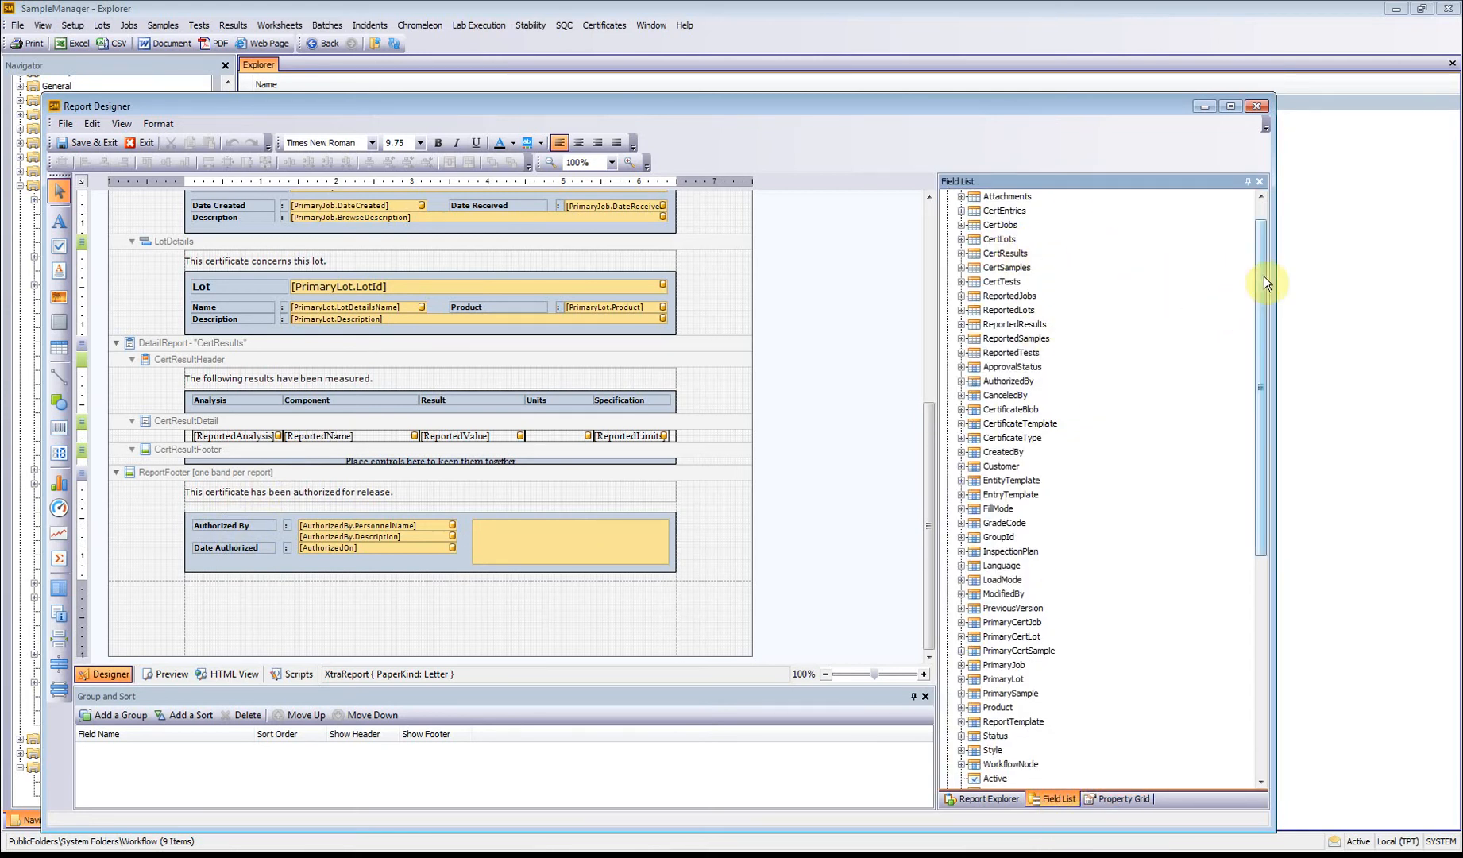
left_click_drag(1265, 276, 1262, 256)
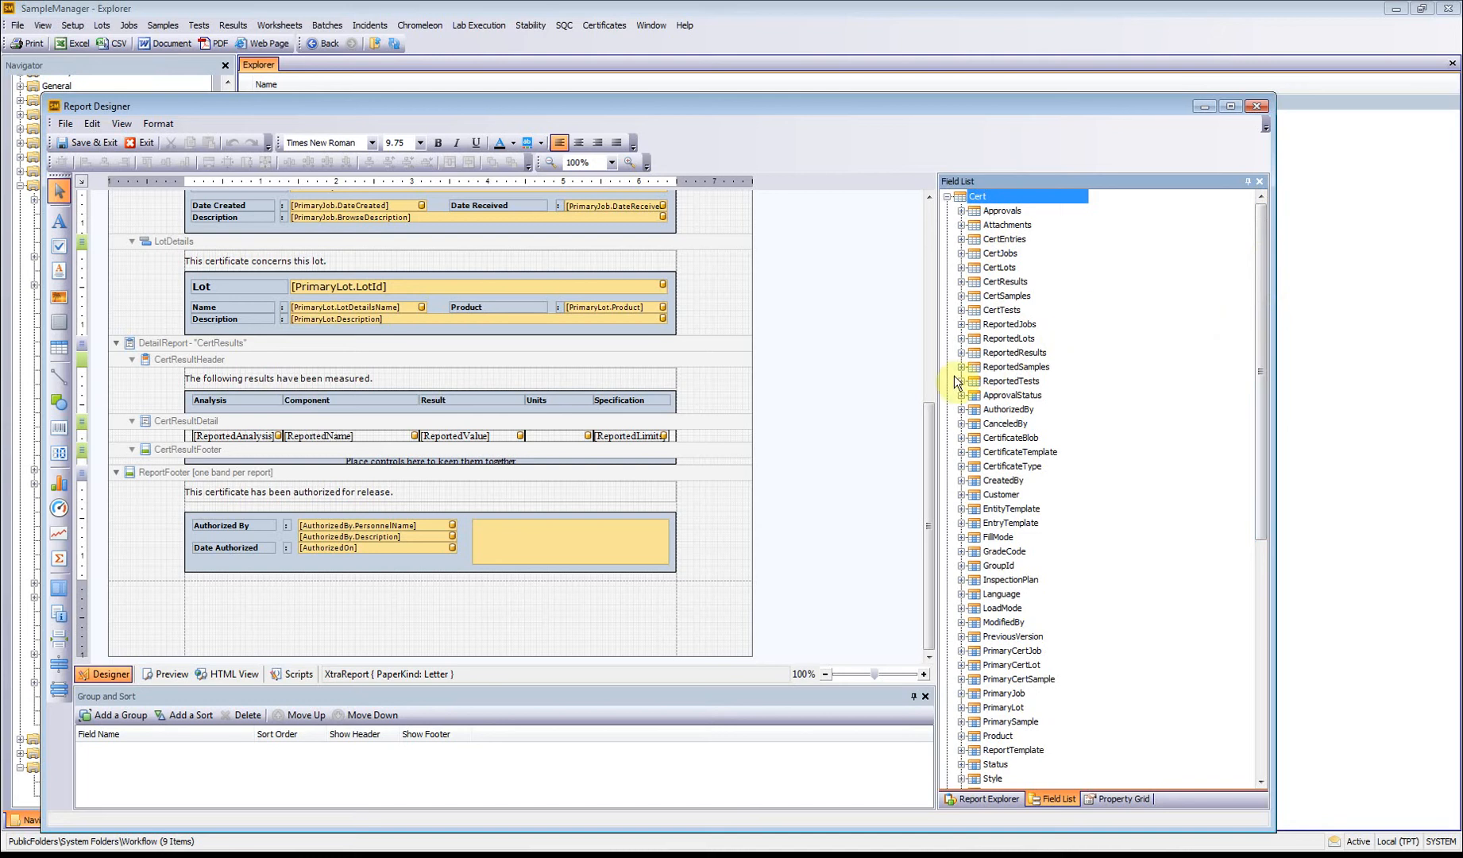
left_click_drag(1260, 321, 1257, 549)
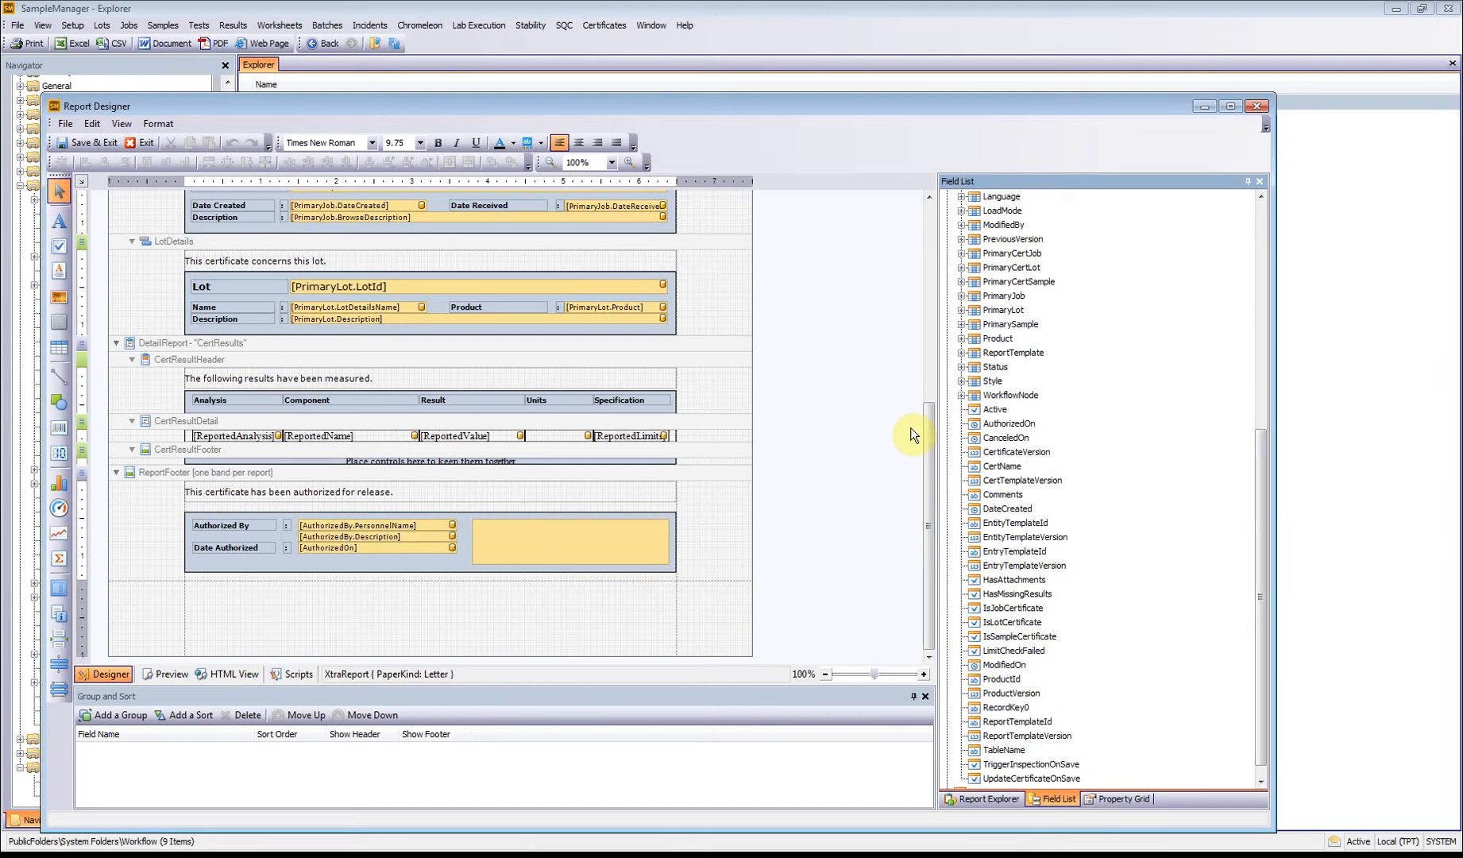
left_click(1256, 104)
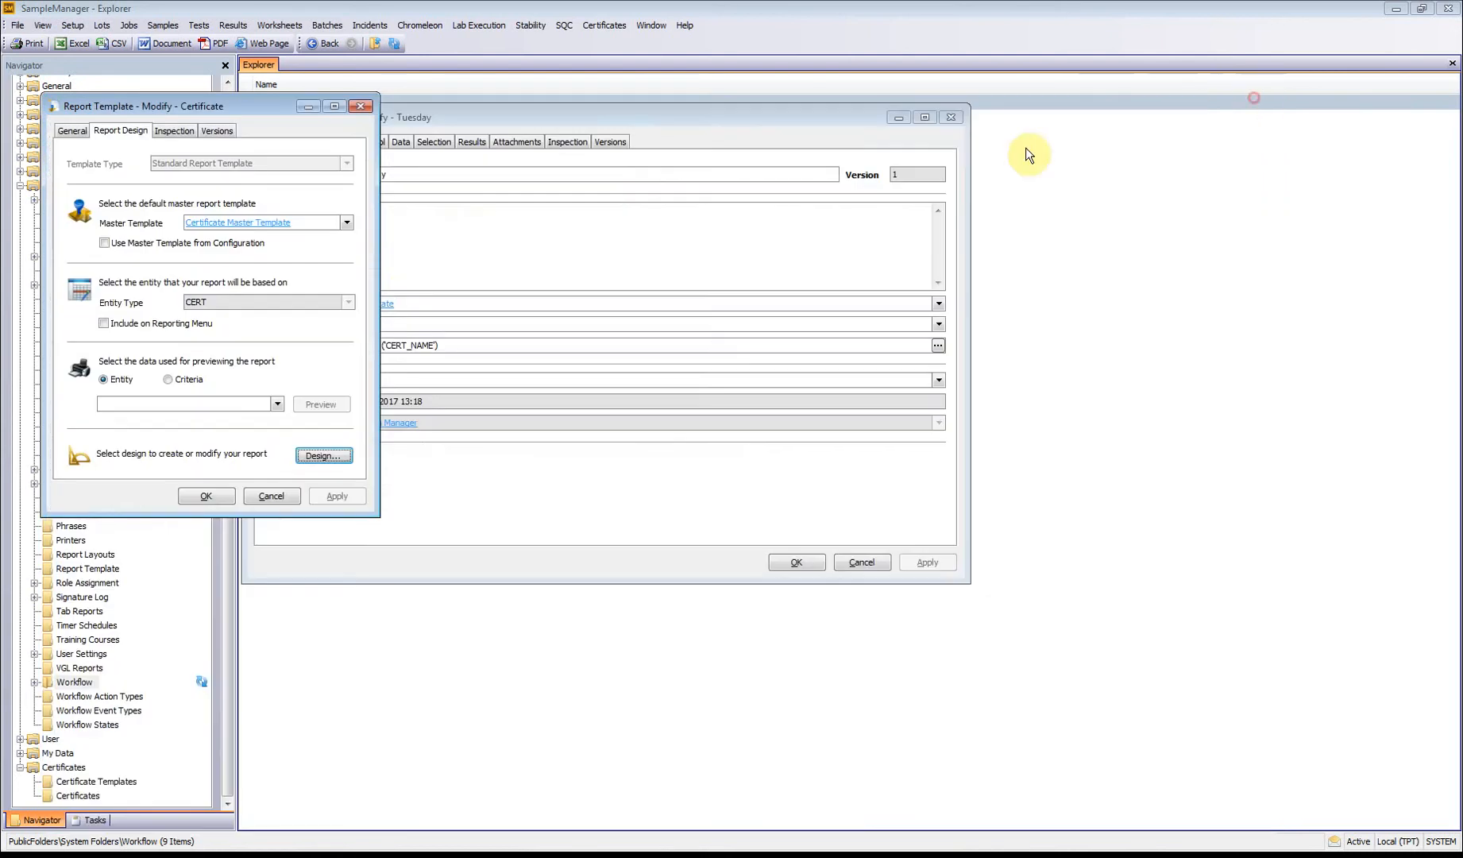
left_click(270, 496)
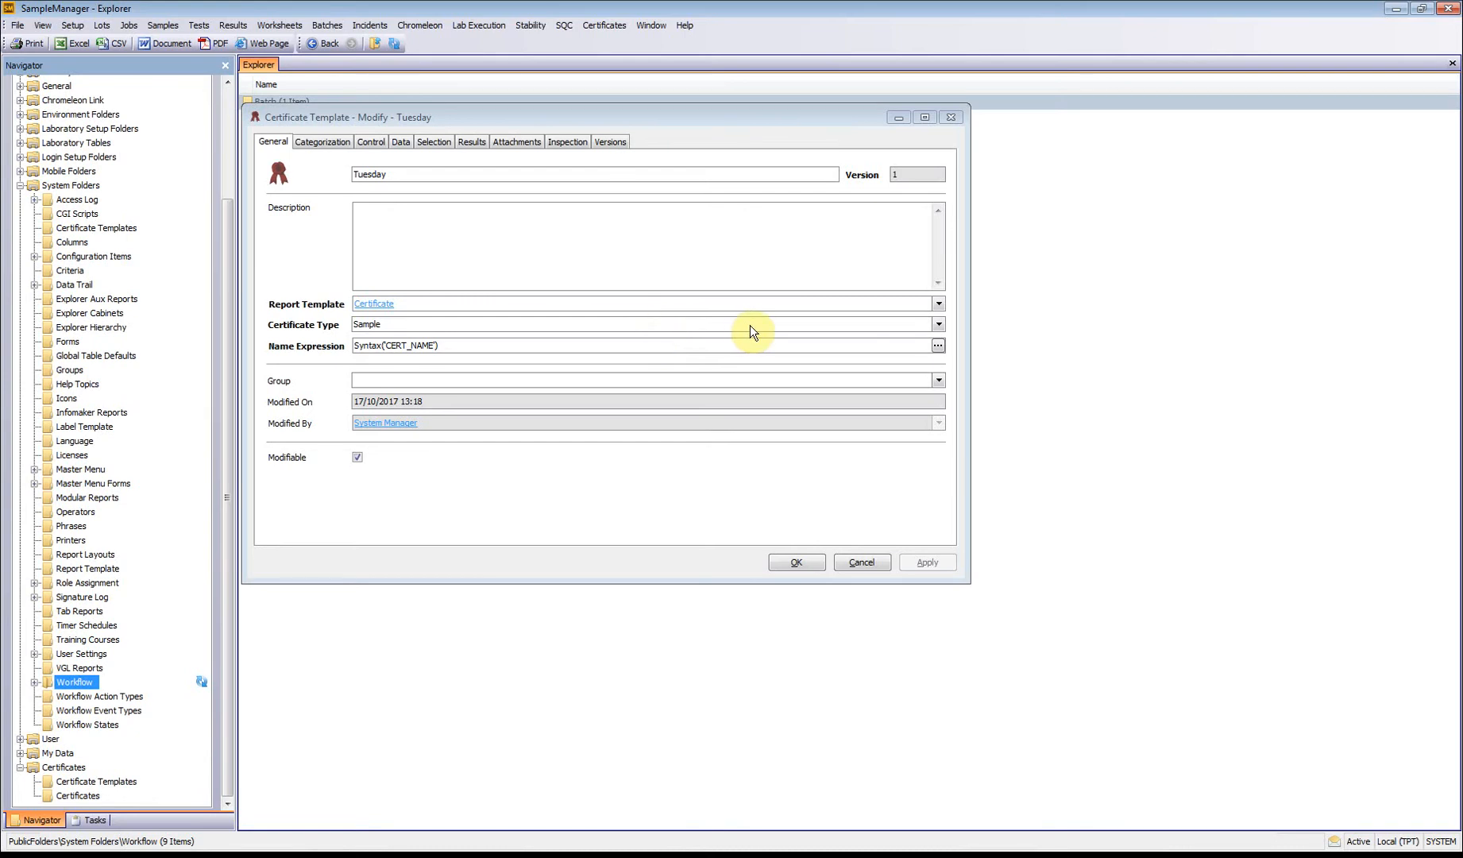
Step: Review the certificate type options, keeping Sample, and the properties available for the name expression without changing it
left_click(937, 324)
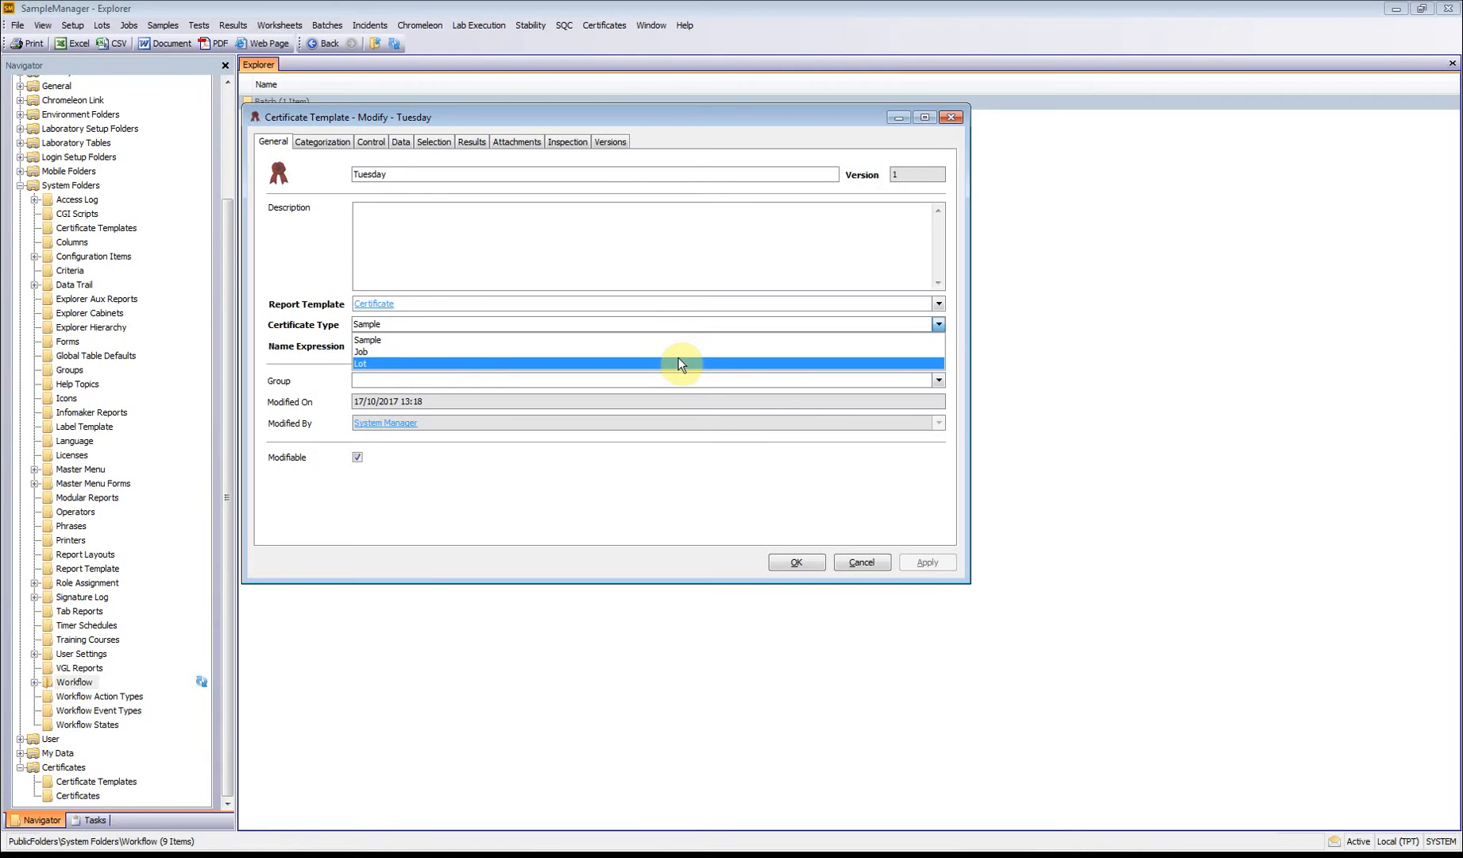
left_click(647, 340)
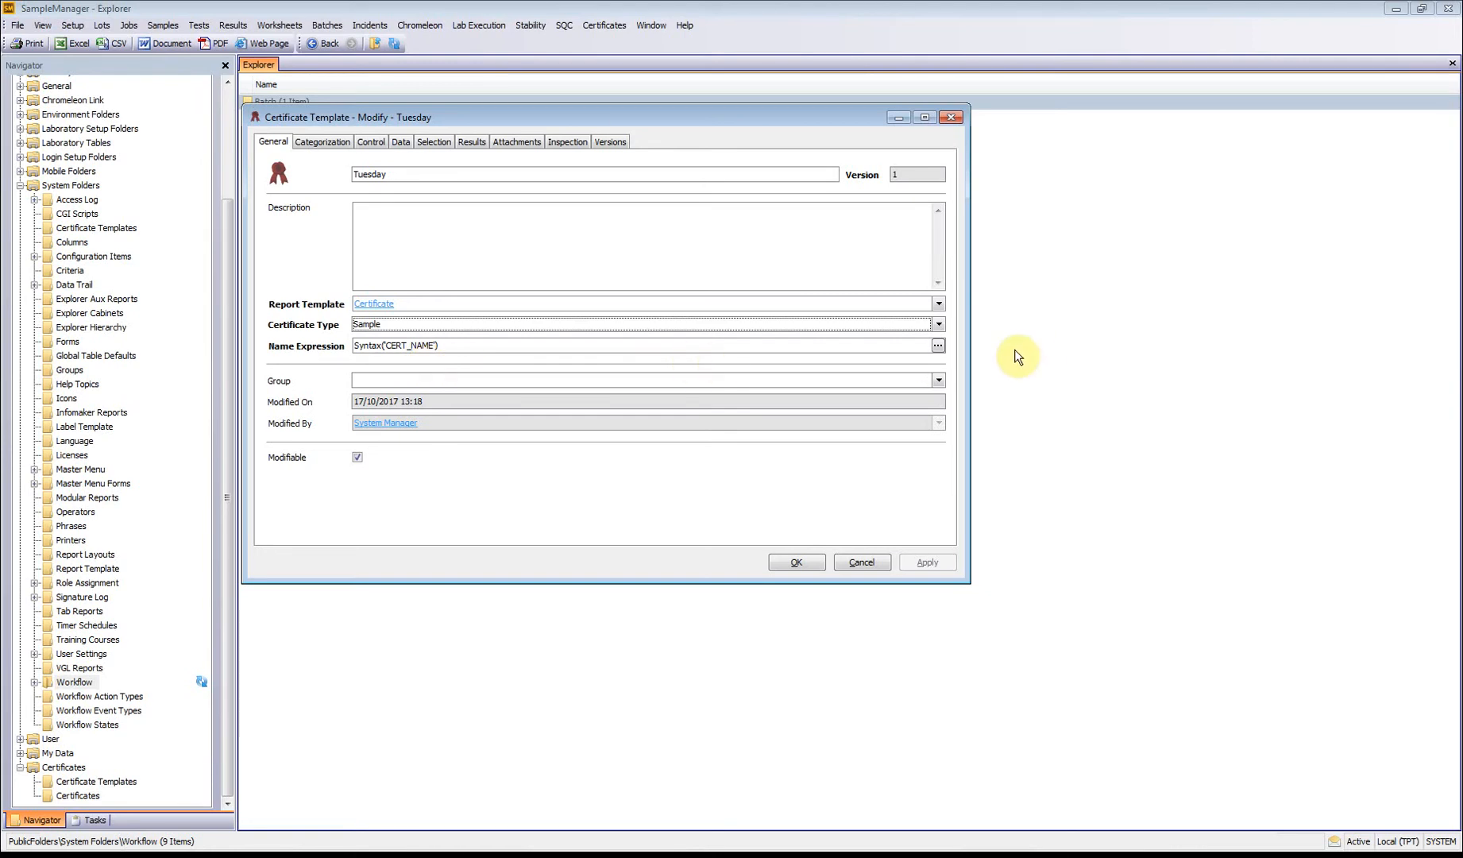
left_click(938, 348)
left_click(376, 390)
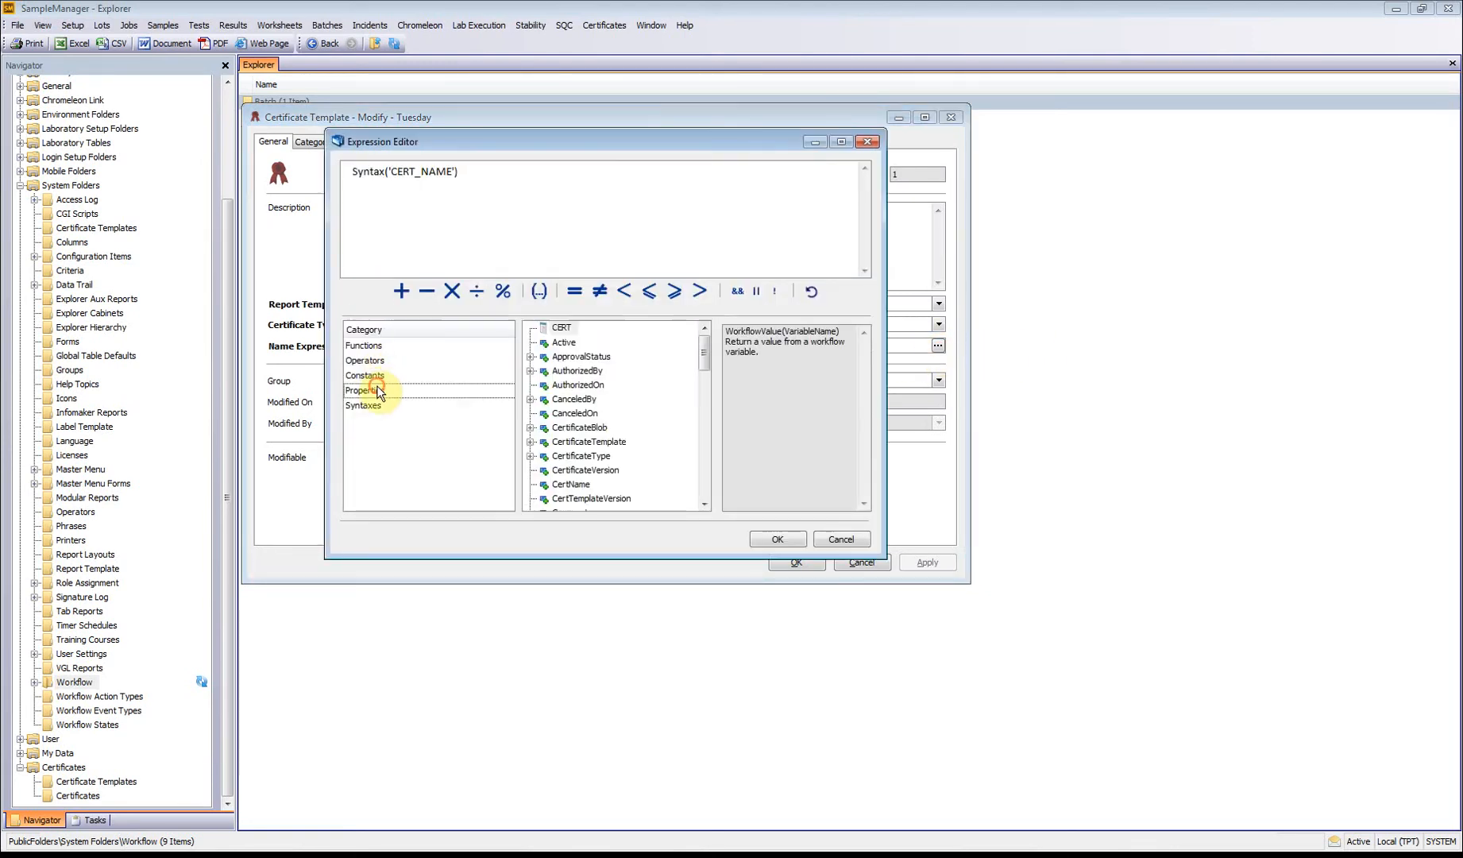
left_click_drag(706, 357, 706, 459)
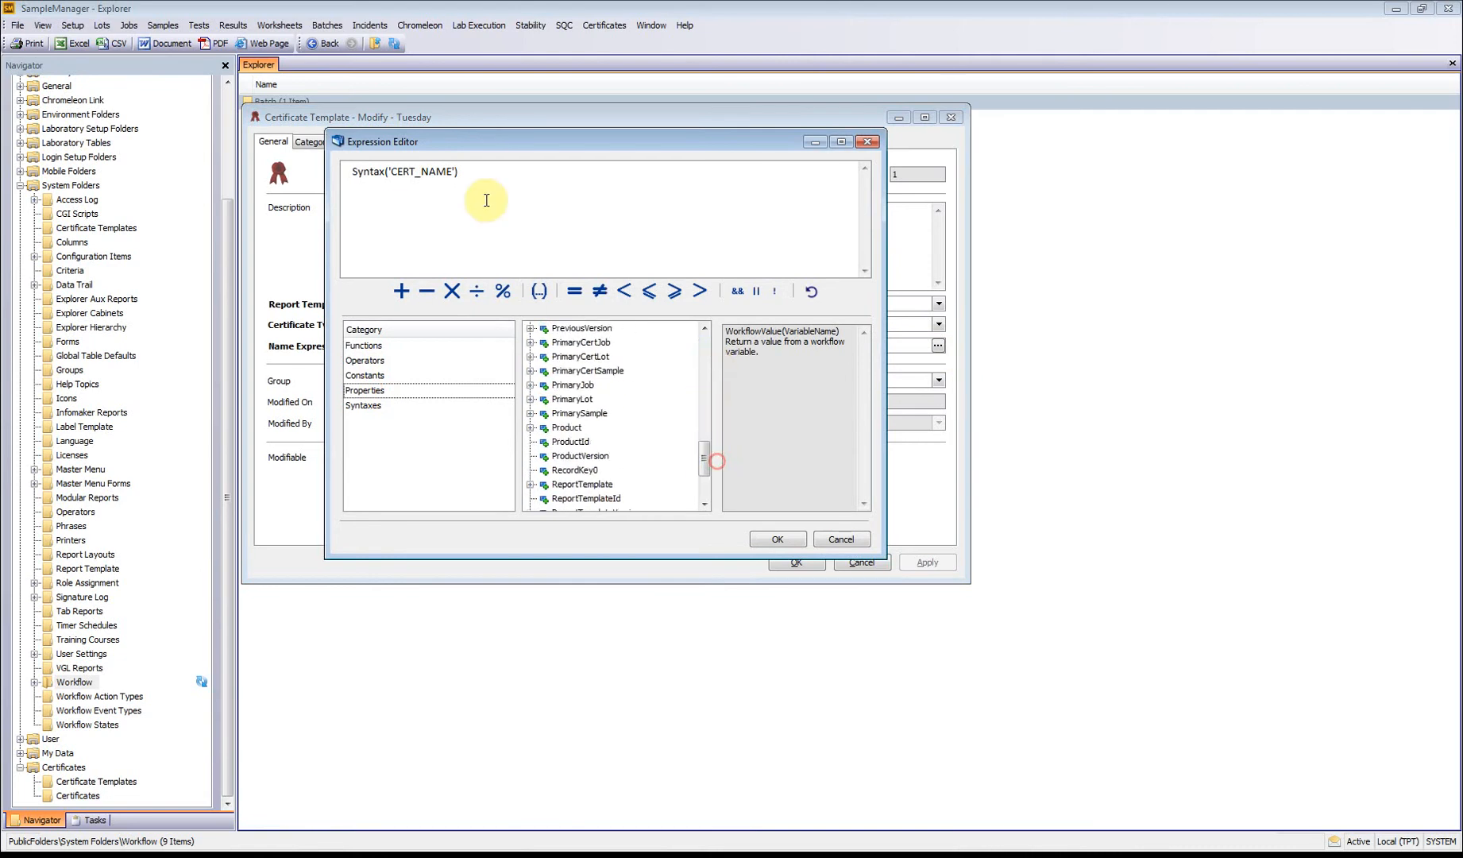
left_click(840, 539)
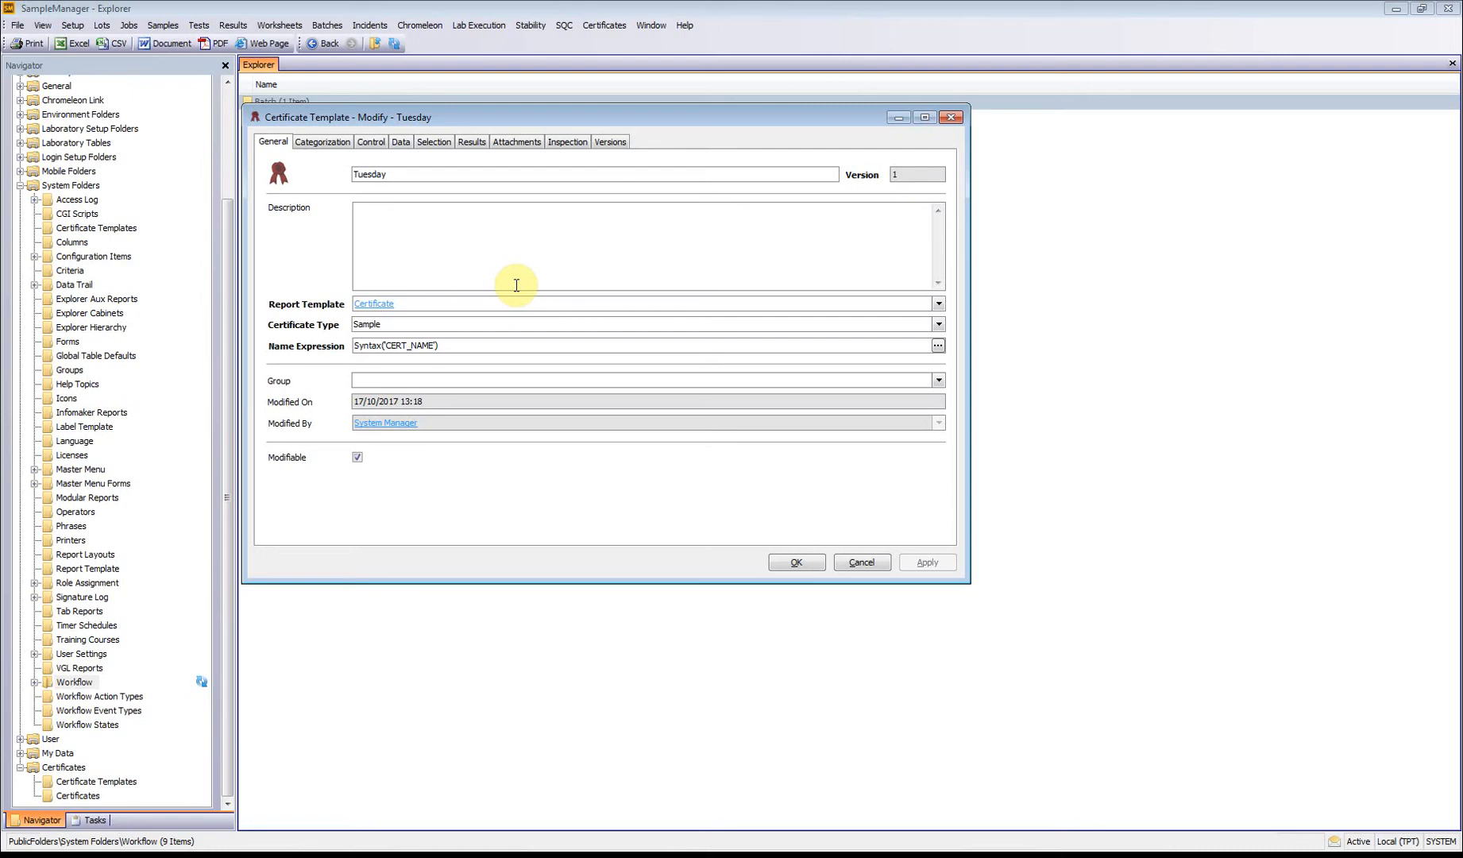
Step: Set the template's categorization to product Mae 1(v1), grade code Mae 1, customer Ghj and language English
left_click(327, 143)
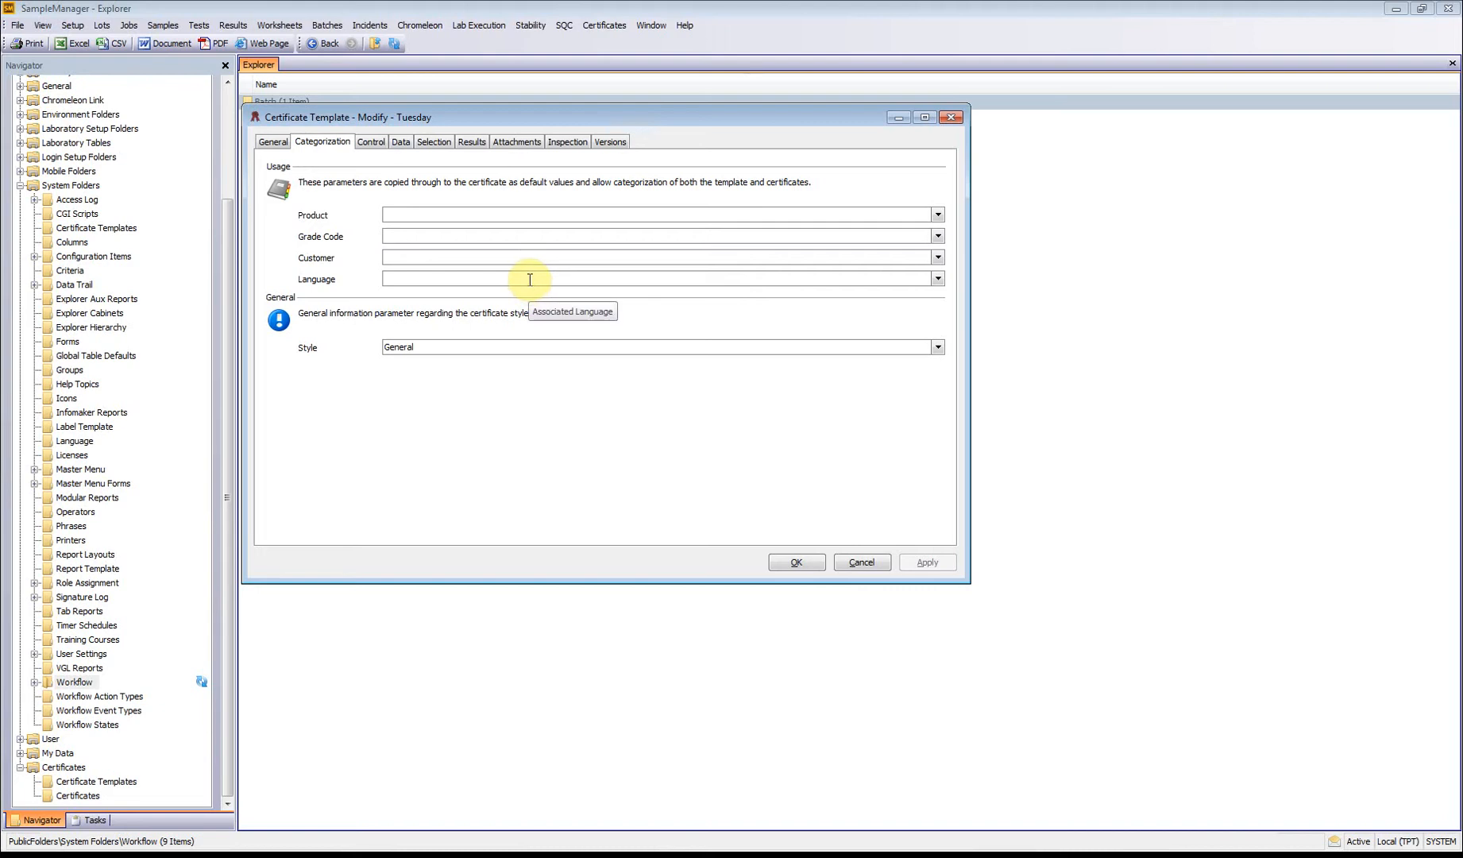
left_click(937, 214)
left_click(469, 248)
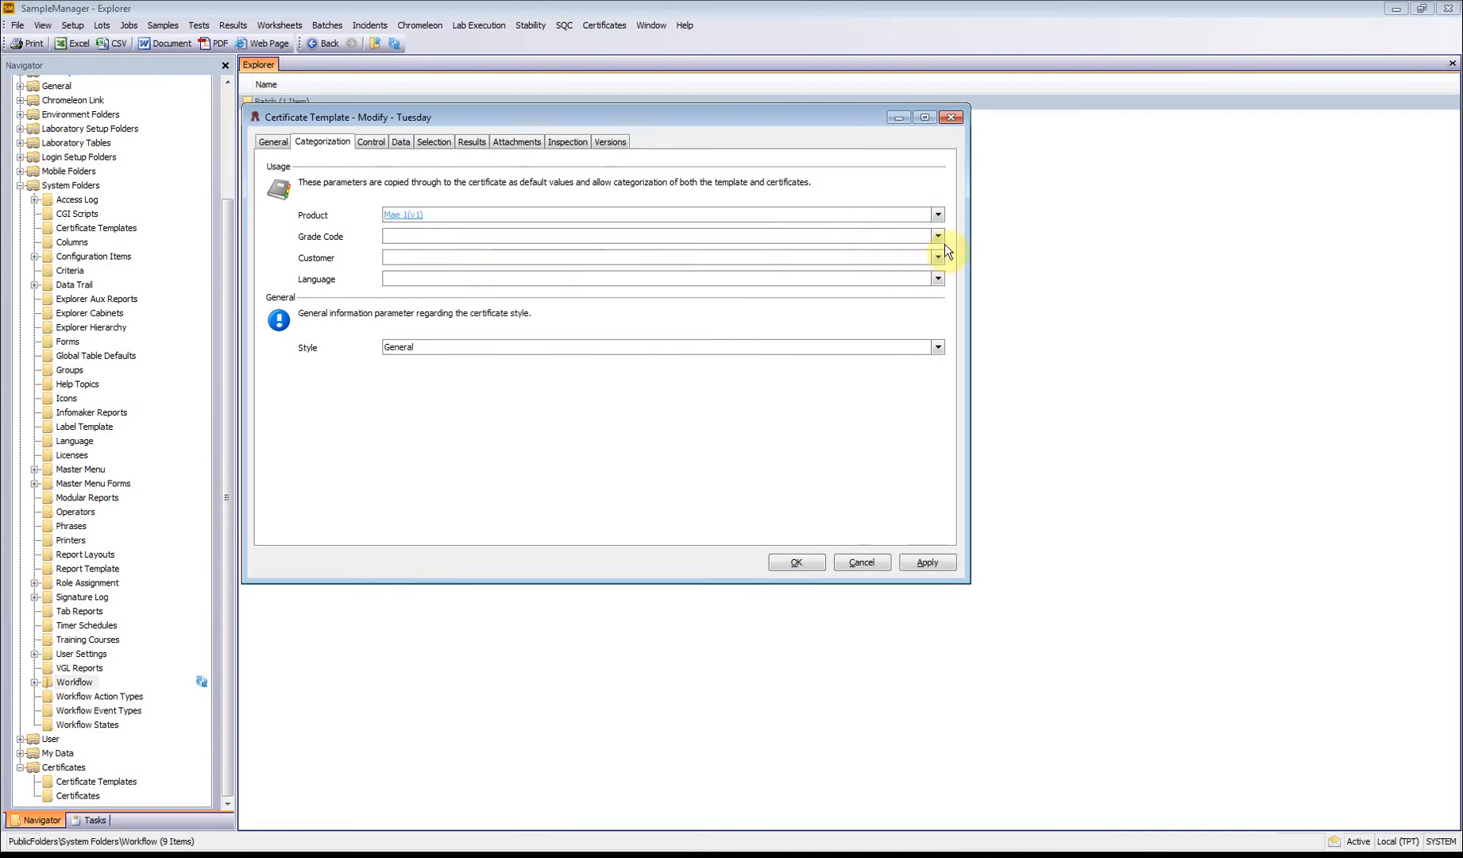
left_click(938, 236)
left_click(443, 266)
left_click(937, 257)
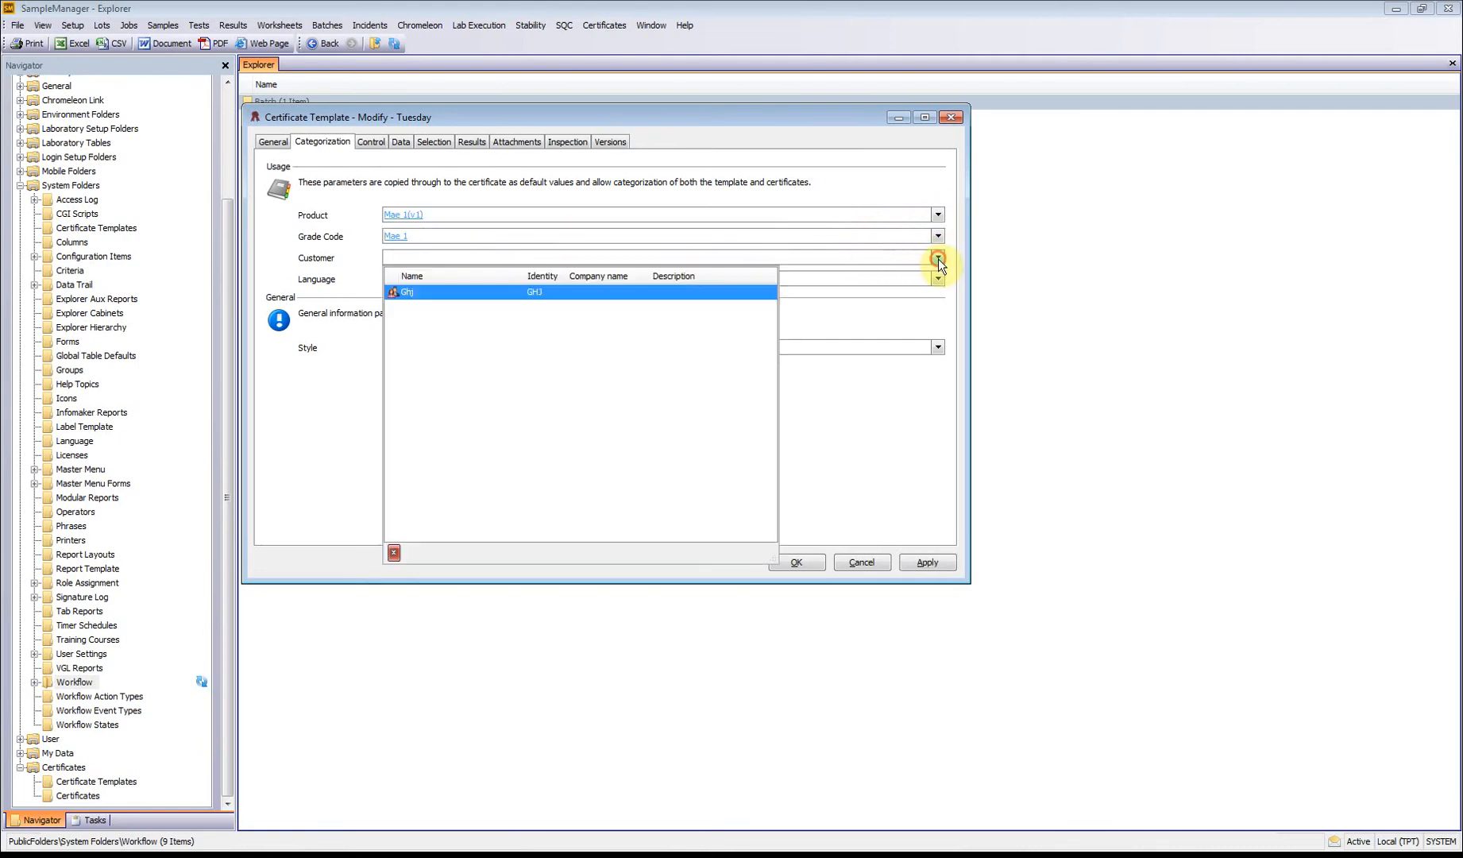
left_click(546, 292)
left_click(588, 313)
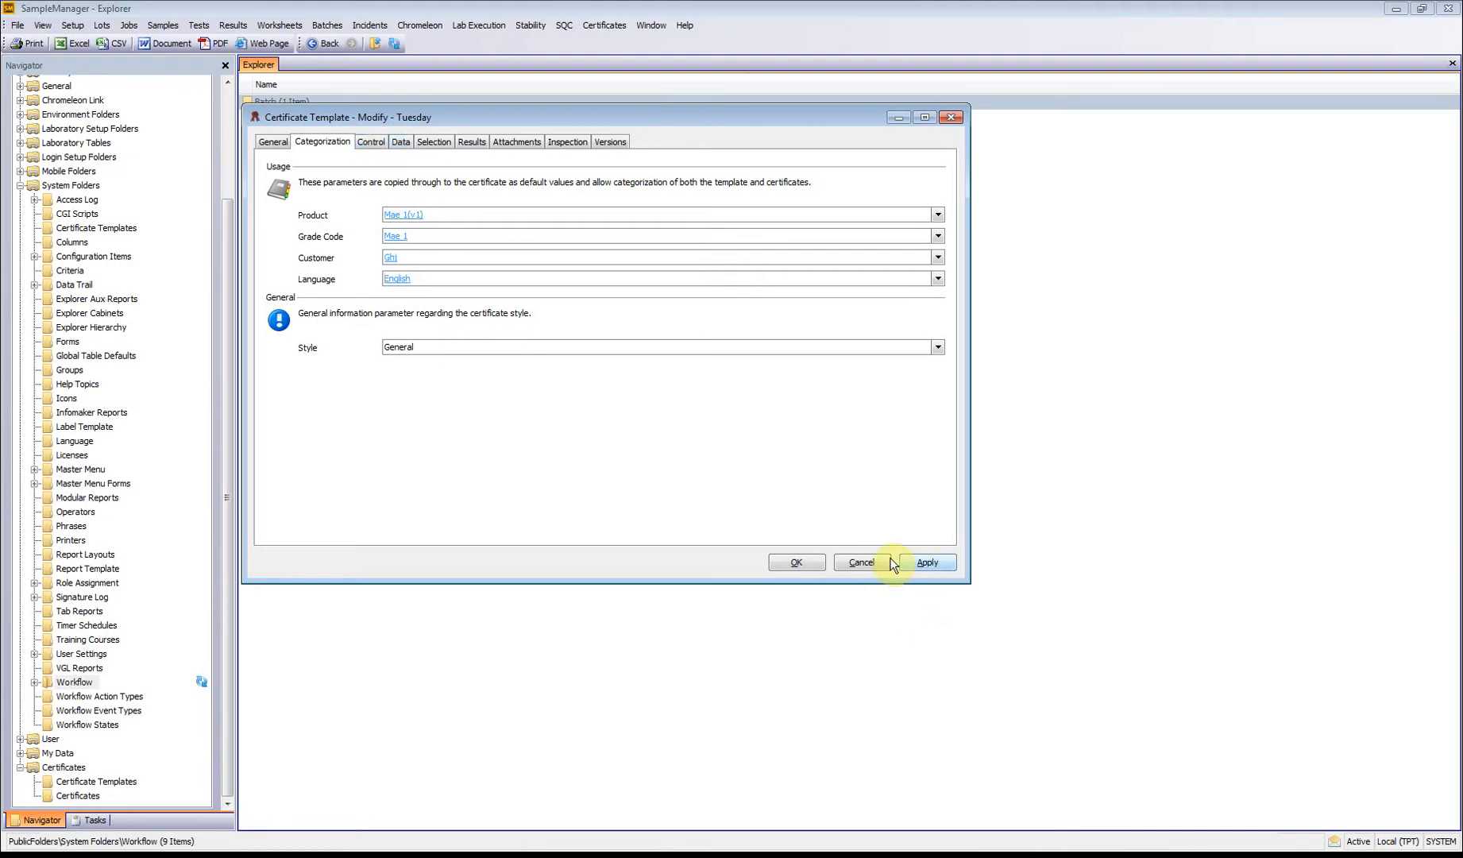
left_click(797, 558)
left_click(603, 25)
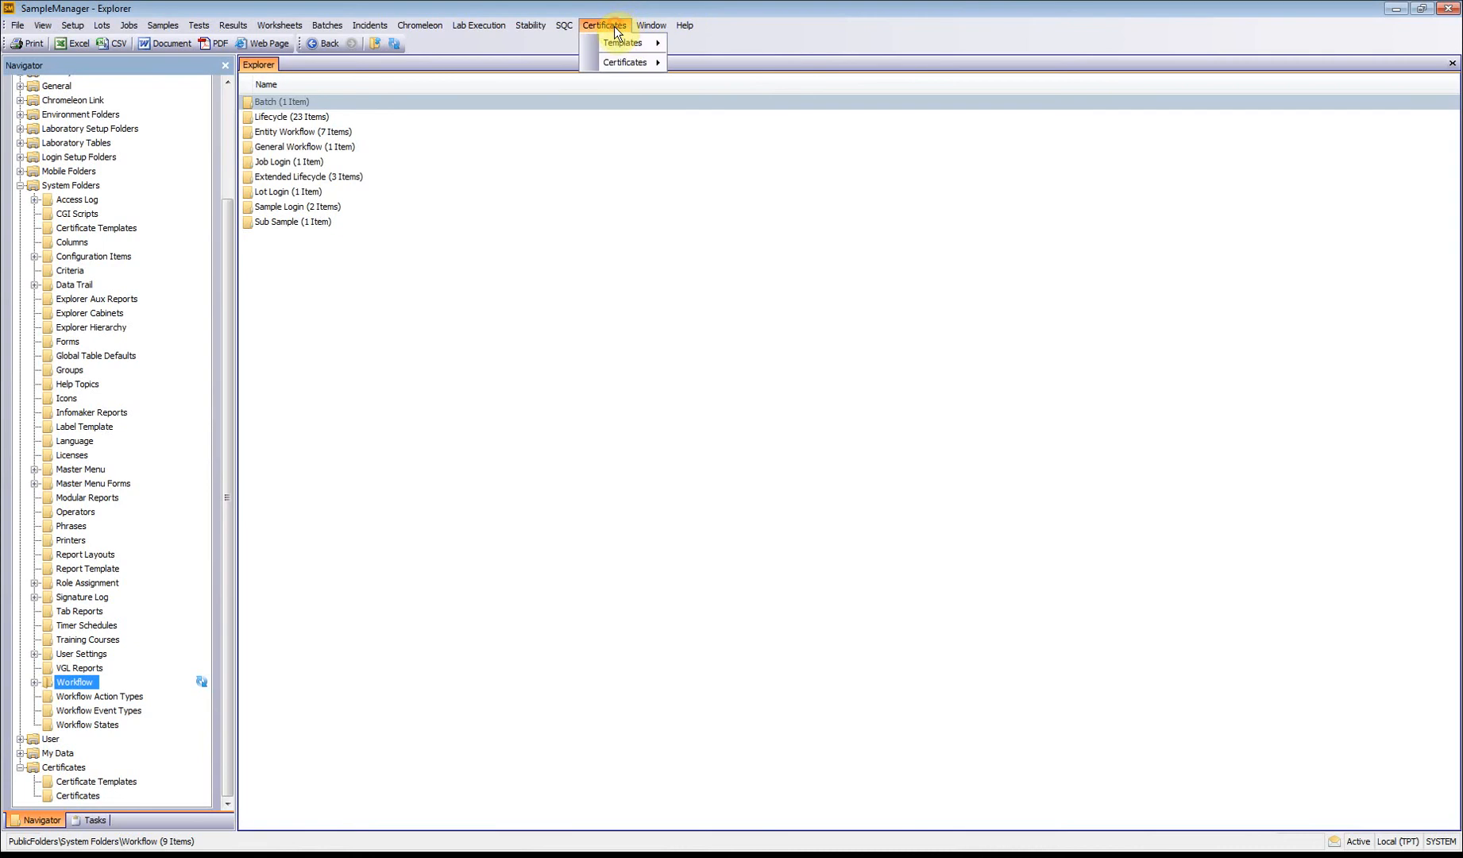
mouse_move(612, 60)
left_click(707, 81)
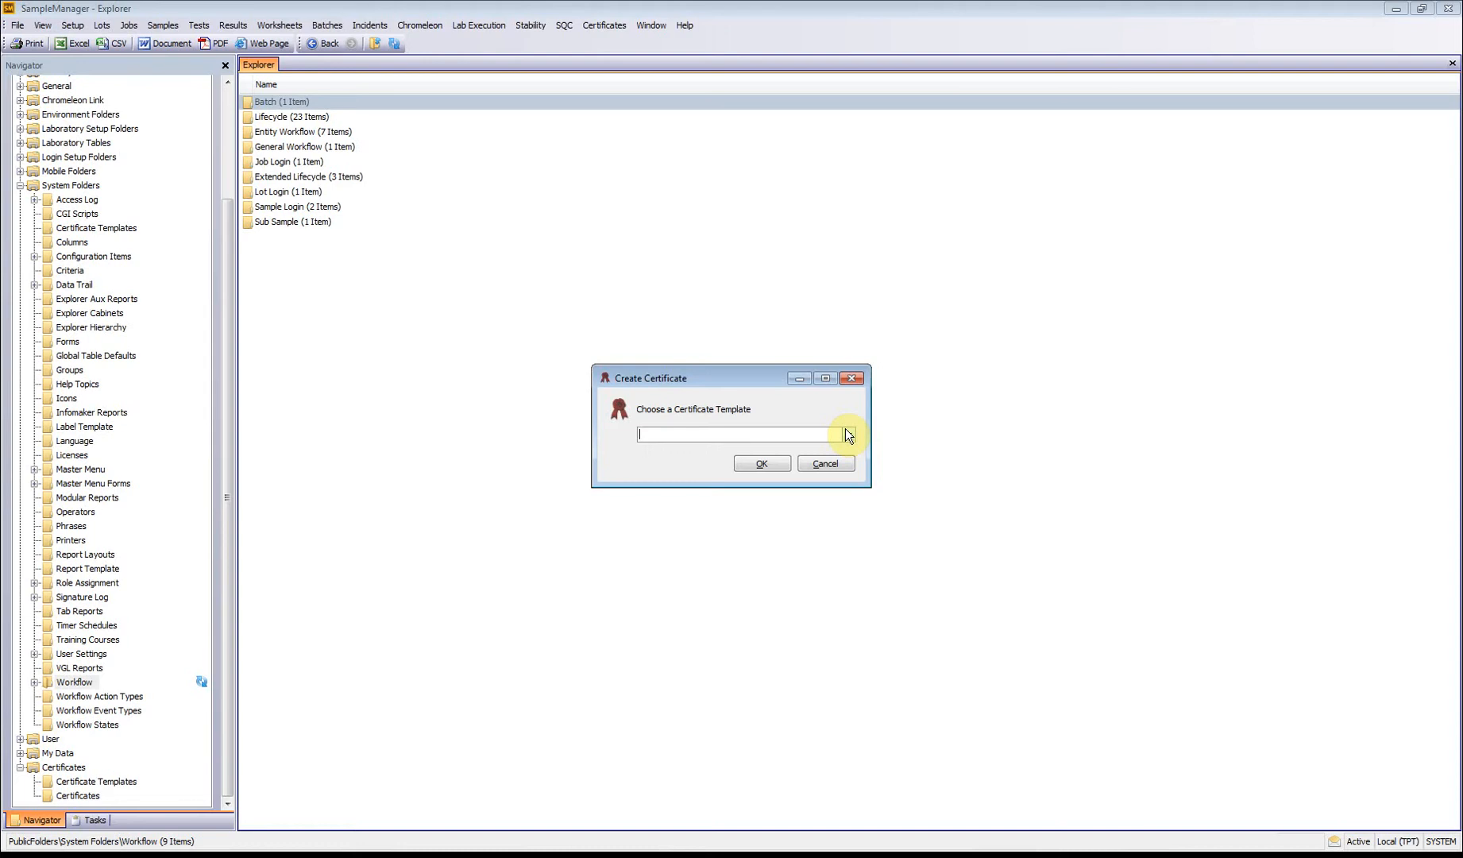
left_click(849, 435)
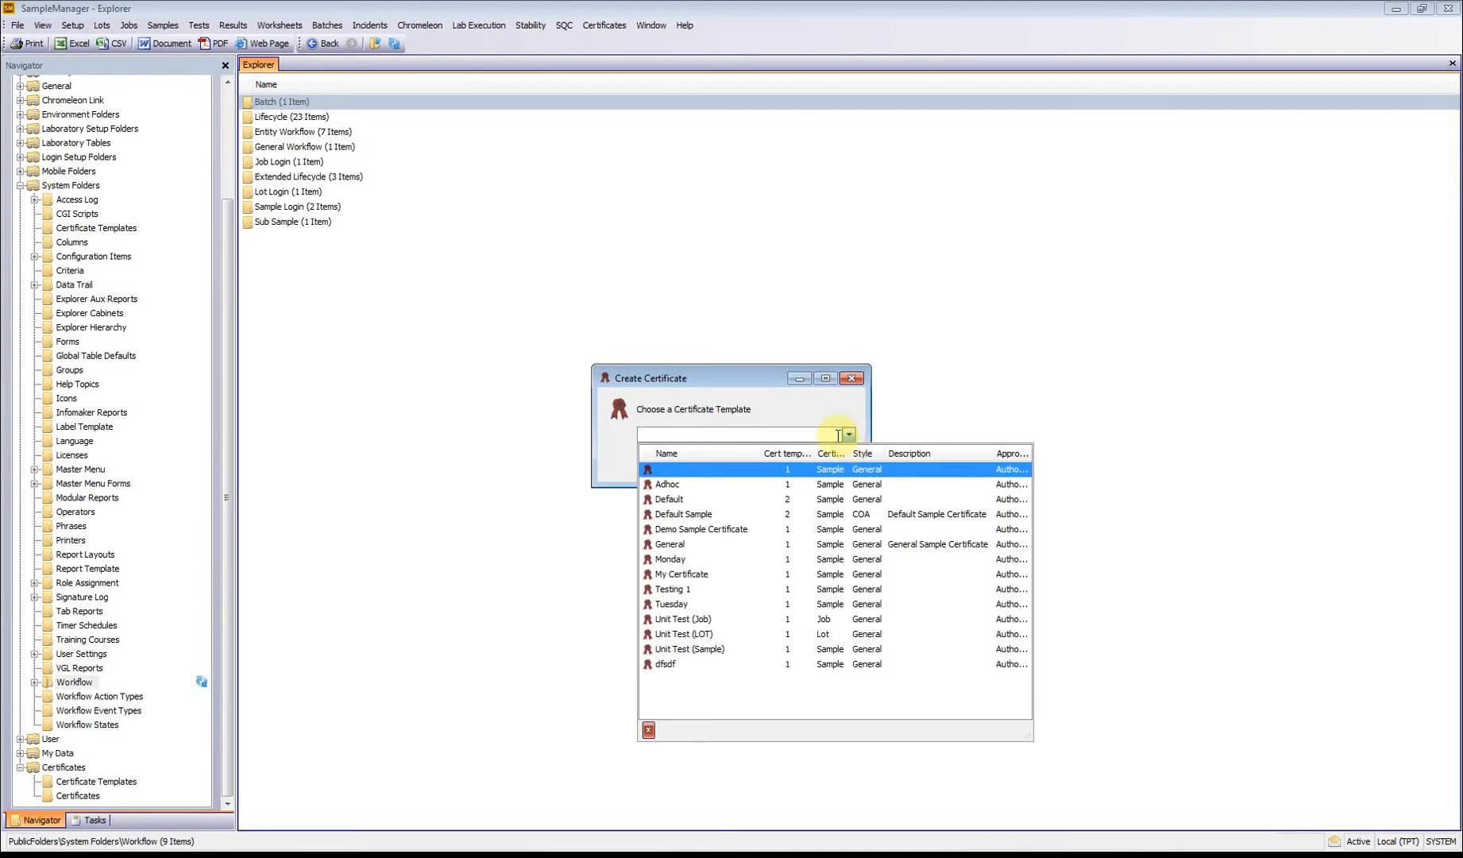
left_click(741, 601)
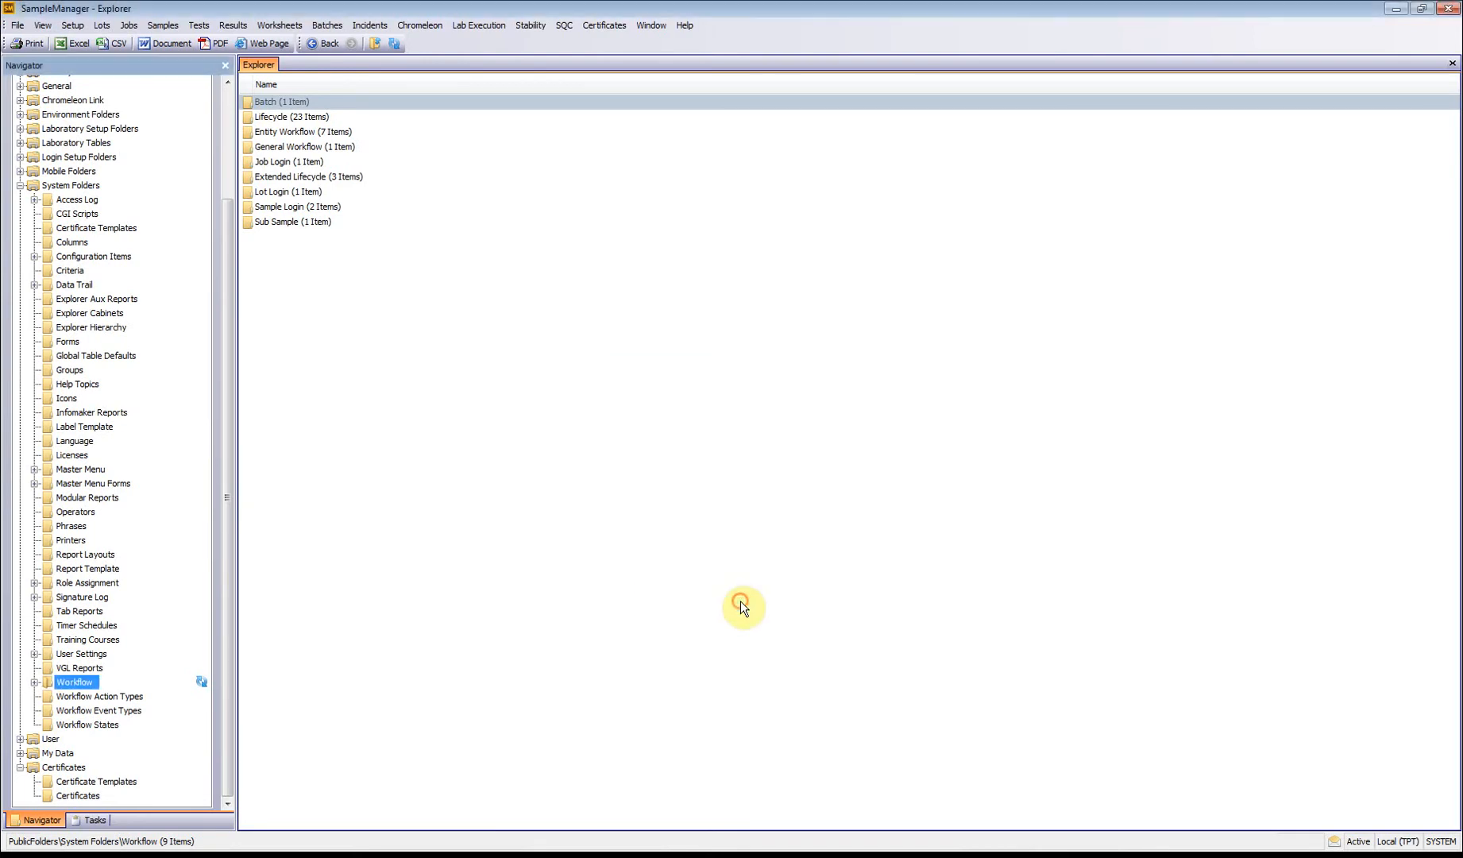
left_click(845, 436)
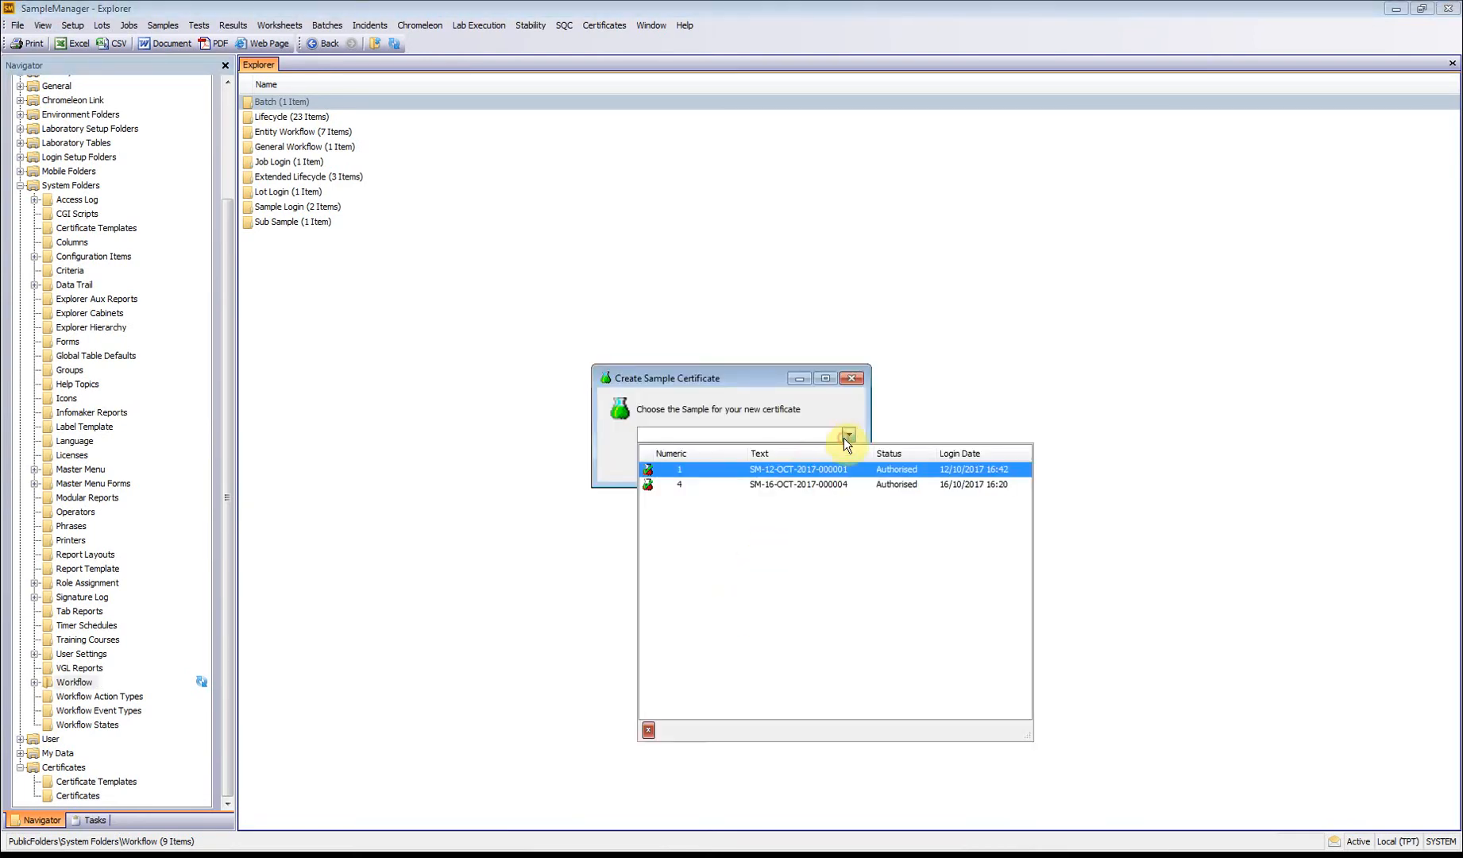
left_click(724, 490)
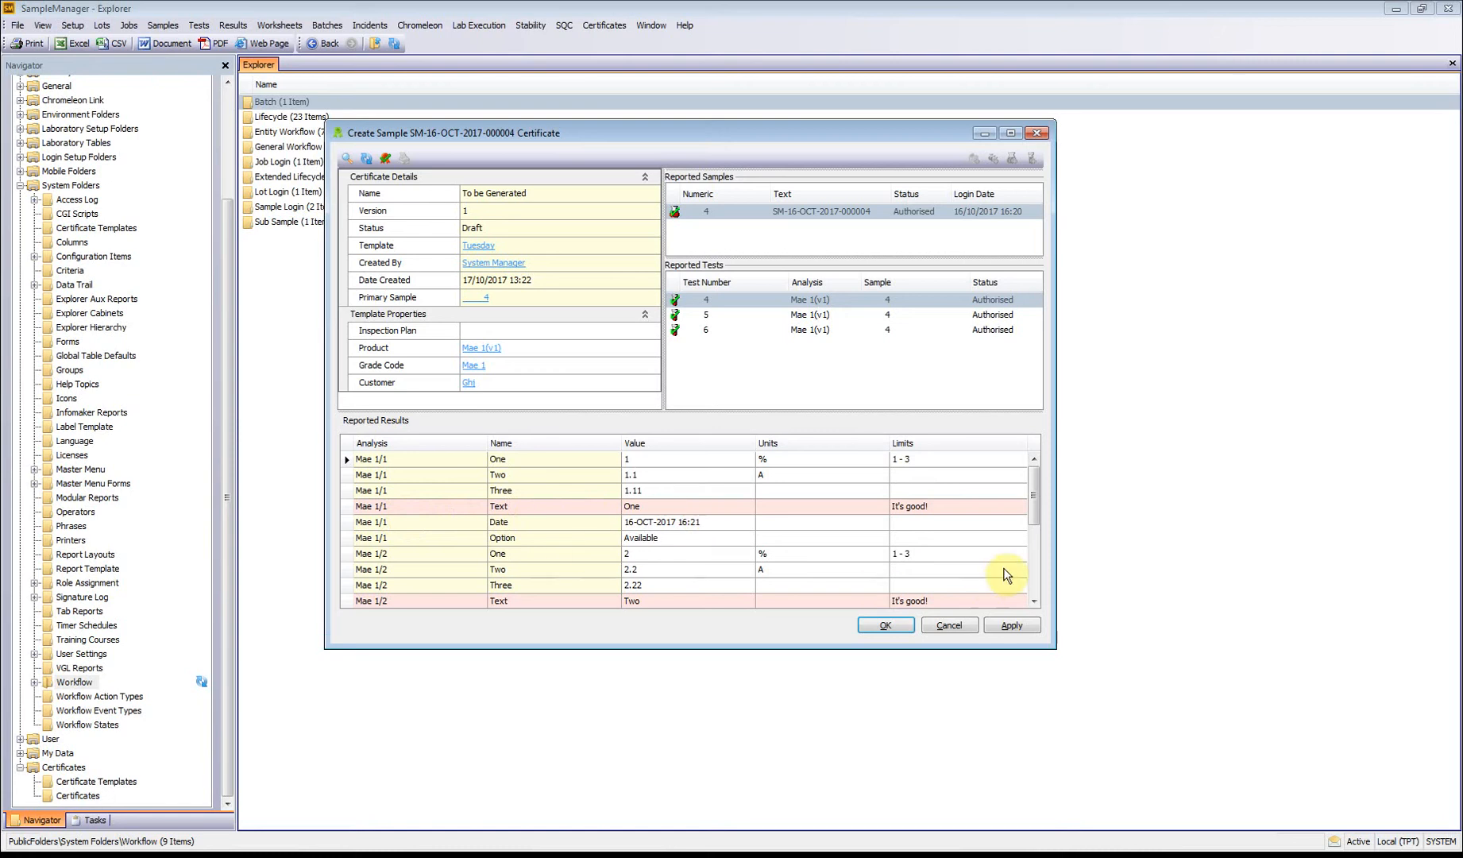
mouse_move(1031, 510)
left_mouse_down()
mouse_move(1041, 588)
mouse_move(1043, 535)
left_mouse_up()
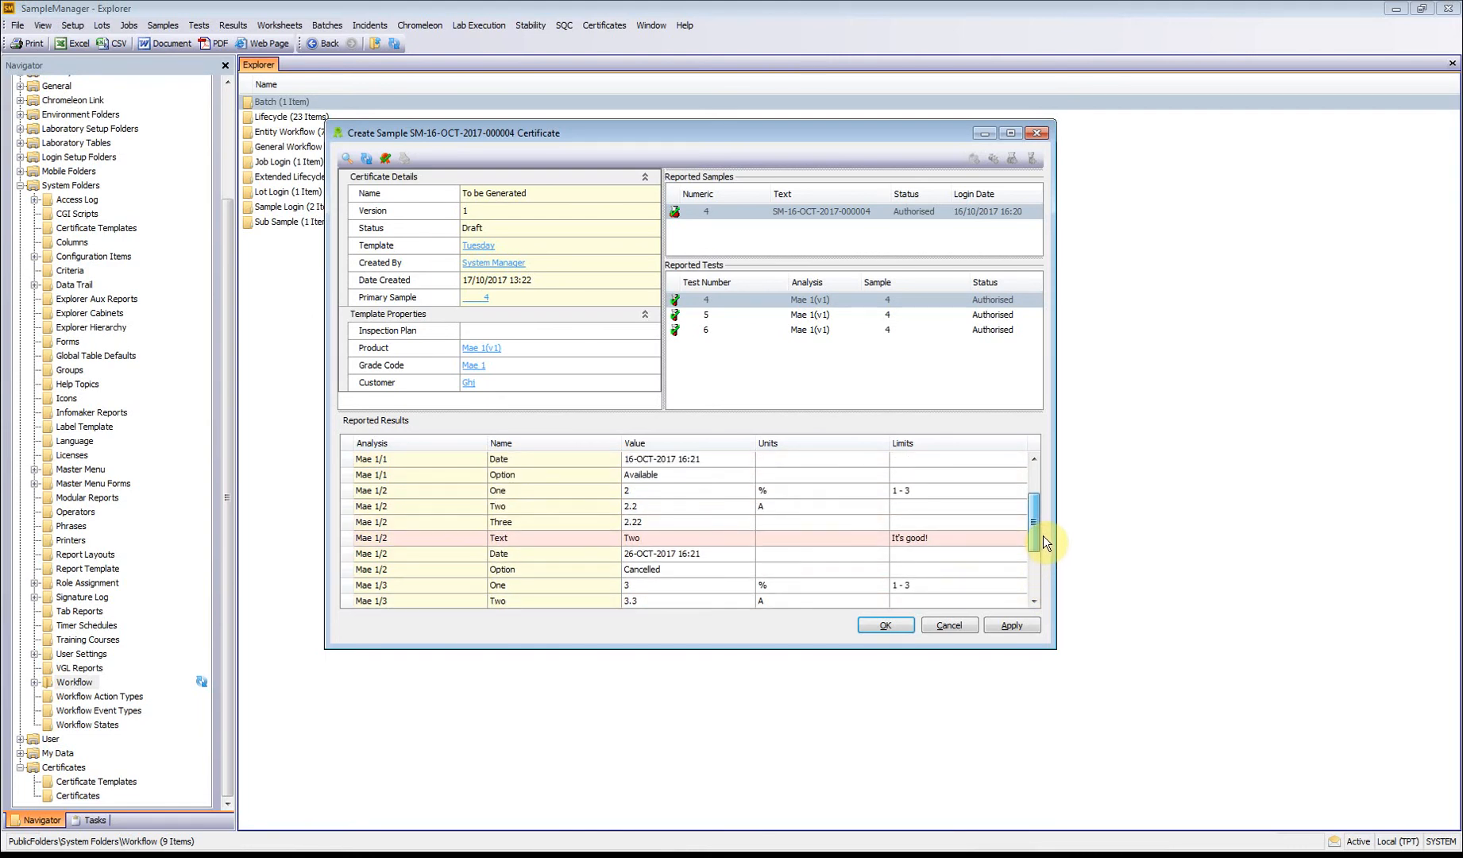
left_click_drag(1042, 534, 1027, 438)
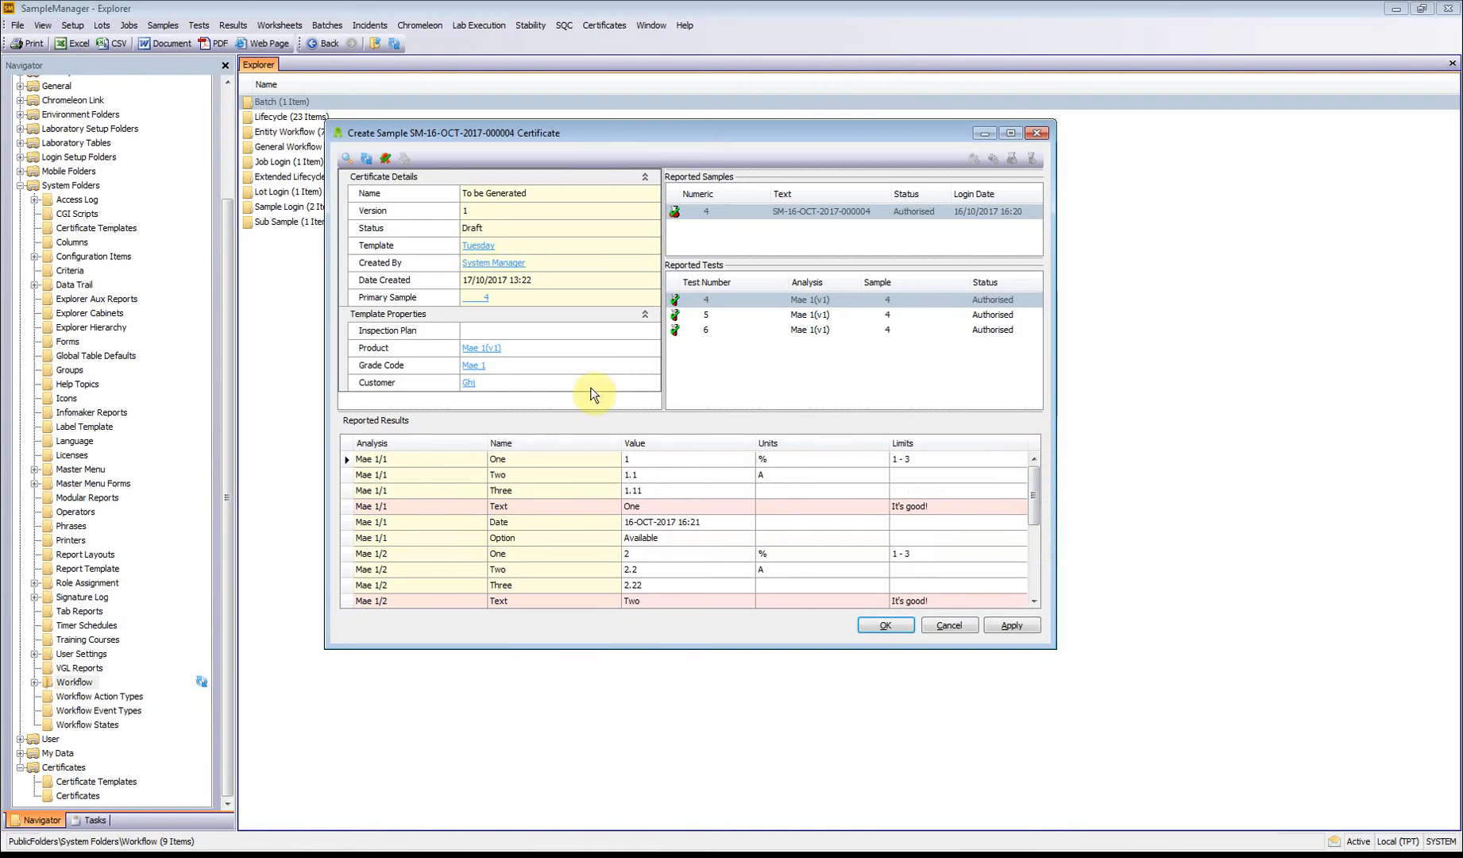
Step: Change the draft certificate's grade code to Mae 2 with refreshed results, and abandon the certificate without saving
left_click(562, 364)
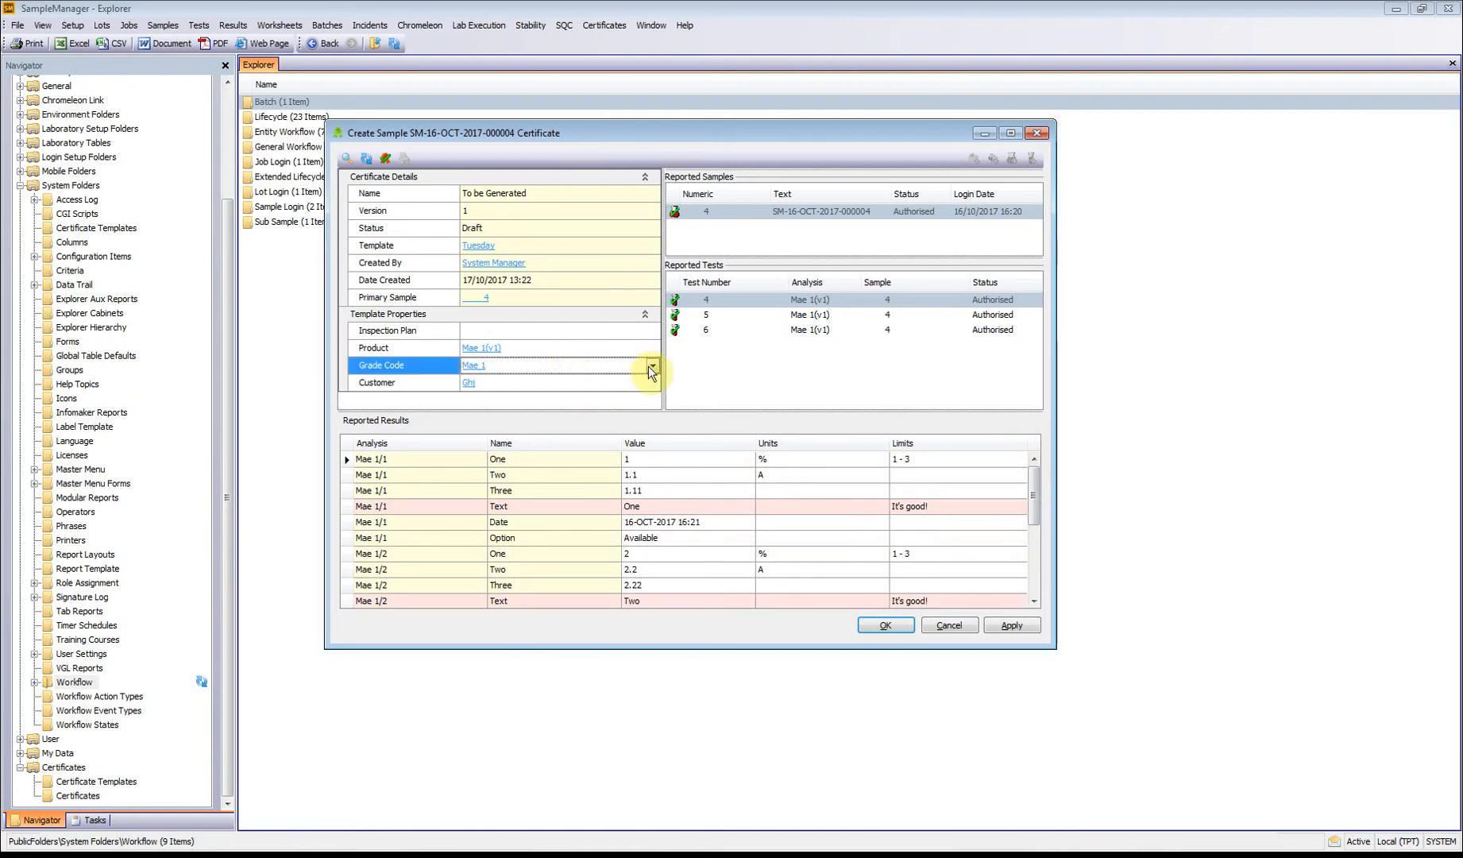
left_click(652, 368)
left_click(523, 416)
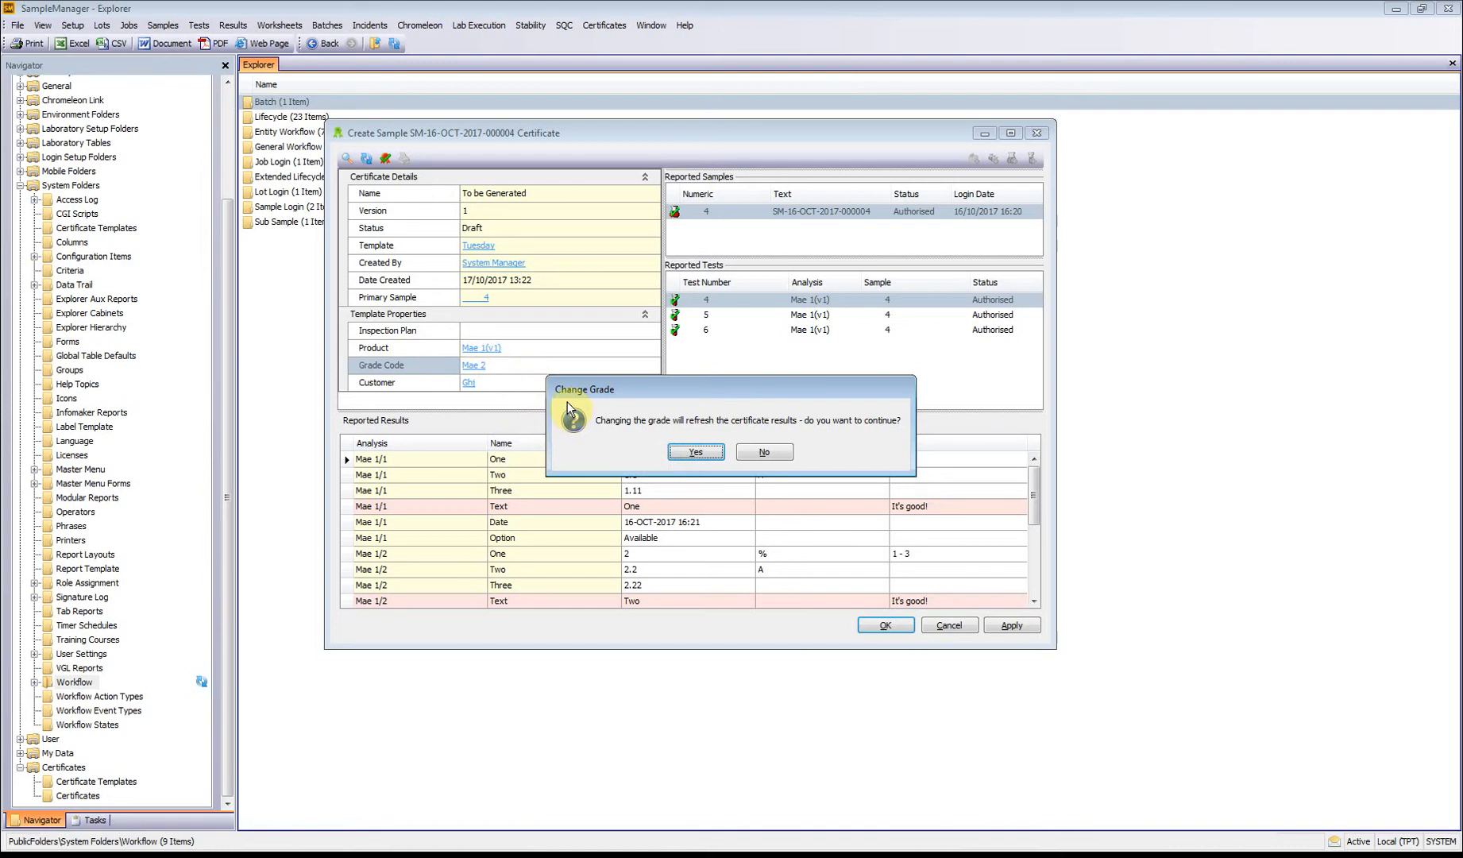
left_click(696, 451)
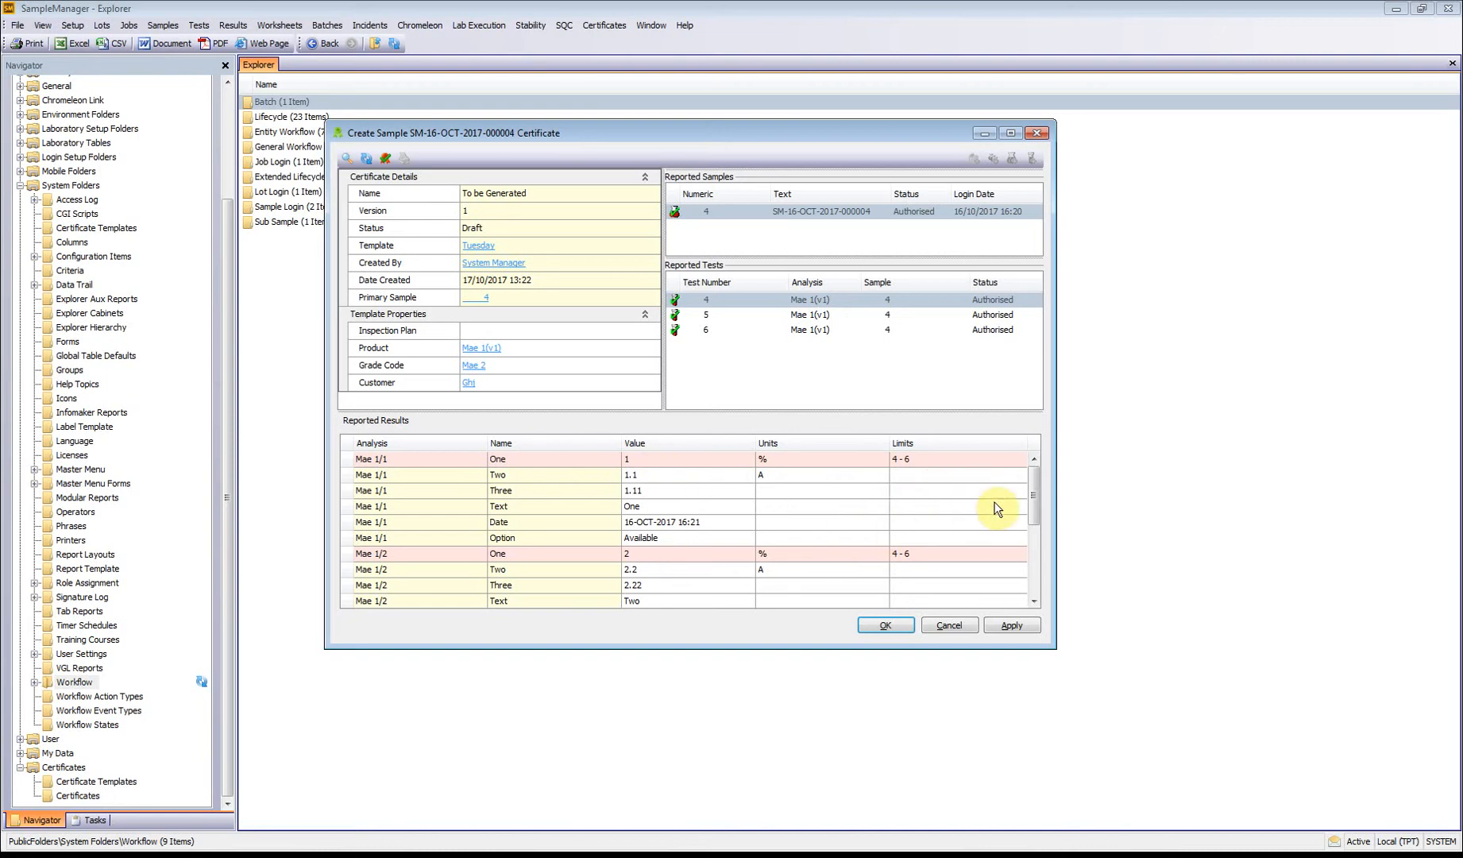
left_click_drag(1030, 488, 1038, 445)
left_click(953, 620)
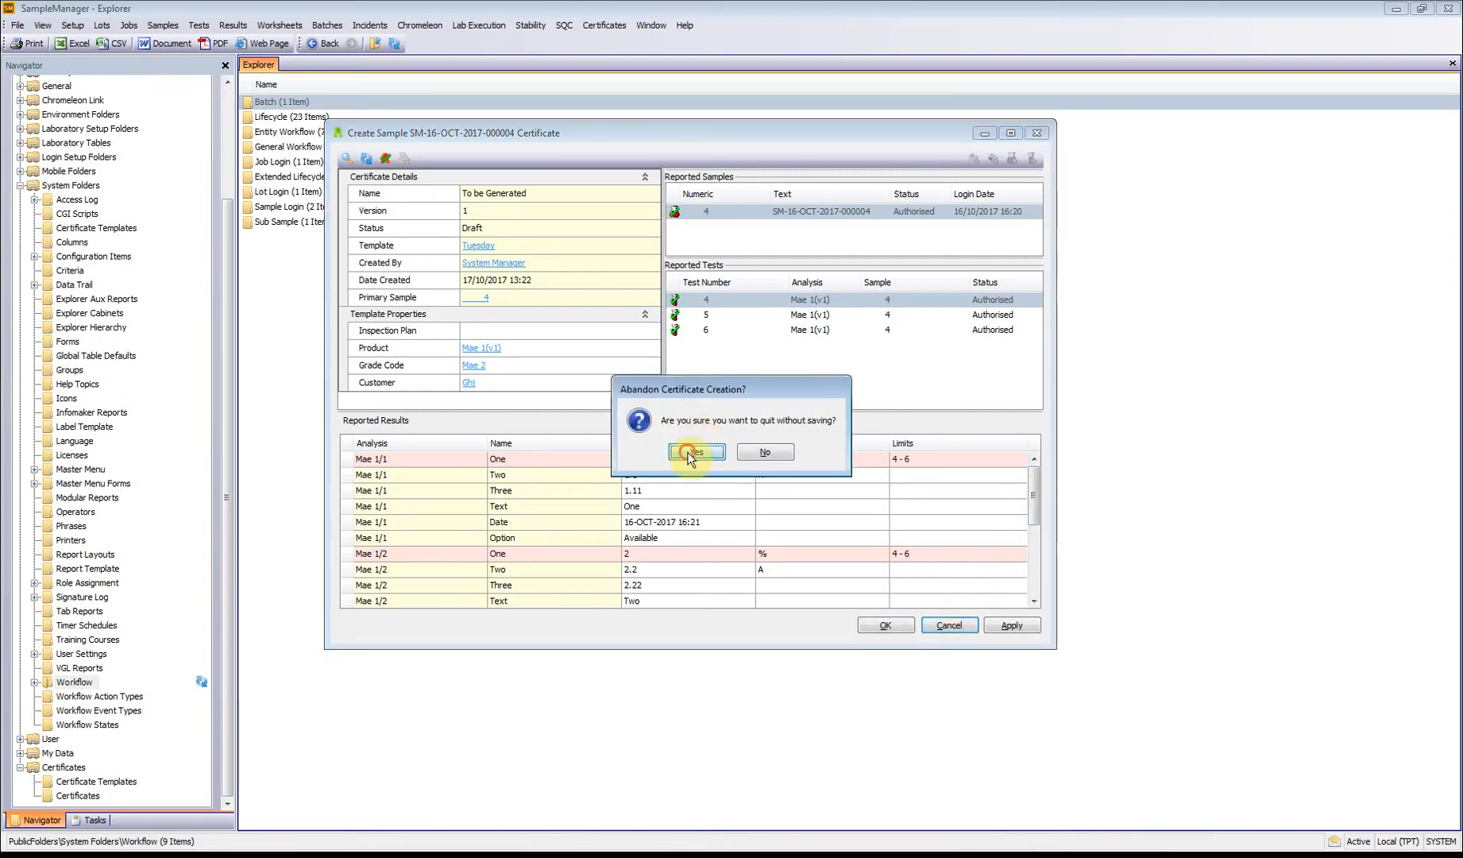
left_click(688, 451)
Step: Reopen the Tuesday certificate template for modification and bring up its login, workflow and approval control settings
left_click(604, 25)
mouse_move(620, 42)
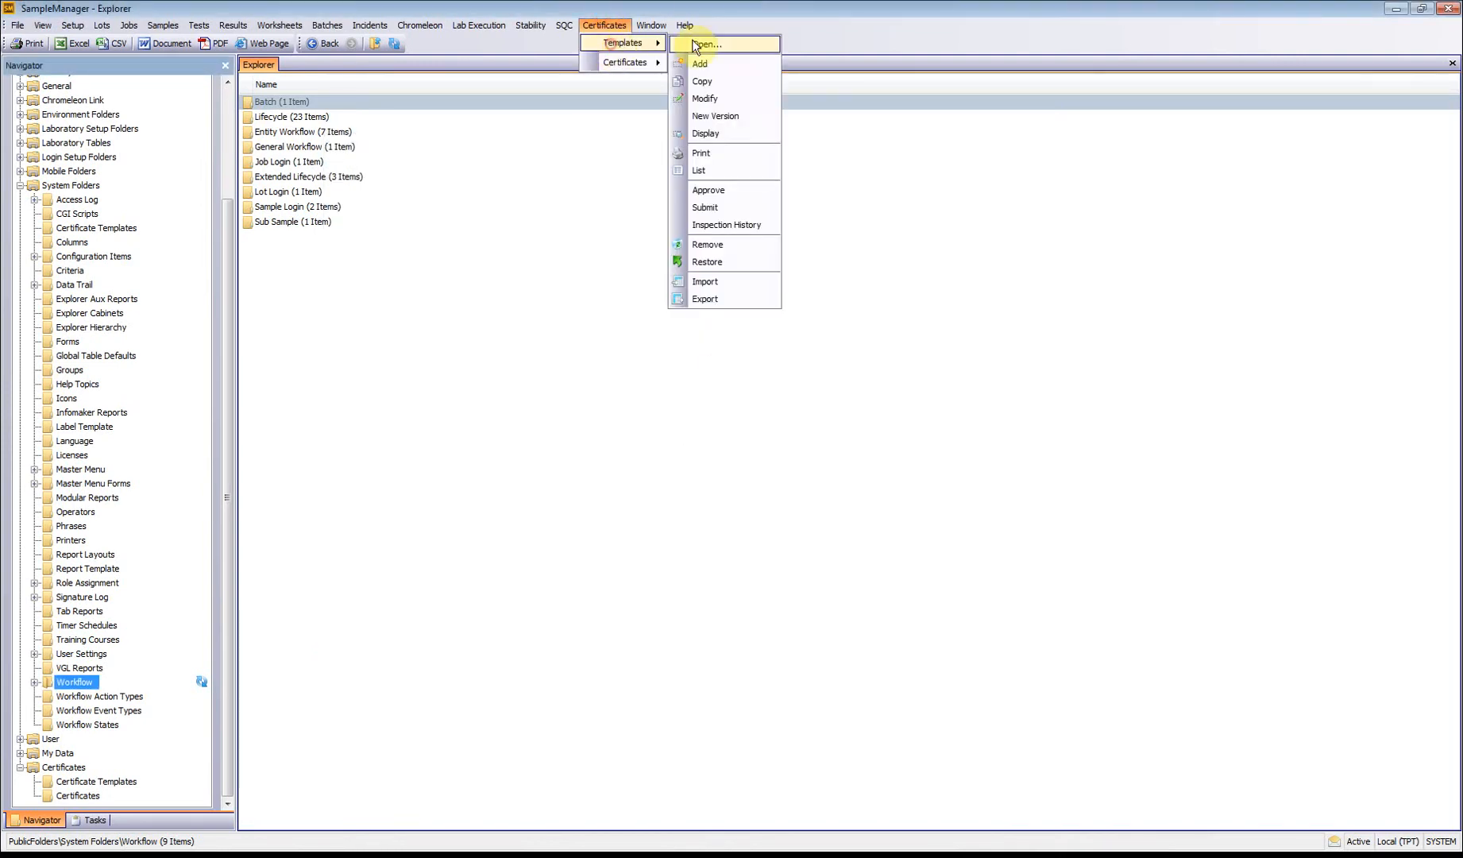
left_click(724, 96)
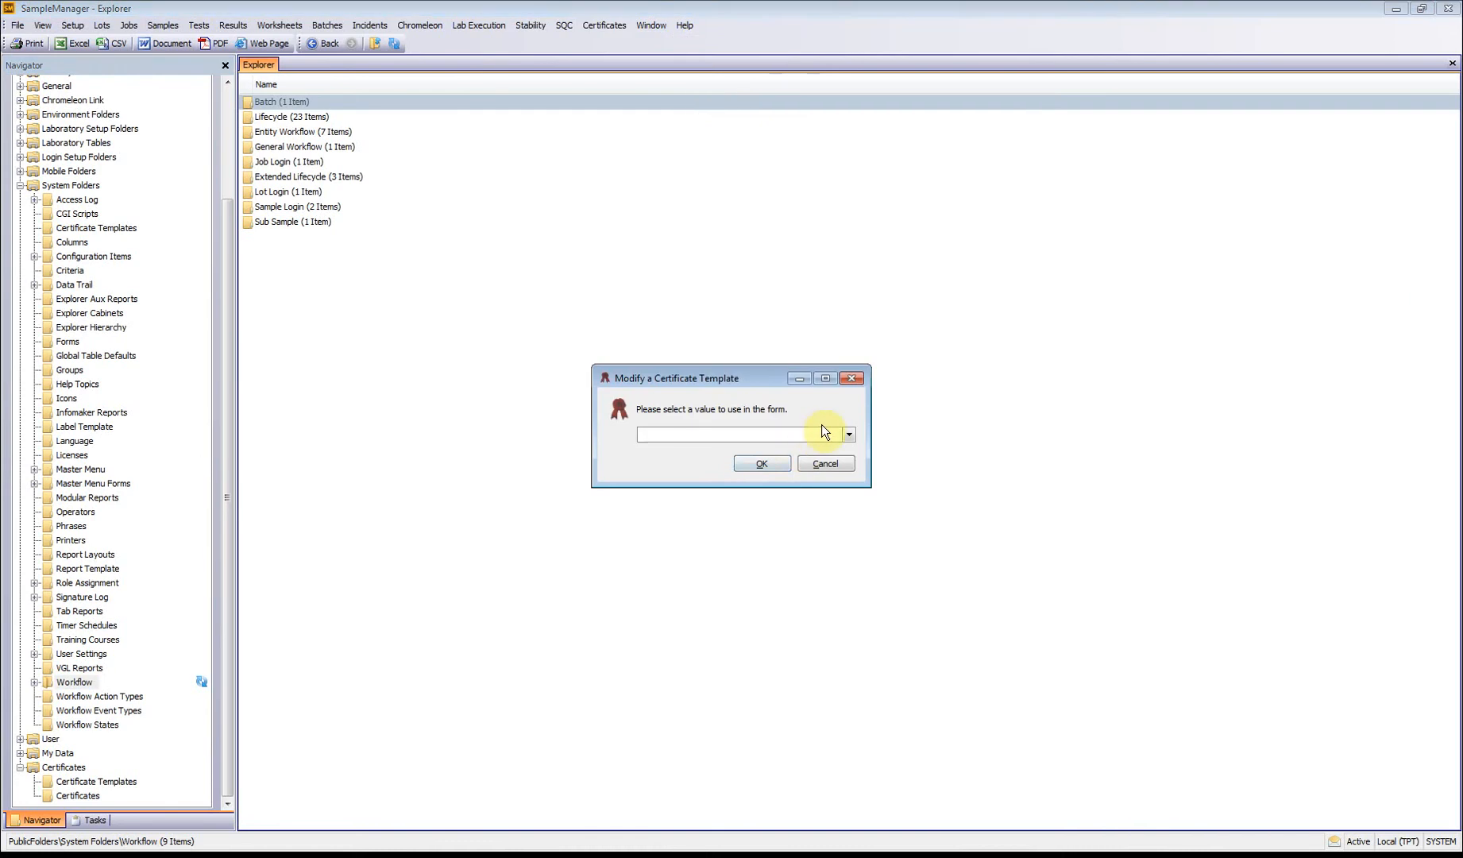
left_click(842, 432)
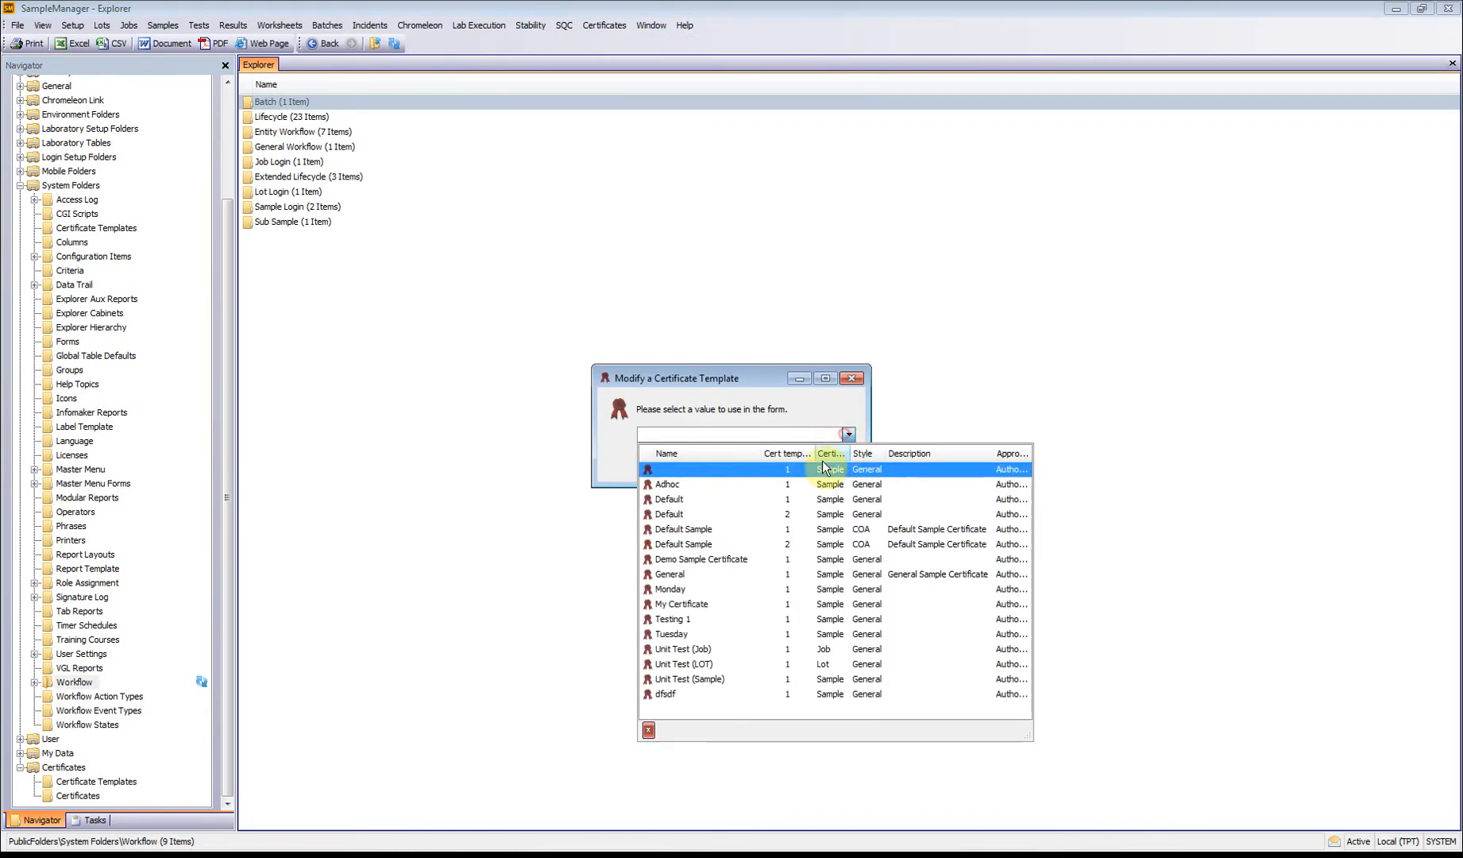
left_click(700, 628)
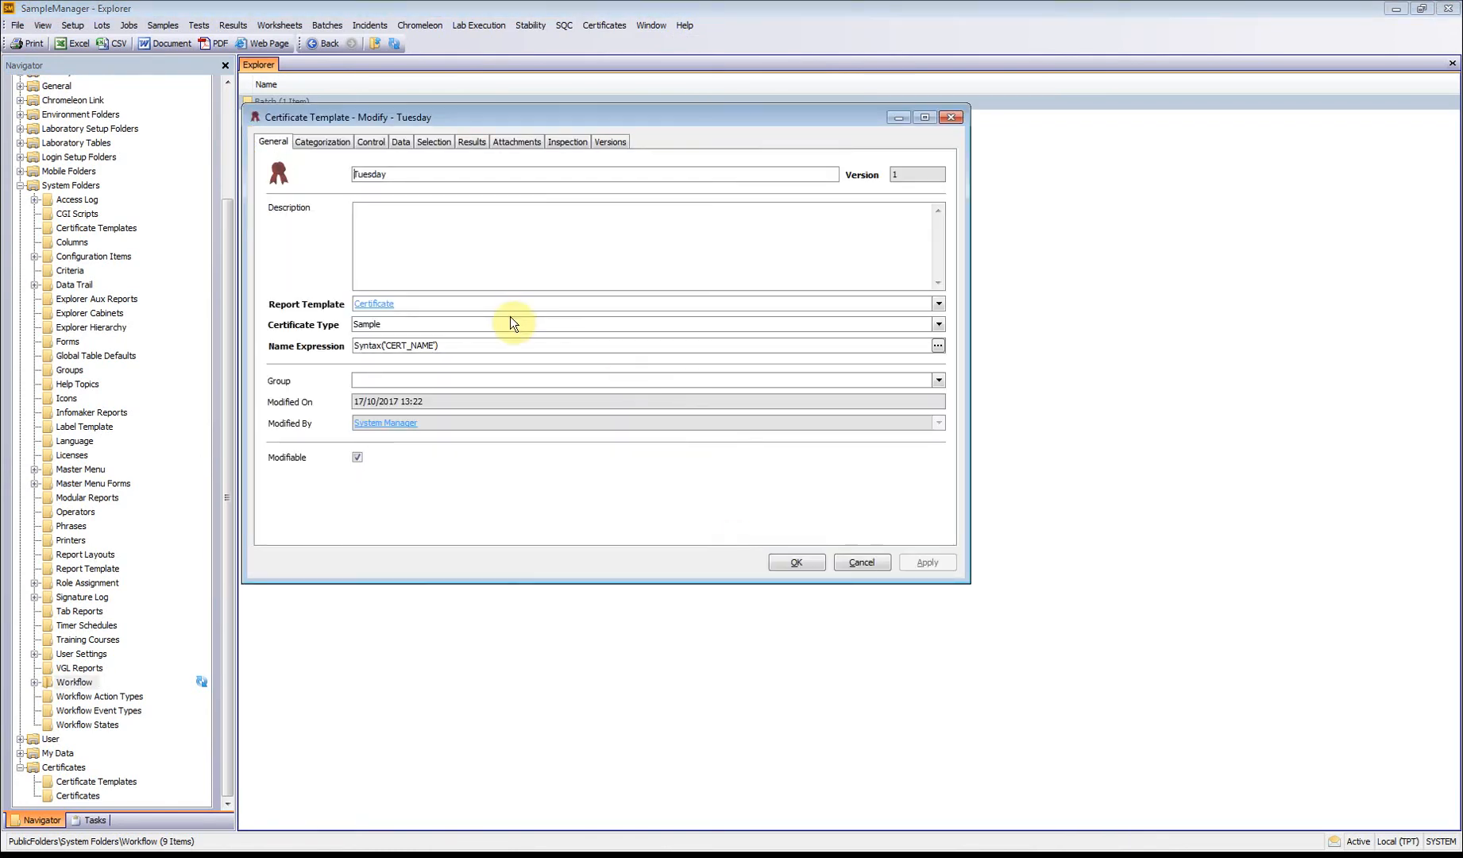
left_click(322, 143)
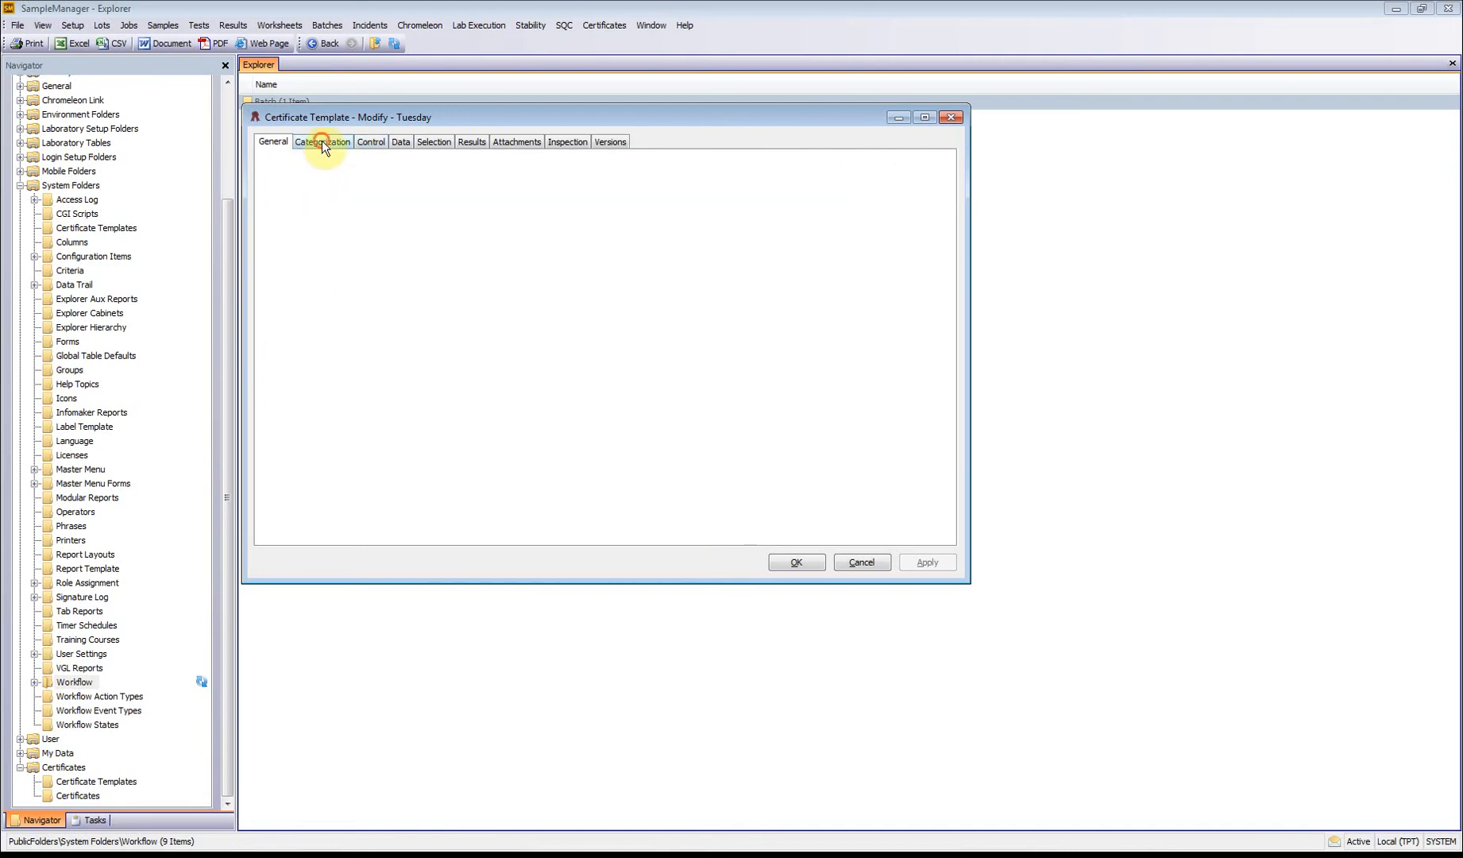
left_click(372, 143)
left_click_drag(399, 119, 418, 150)
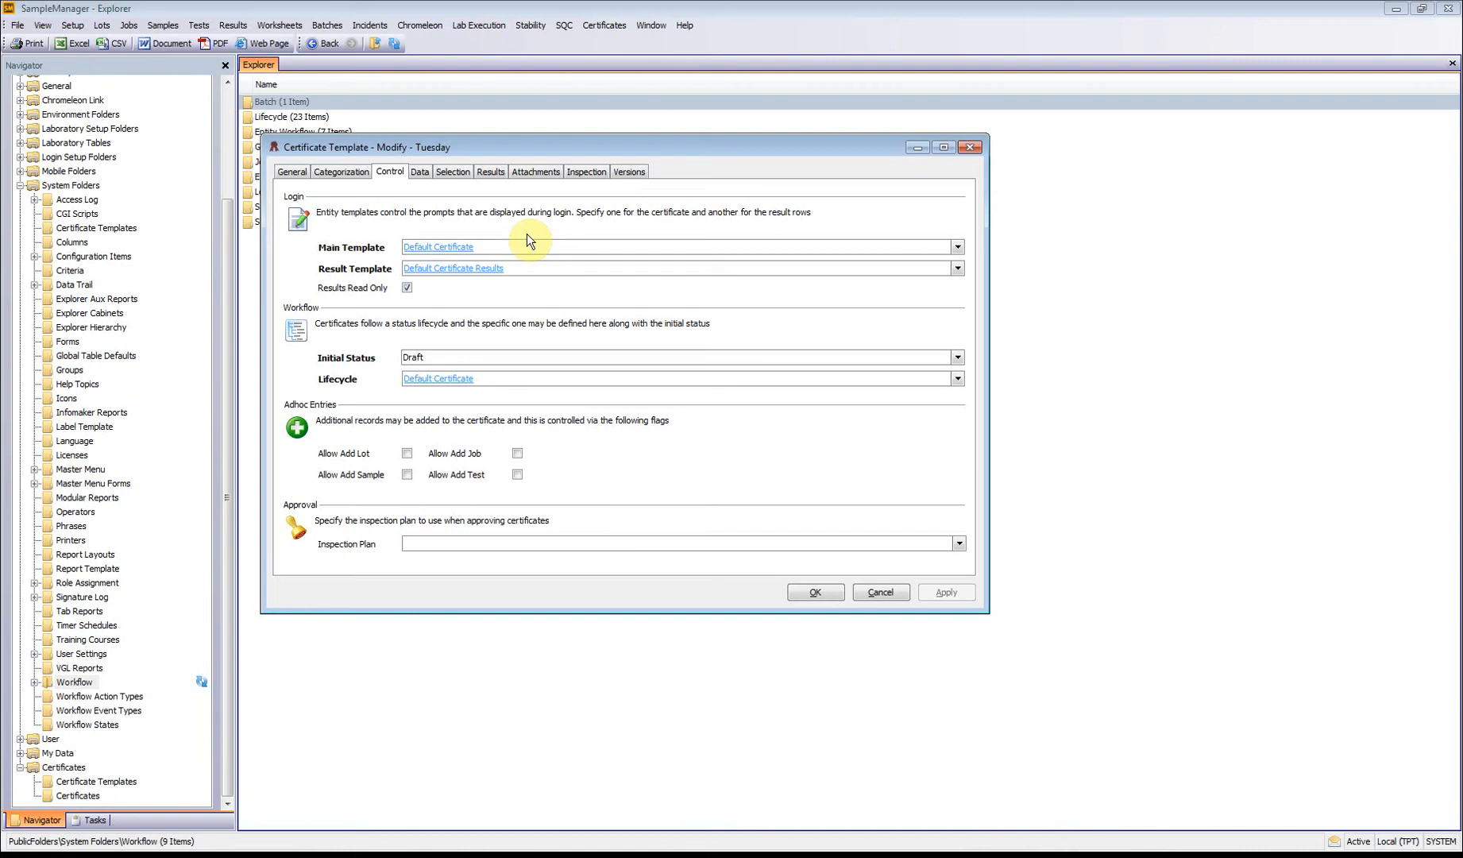
Step: Review the property list of the Default Certificate main template, close it, and open the Default Certificate Results property list
left_click(428, 250)
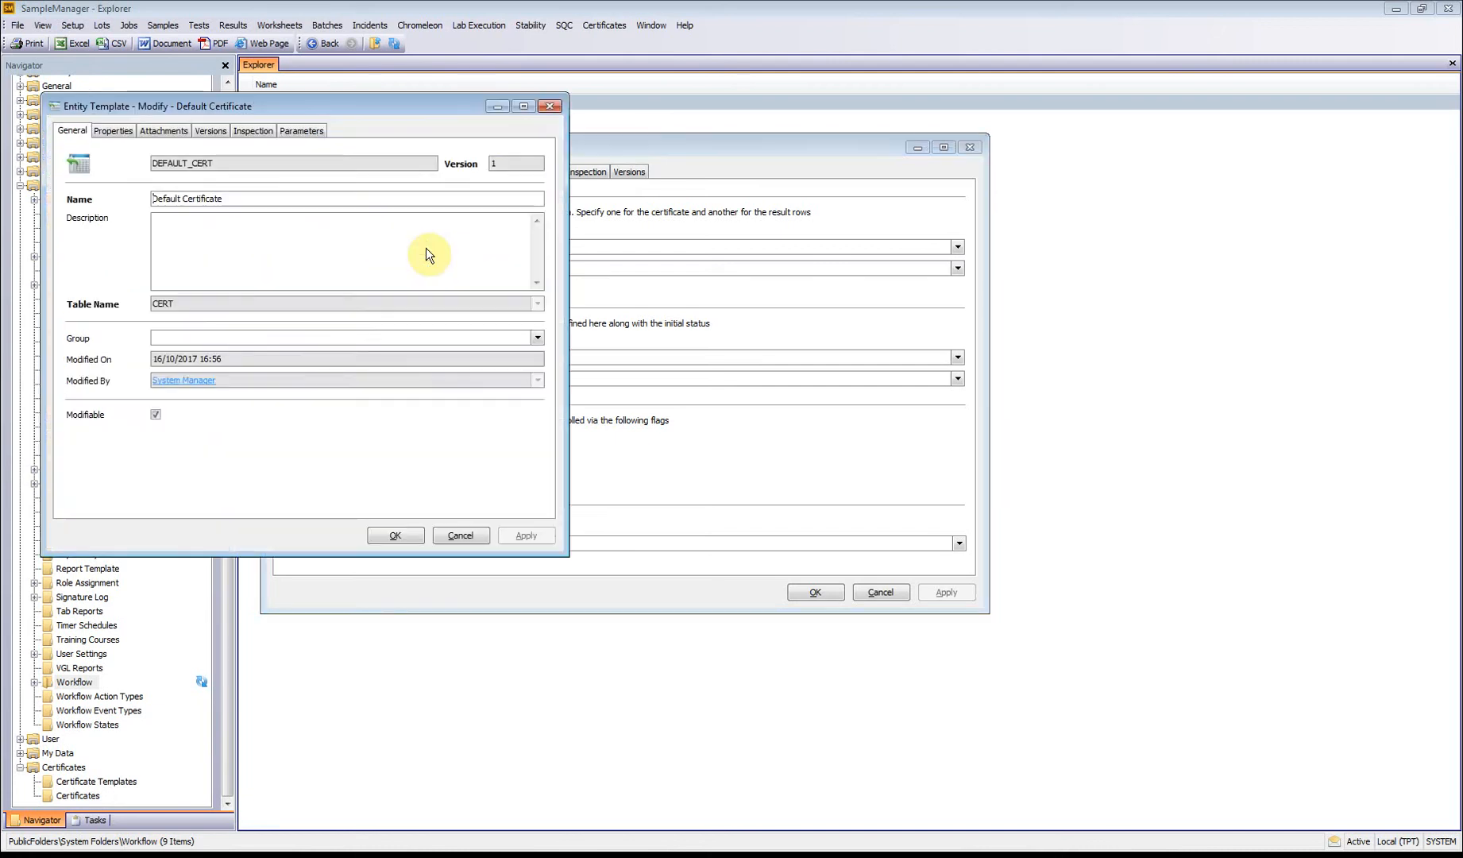
left_click(114, 130)
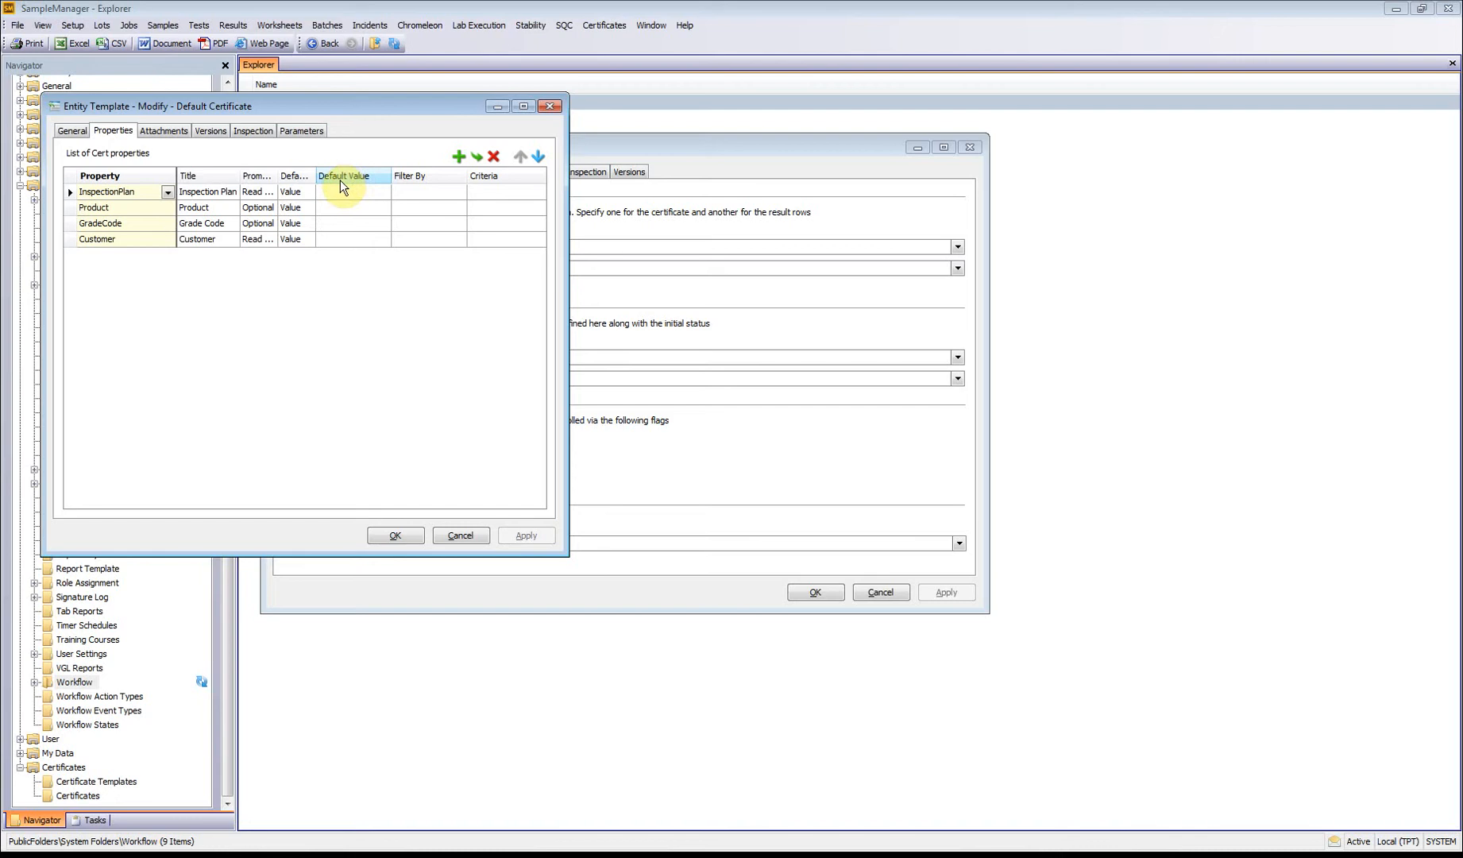
left_click(459, 535)
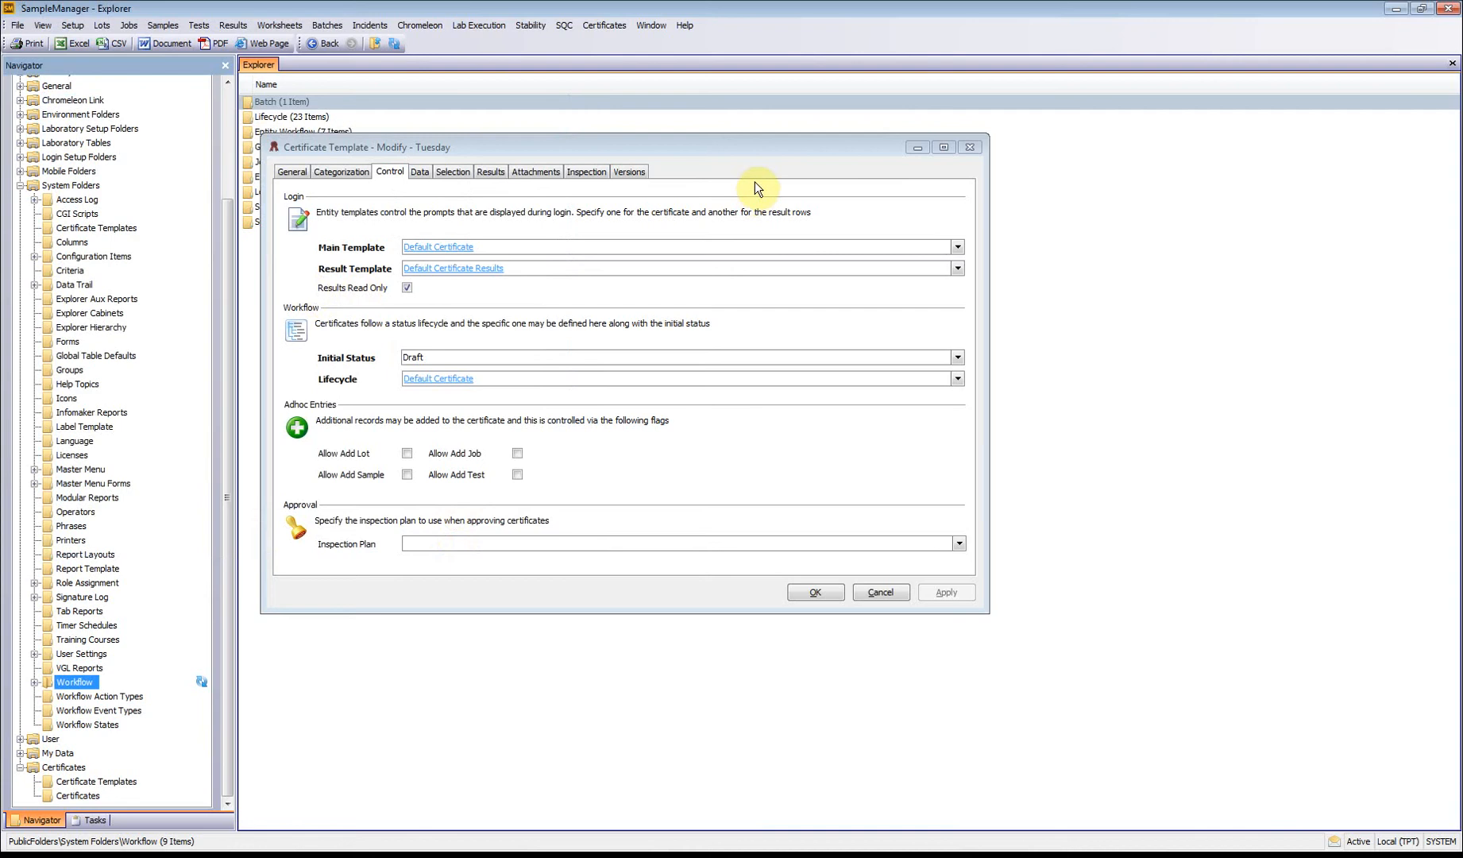
left_click(467, 269)
left_click(122, 131)
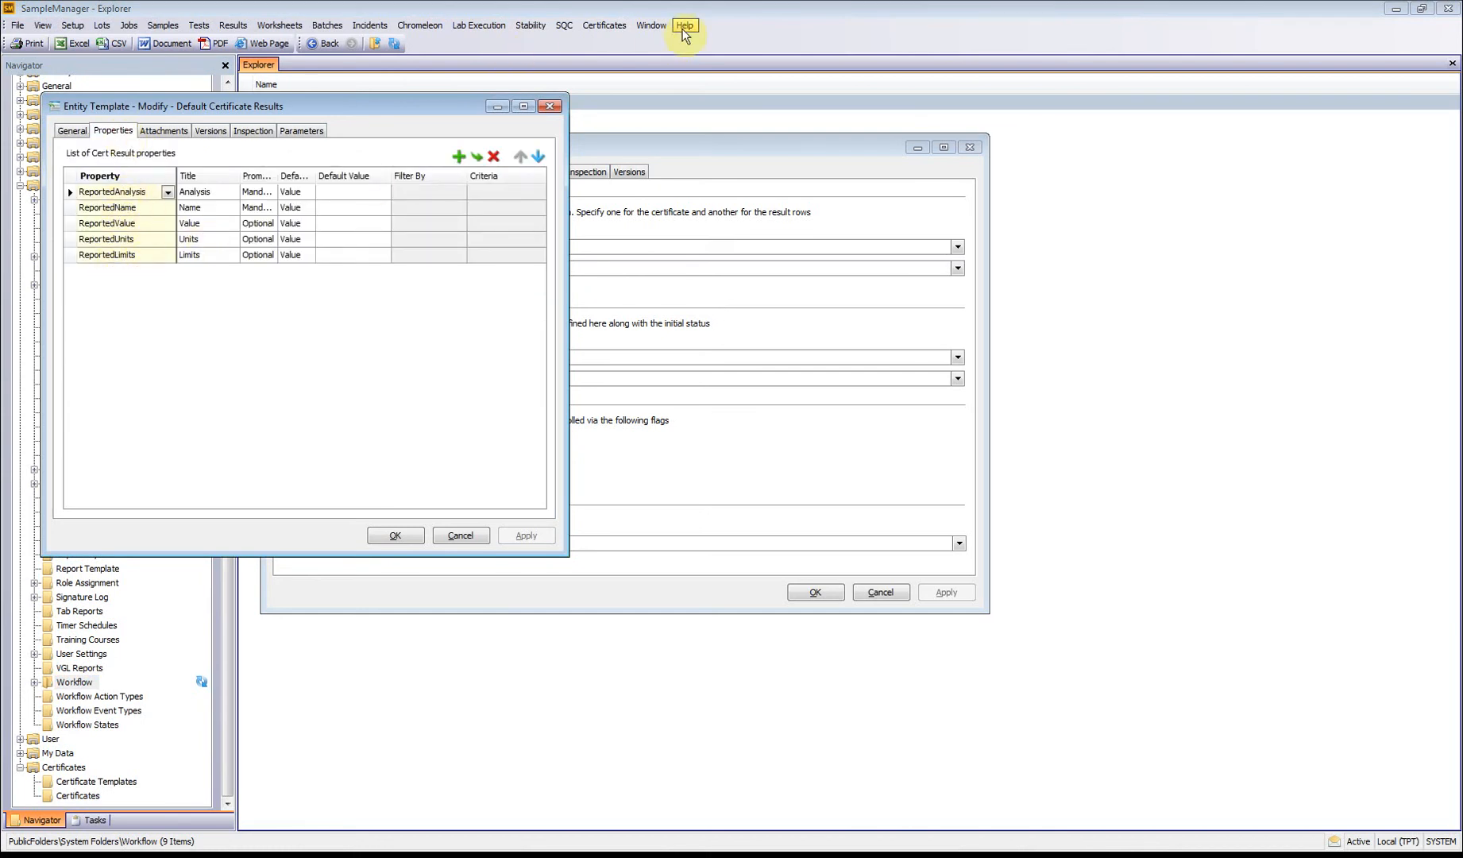
left_click(604, 25)
mouse_move(617, 58)
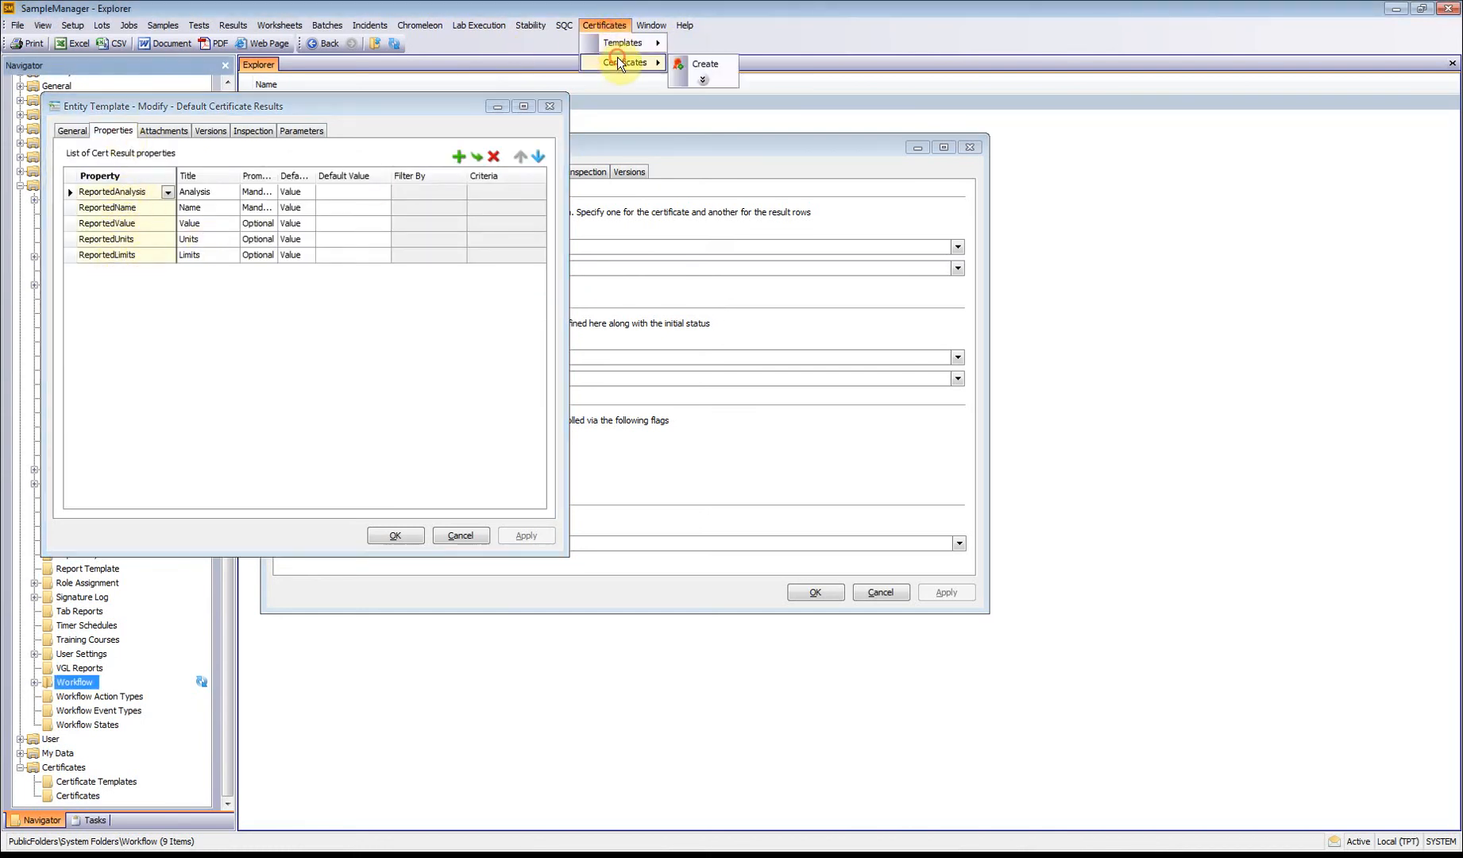
left_click(704, 64)
left_click(848, 434)
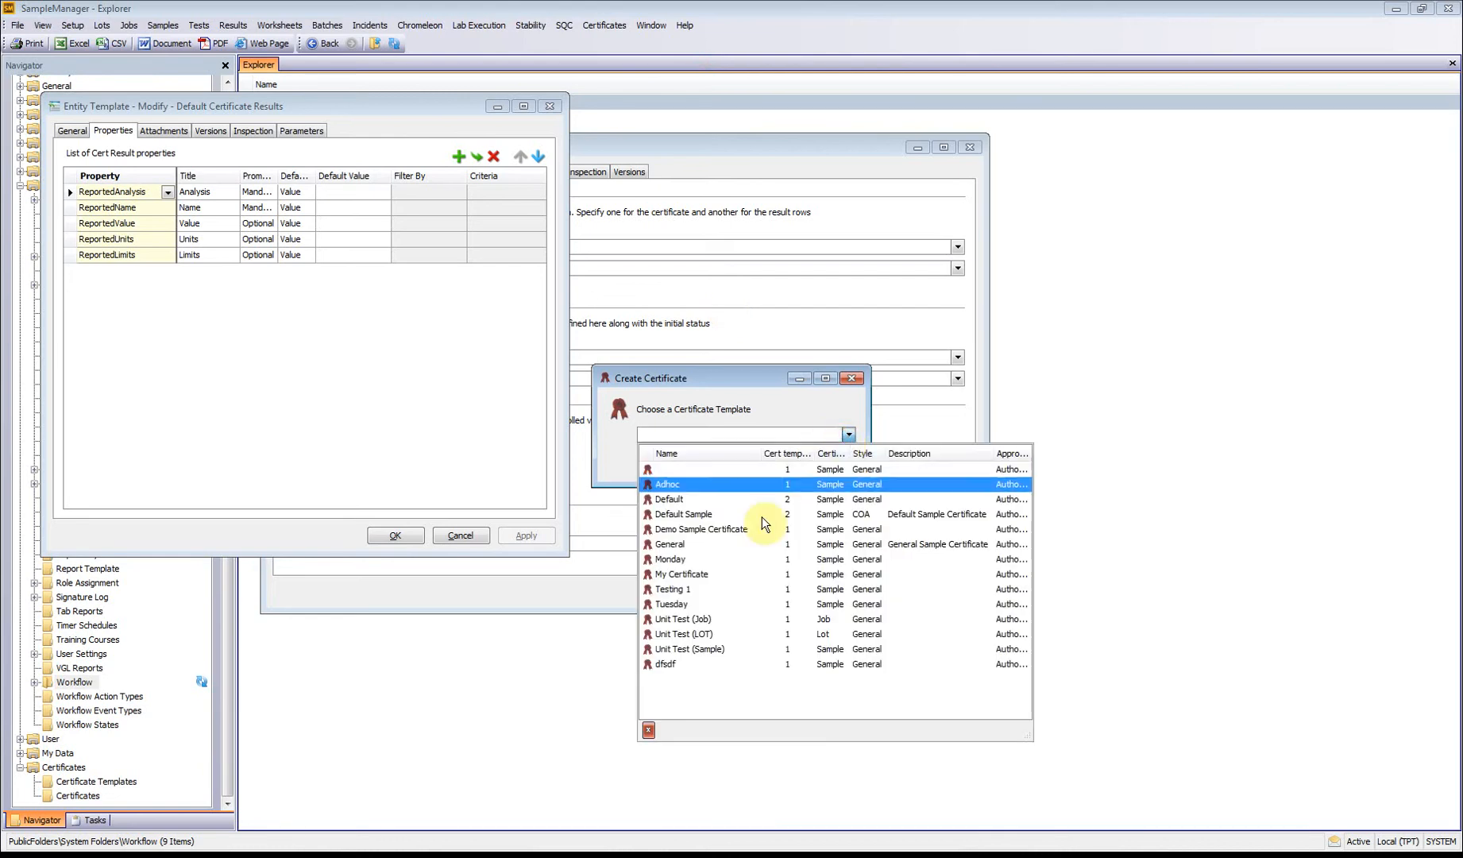
left_click(718, 602)
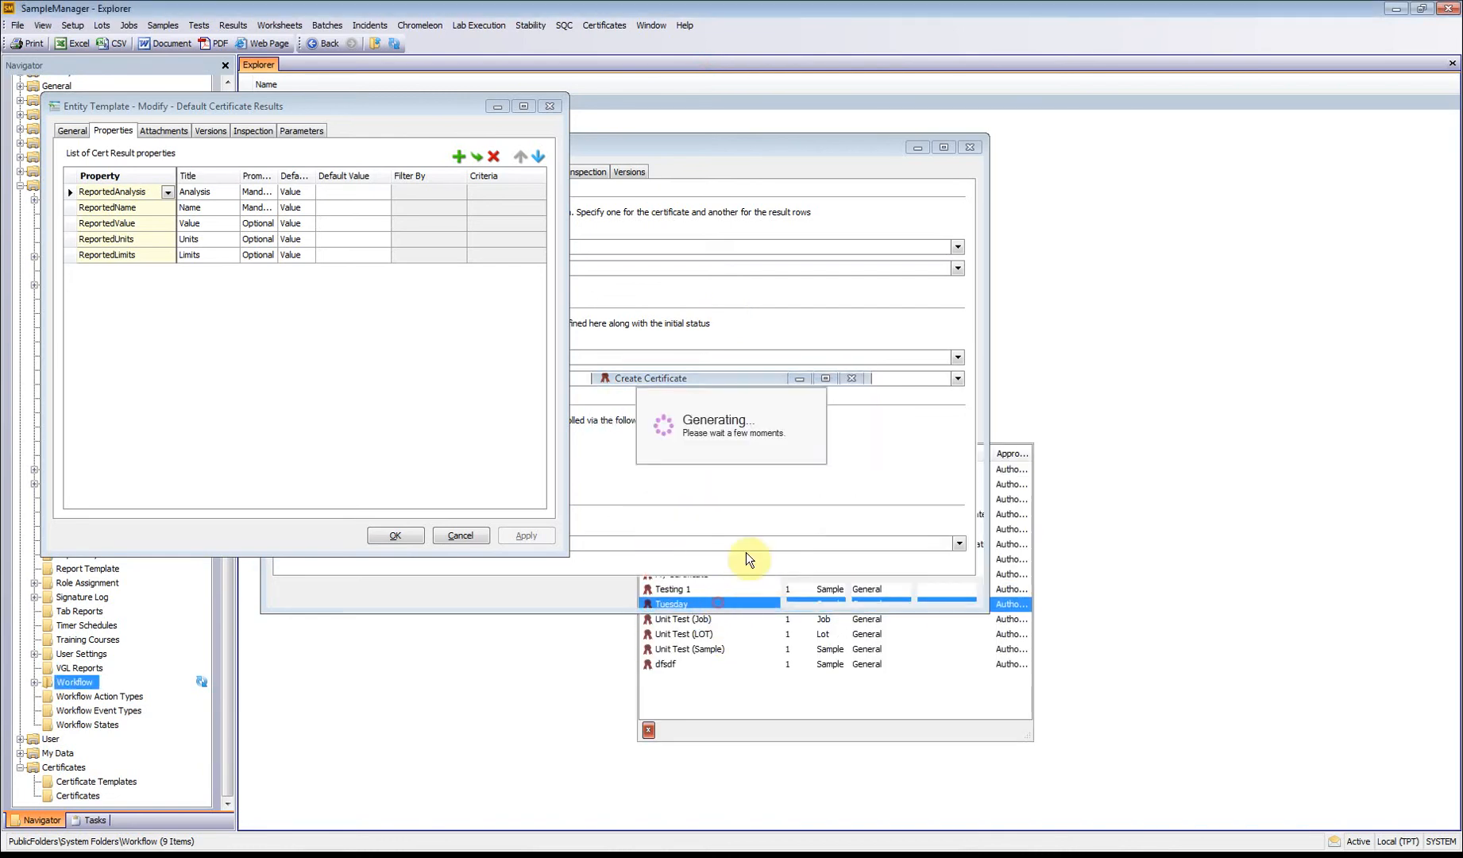
left_click(844, 435)
left_click(763, 484)
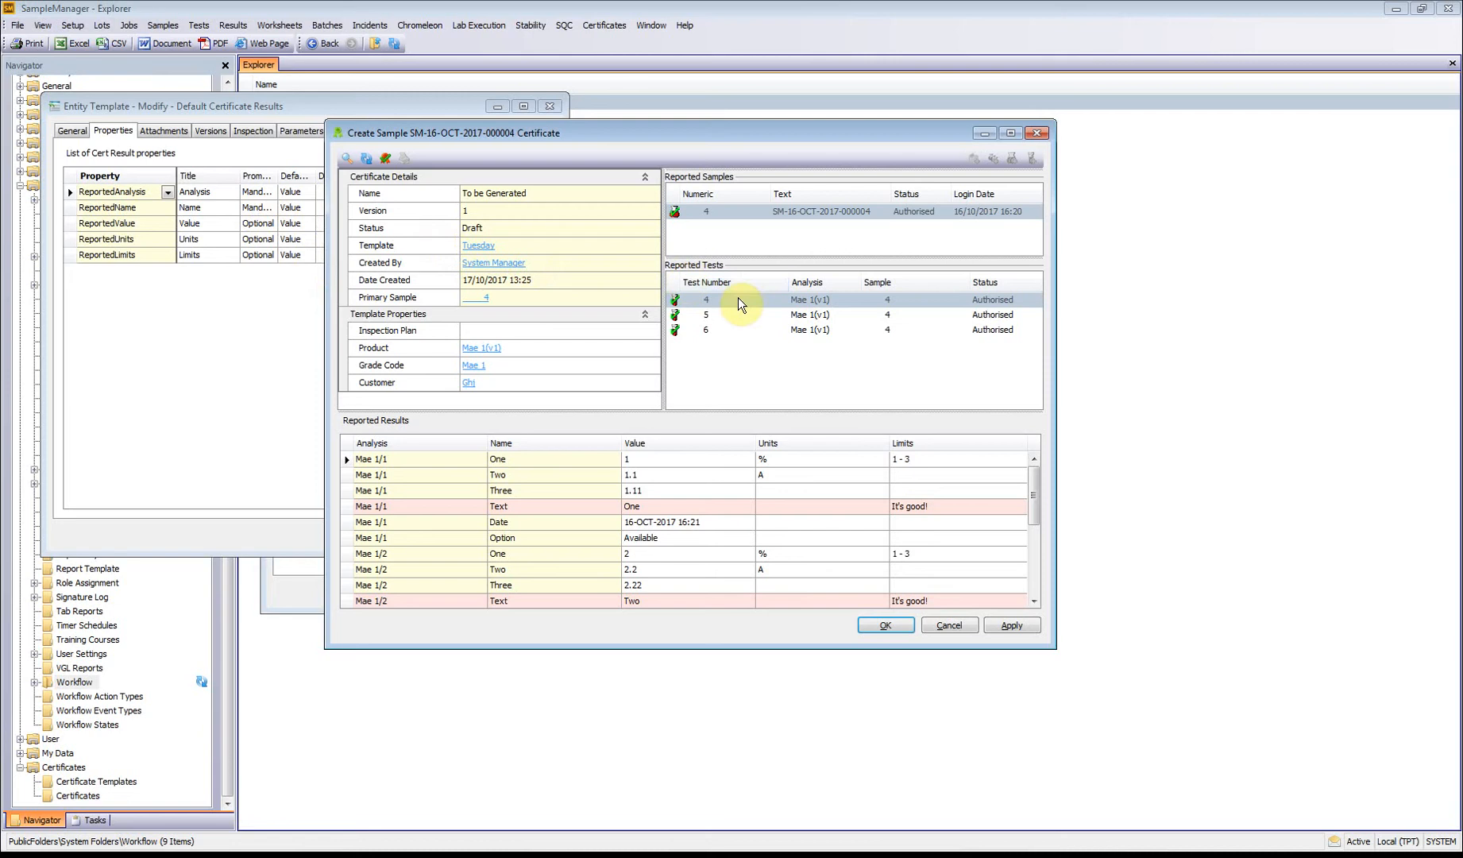
left_click(1037, 133)
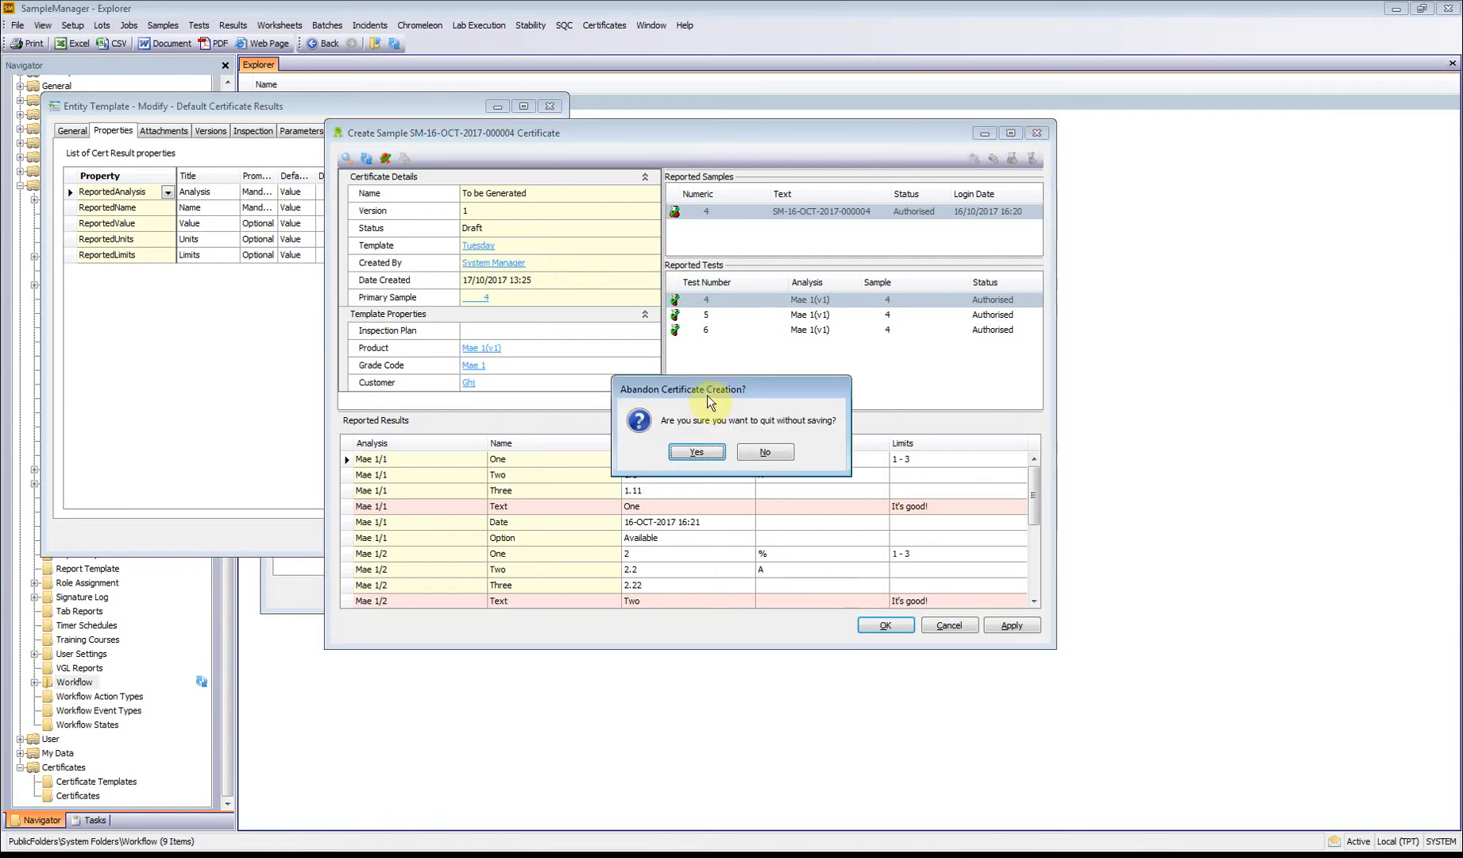
left_click(696, 453)
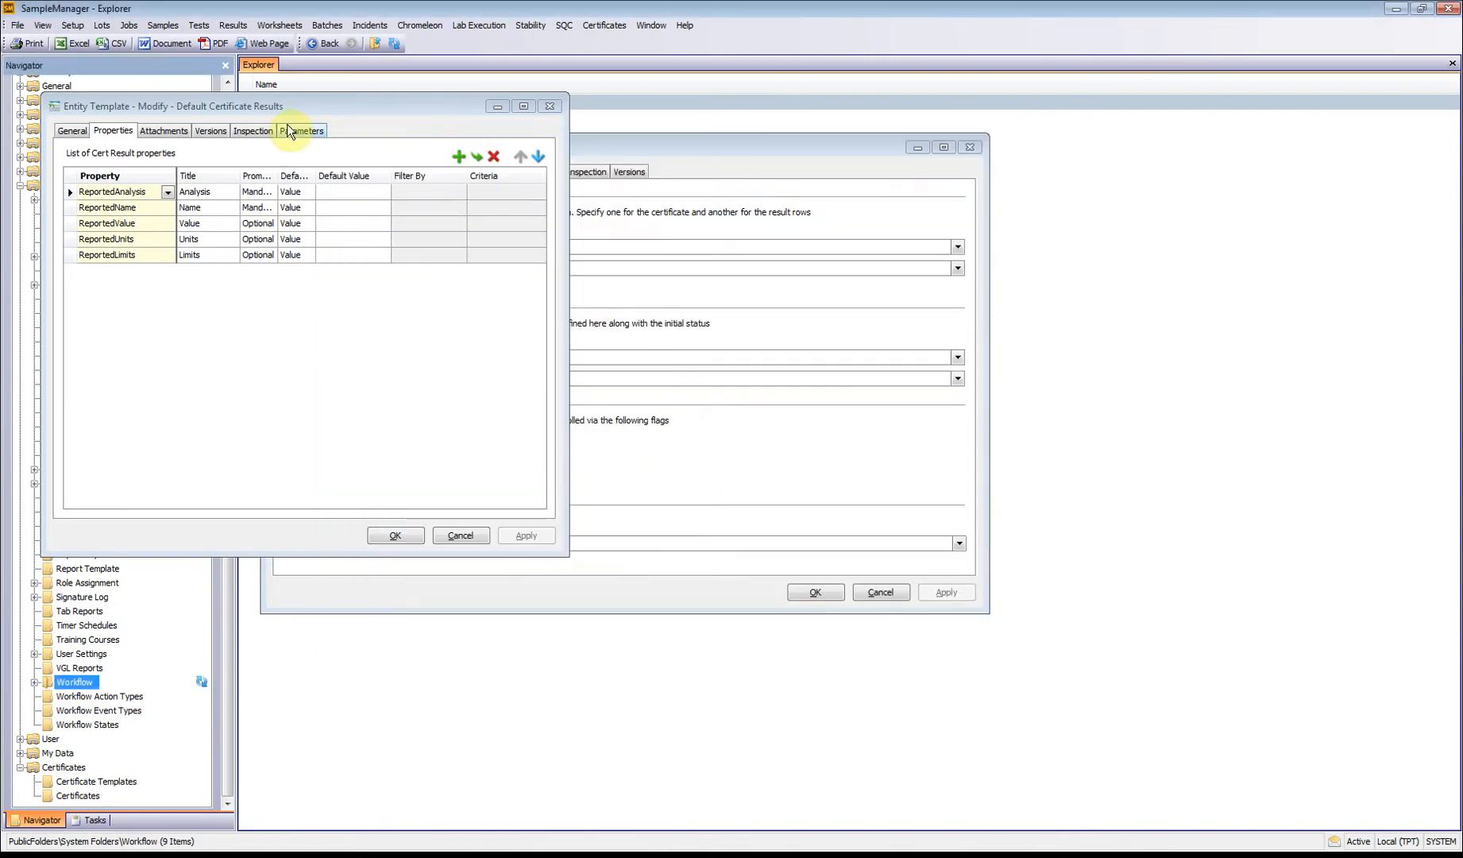
left_click(541, 102)
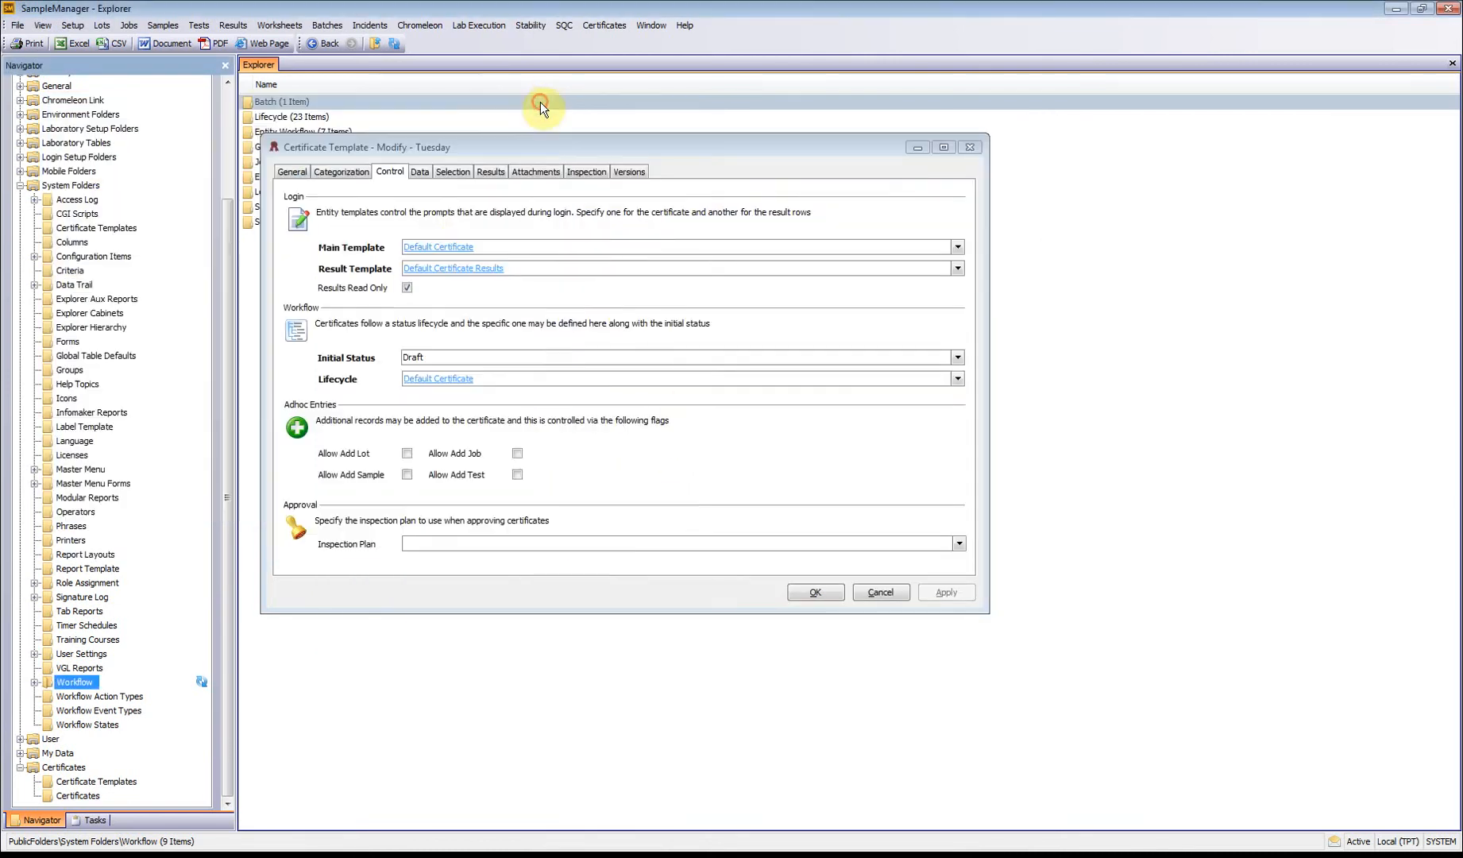
Step: Set the load mode in the Tuesday template's data settings to Product Spec
left_click(407, 288)
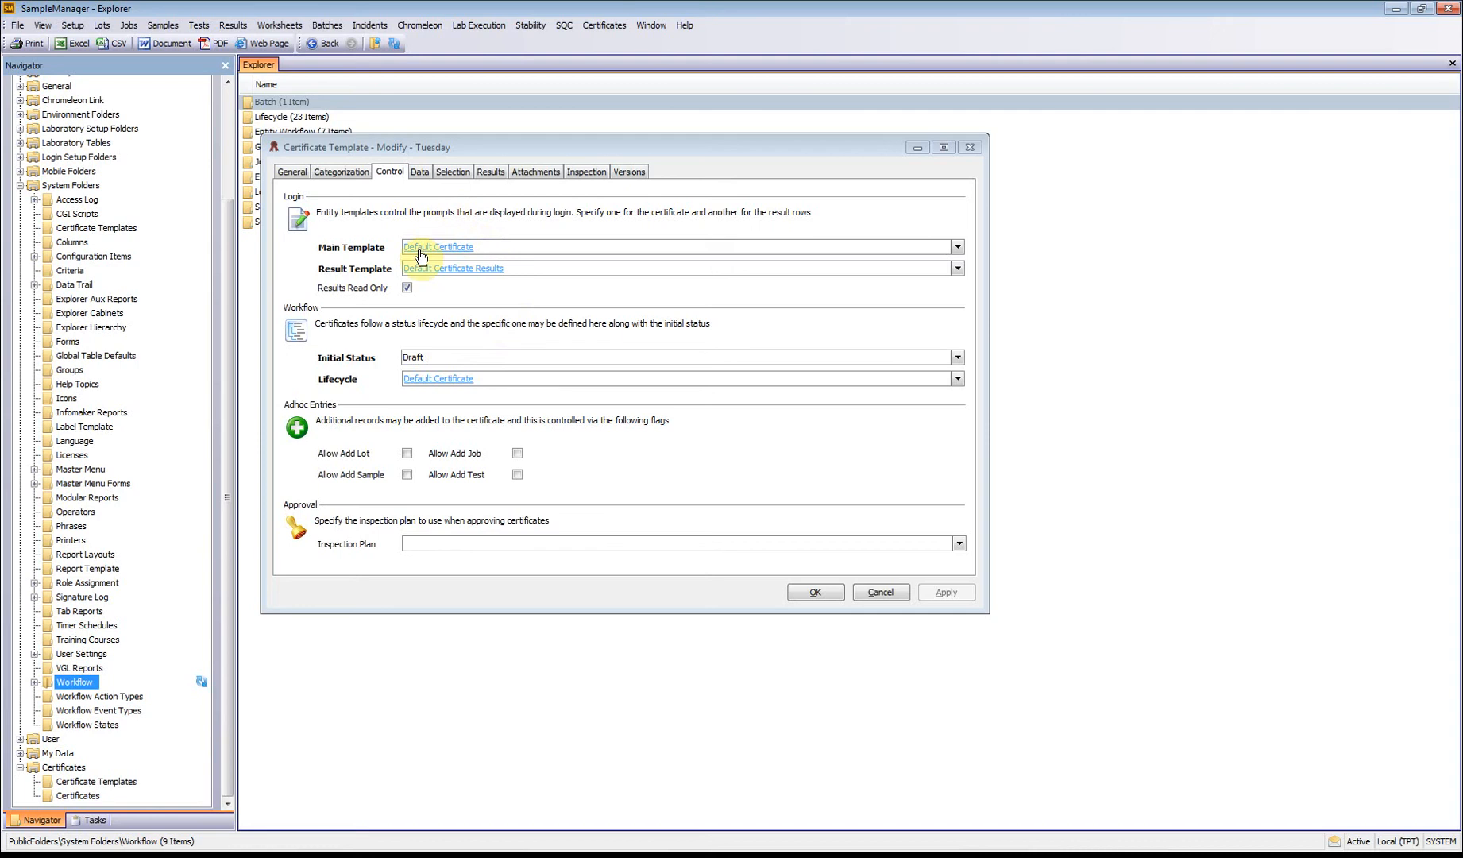
left_click(420, 173)
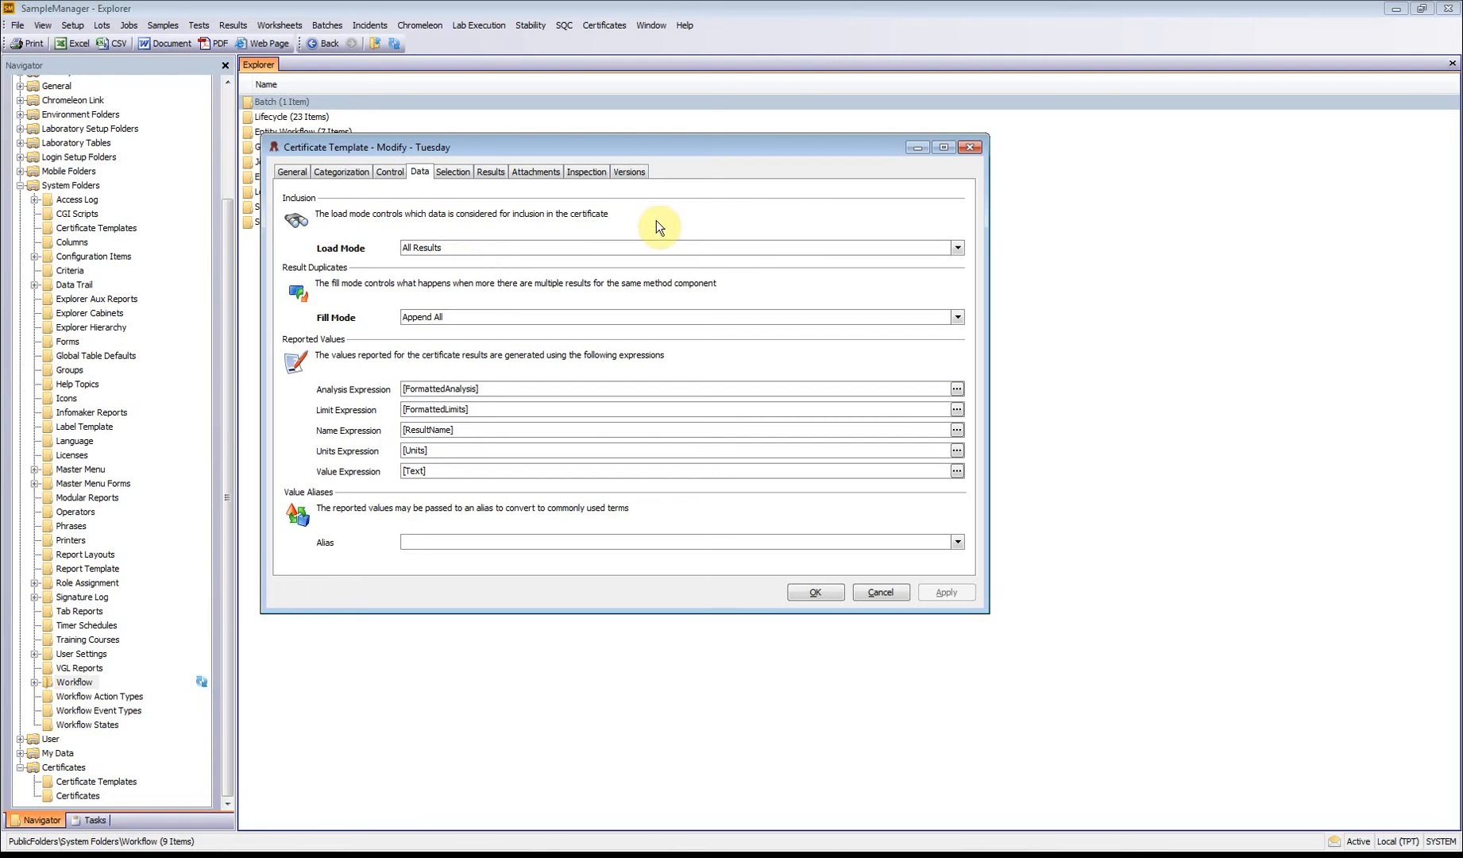
left_click(957, 247)
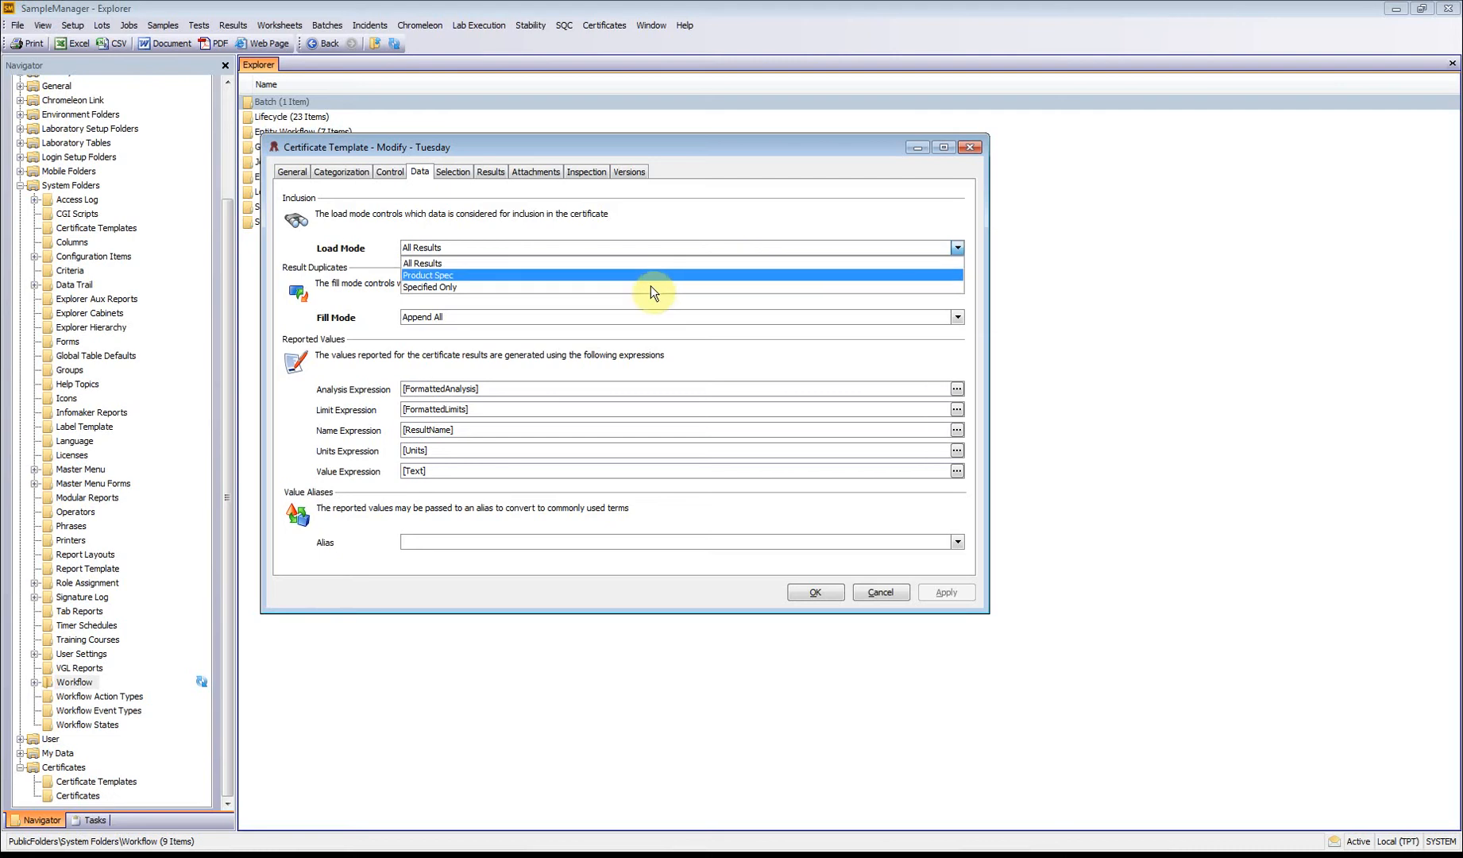
left_click(562, 275)
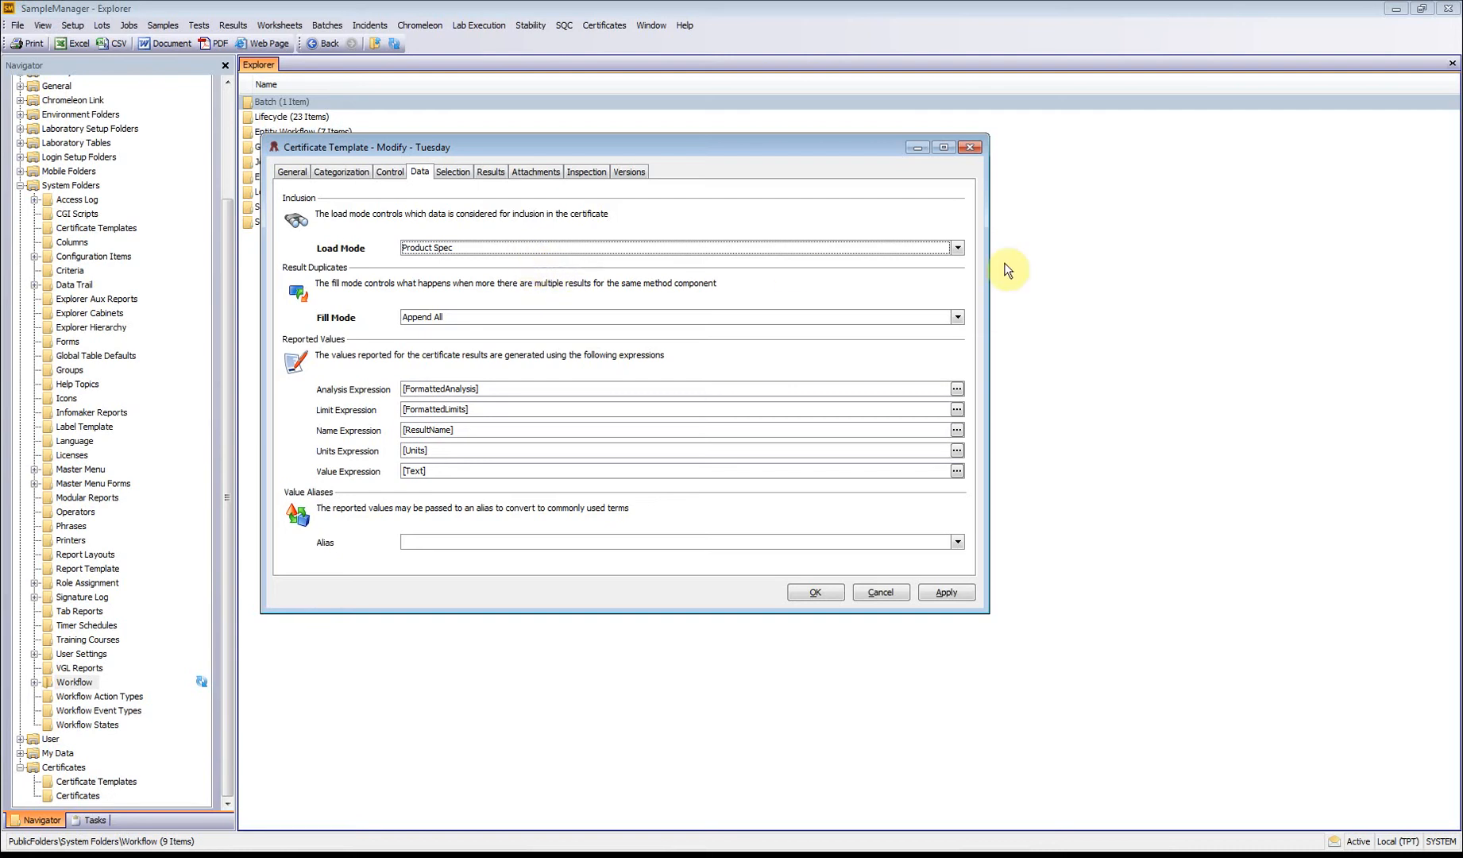
left_click(957, 247)
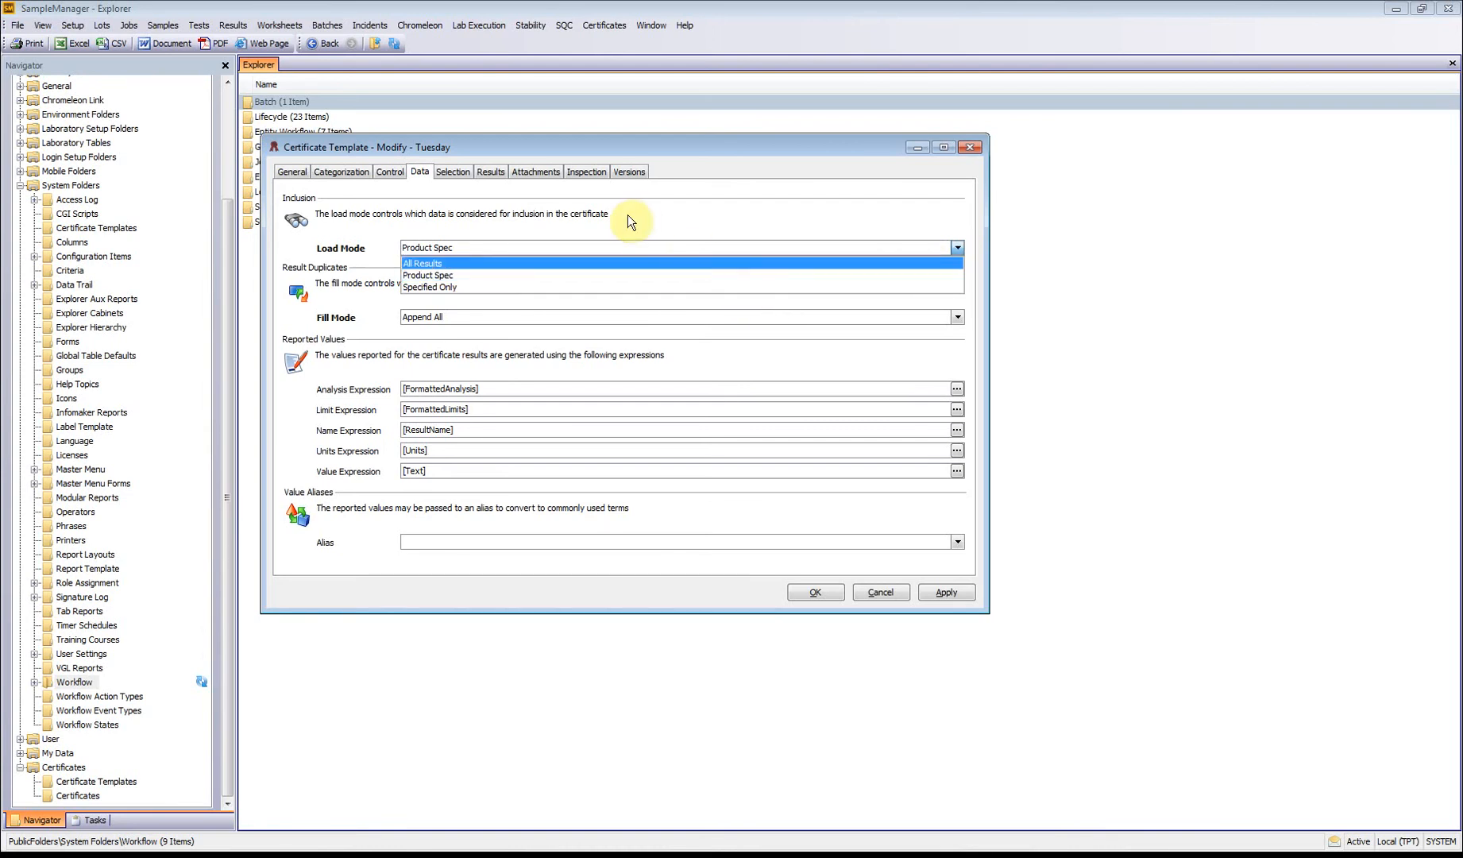
left_click(592, 275)
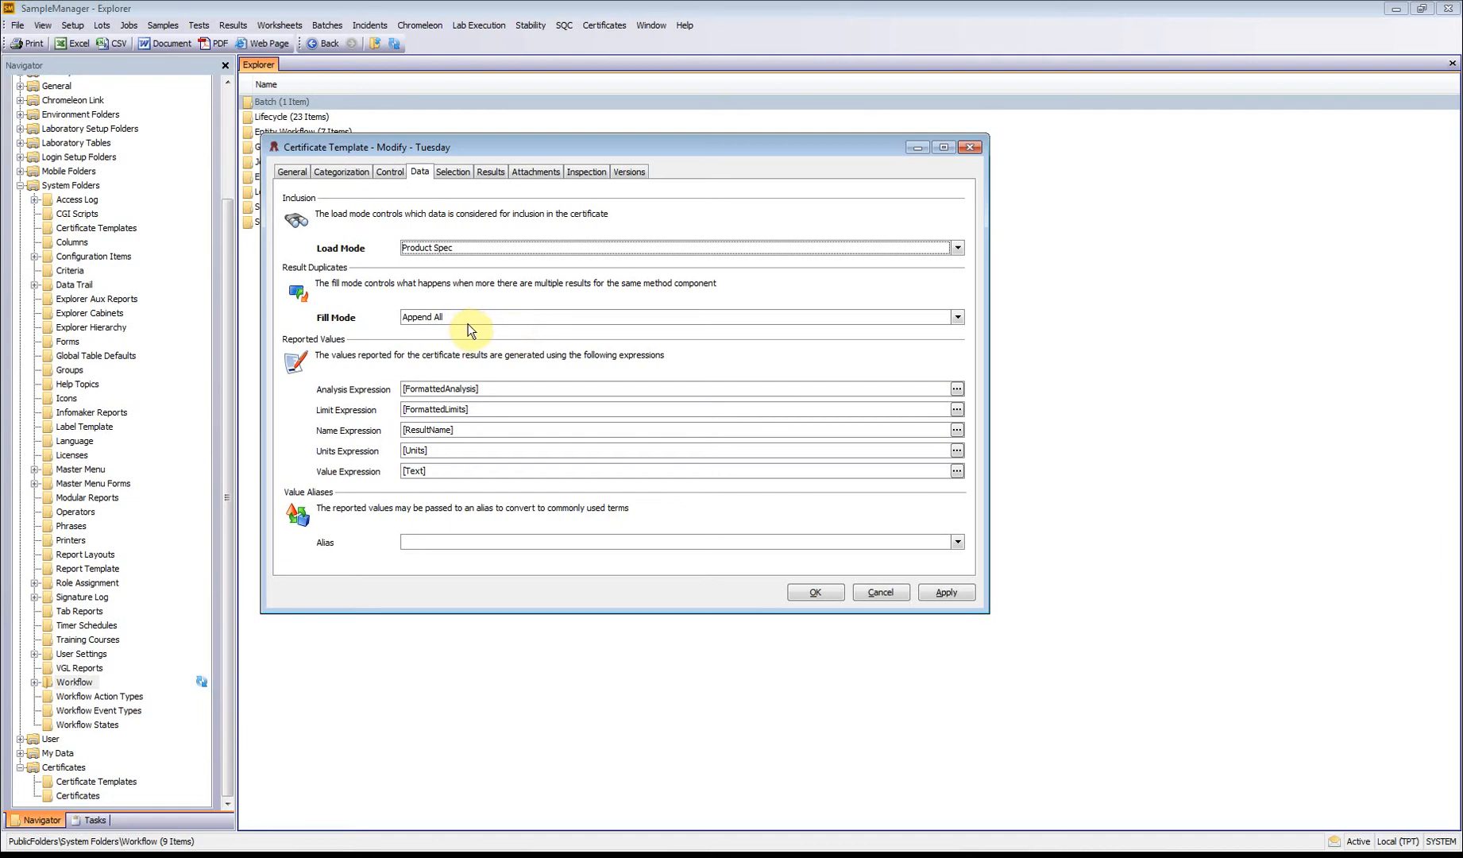
Step: Set the fill mode for duplicate results to Overwrite and save the Tuesday certificate template
left_click(958, 317)
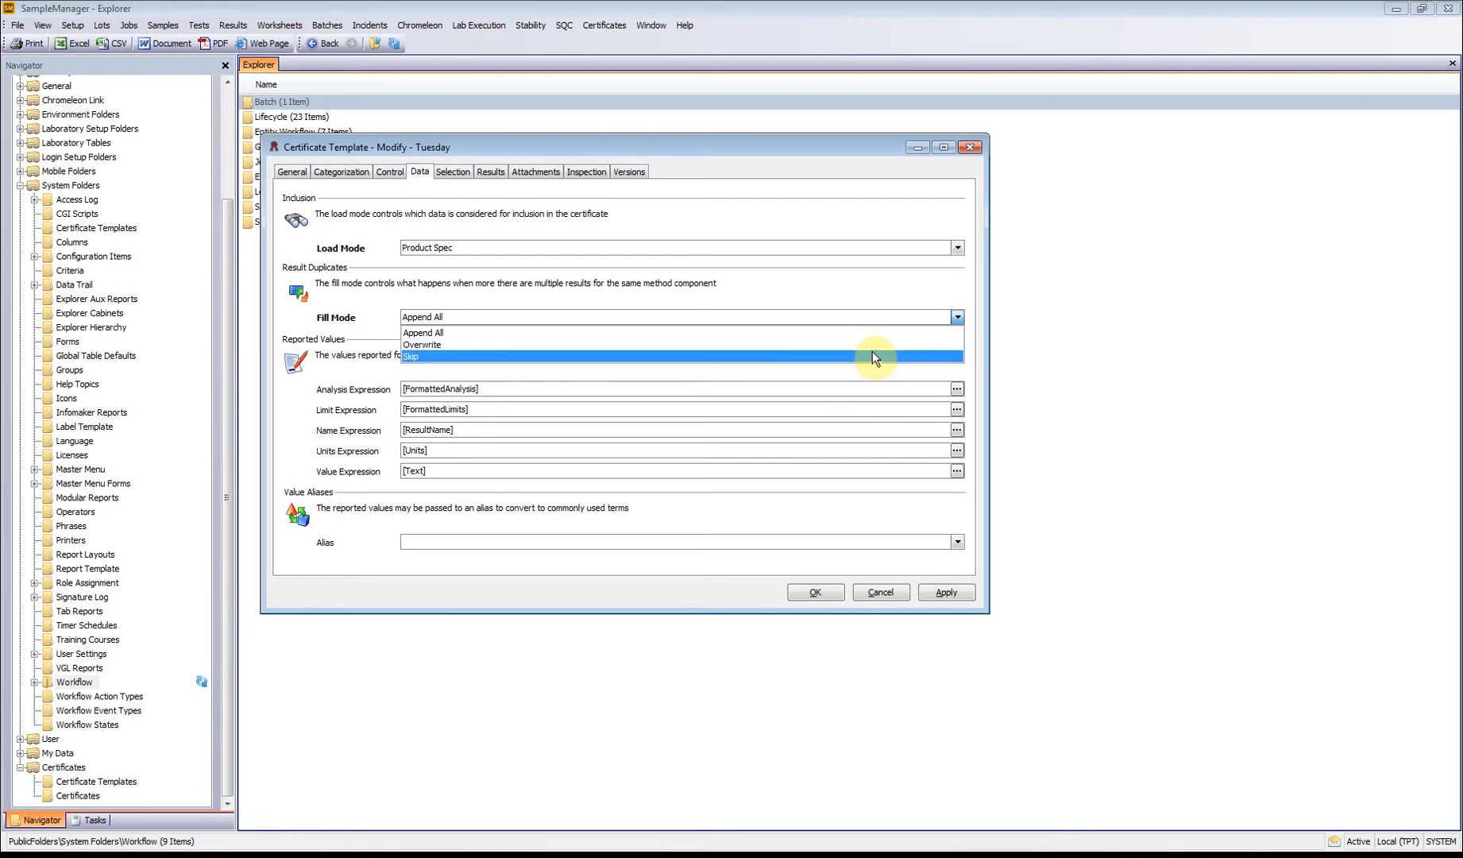
key("Up")
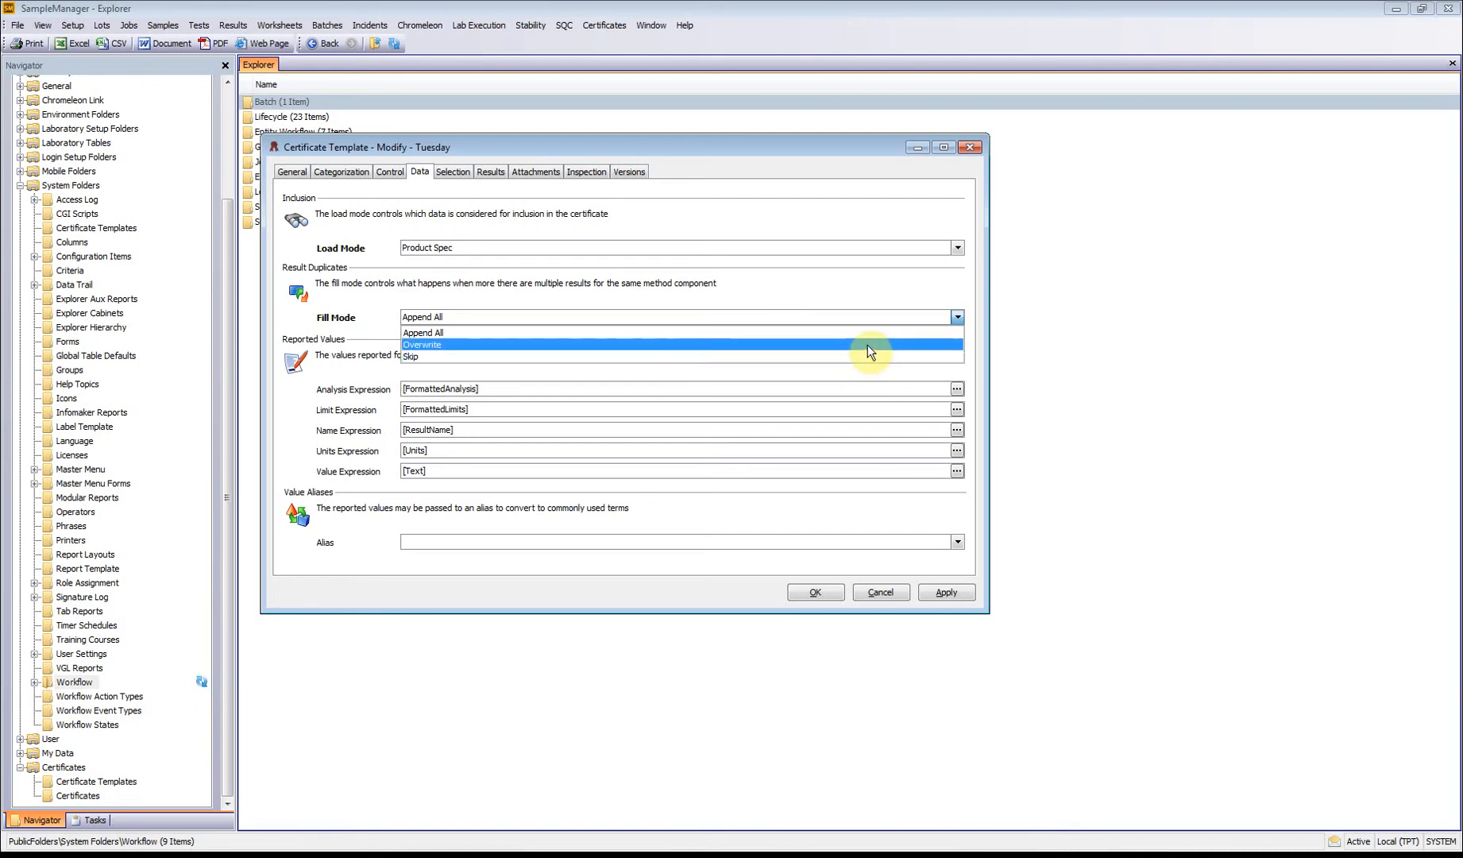
left_click(869, 350)
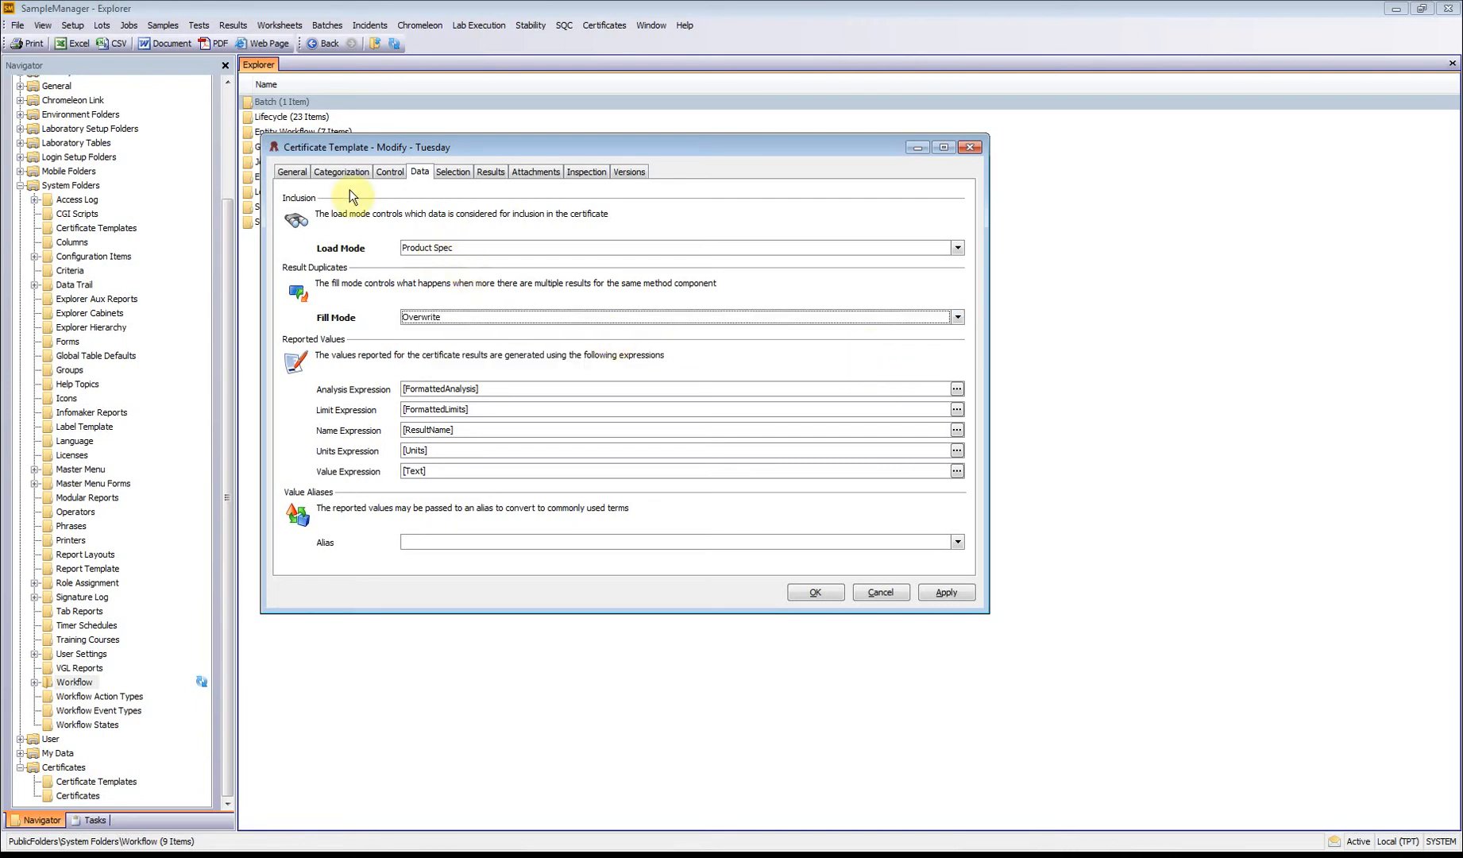
left_click(814, 594)
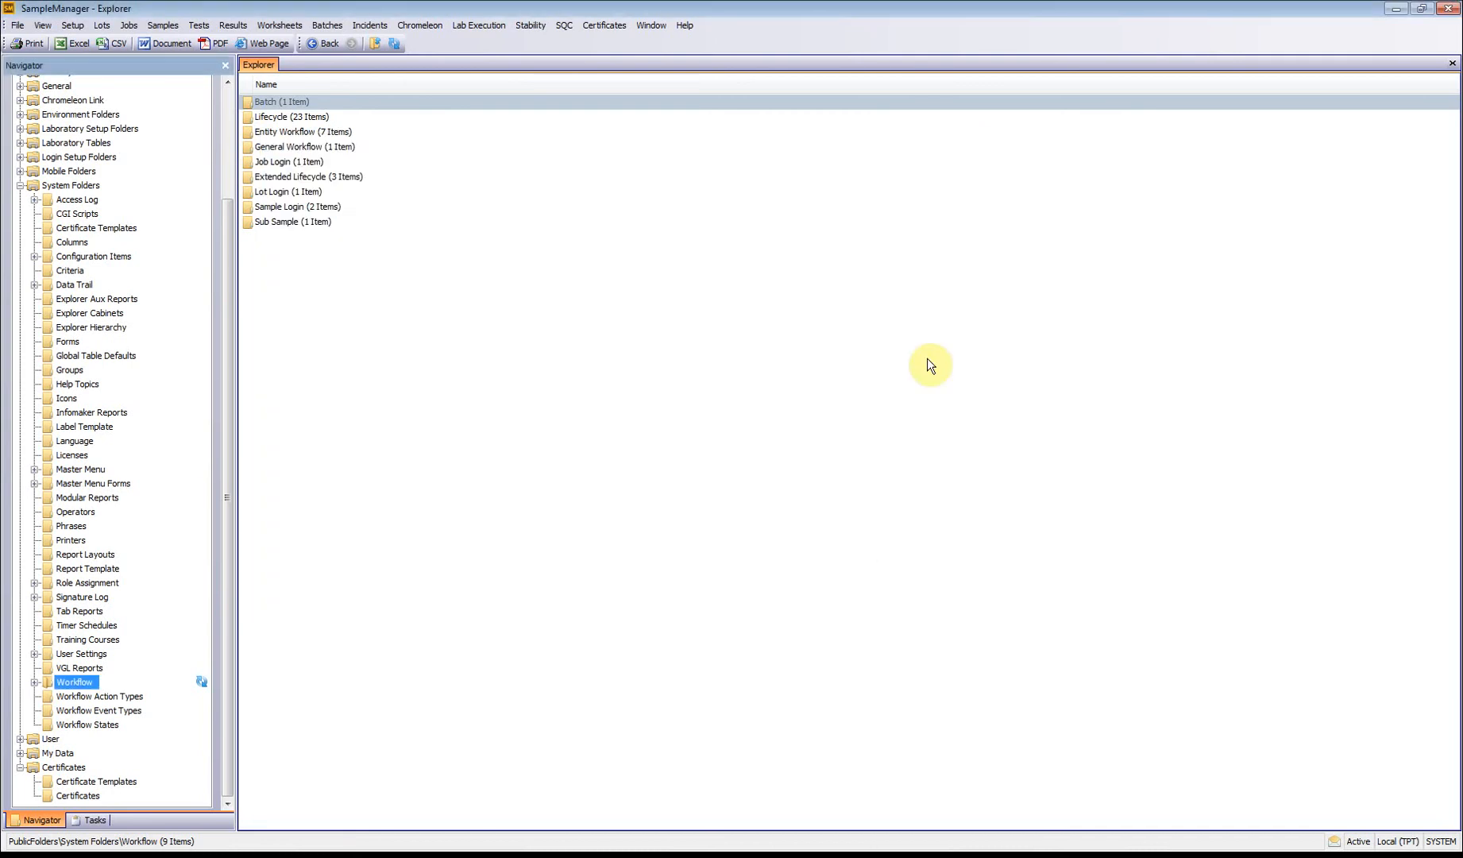
left_click(598, 31)
mouse_move(635, 57)
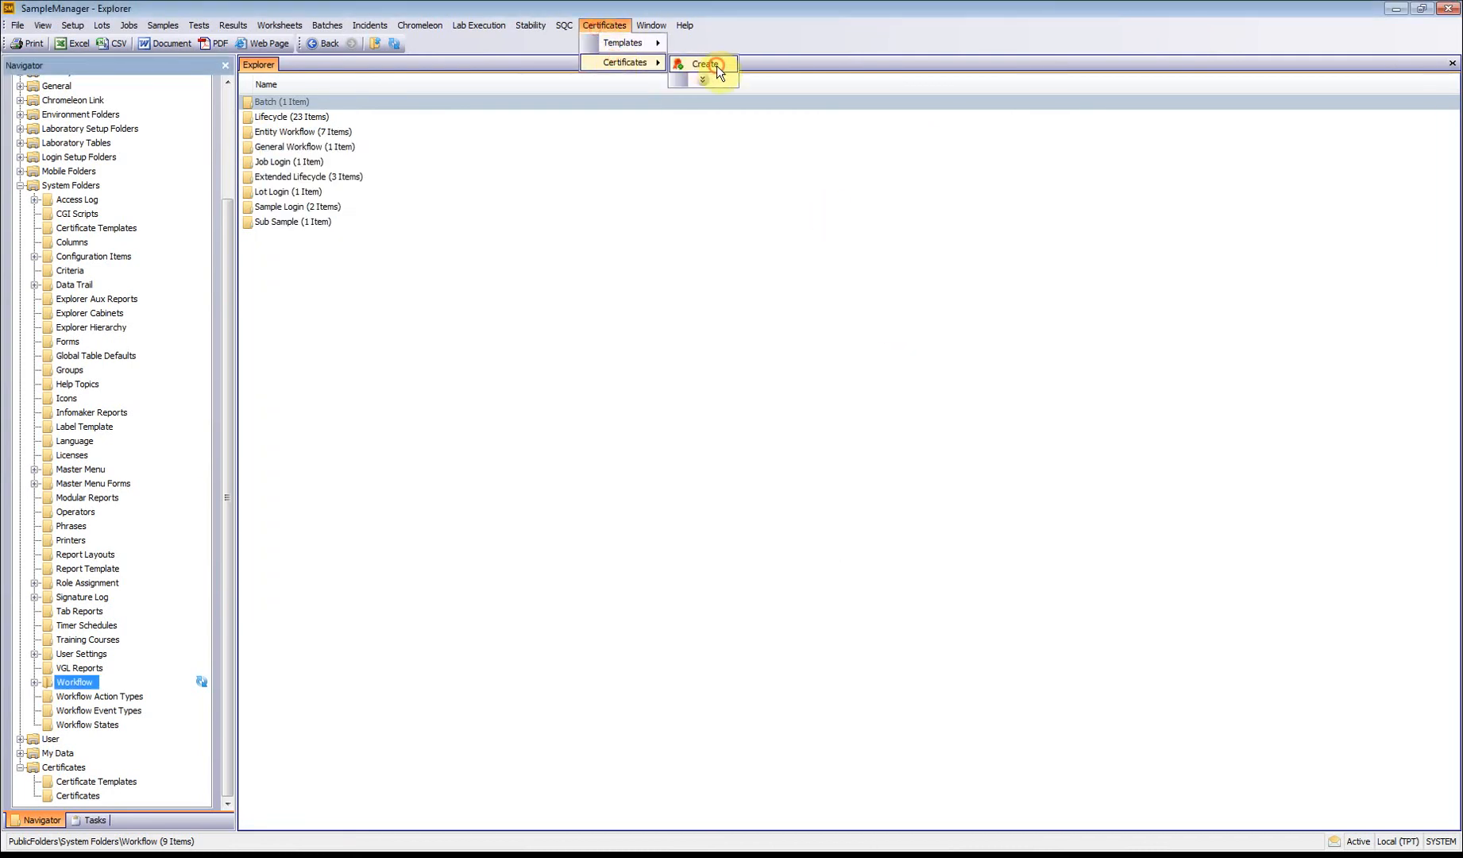
left_click(717, 65)
left_click(849, 434)
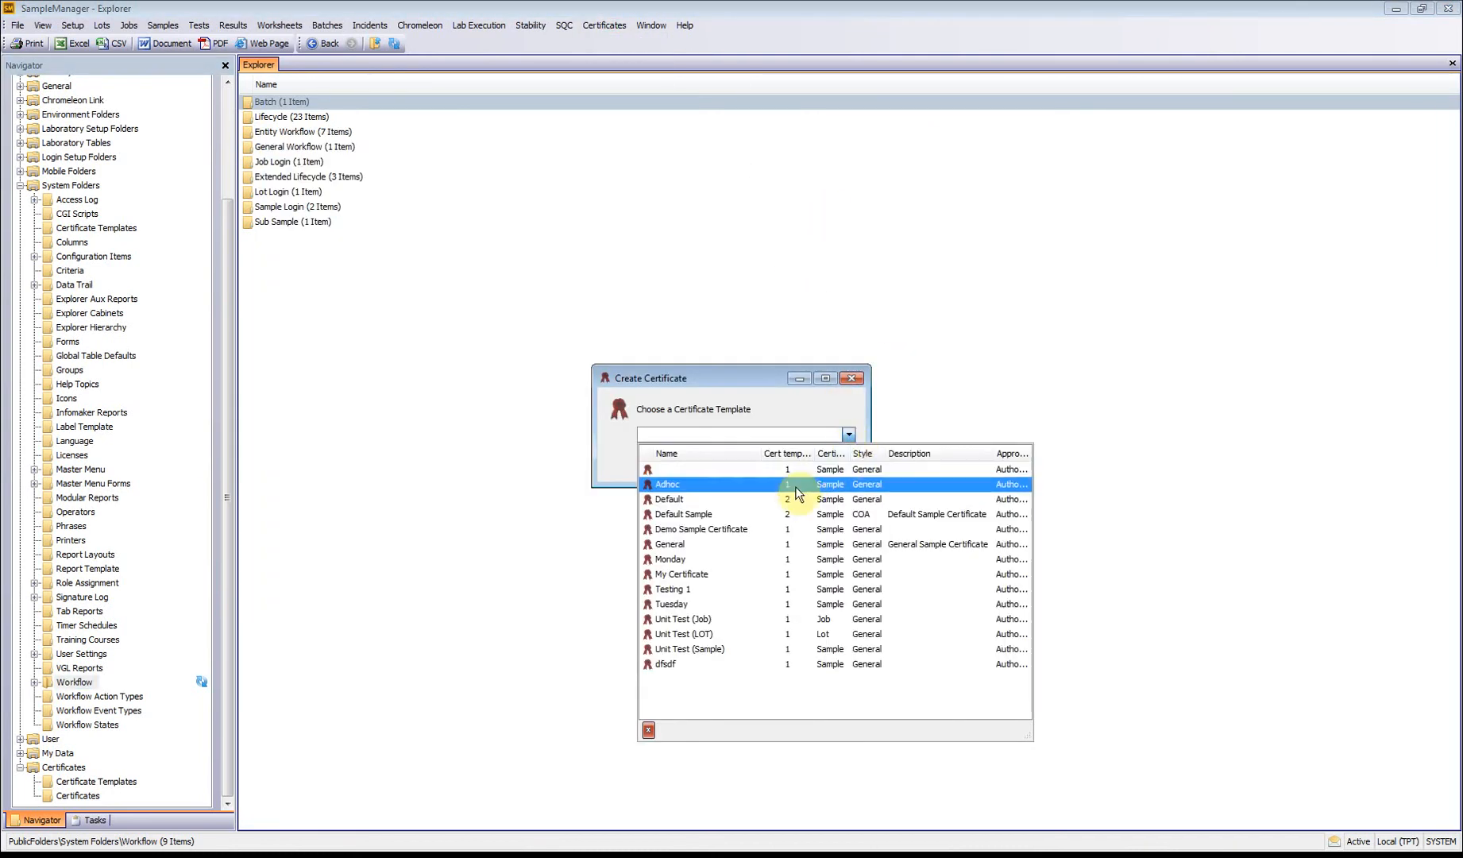
left_click(706, 608)
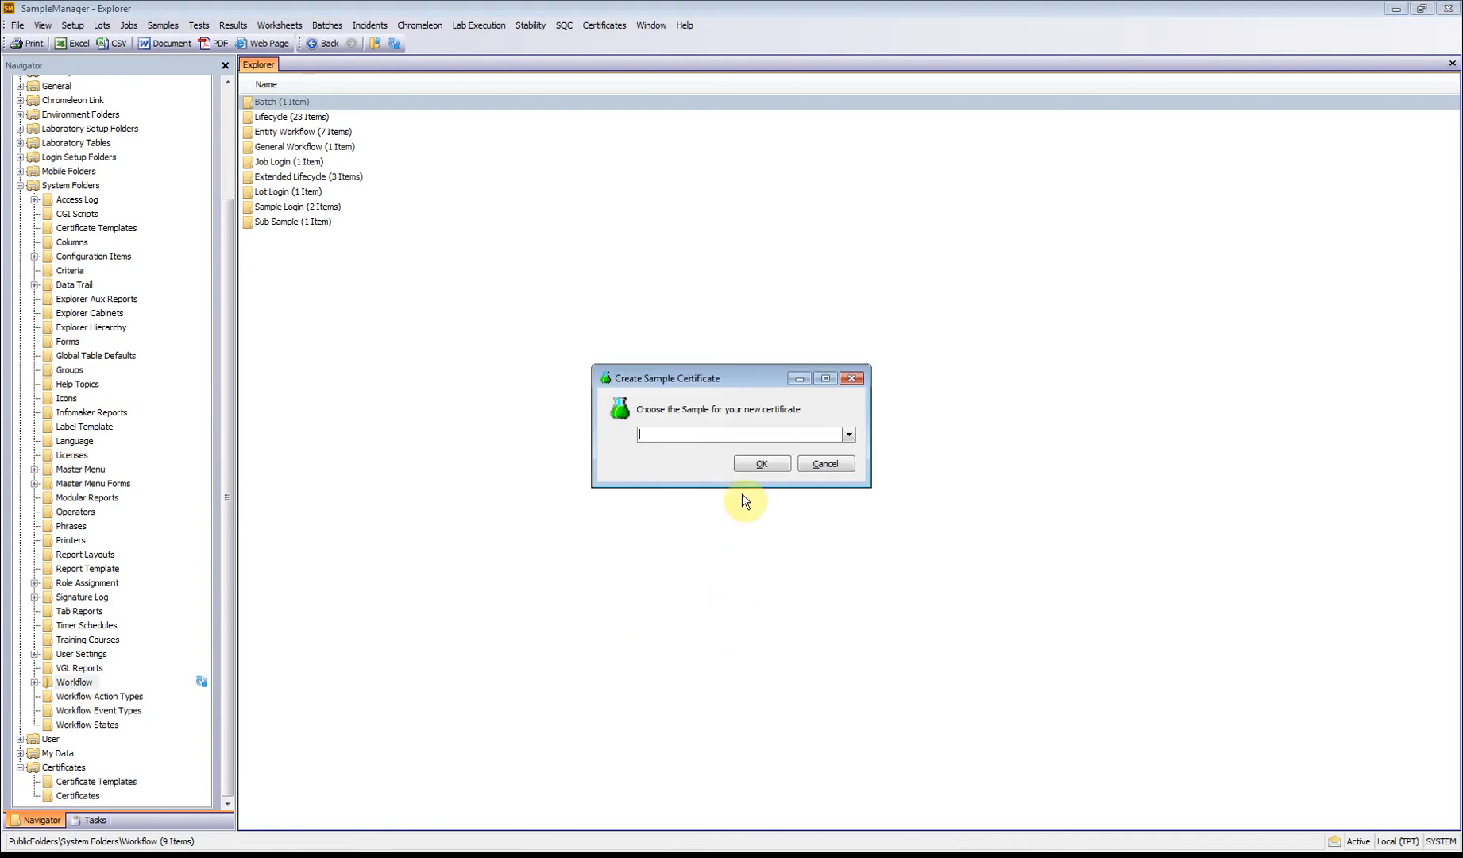
left_click(847, 436)
left_click(711, 486)
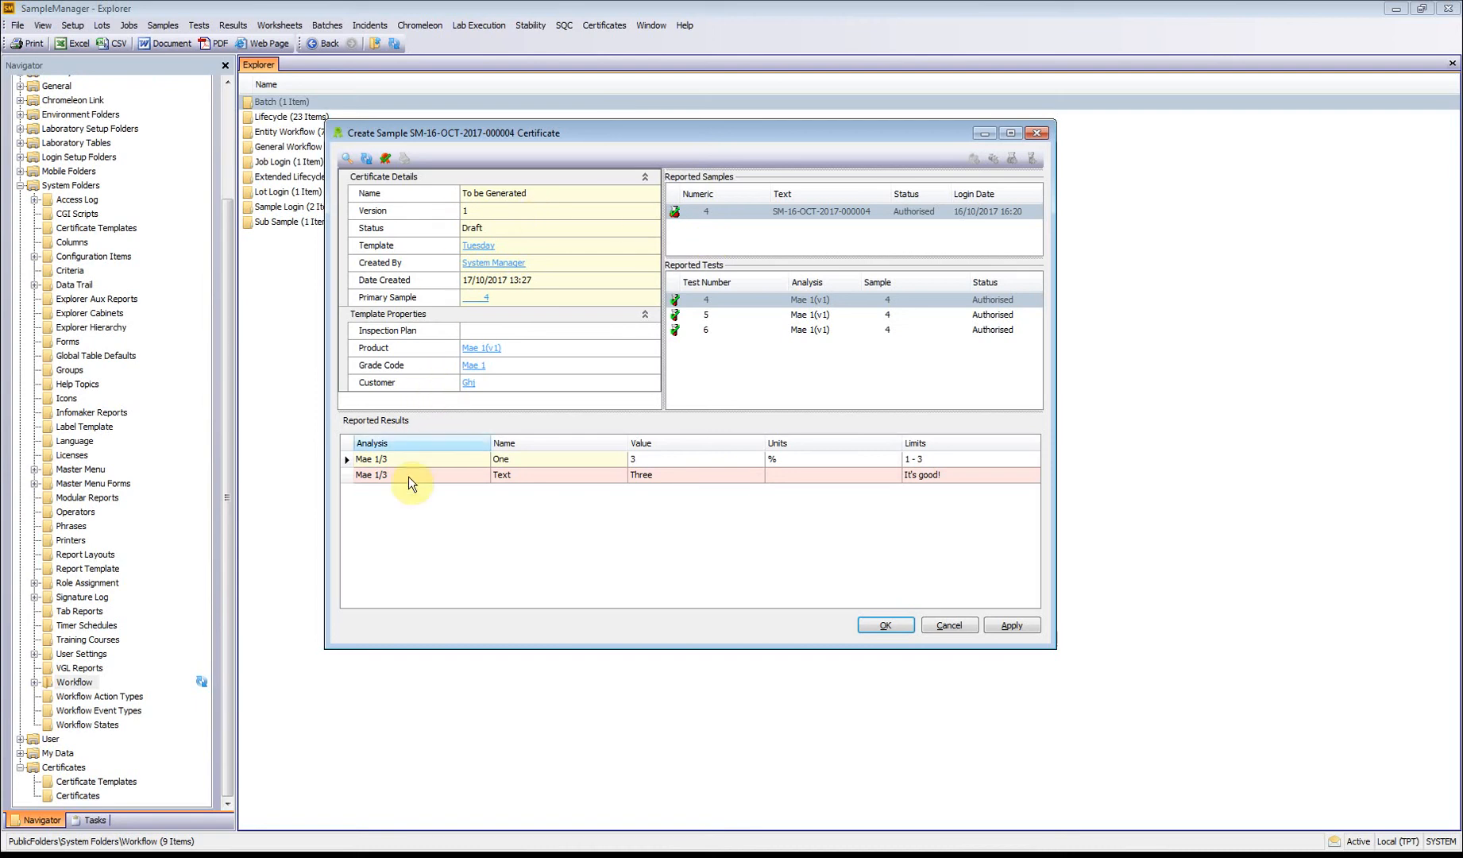
left_click(949, 625)
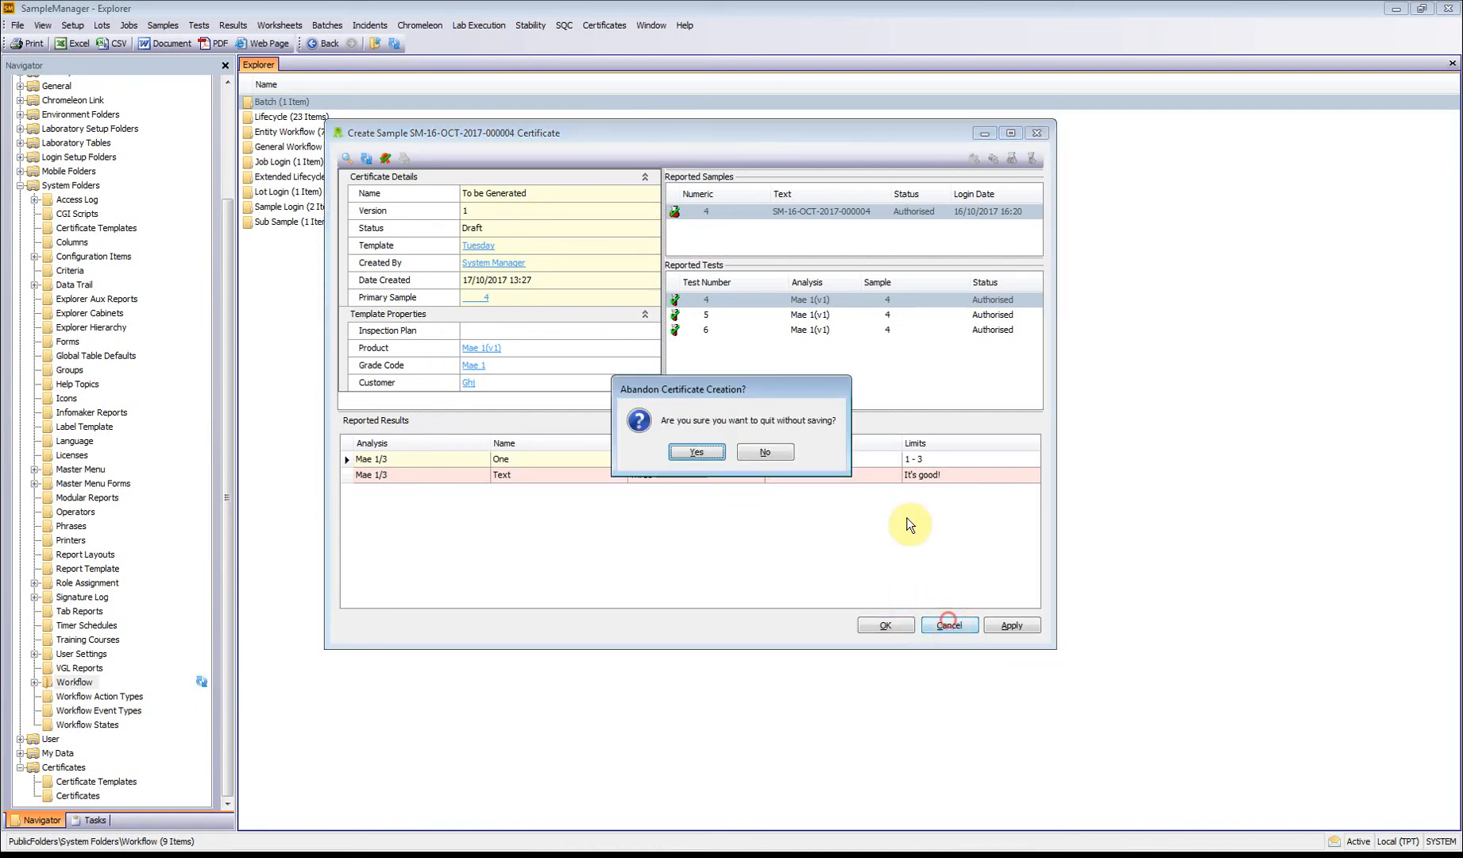
left_click(693, 451)
Step: Reopen the Tuesday certificate template for modification and set its load mode to Specified Only and fill mode to Skip
left_click(605, 25)
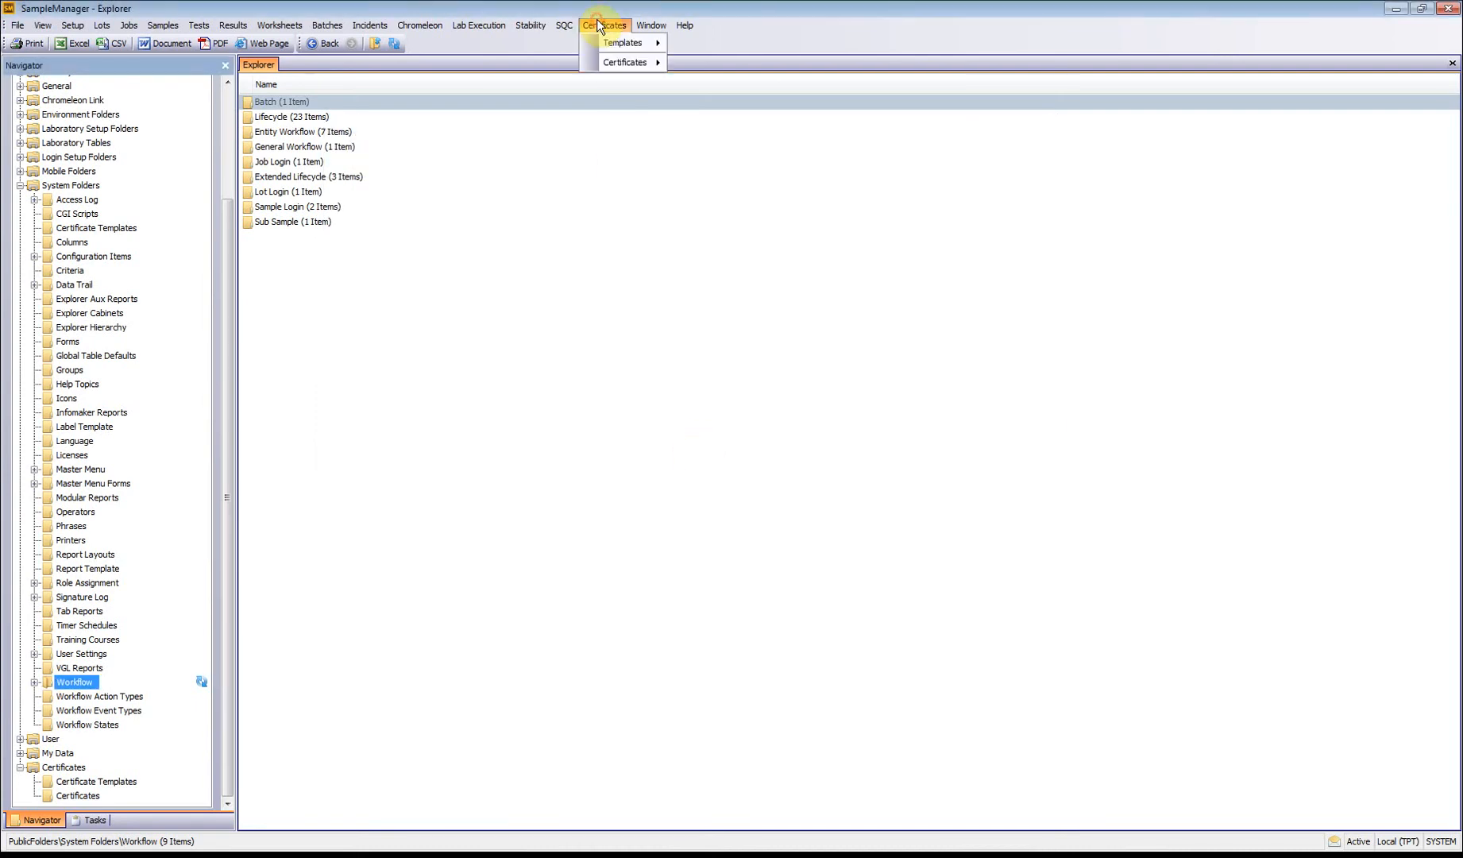
mouse_move(617, 44)
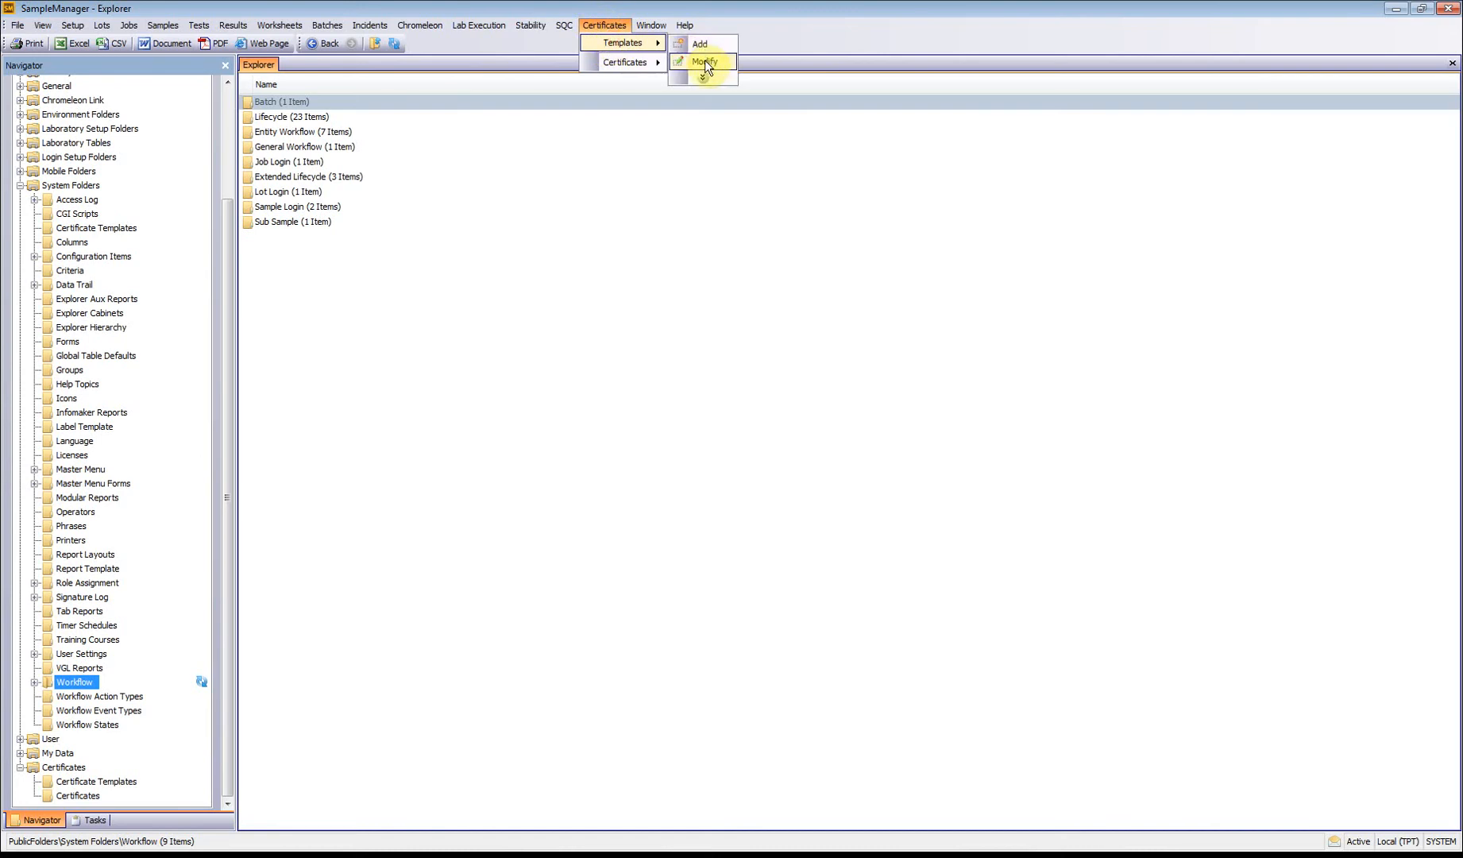
left_click(703, 61)
left_click(846, 433)
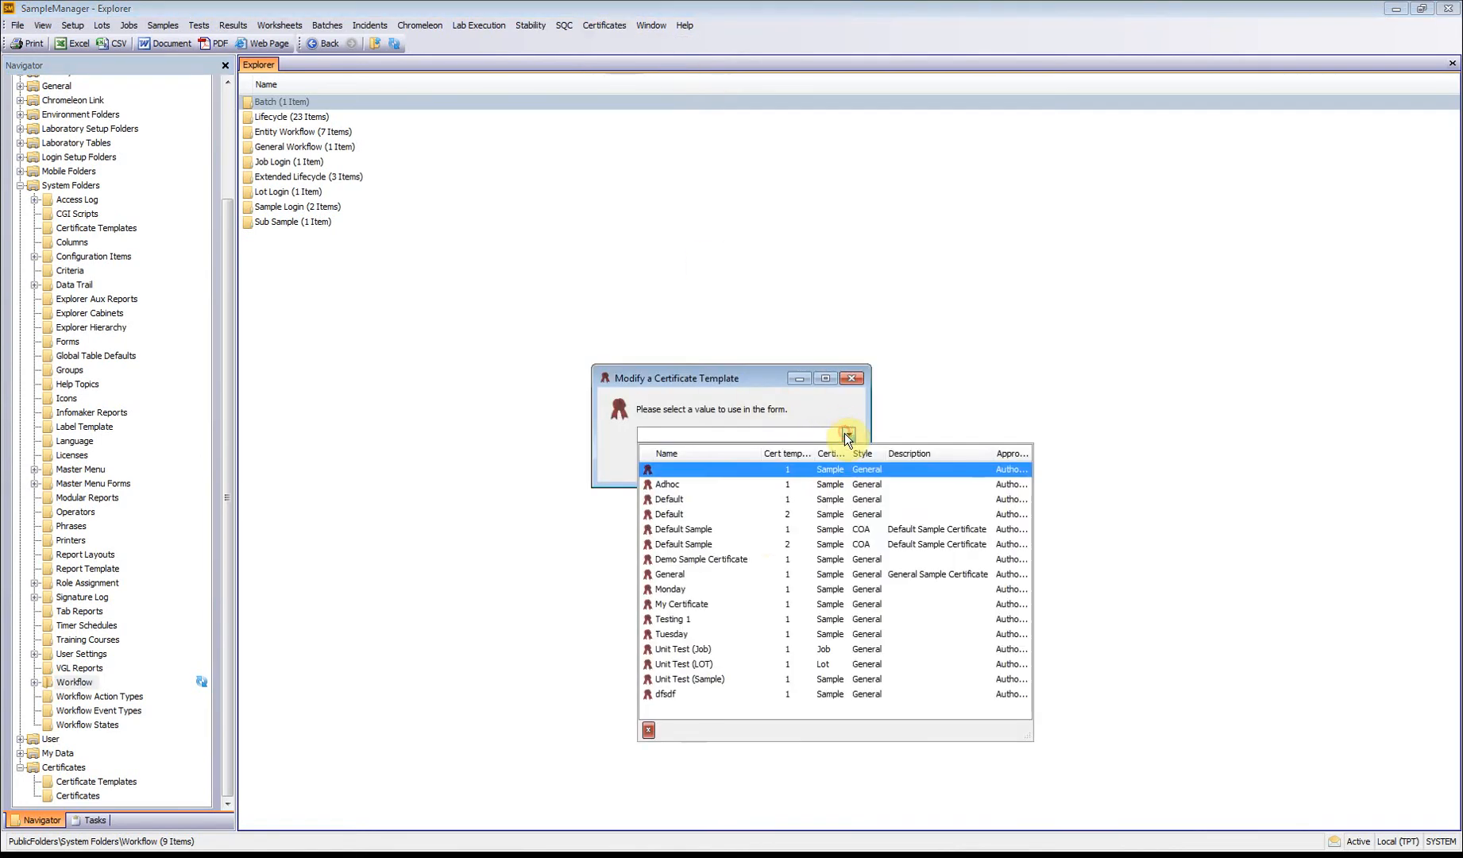
left_click(755, 633)
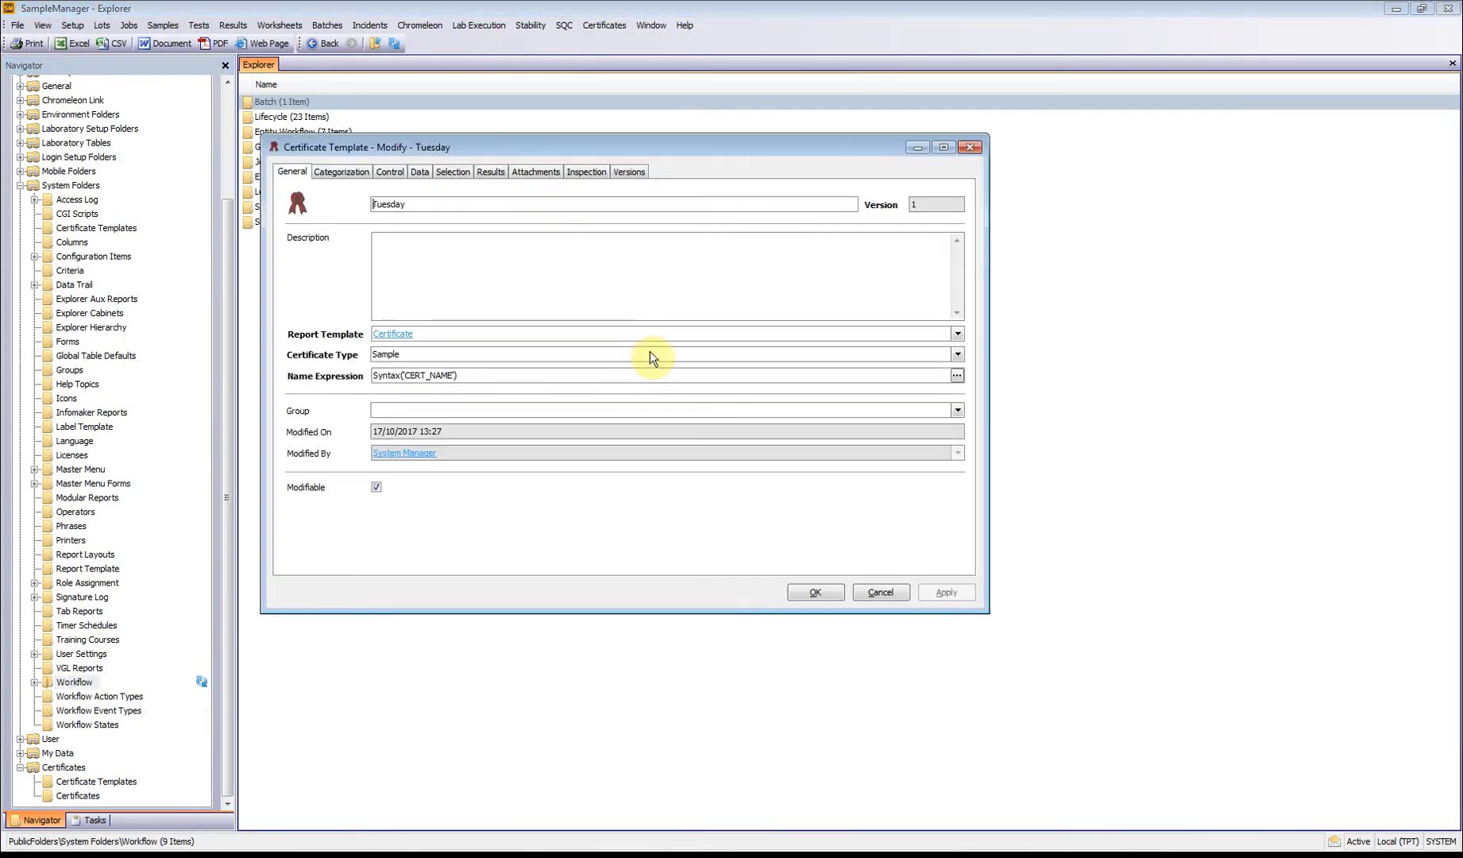
left_click(422, 174)
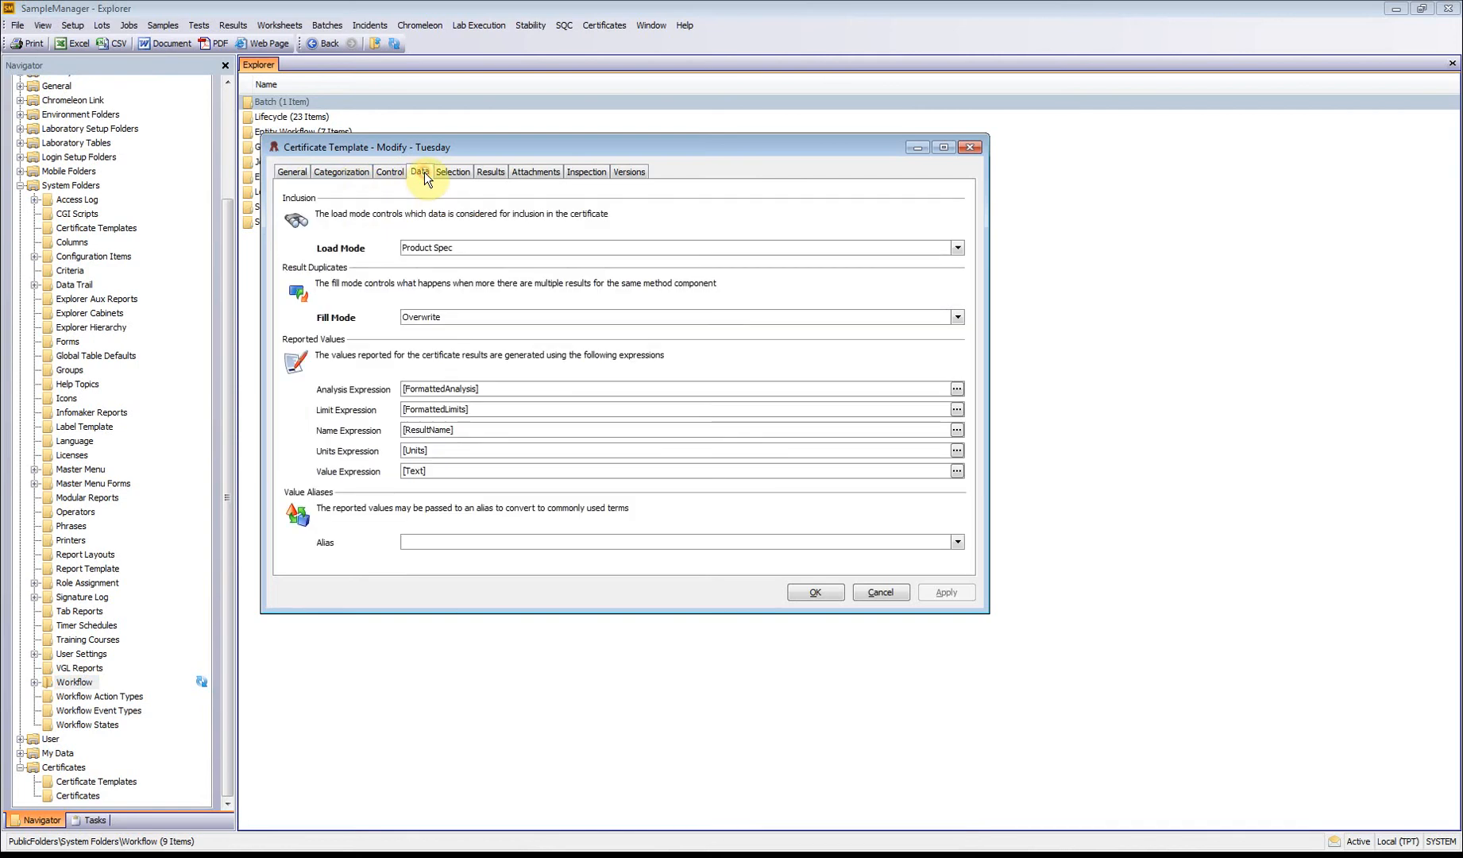
left_click(957, 247)
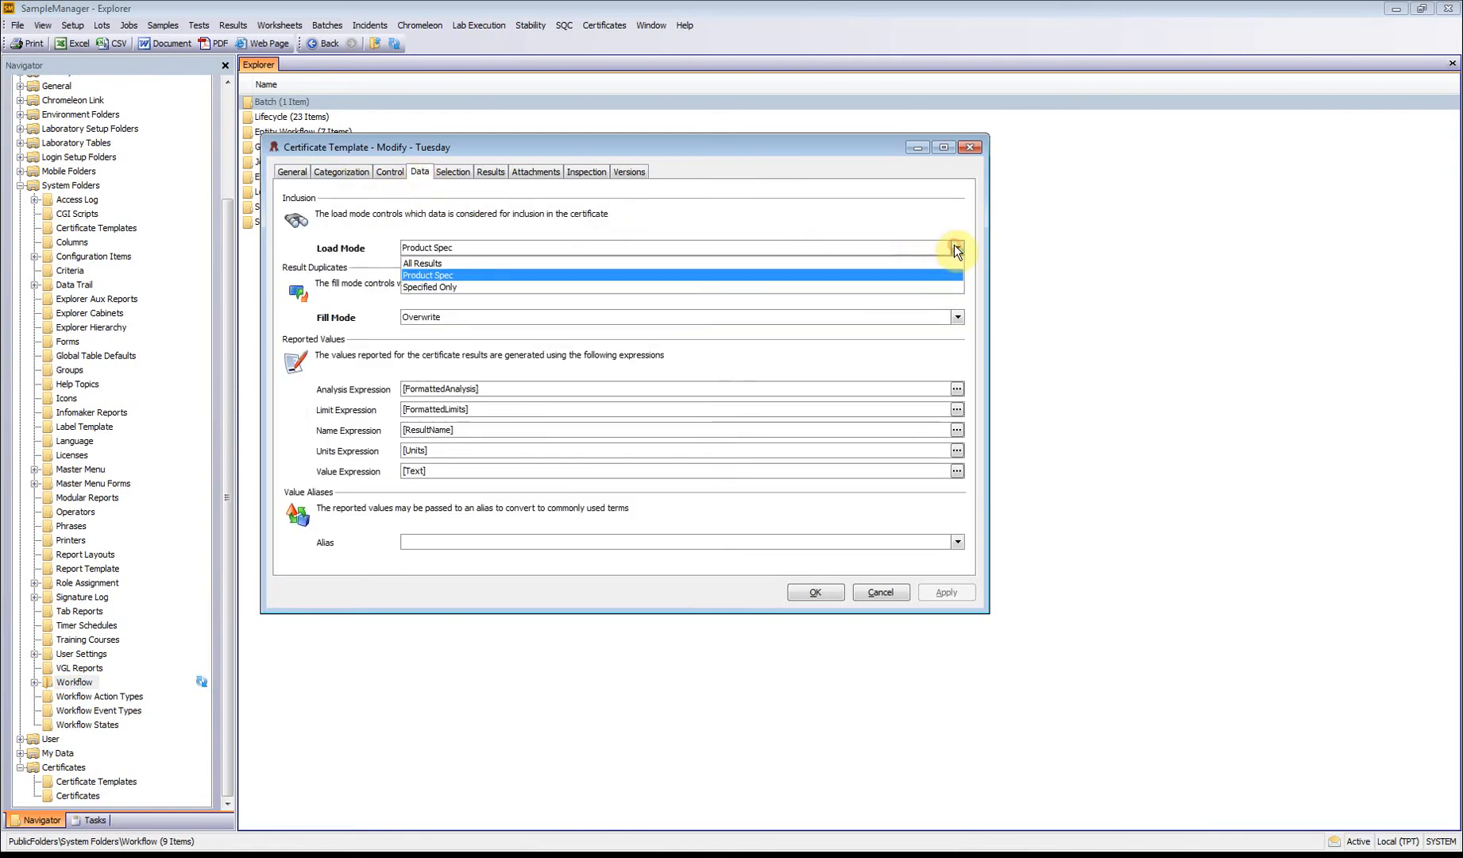
left_click(718, 285)
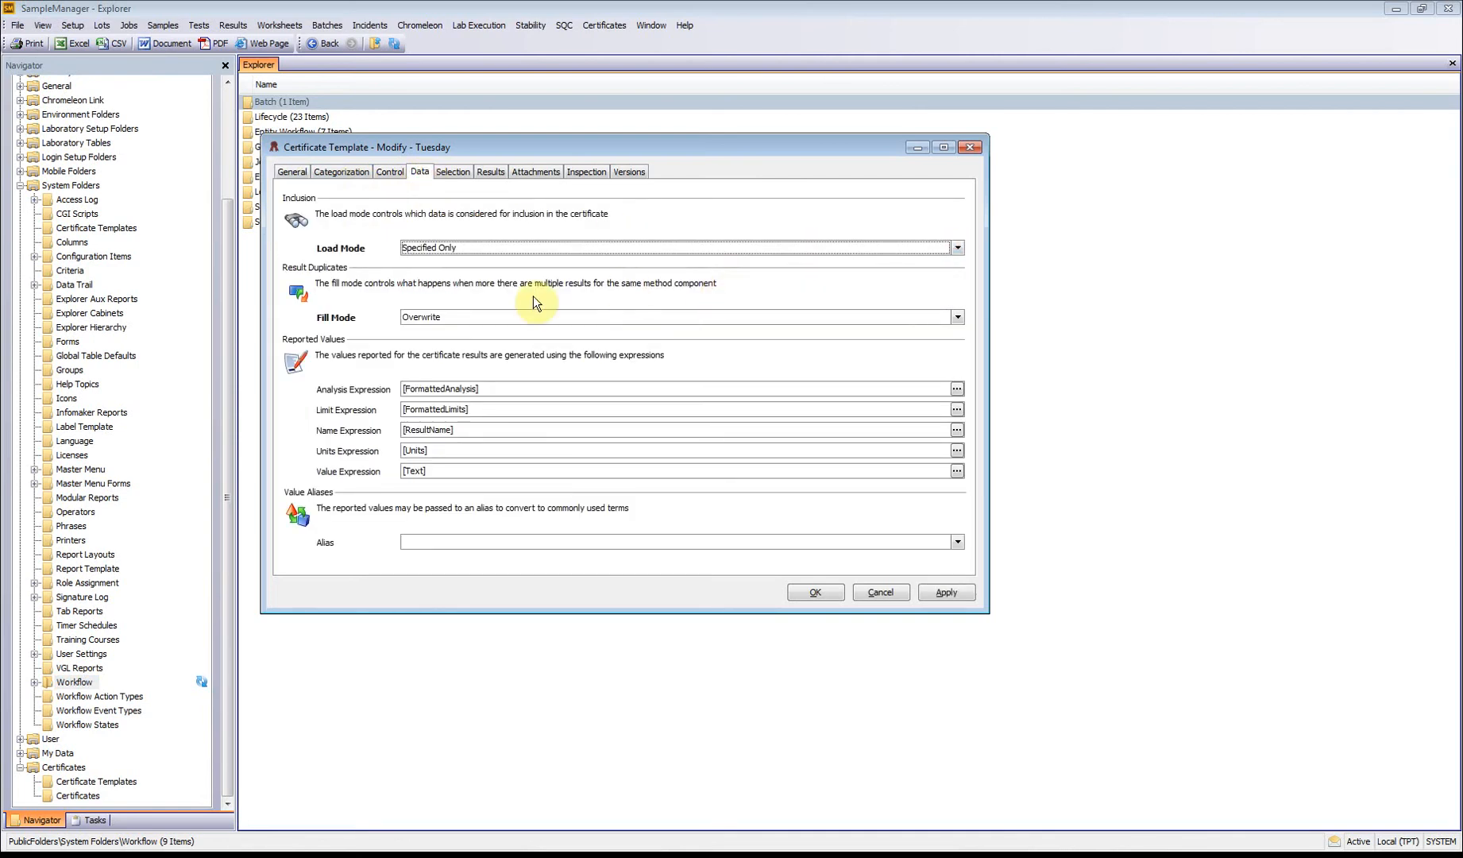
left_click(959, 317)
left_click(507, 359)
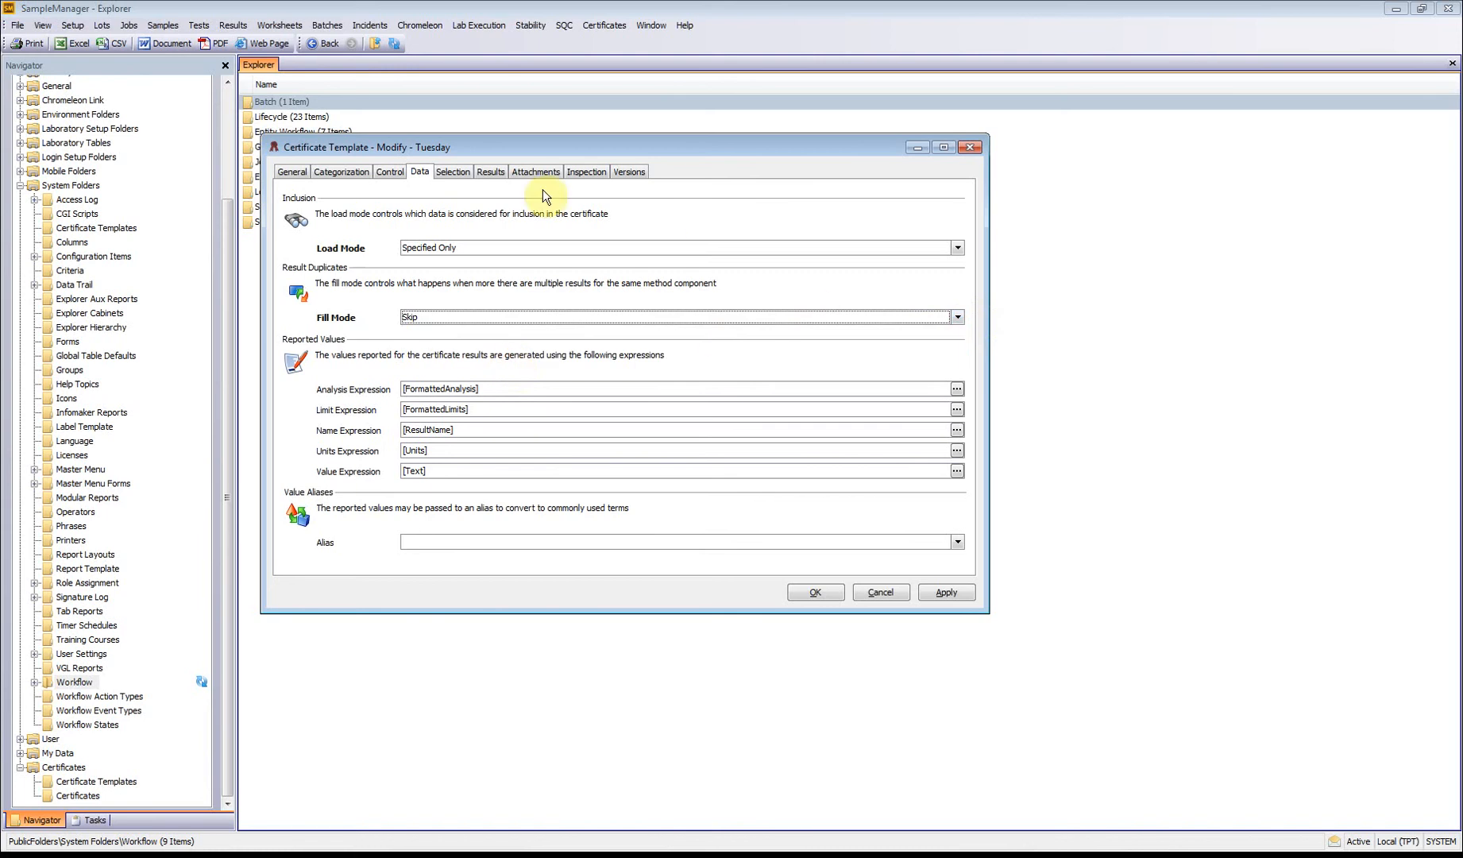
Step: Add the components of analysis Mae 1 to the template's reported results and remove component Three
left_click(485, 173)
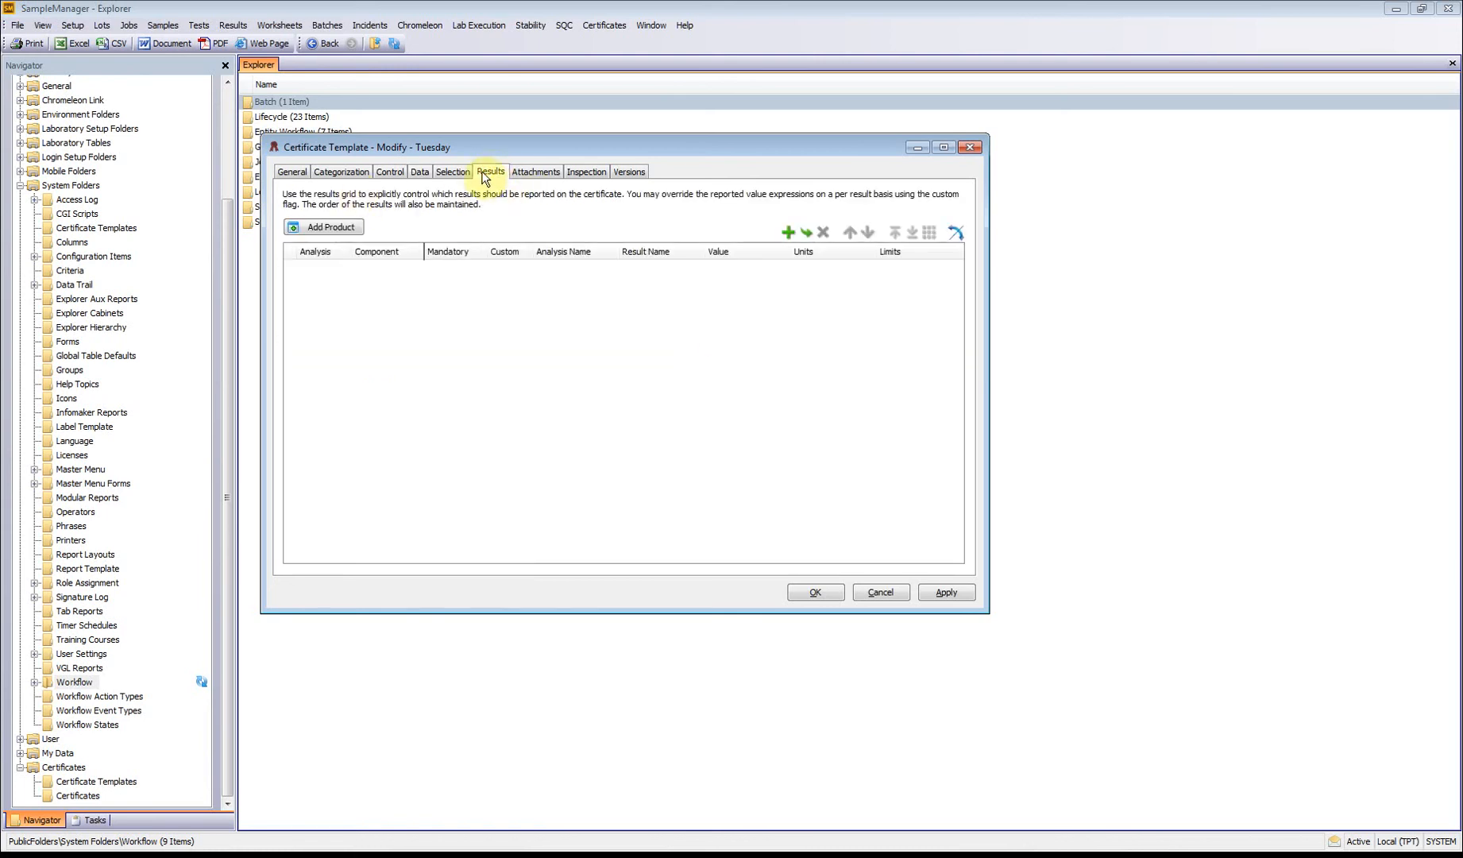
left_click(789, 232)
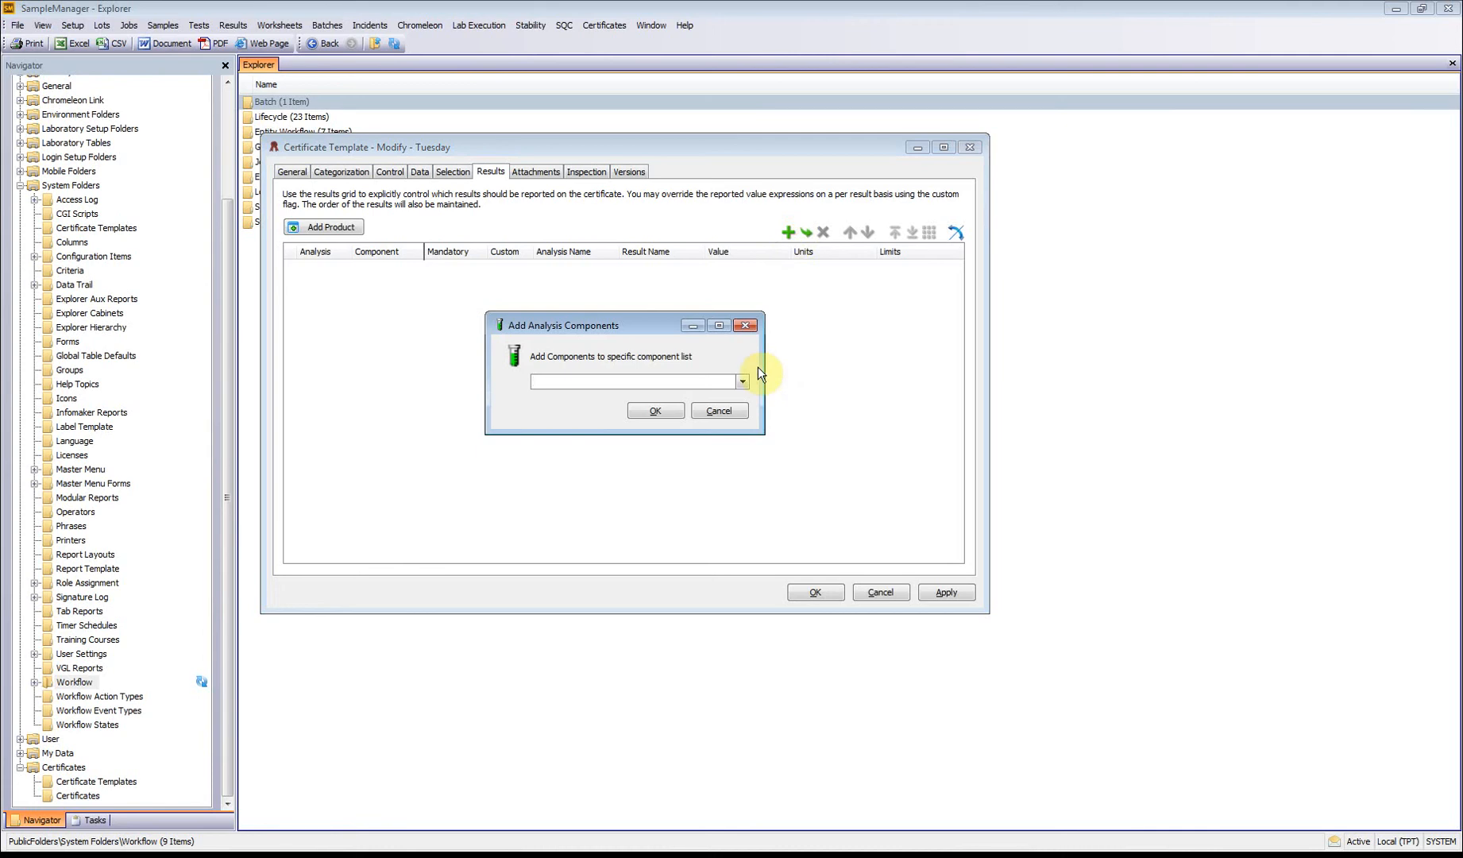
left_click(743, 382)
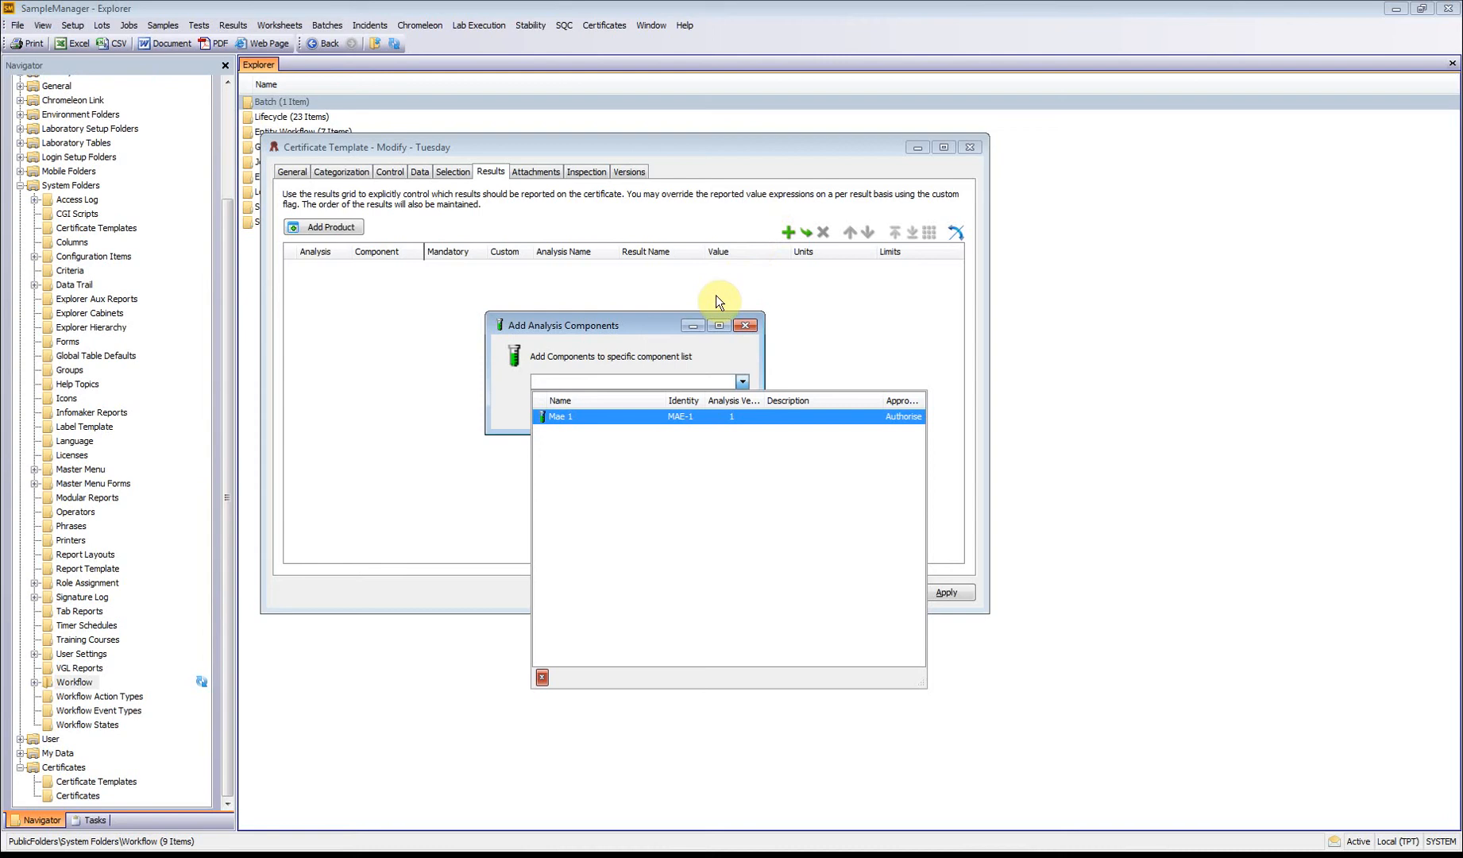
left_click(603, 418)
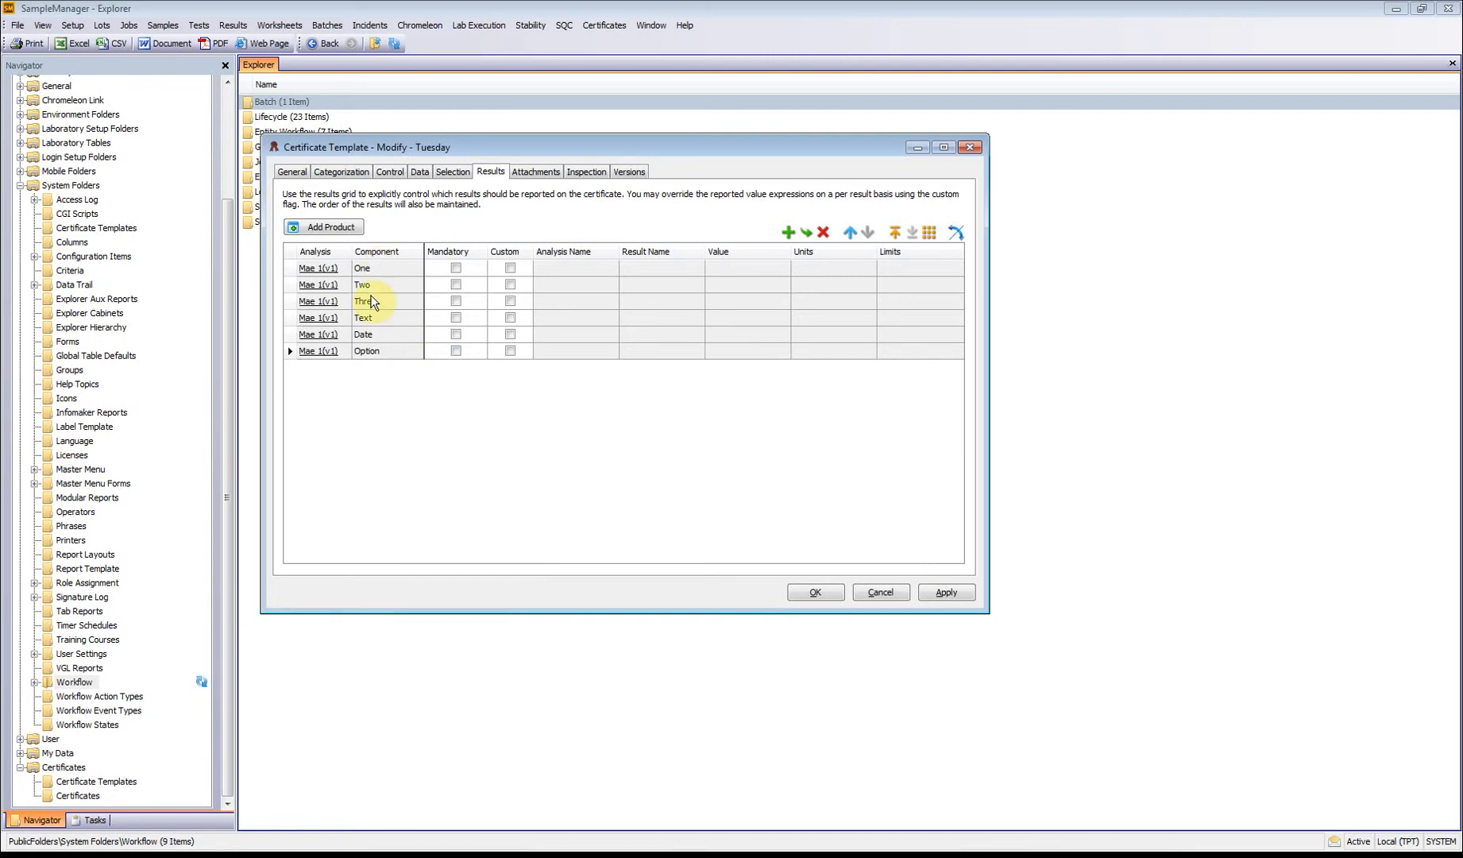
left_click(447, 302)
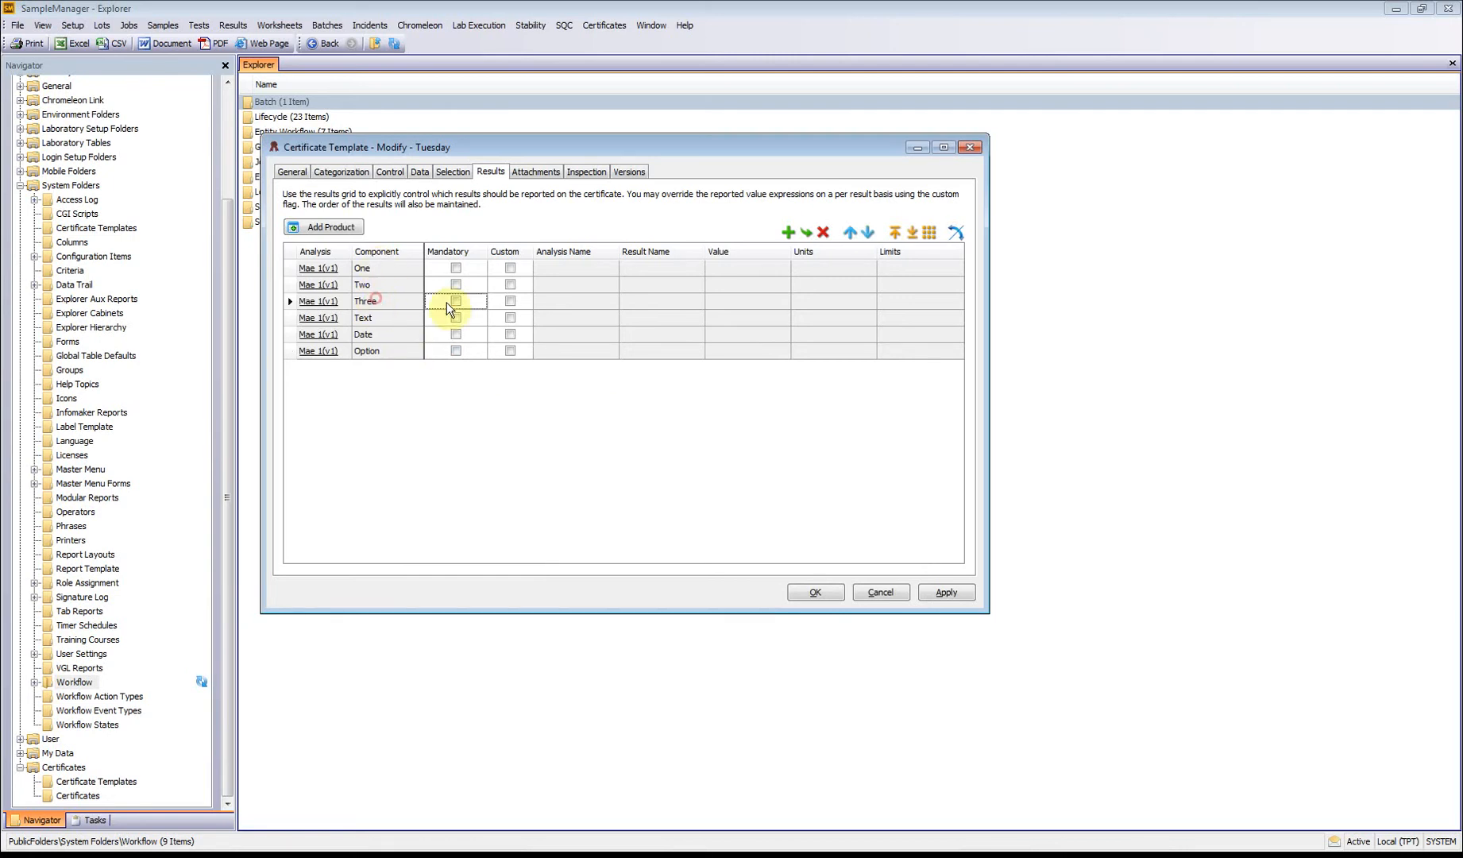
left_click(824, 235)
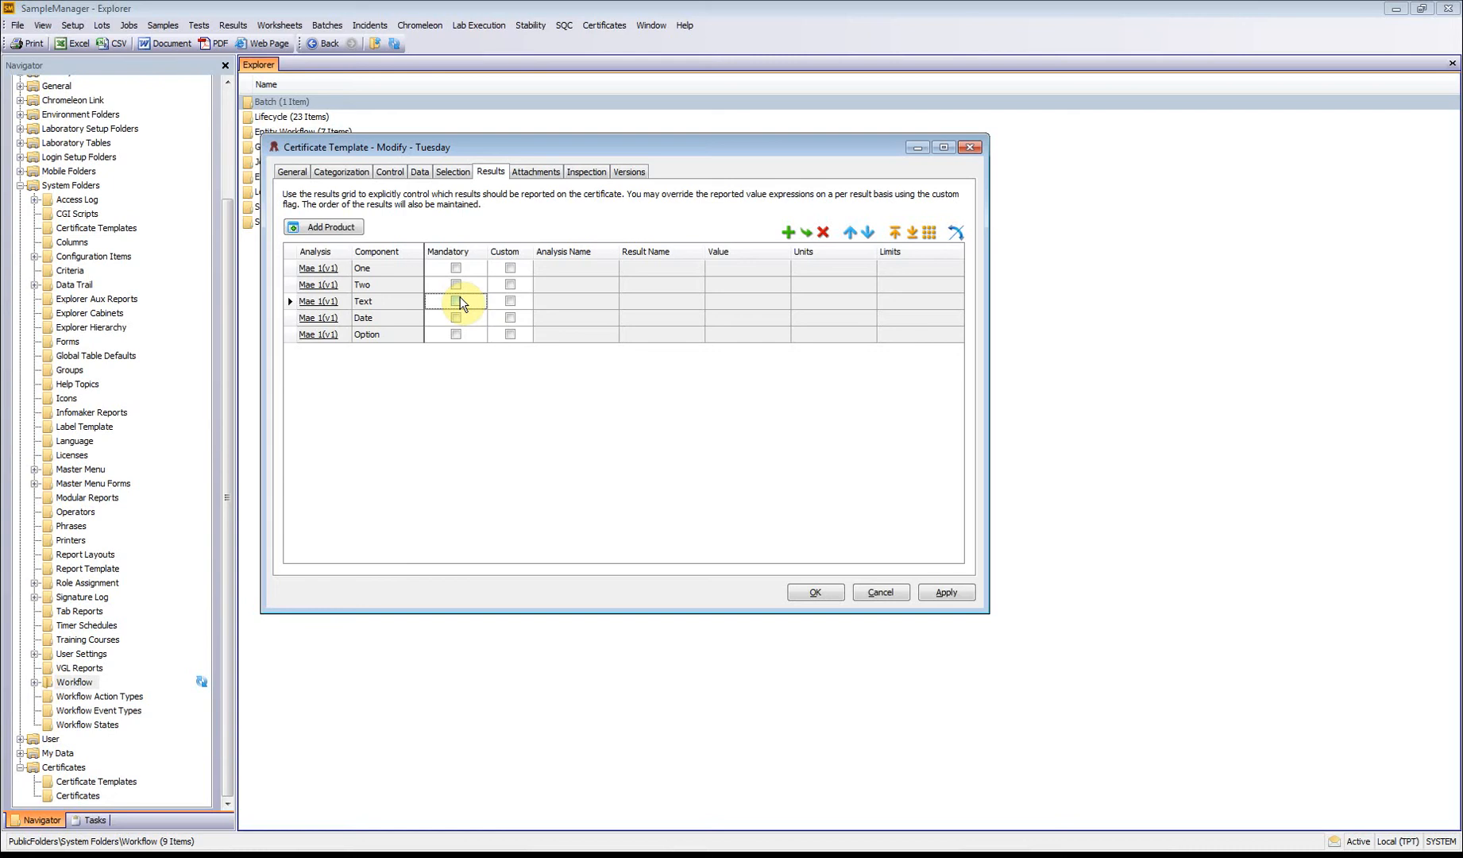
Step: Enable custom reporting for the Text component, set its result name to RESULT, and save the template
left_click(510, 301)
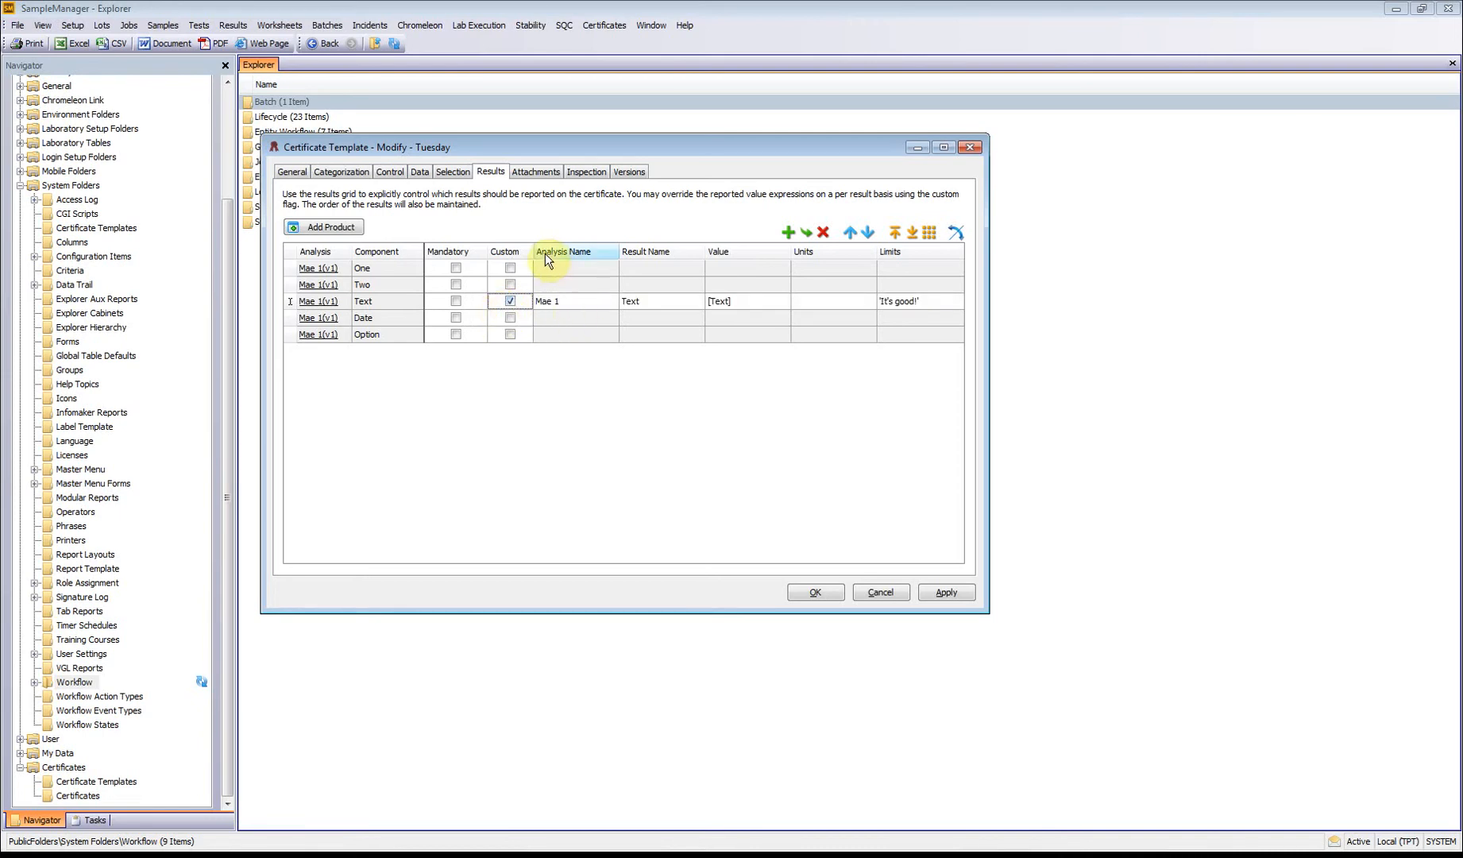
left_click(422, 170)
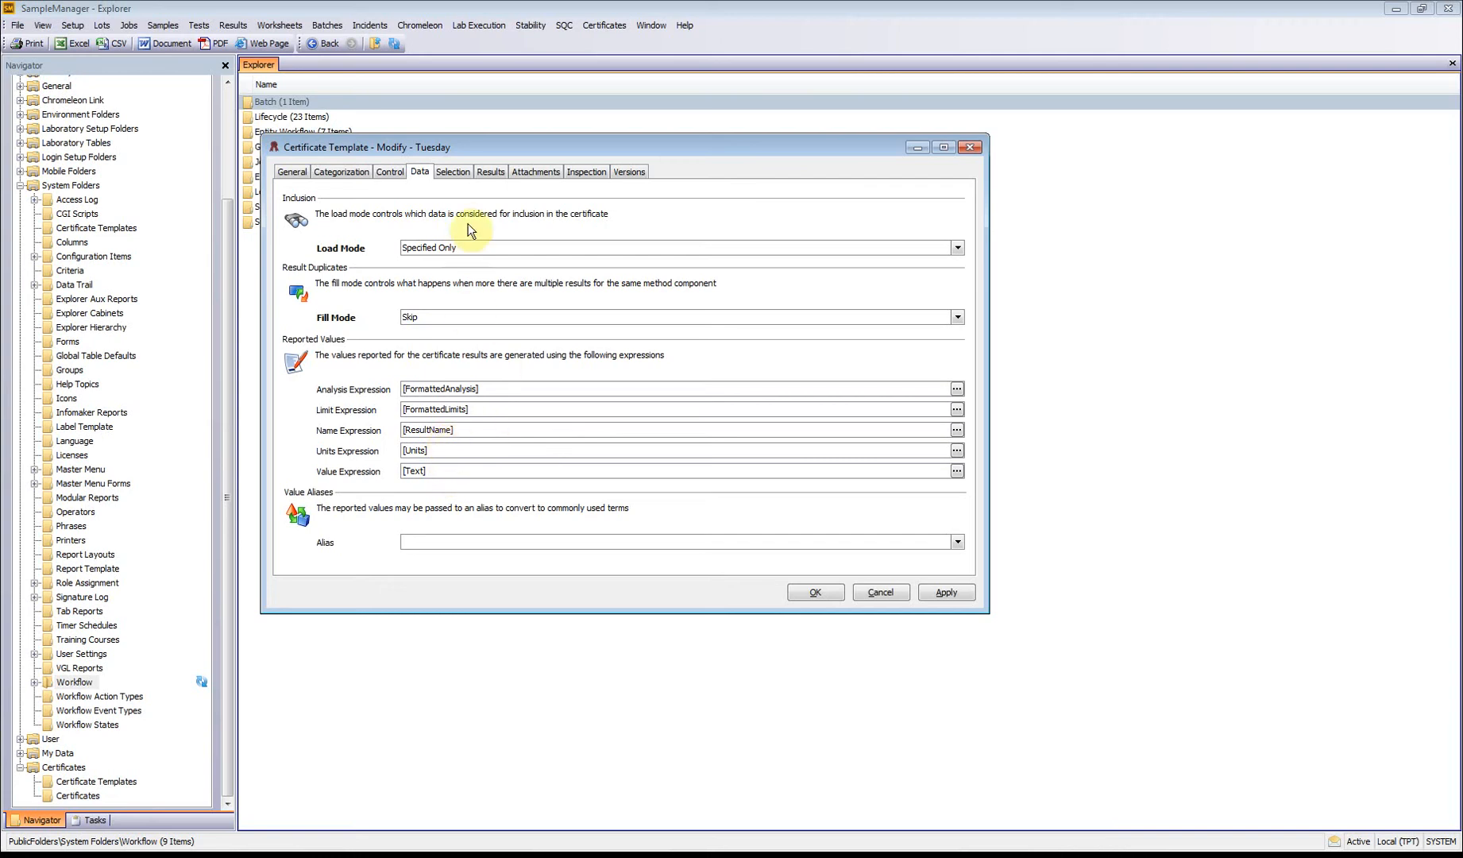
left_click(486, 171)
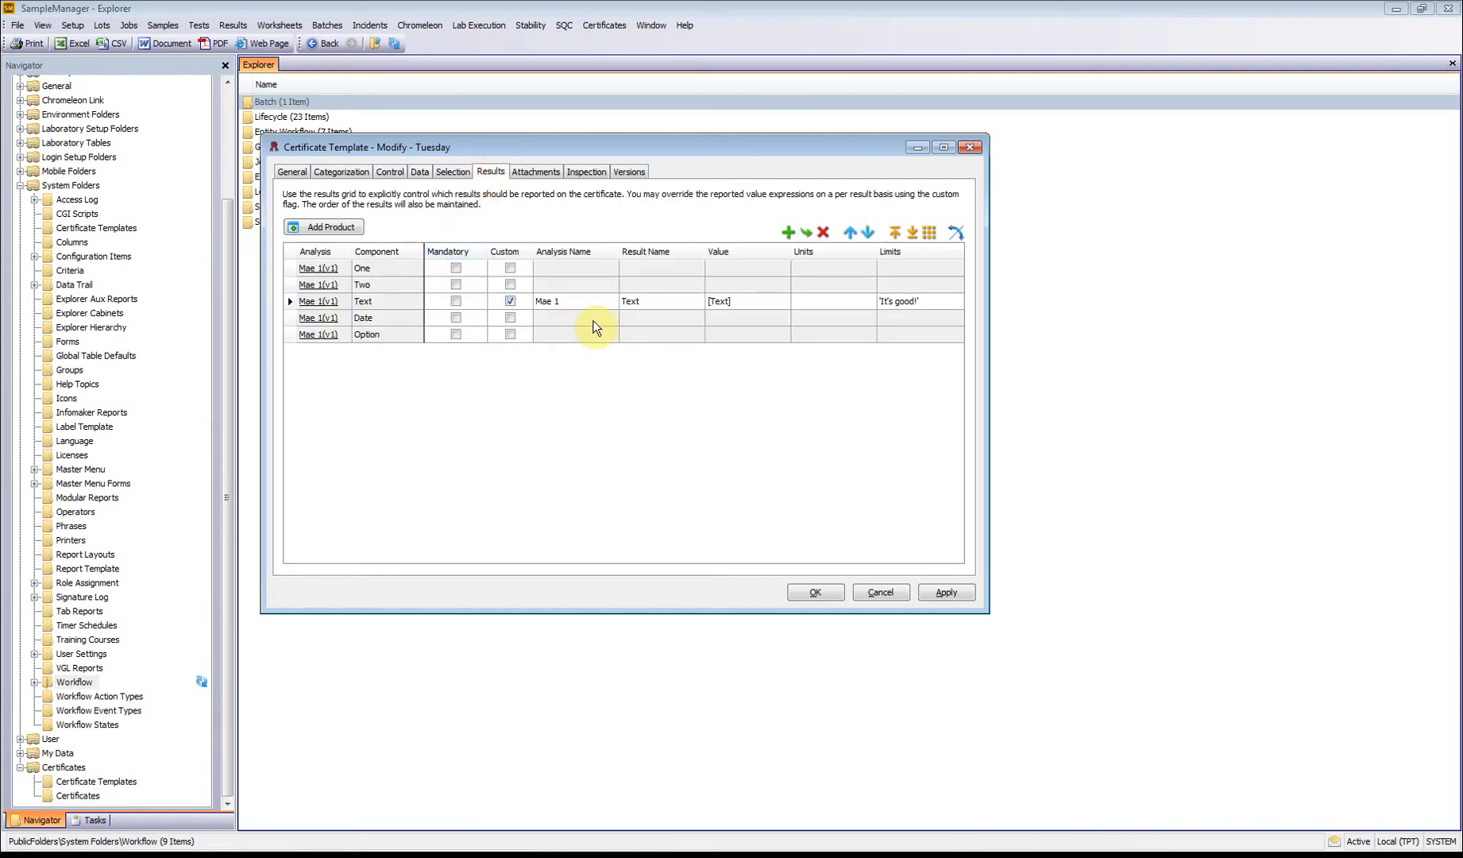
left_click(648, 301)
type("RESULT")
left_click(587, 303)
left_click(819, 593)
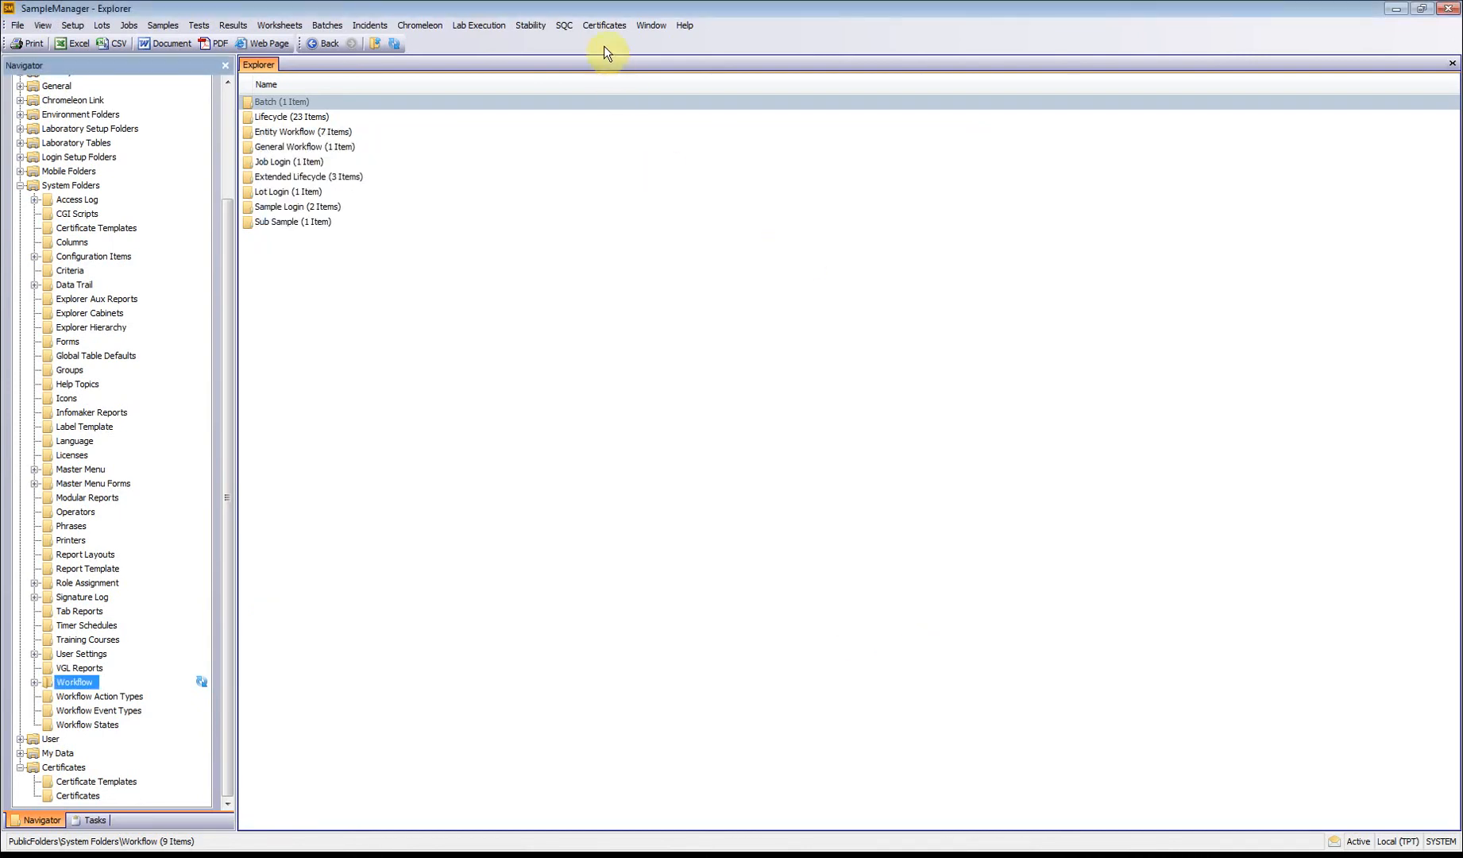
left_click(609, 29)
mouse_move(614, 62)
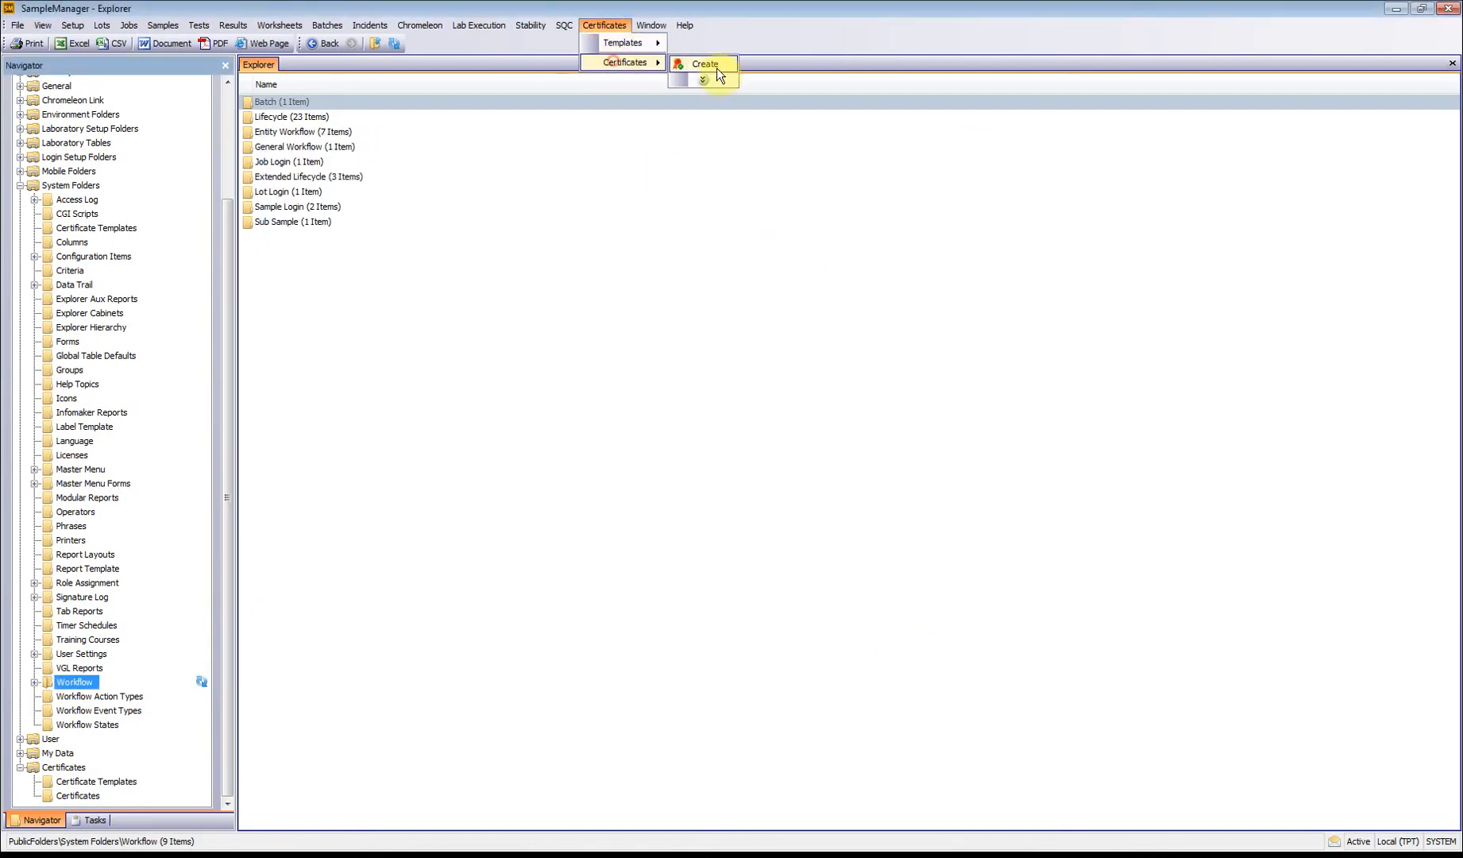
left_click(717, 64)
left_click(848, 435)
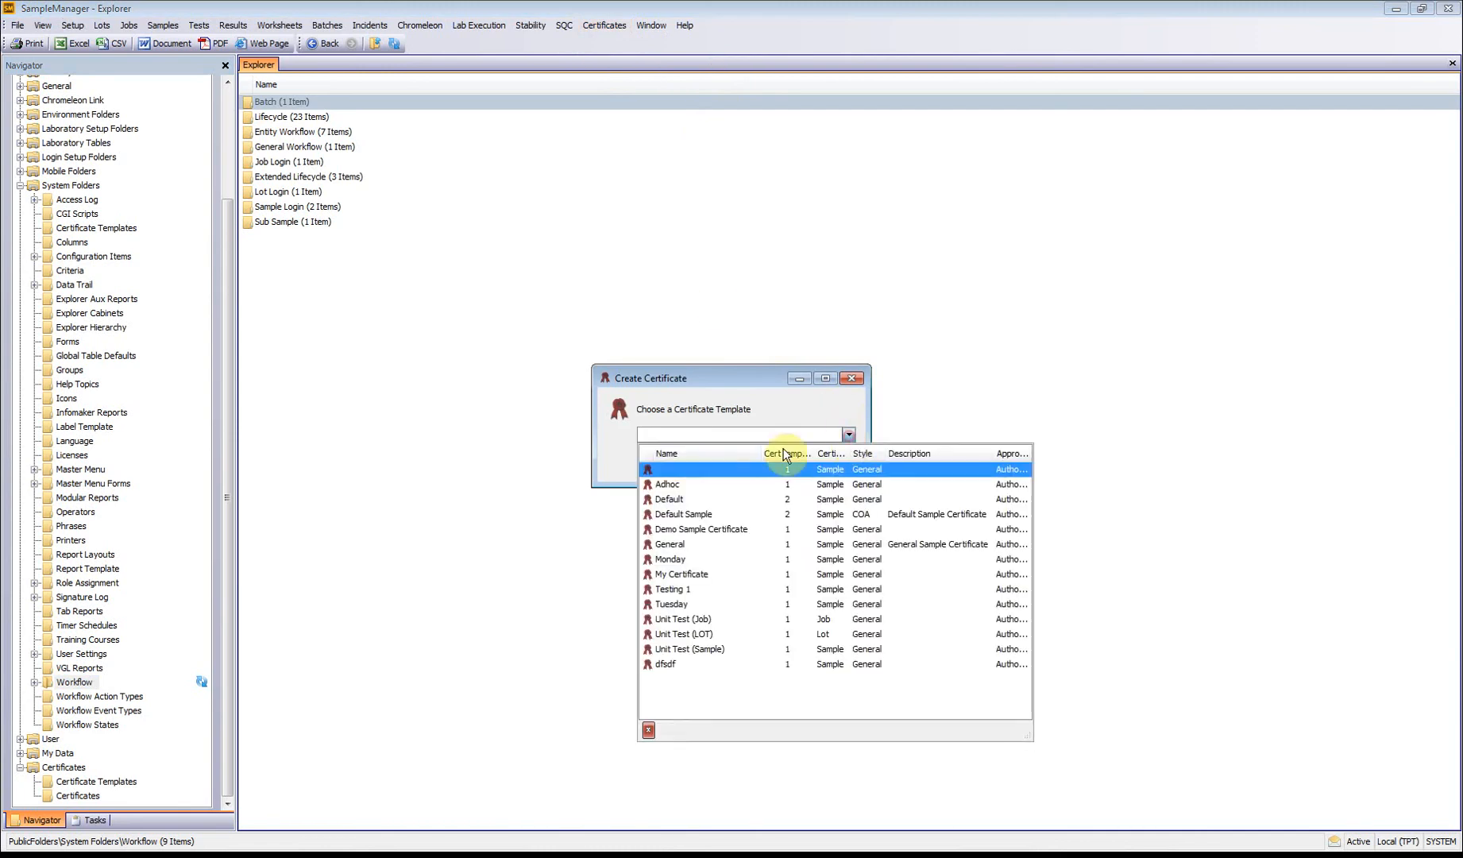
left_click(663, 599)
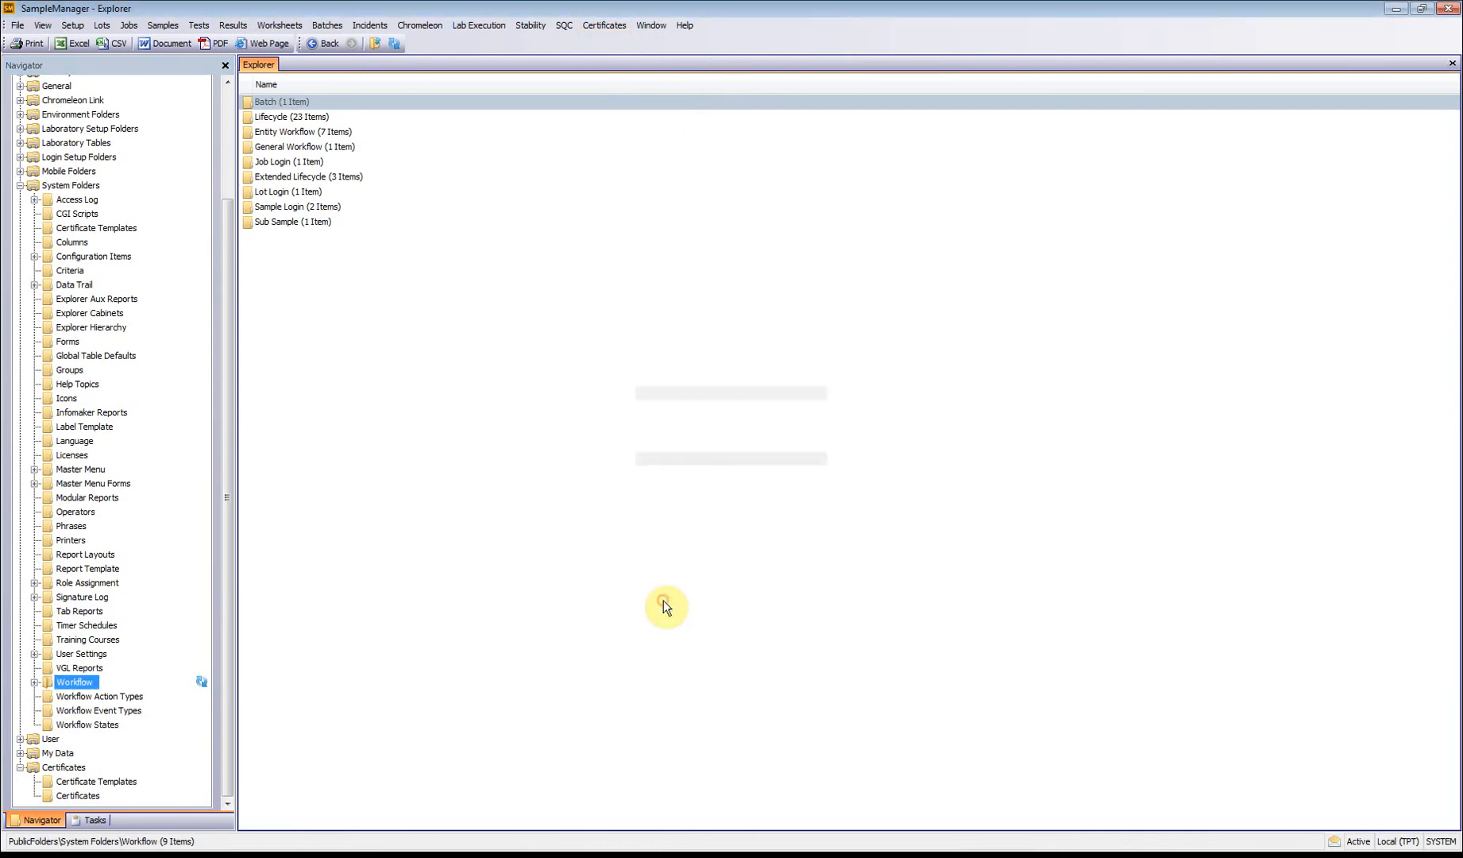
left_click(847, 433)
left_click(738, 474)
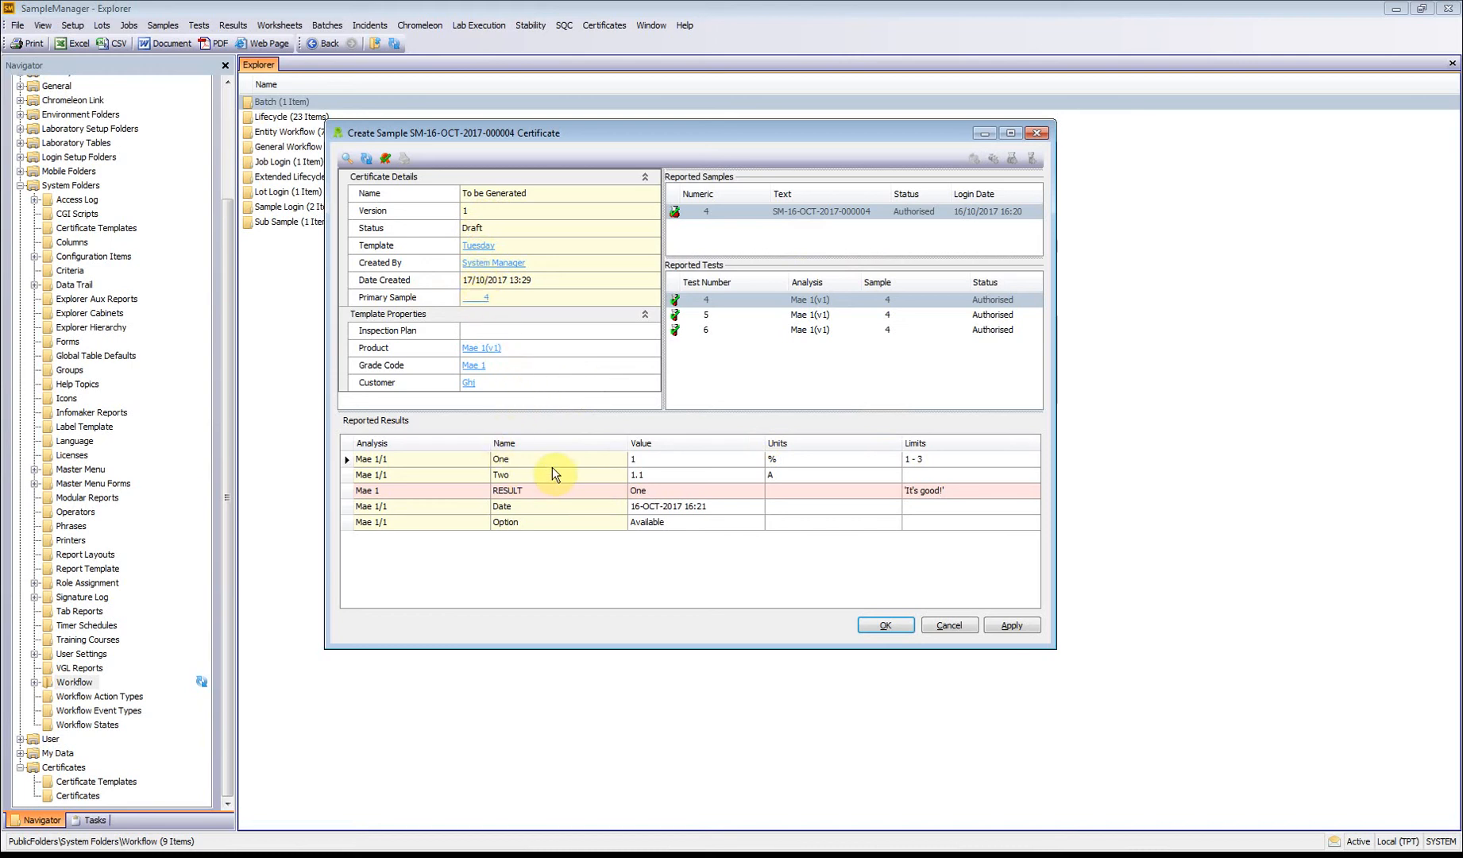
left_click(944, 623)
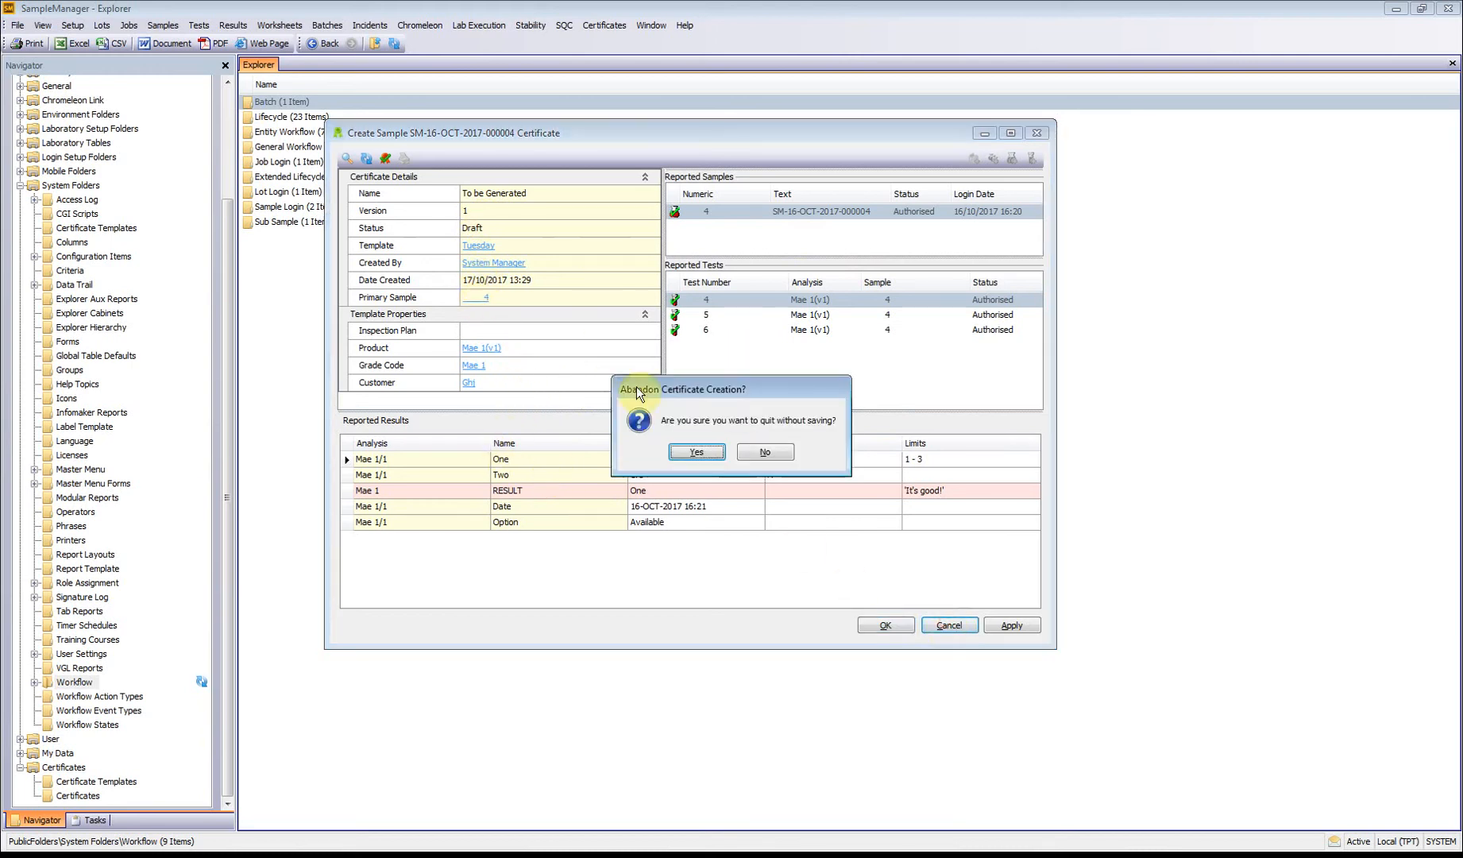
left_click(697, 451)
Step: Reopen the Tuesday certificate template for modification
left_click(605, 26)
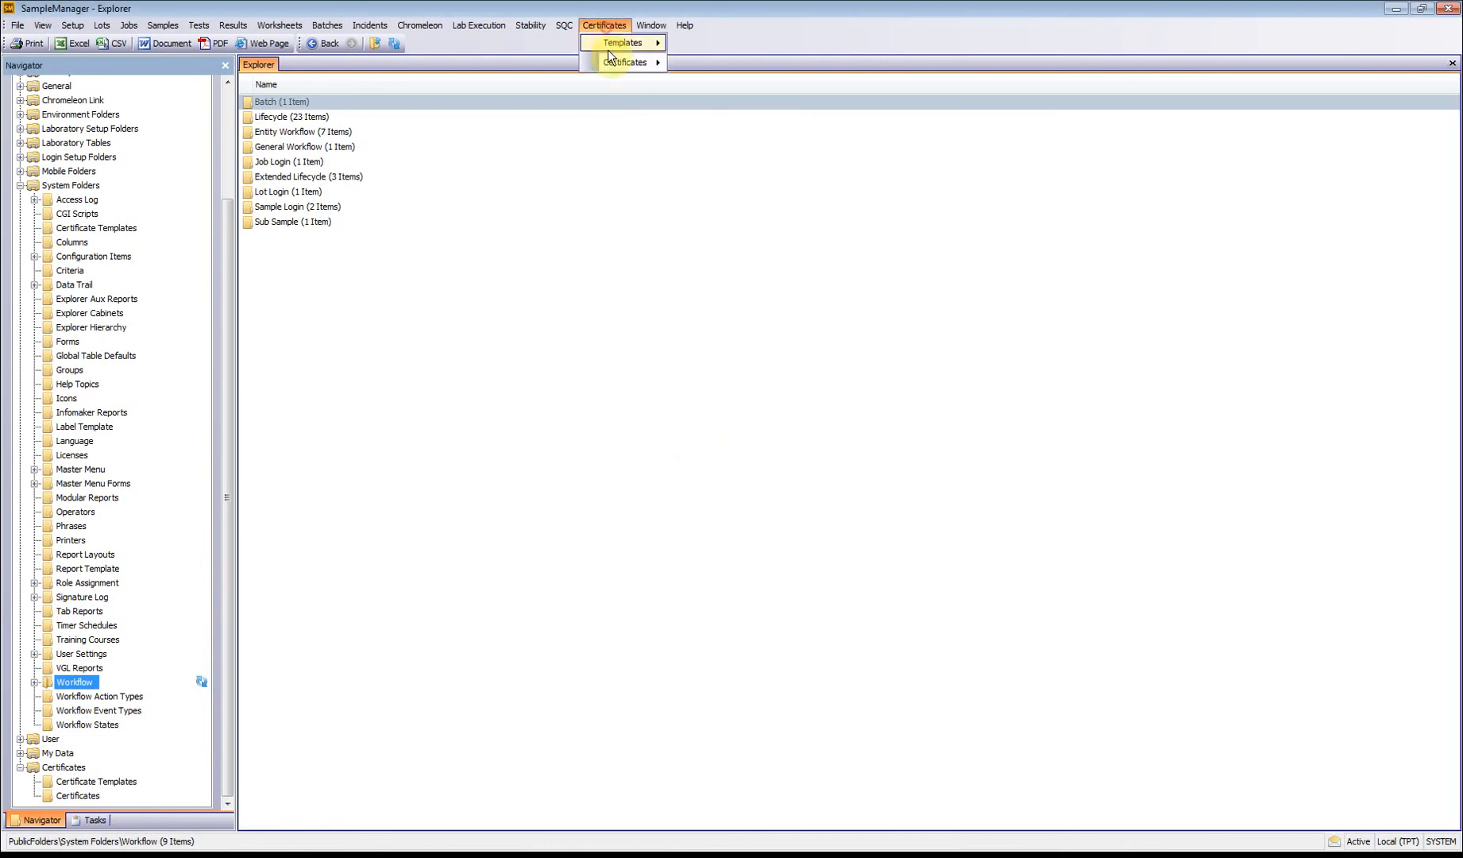
mouse_move(617, 62)
mouse_move(641, 37)
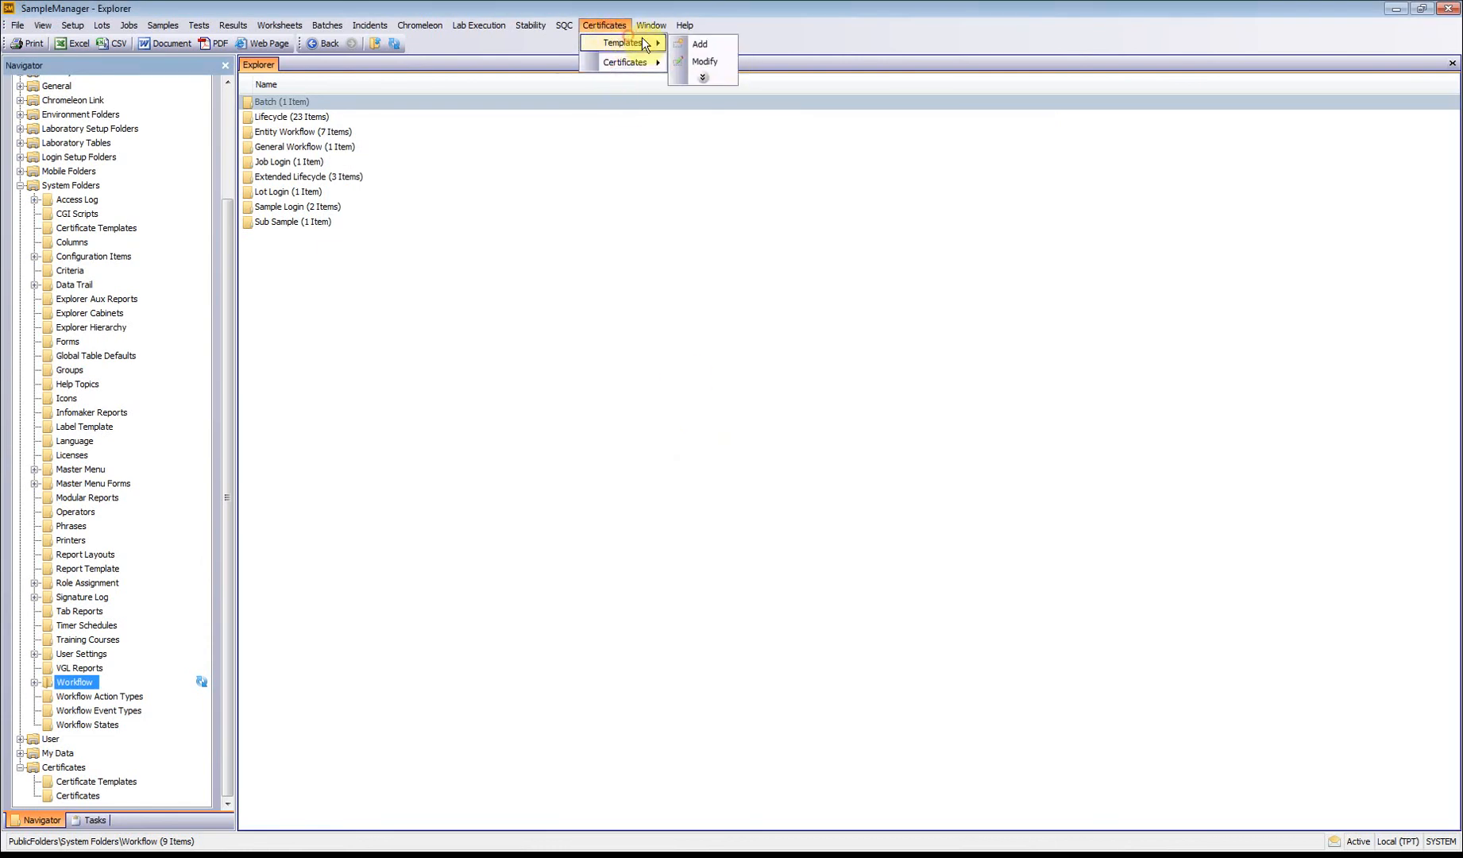
left_click(708, 62)
left_click(849, 435)
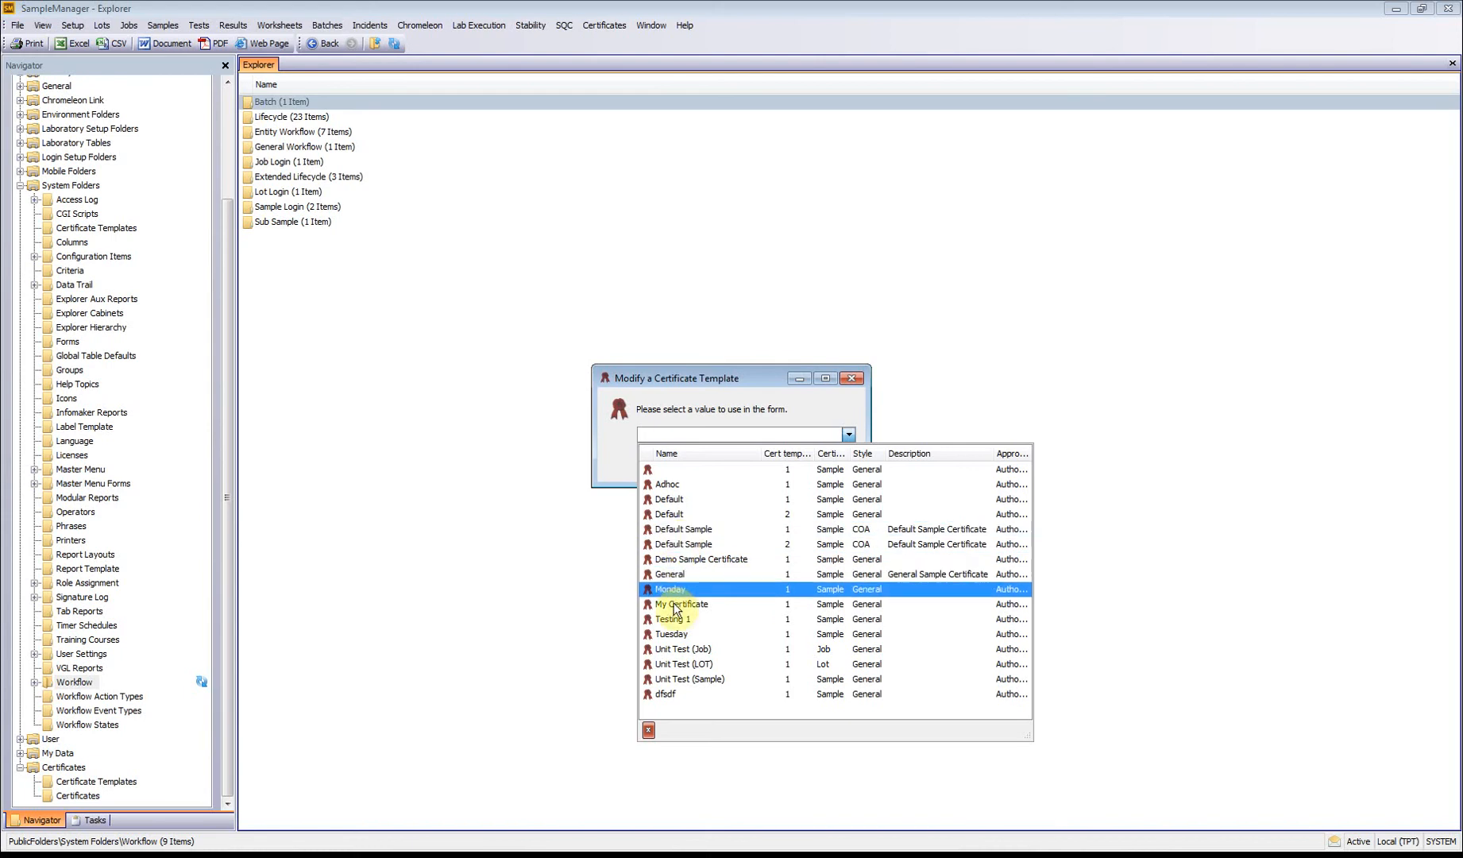
left_click(667, 635)
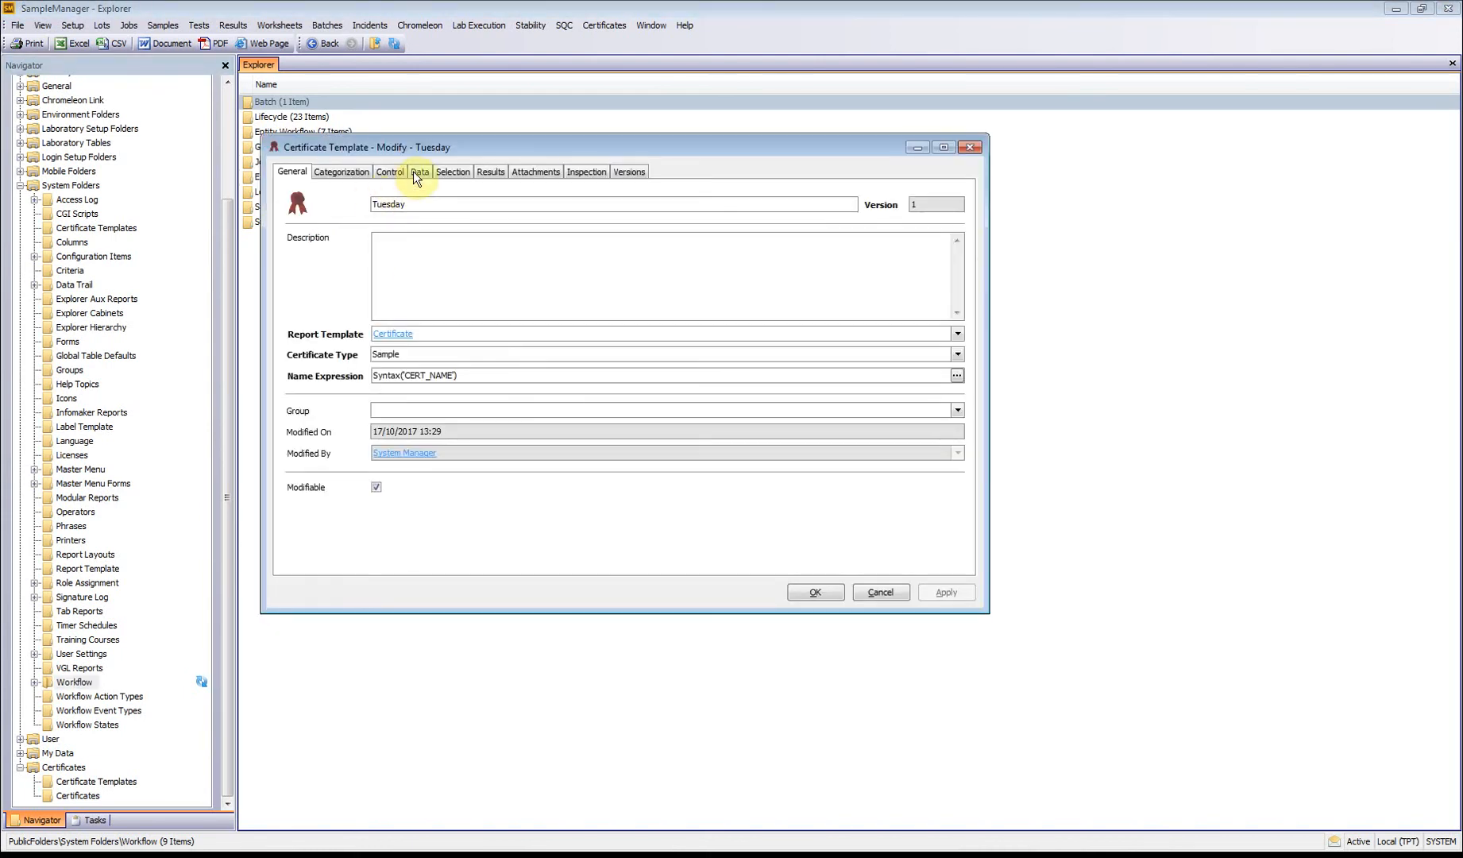
Step: Set the value alias in the Tuesday template's data settings to Certificate
left_click(413, 172)
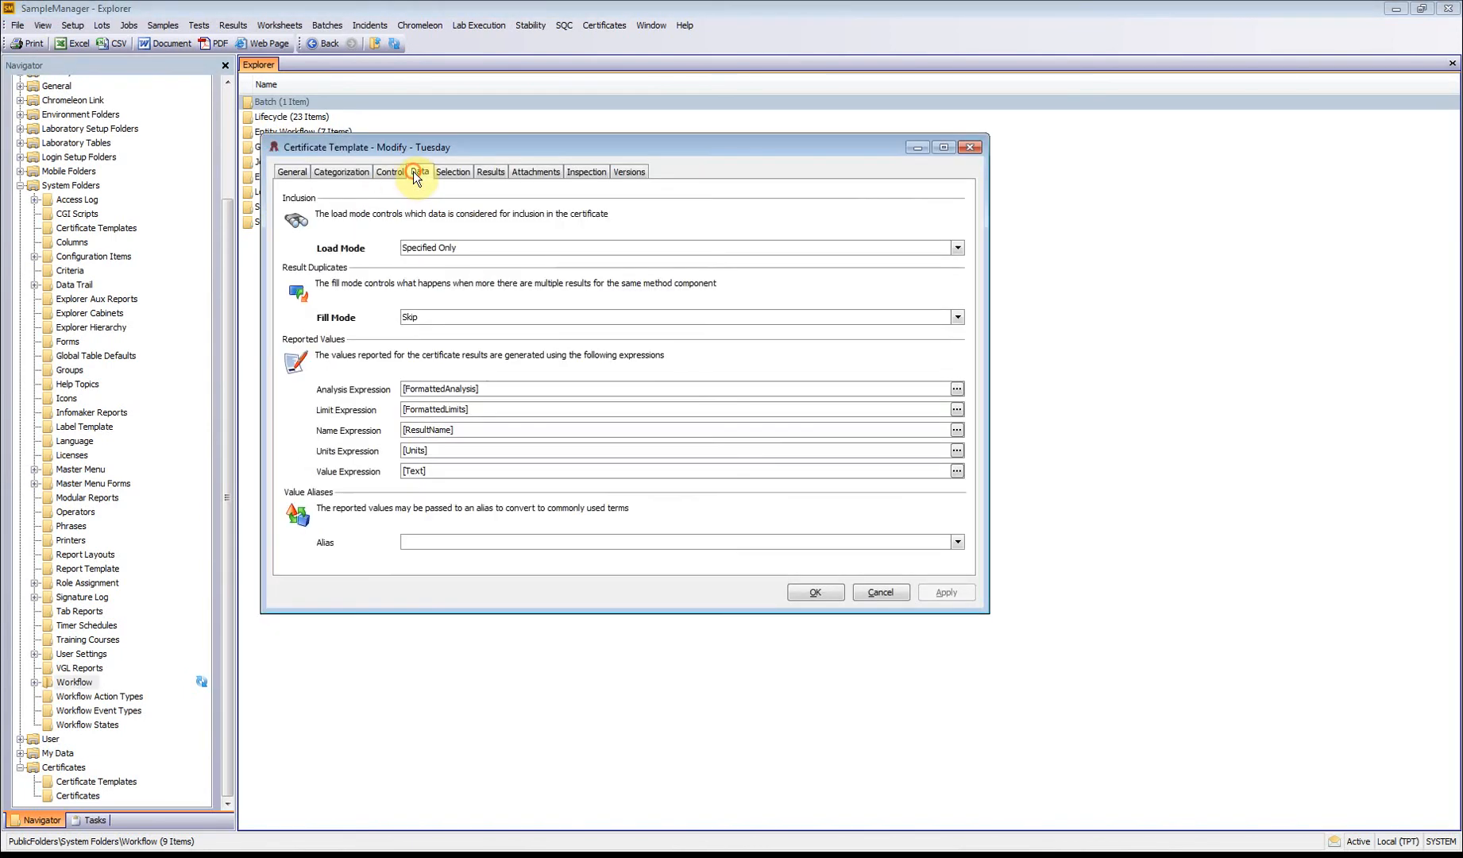
left_click(718, 538)
left_click(956, 542)
left_click(482, 585)
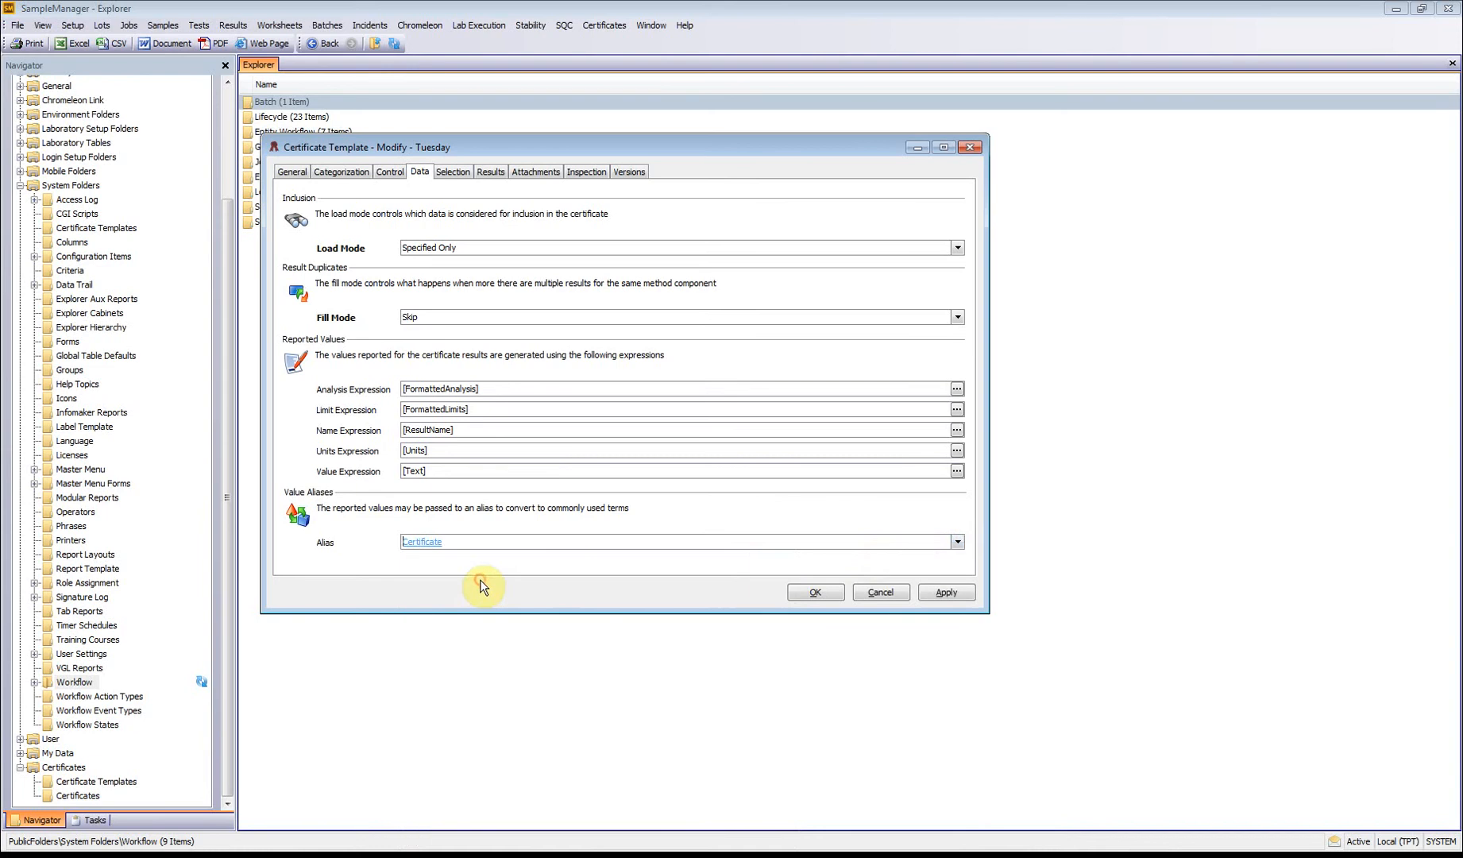
Step: Open the Certificate alias to examine its input and output mapping, close it with its entries kept, and save the template
left_click(425, 542)
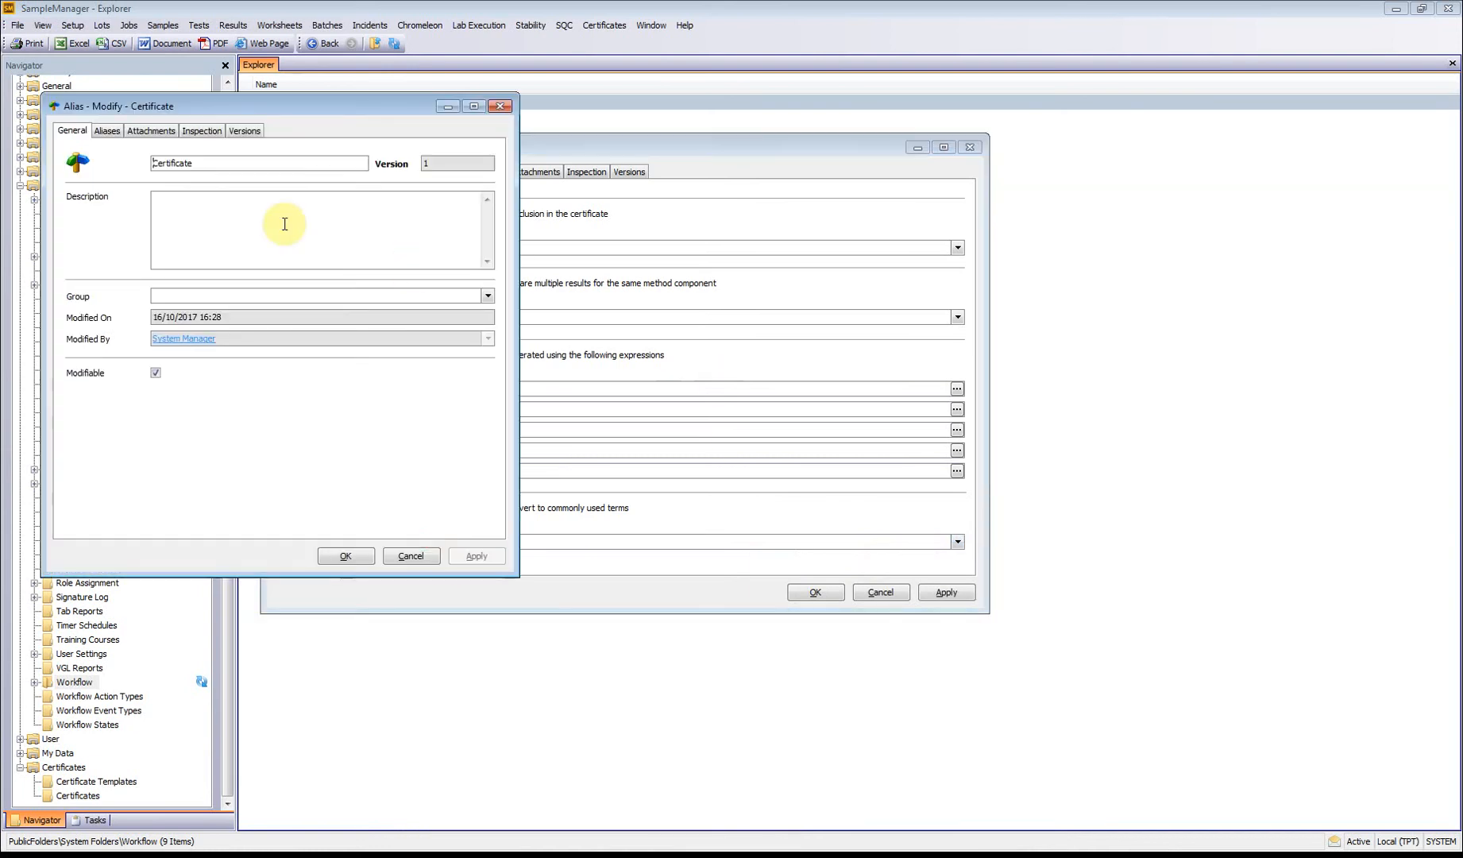
left_click(95, 131)
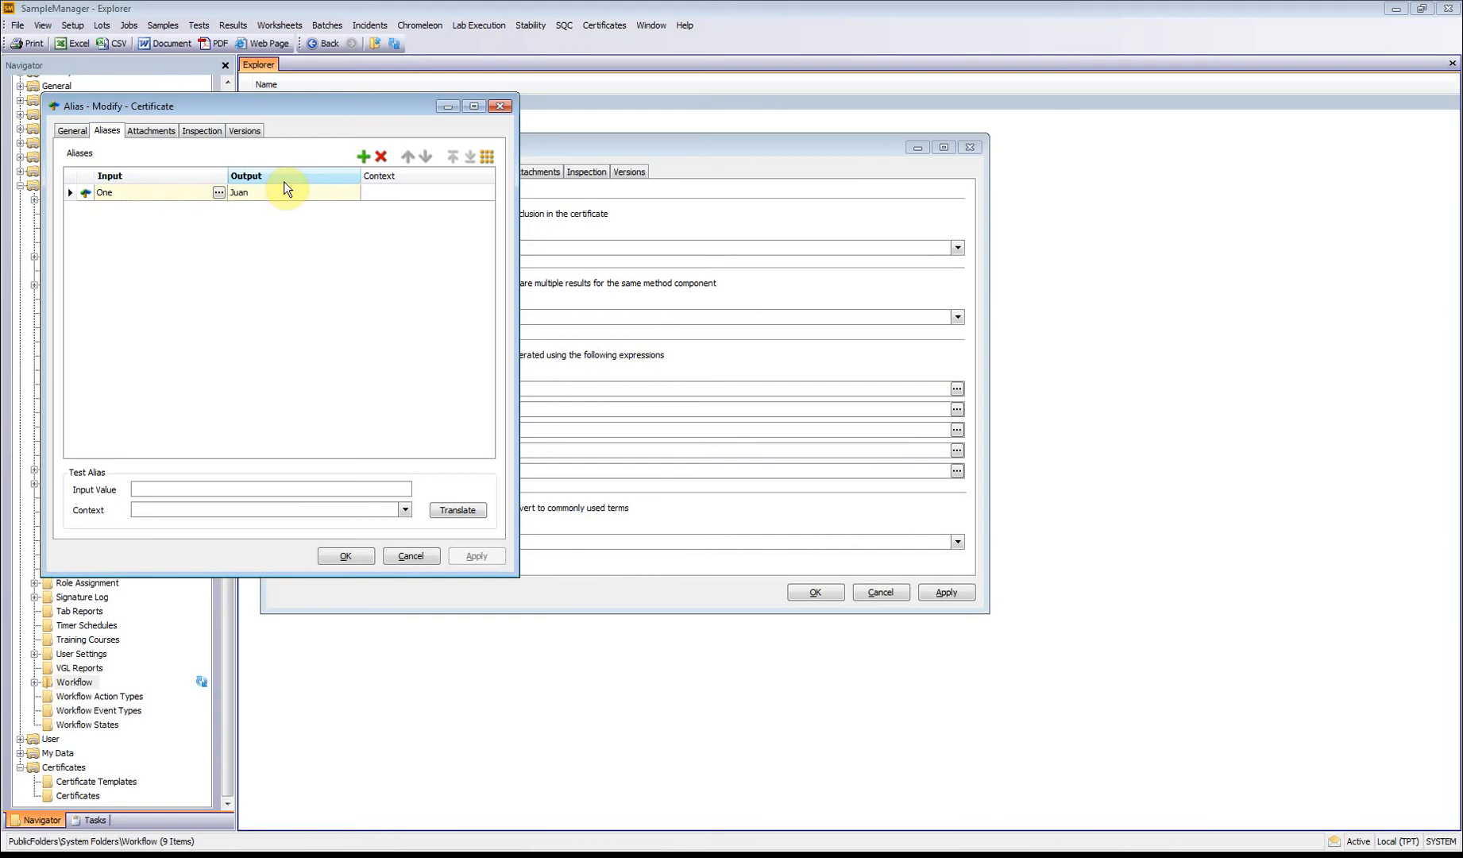
left_click_drag(259, 100, 686, 188)
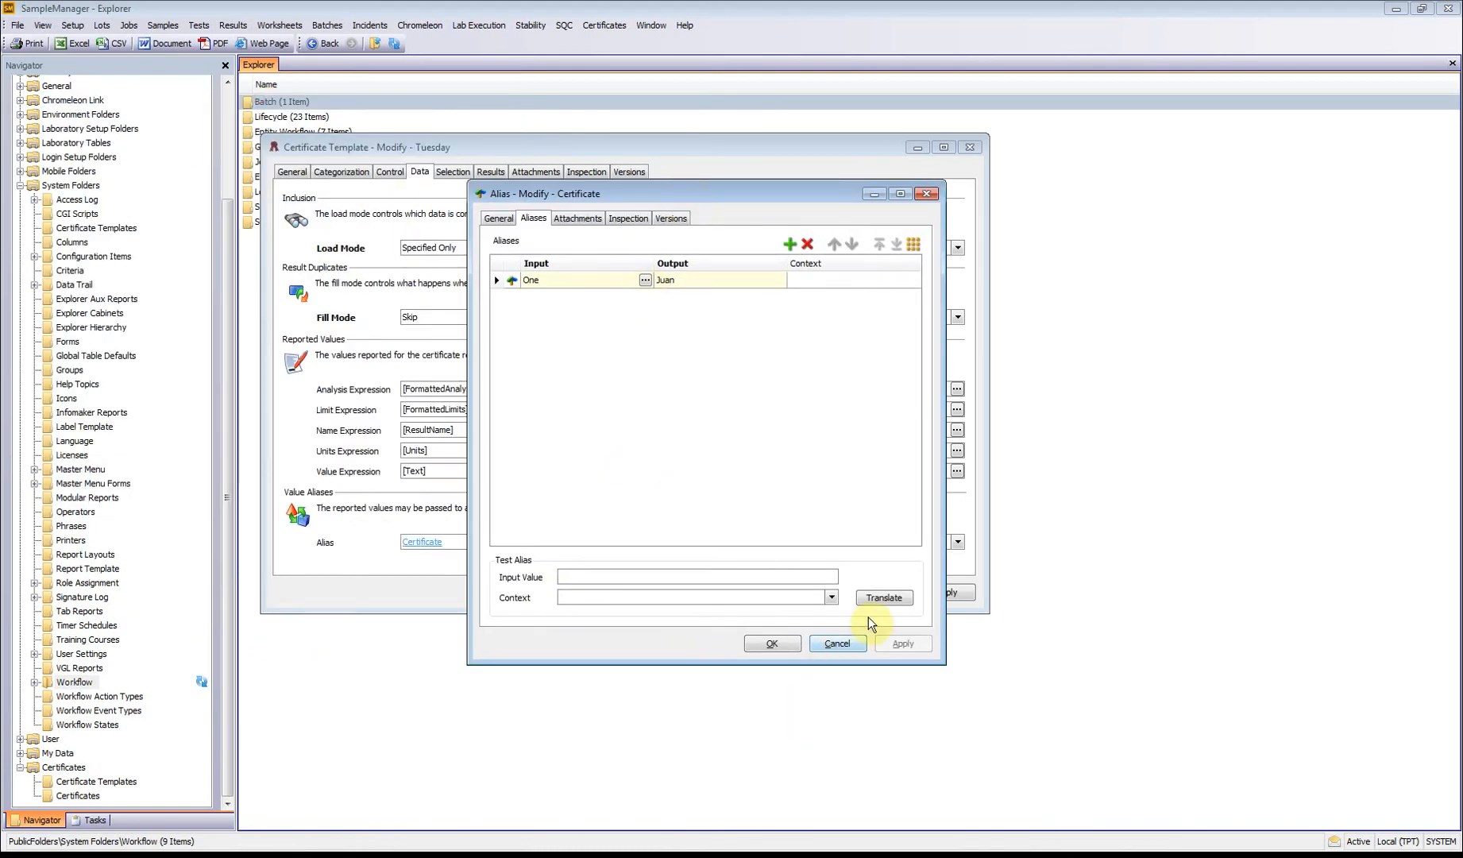
left_click(770, 643)
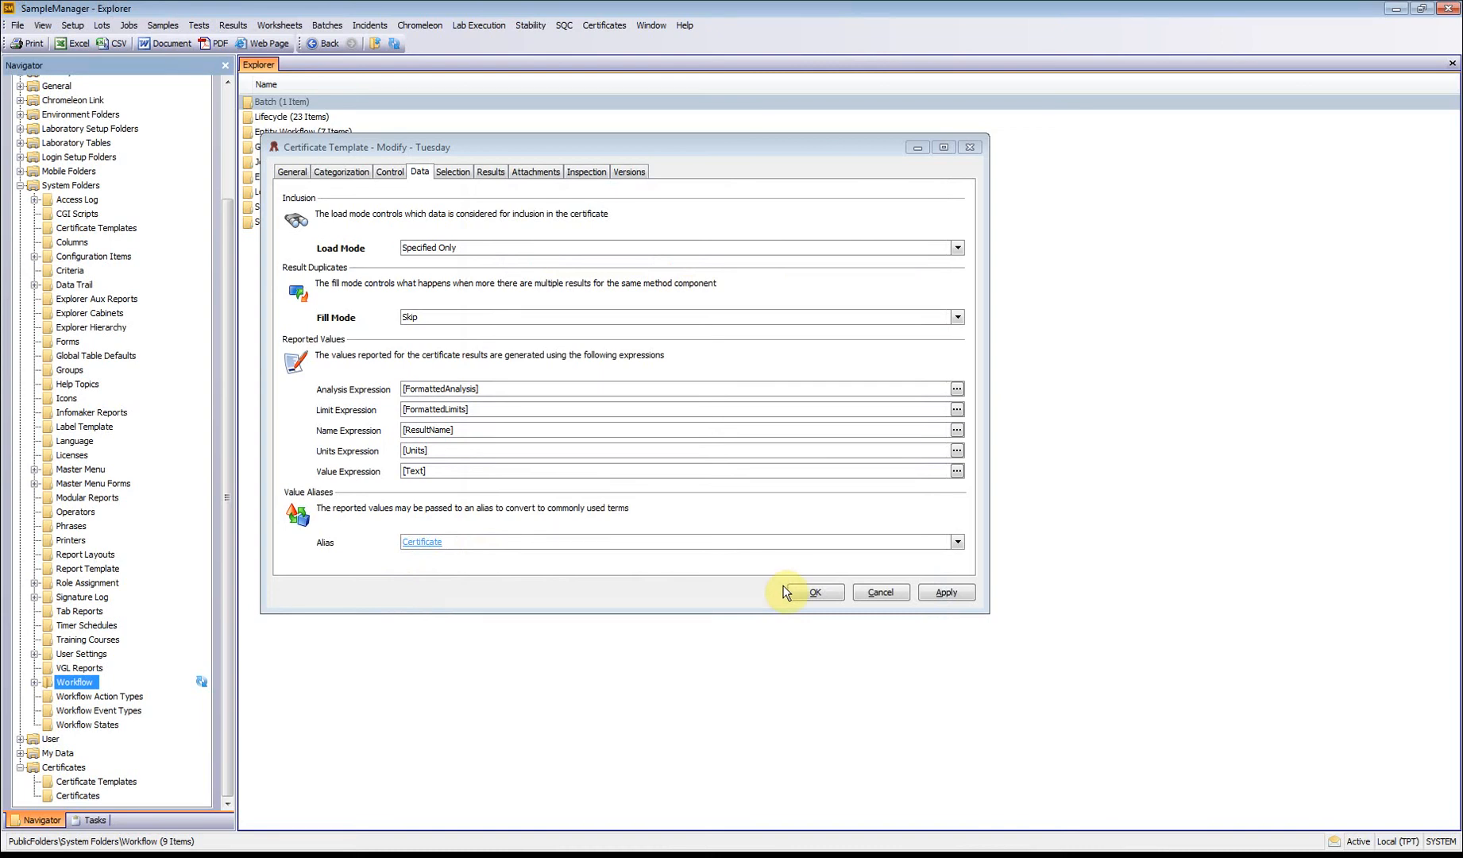
left_click(805, 592)
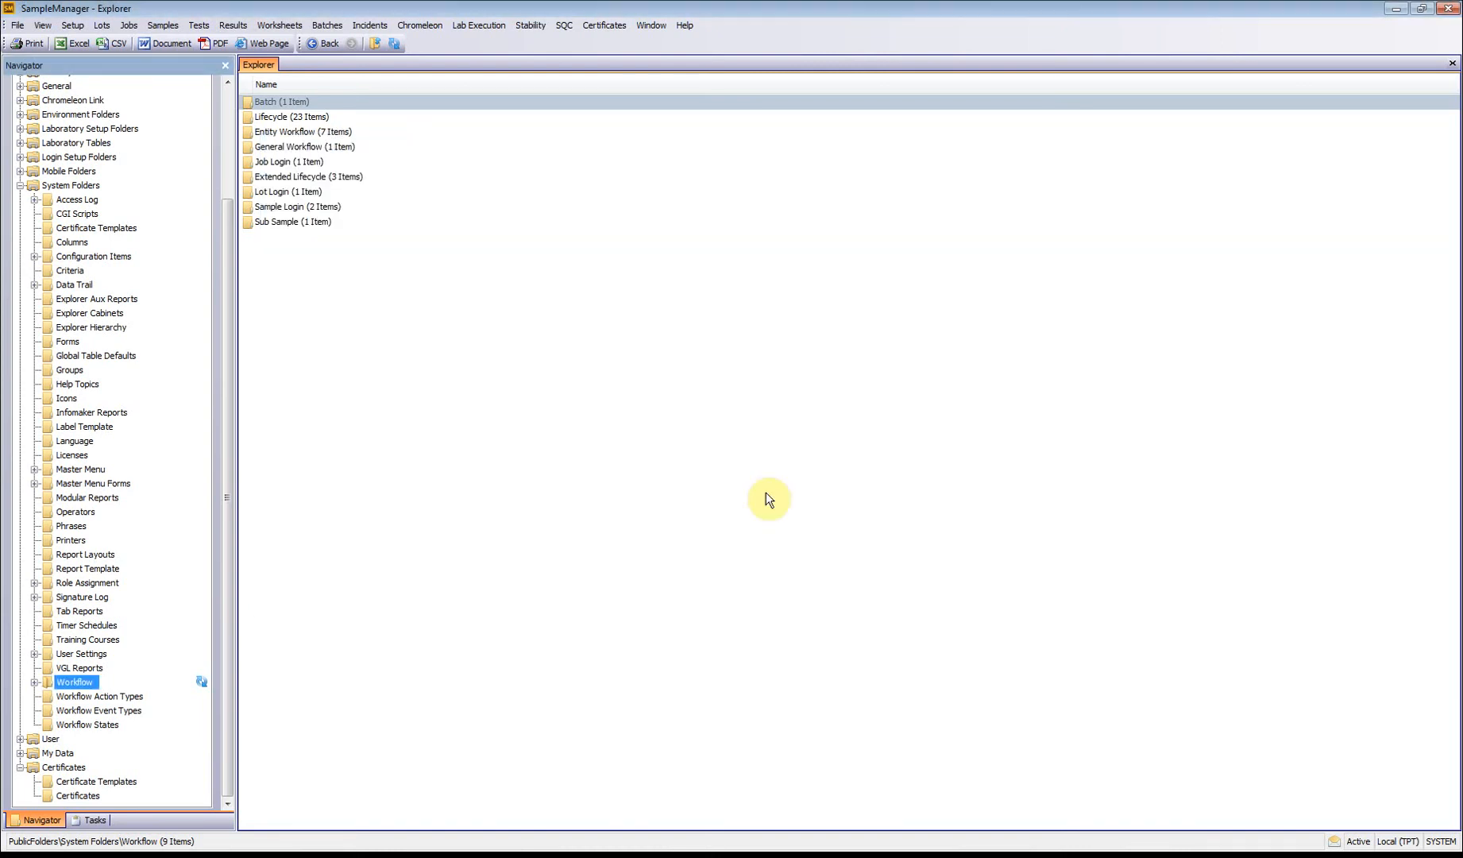
left_click(604, 25)
mouse_move(625, 62)
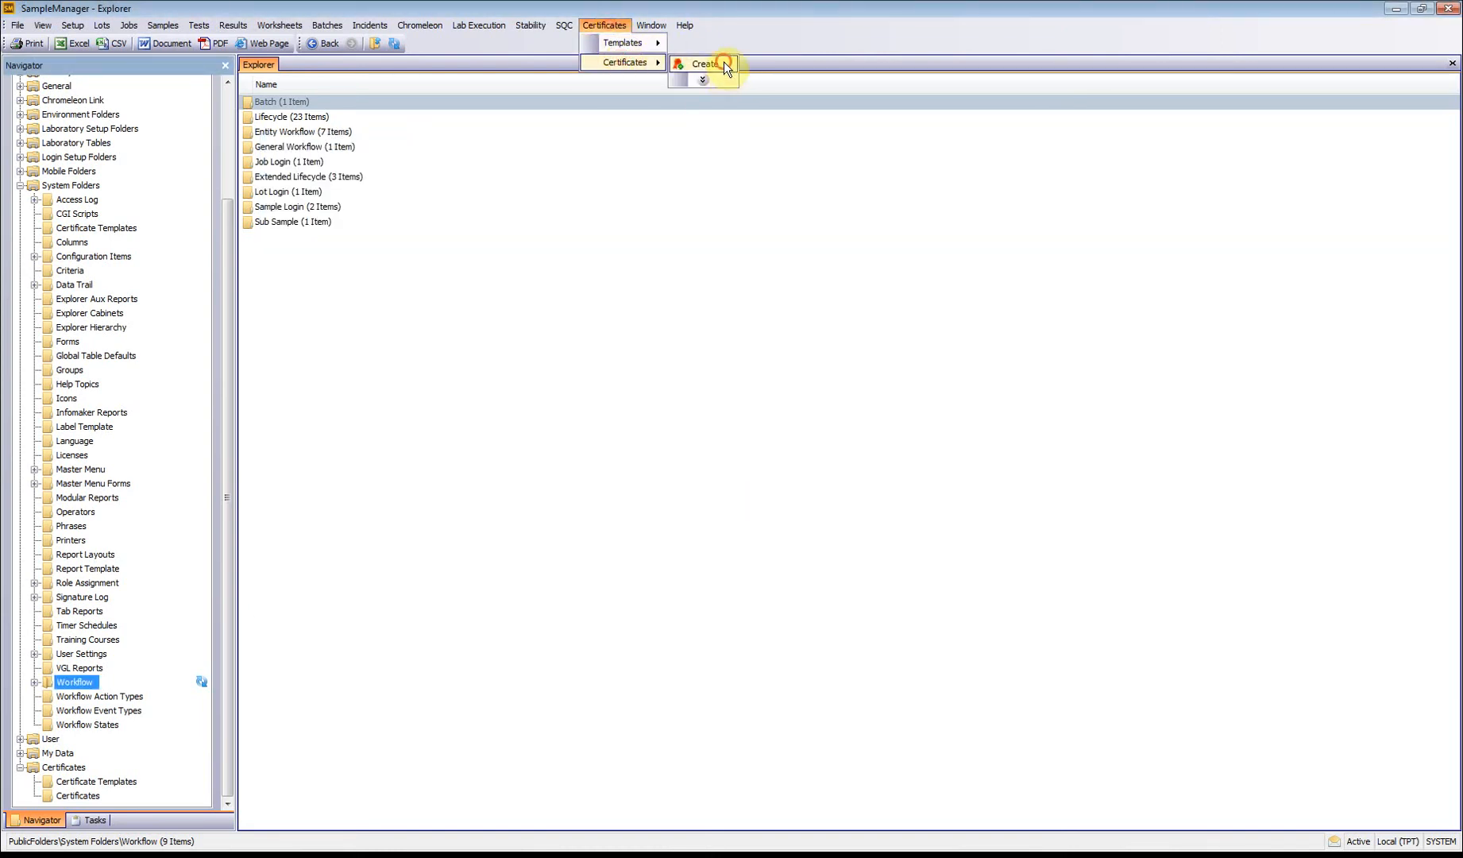
left_click(724, 63)
left_click(851, 435)
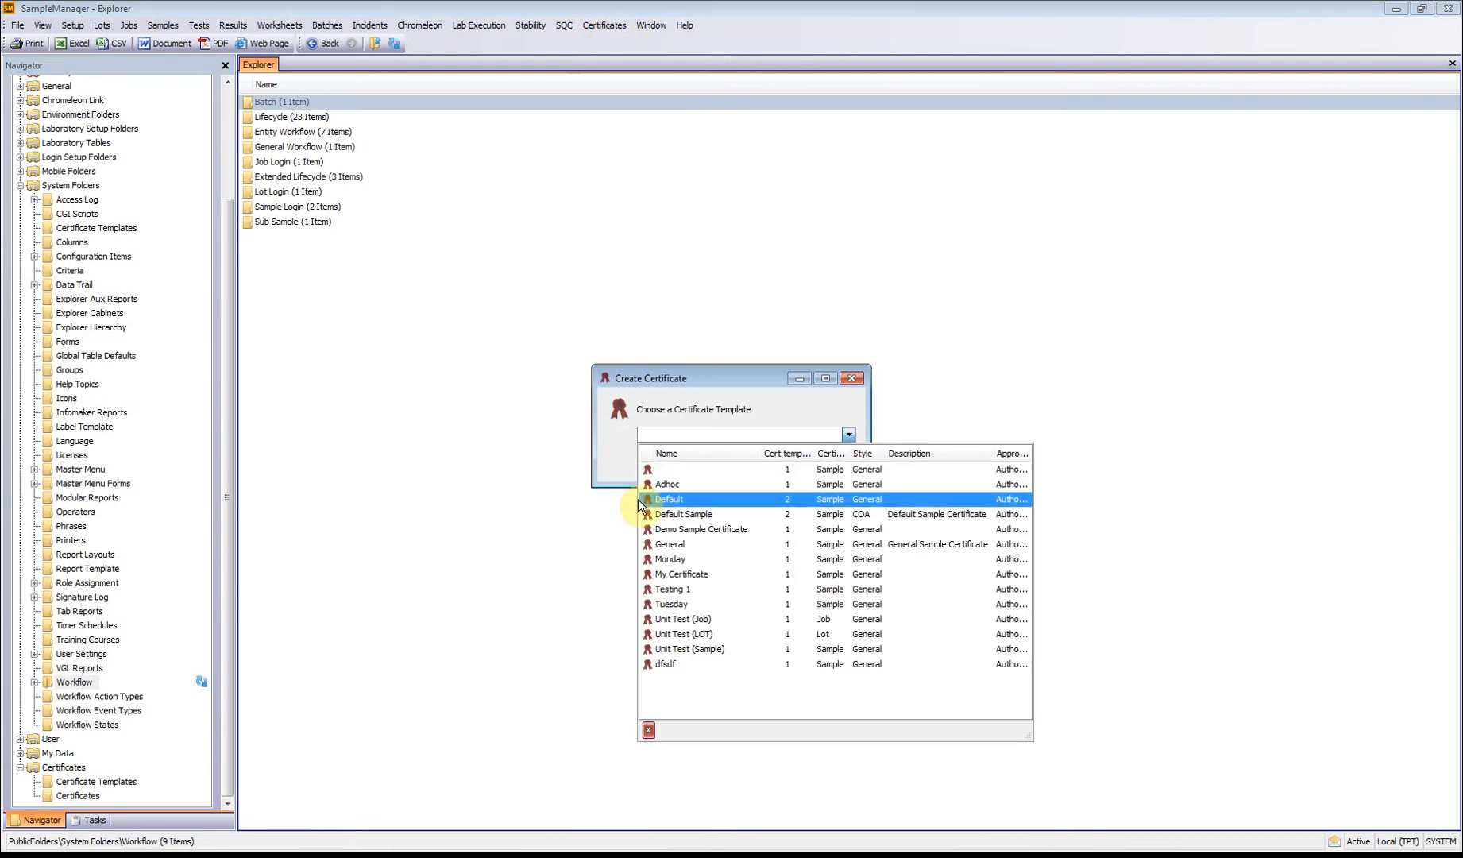
left_click(709, 598)
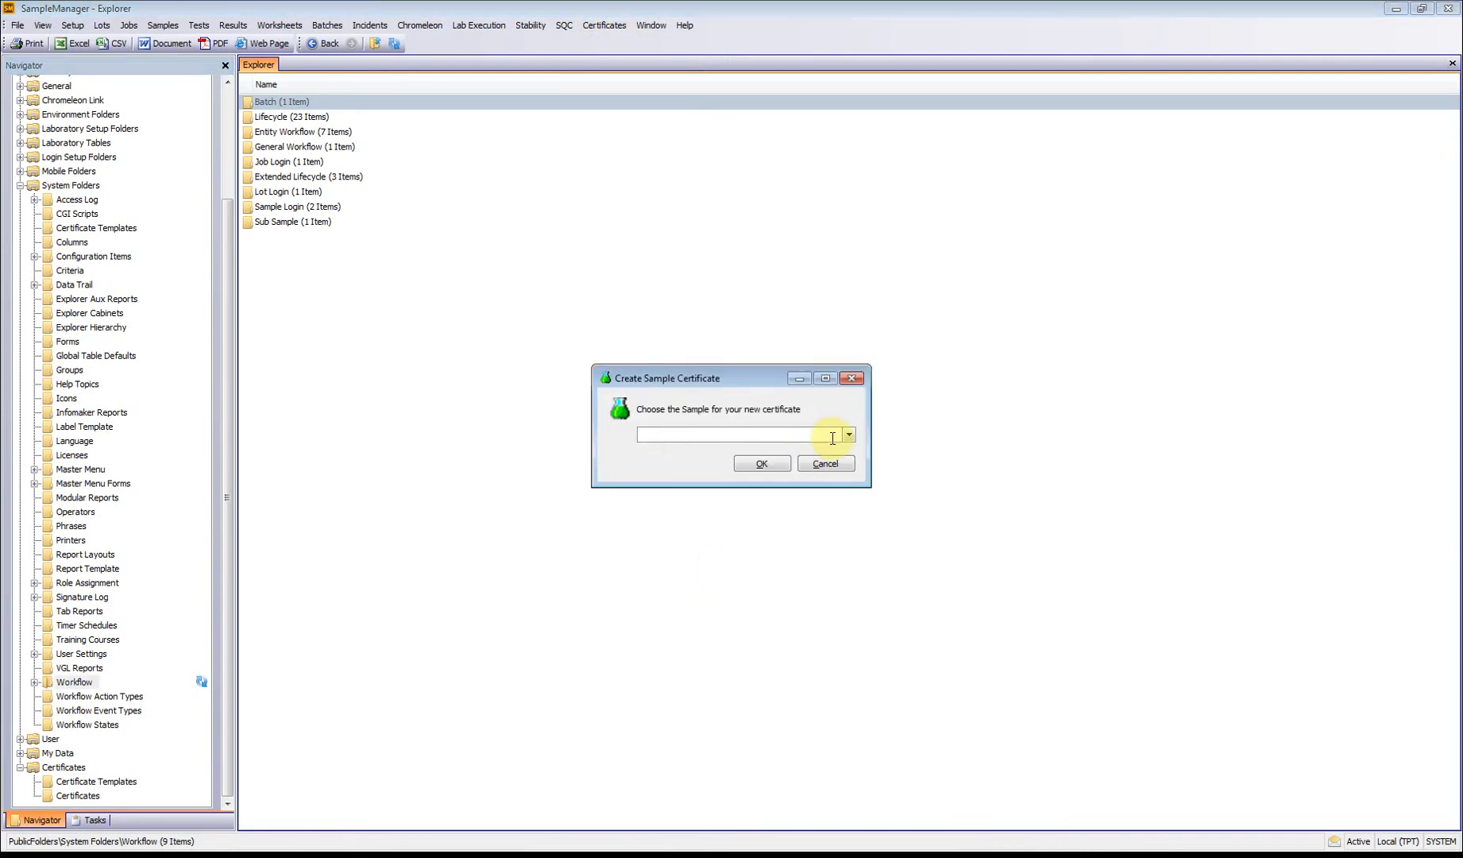
left_click(833, 437)
left_click(767, 480)
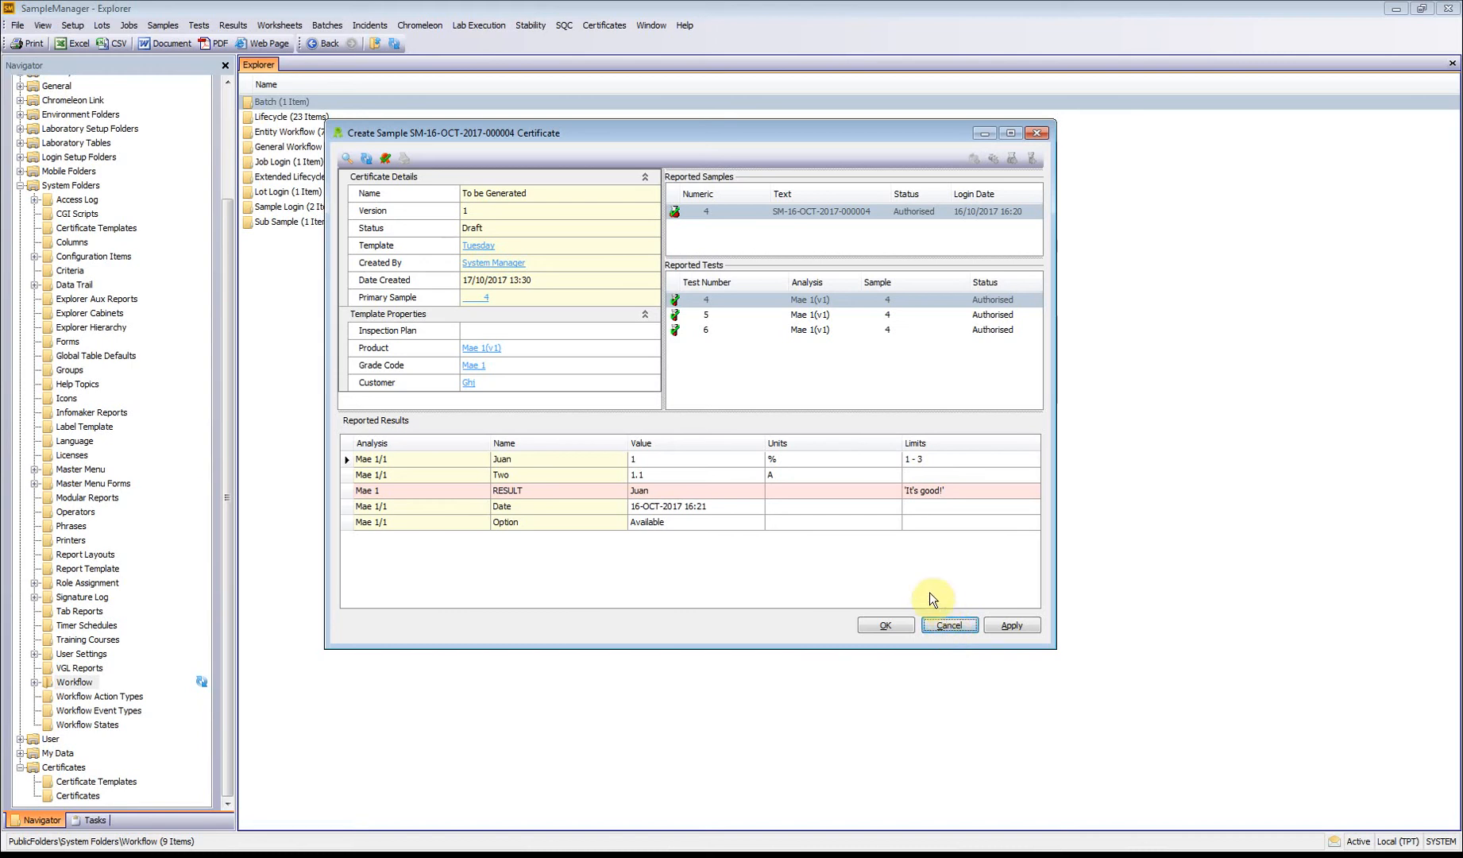
left_click(880, 549)
left_click(945, 627)
left_click(699, 453)
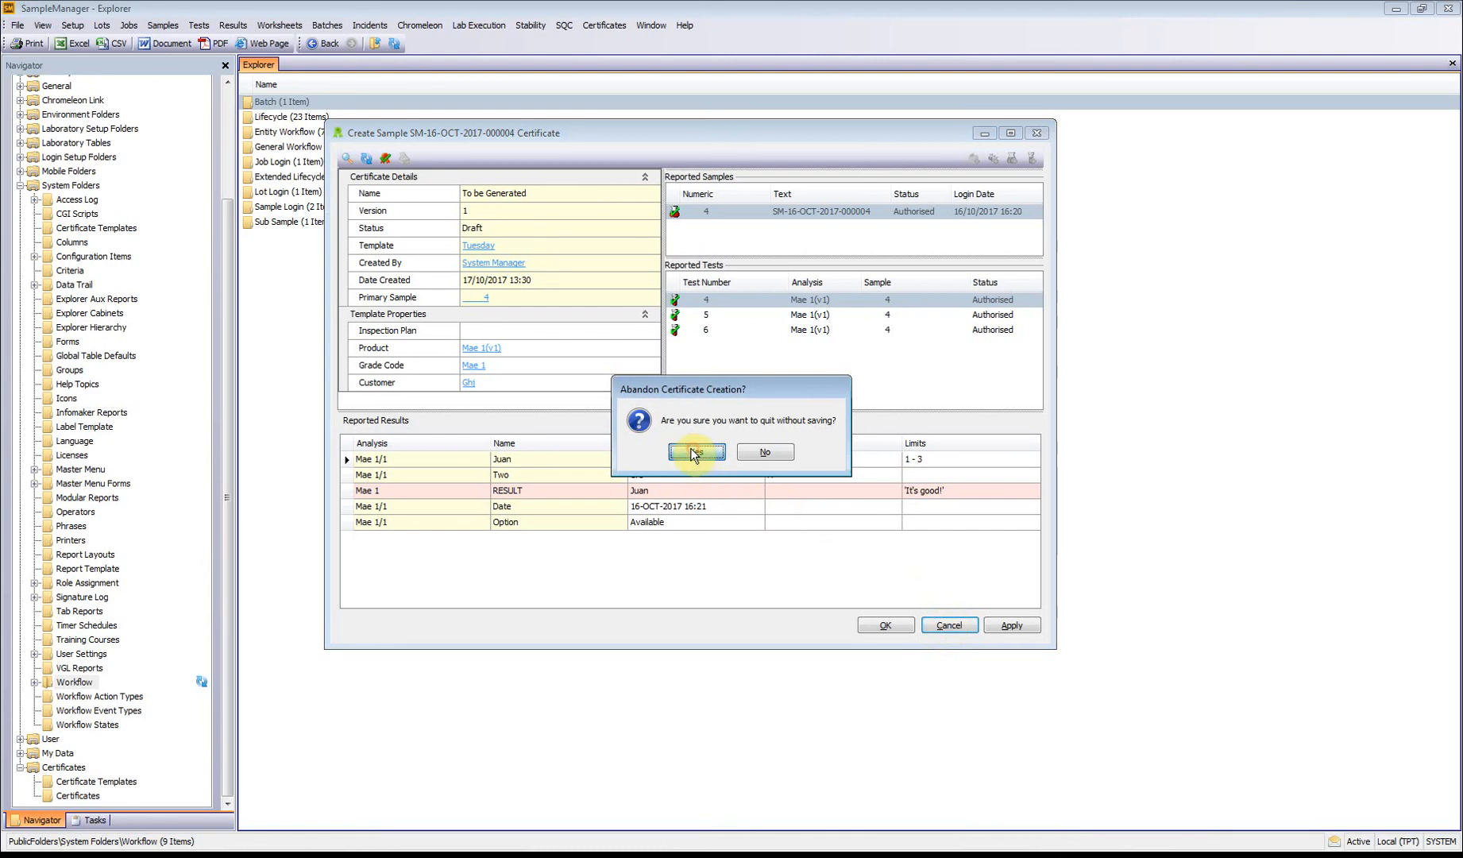
Step: Reopen the Tuesday certificate template for modification and review its selection criteria and filter expressions
left_click(612, 25)
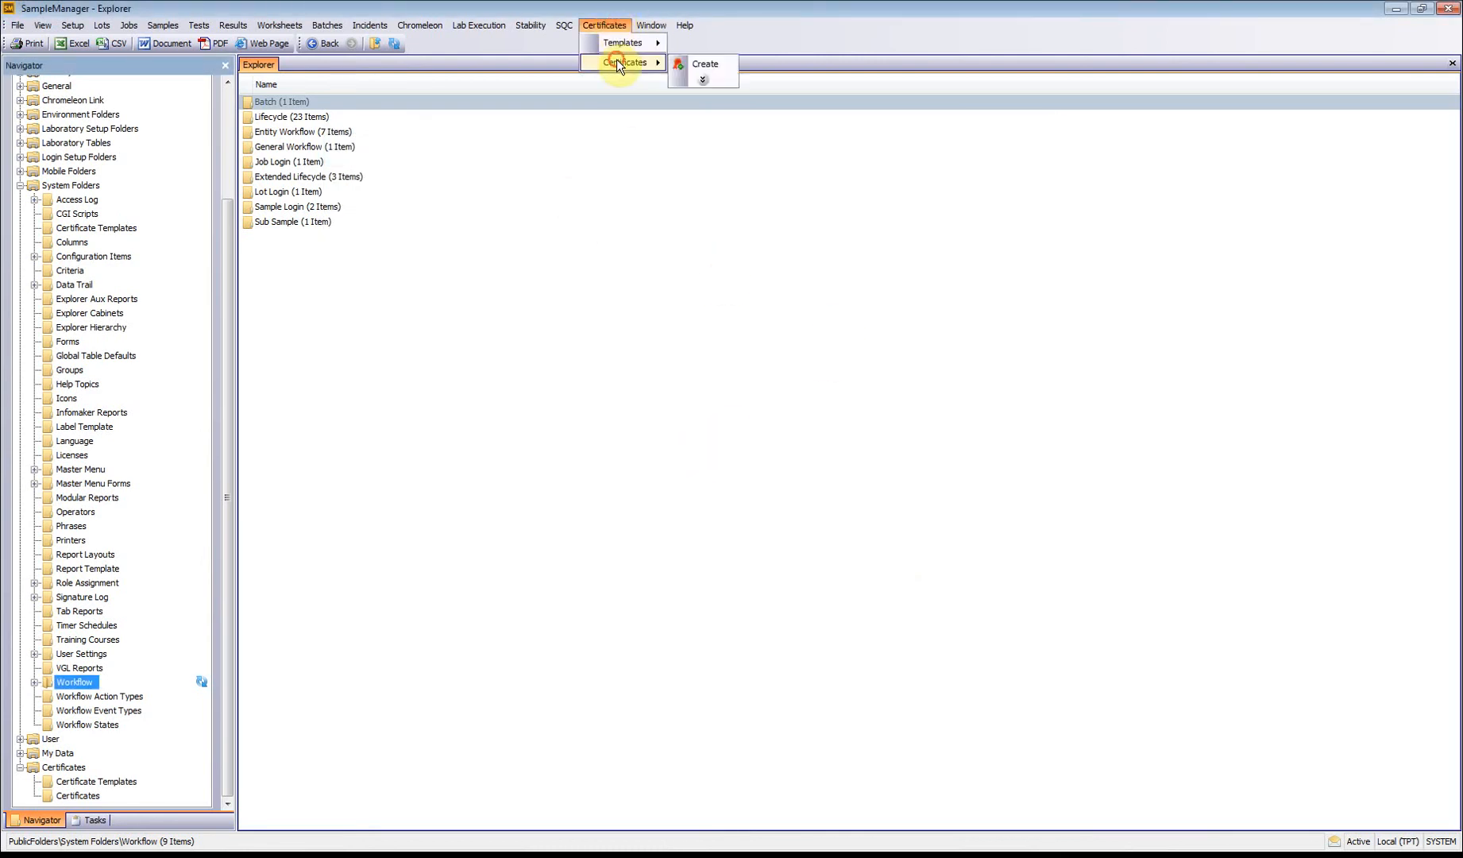
mouse_move(635, 43)
left_click(726, 67)
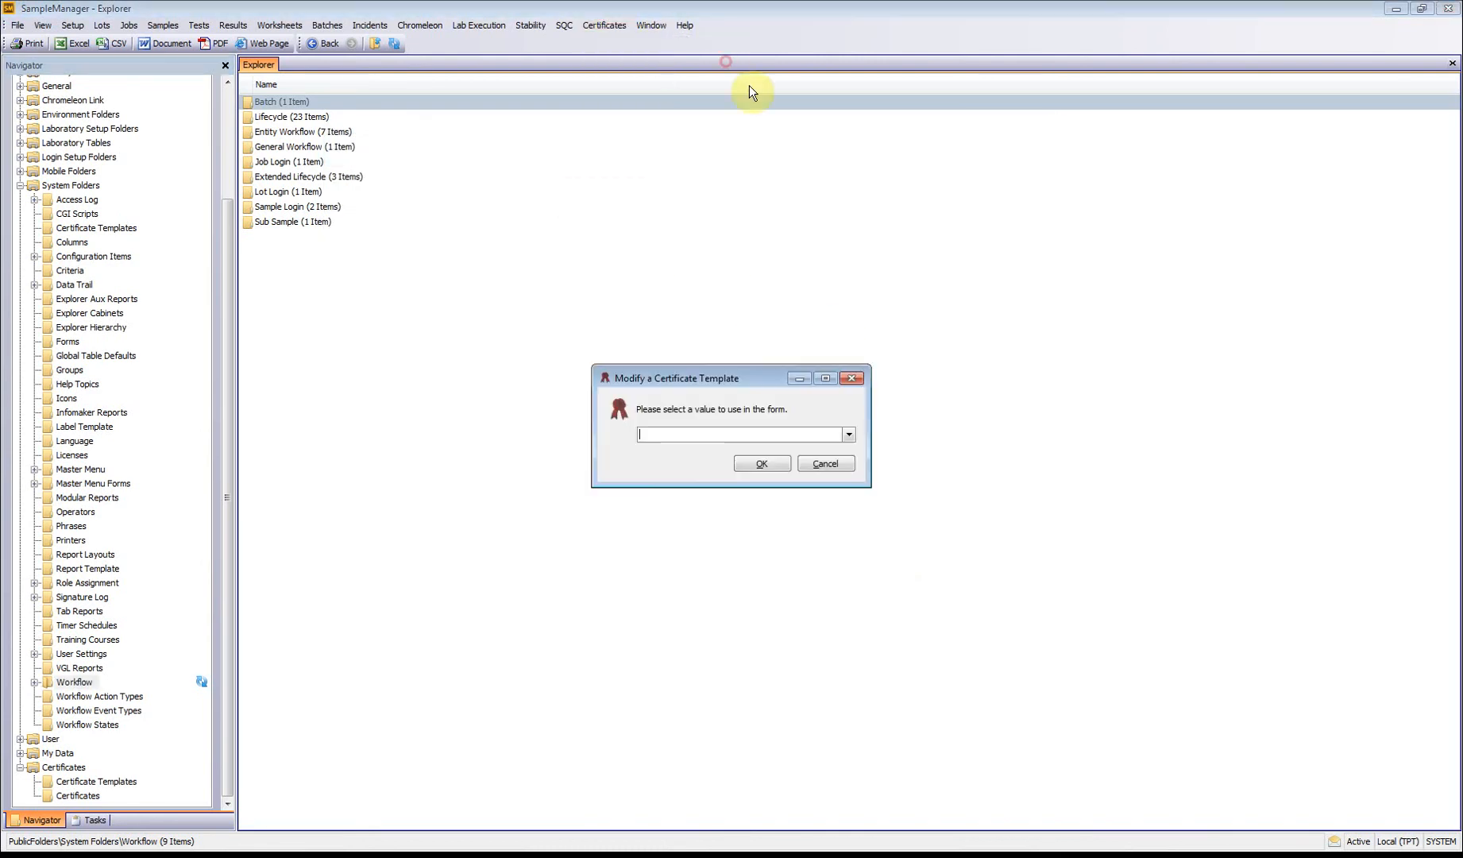
left_click(848, 434)
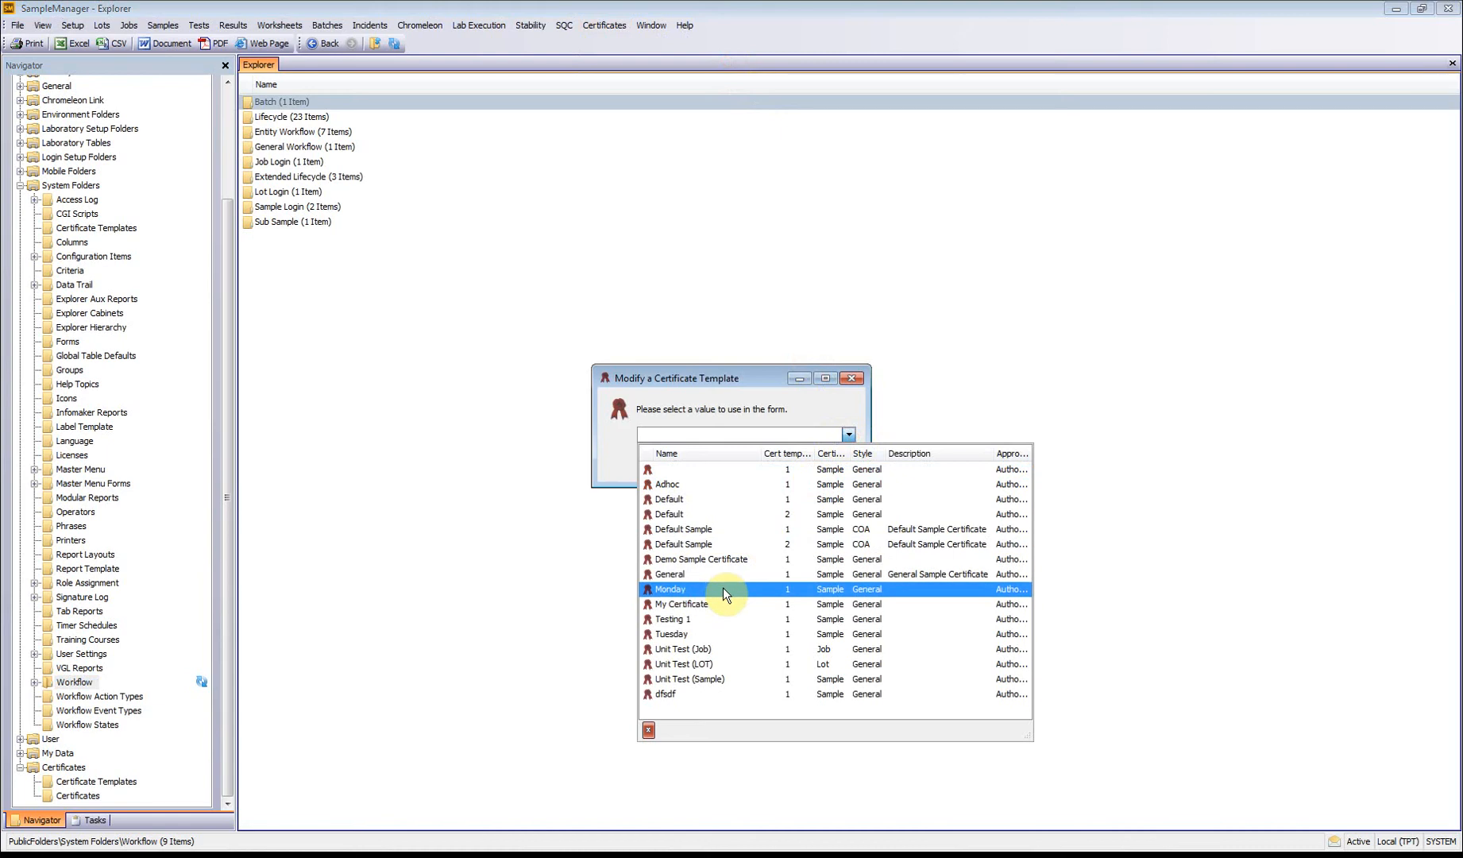
left_click(714, 633)
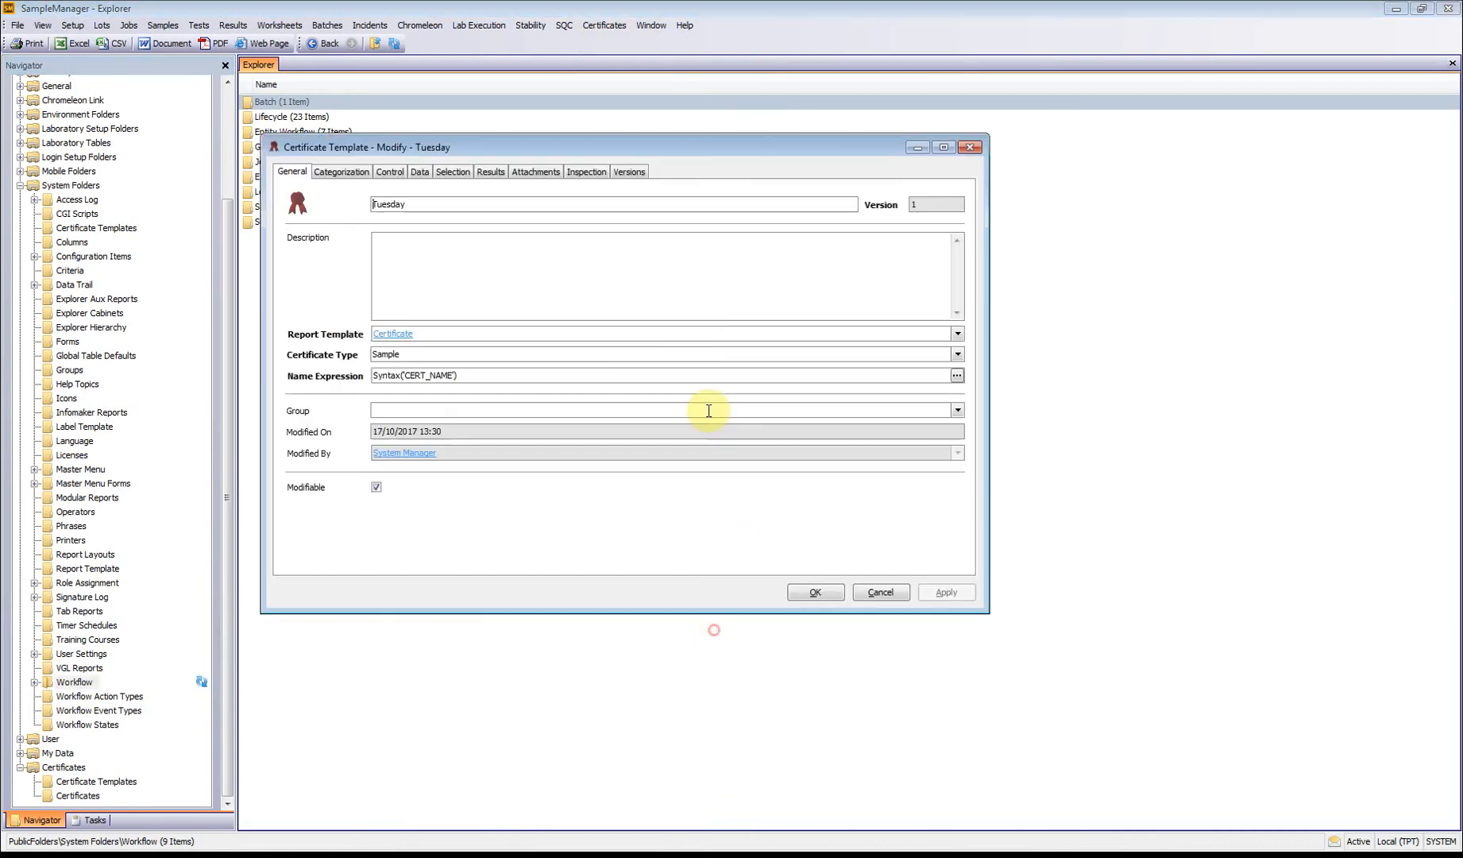
left_click(453, 171)
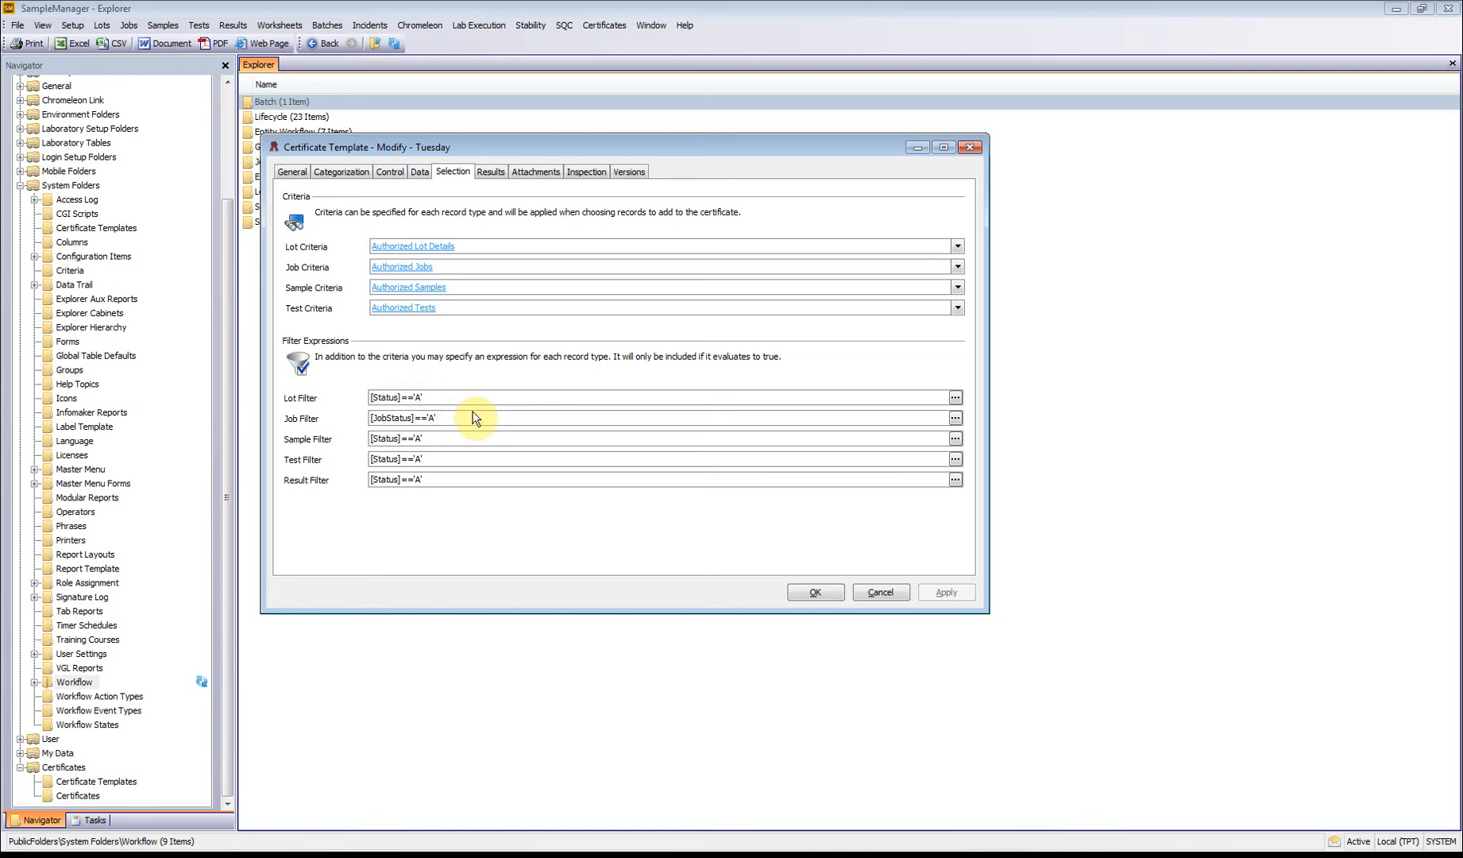
Step: Try to replace the result filter with an expression comparing the RepControl property to 'R', and discard the edit
left_click(956, 481)
left_click_drag(467, 207, 215, 197)
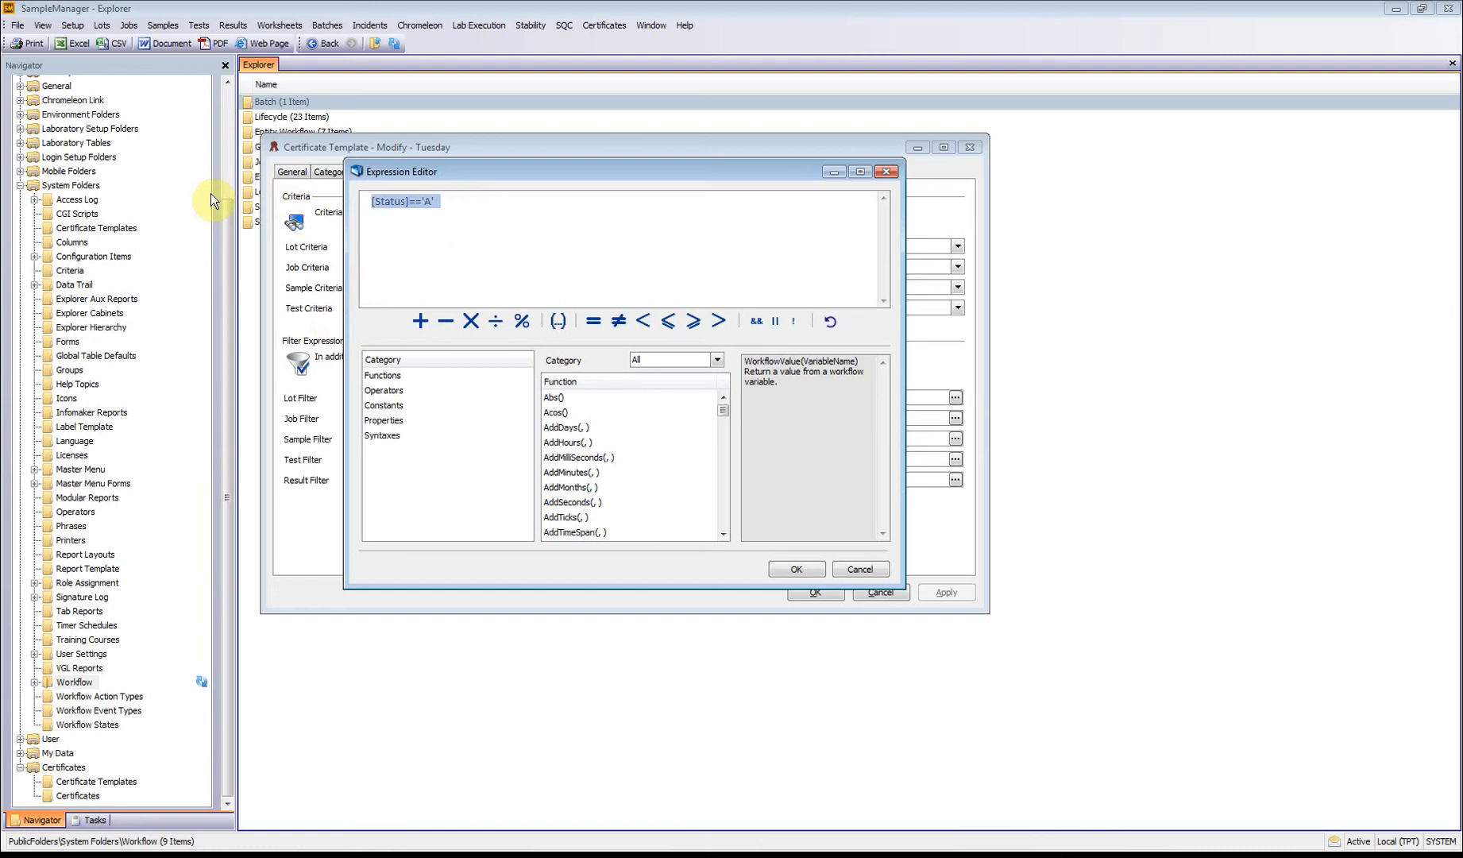
key("Delete")
left_click(388, 420)
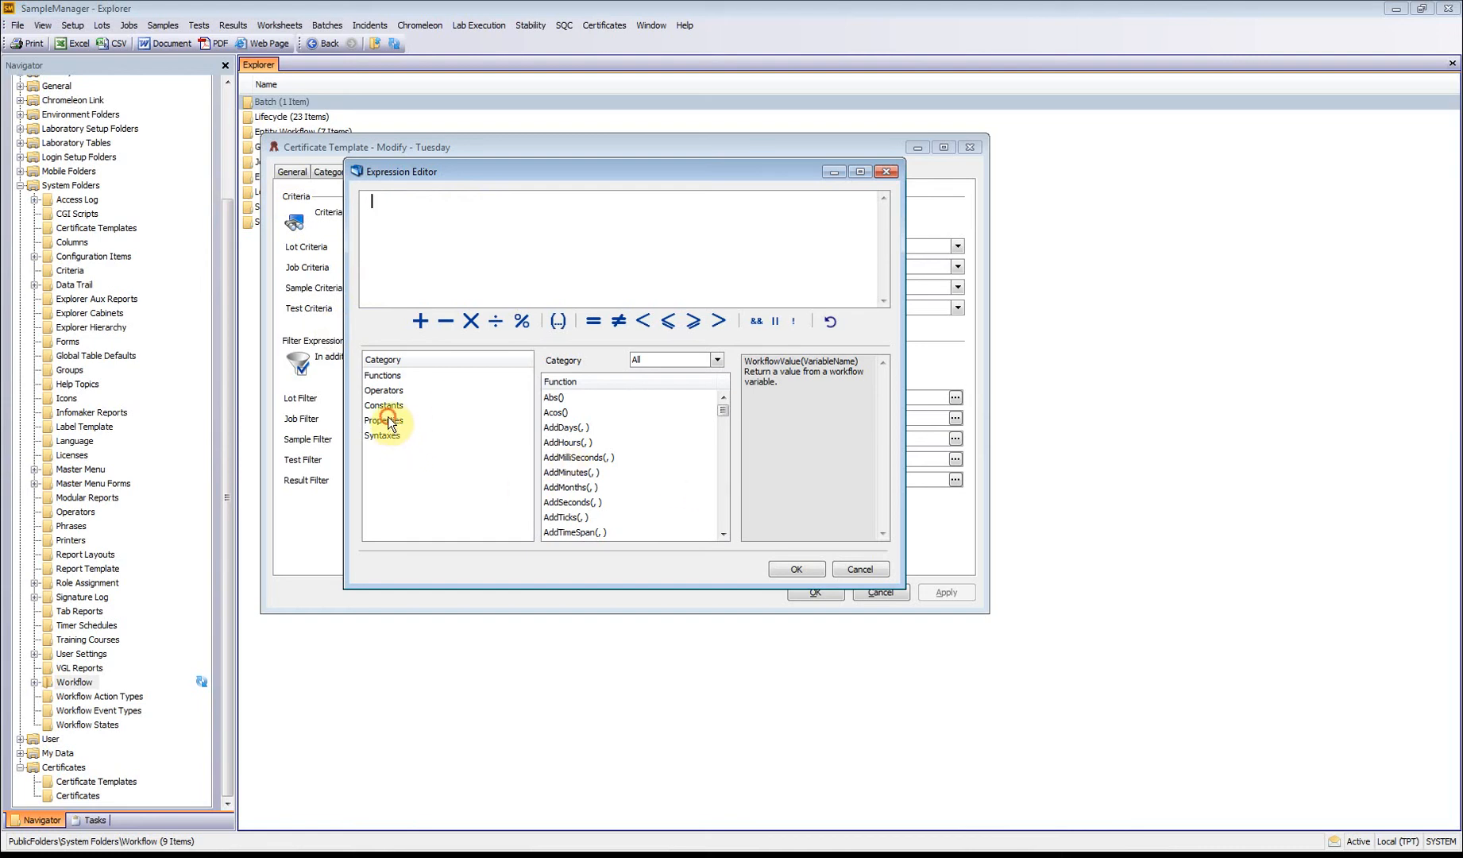
left_click_drag(724, 382, 720, 451)
double_click(597, 498)
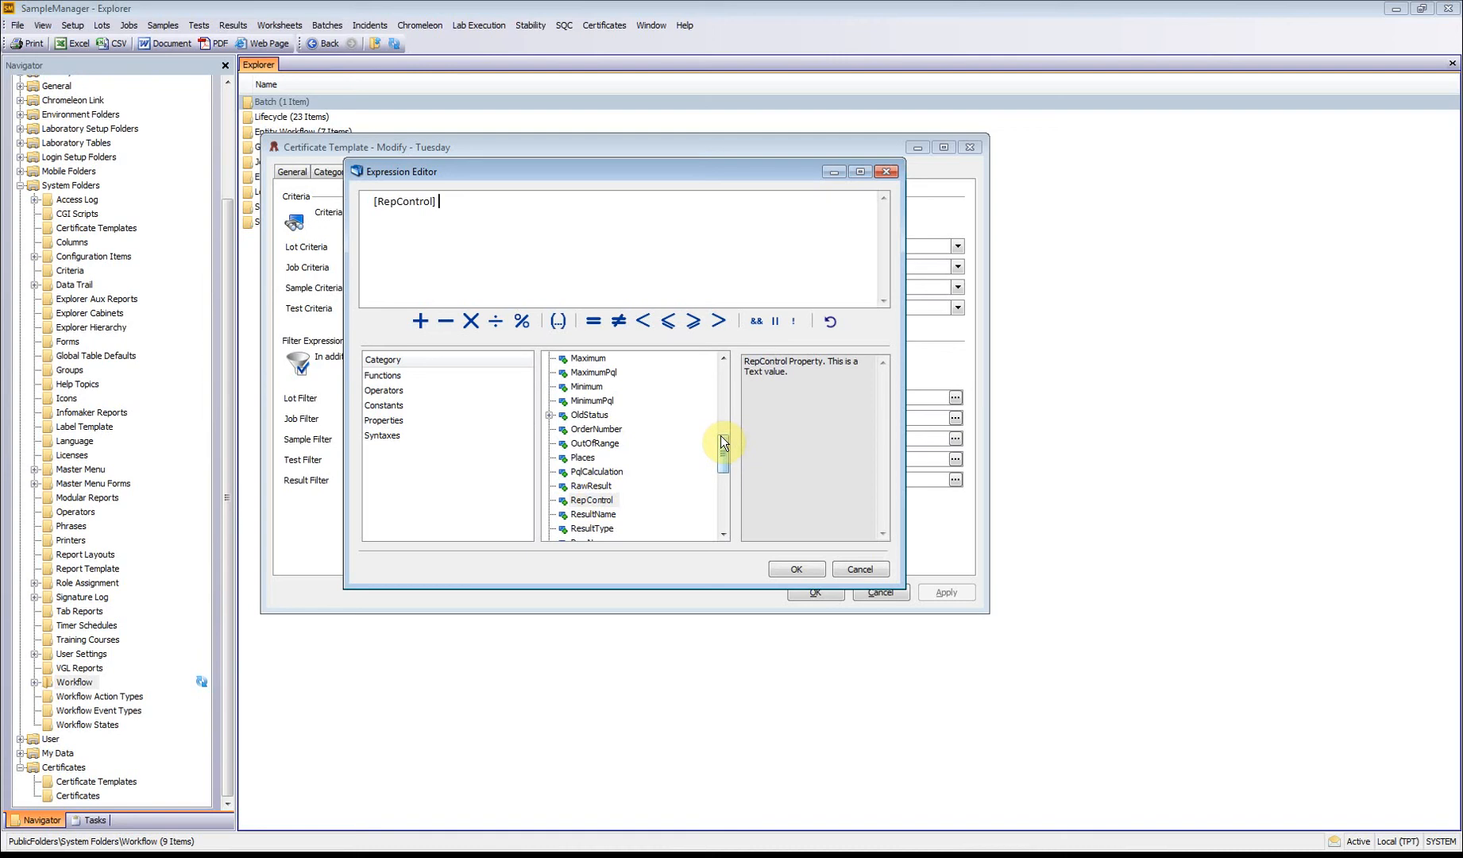
type("= 'R'")
left_click(858, 569)
left_click(695, 452)
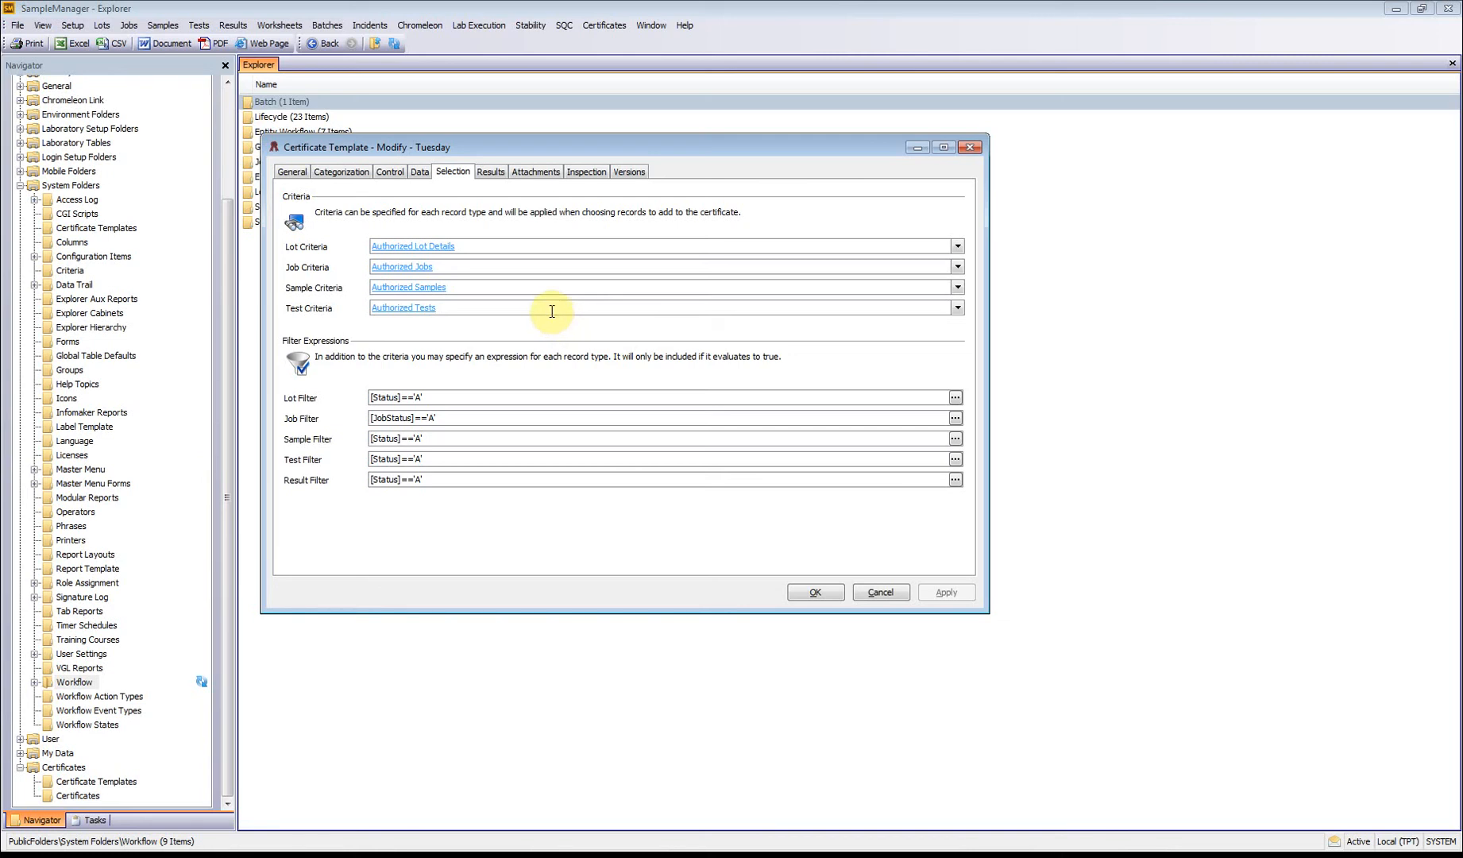
Step: Review the template's reported results, set the inspection plan for certificate approval to System, and save the template
left_click(490, 172)
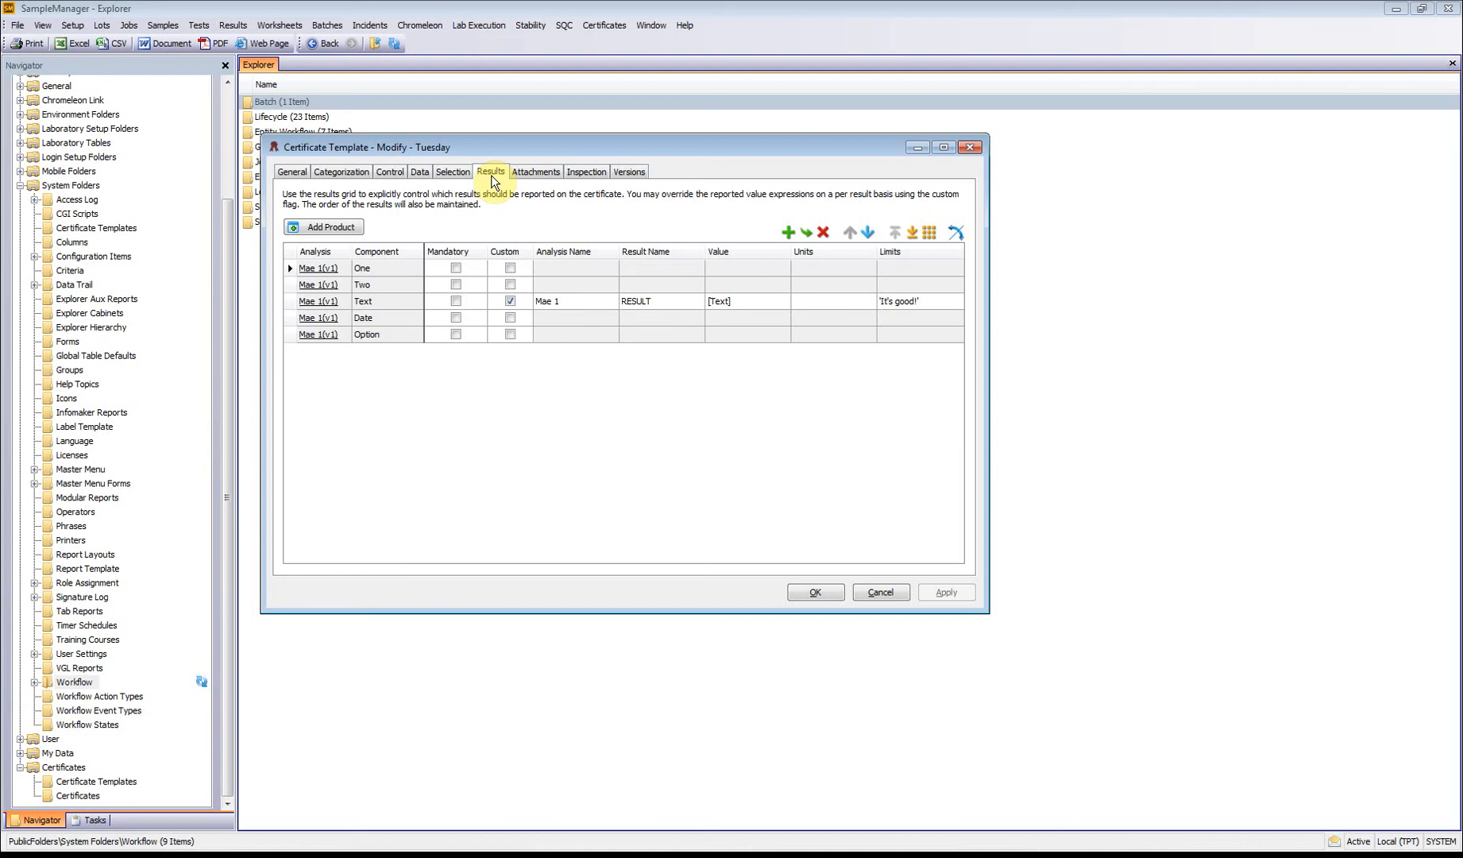
left_click(392, 171)
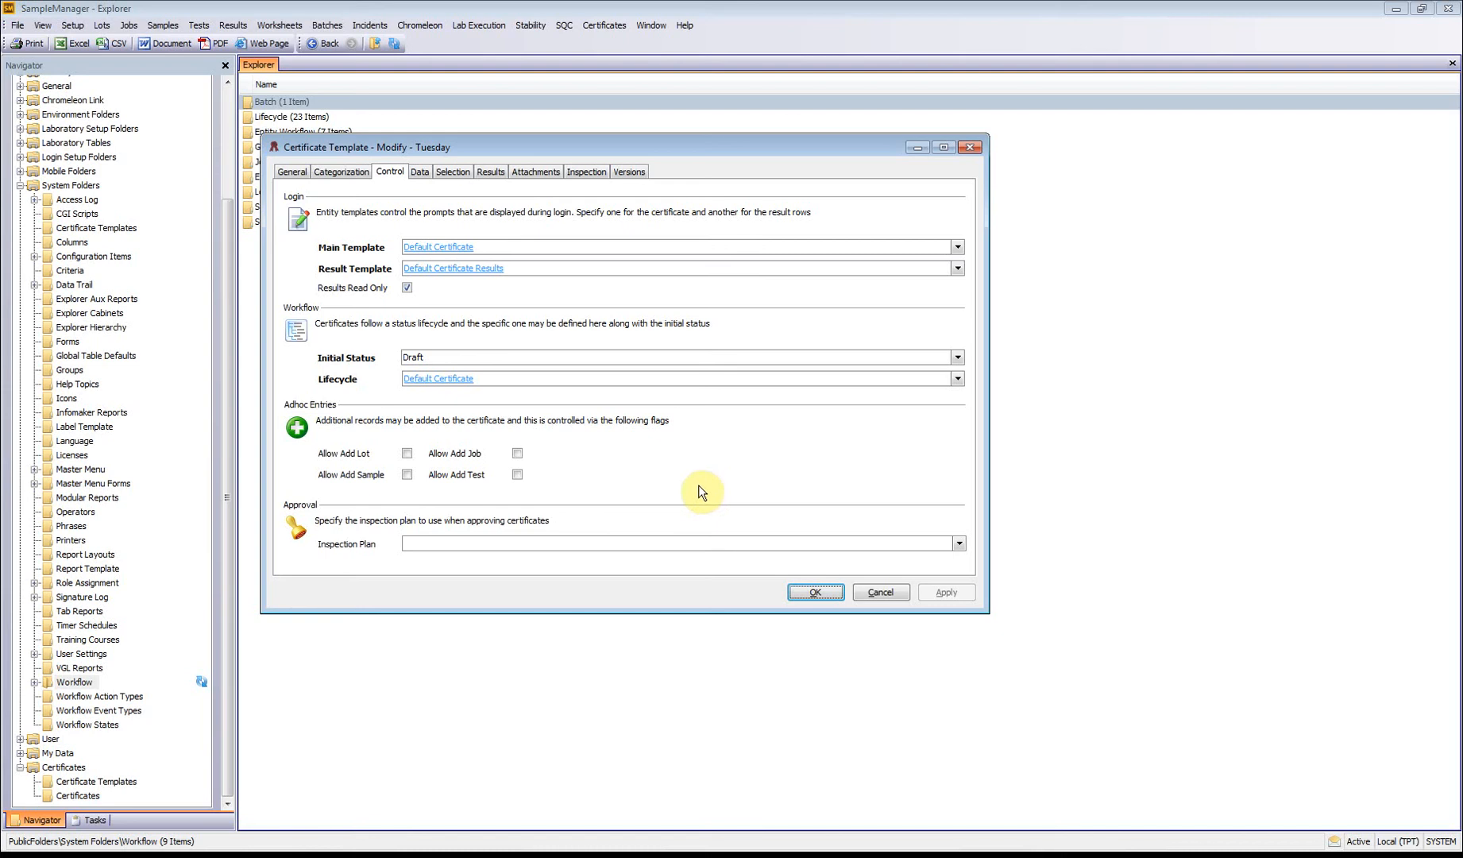
left_click(957, 544)
left_click(579, 579)
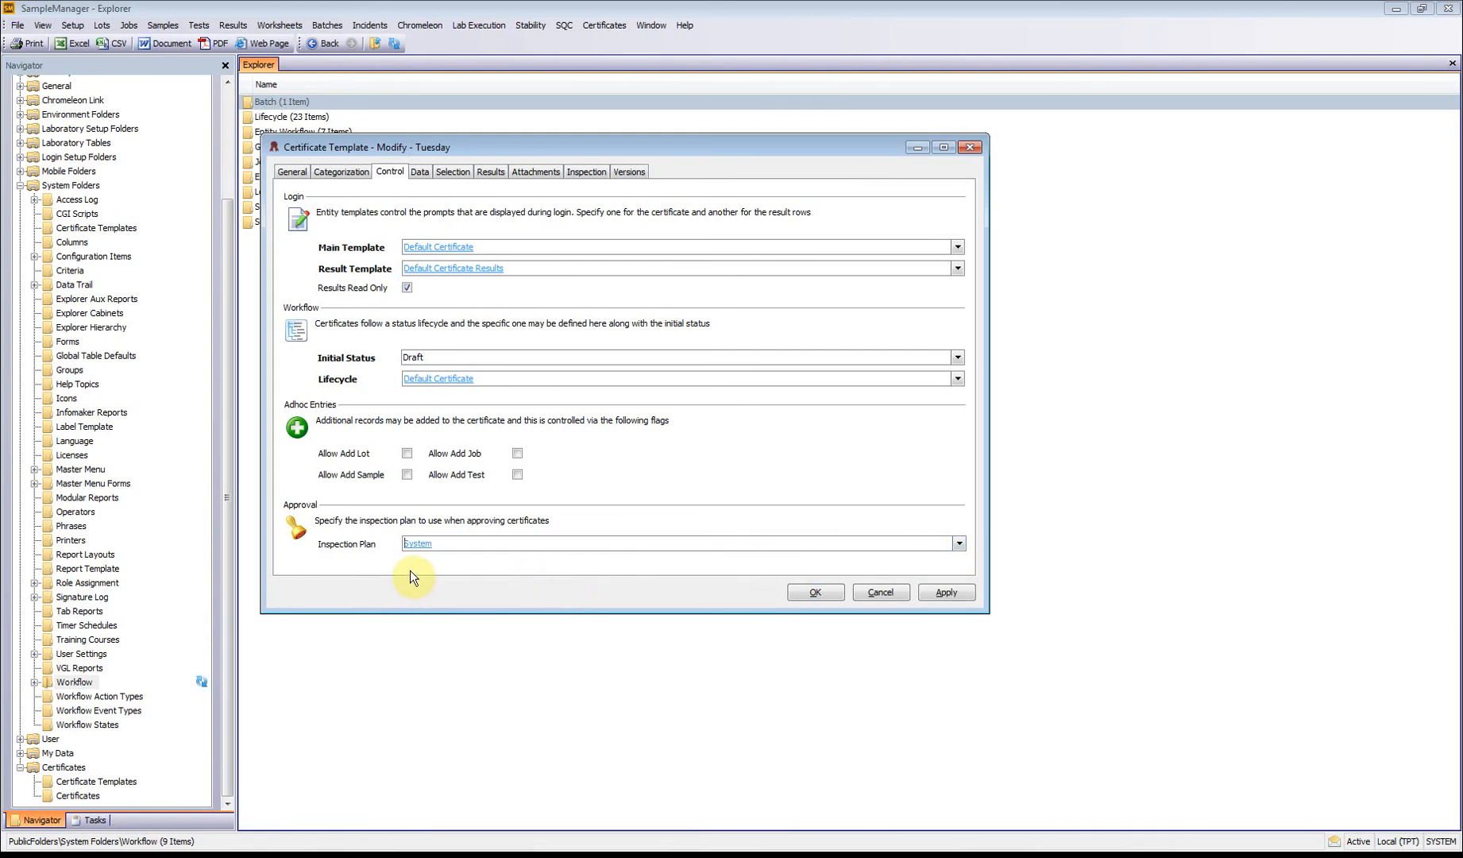
left_click(812, 592)
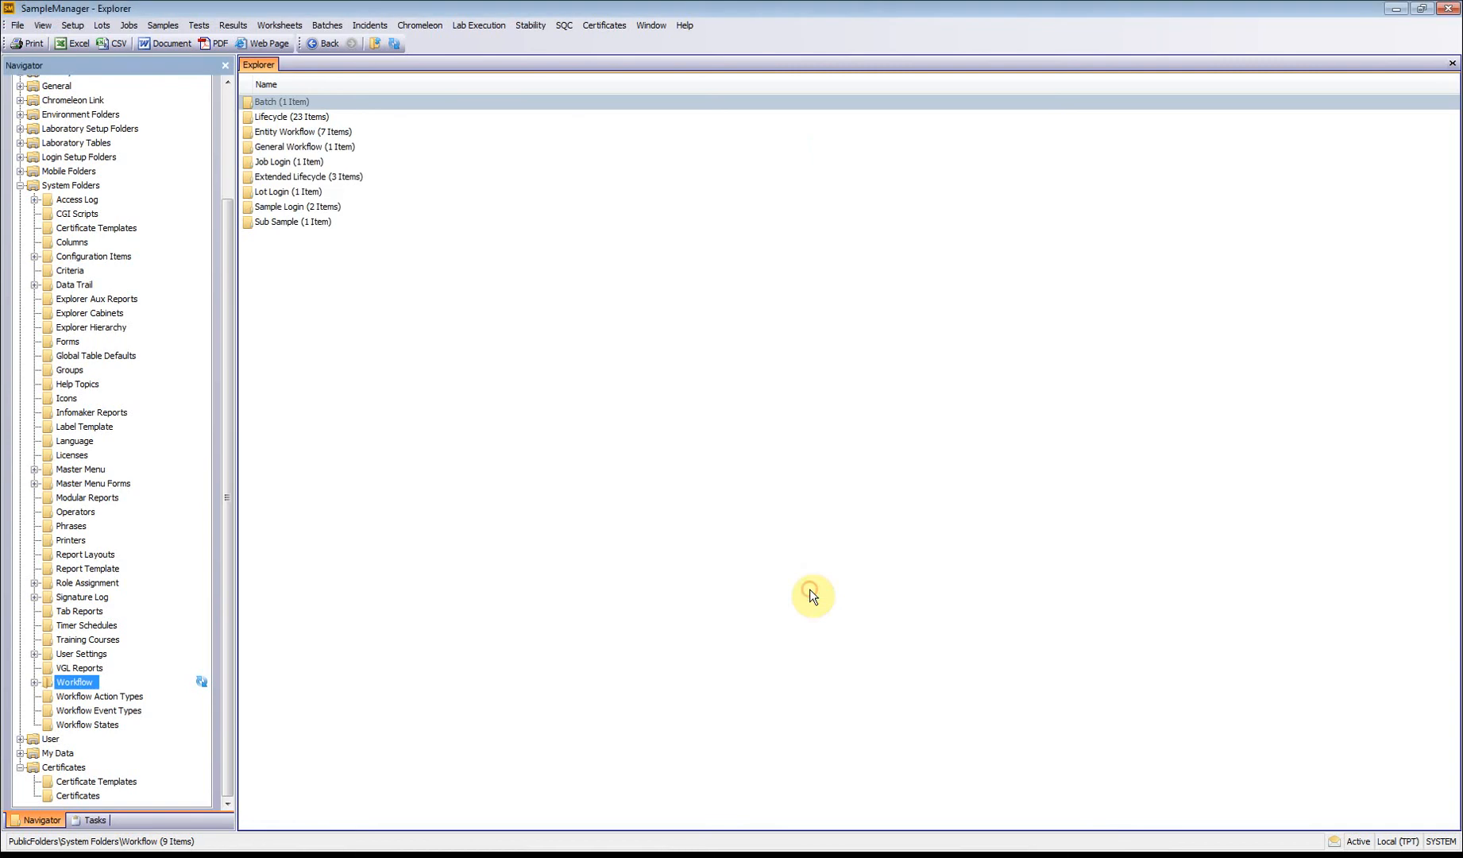
left_click(604, 25)
mouse_move(610, 62)
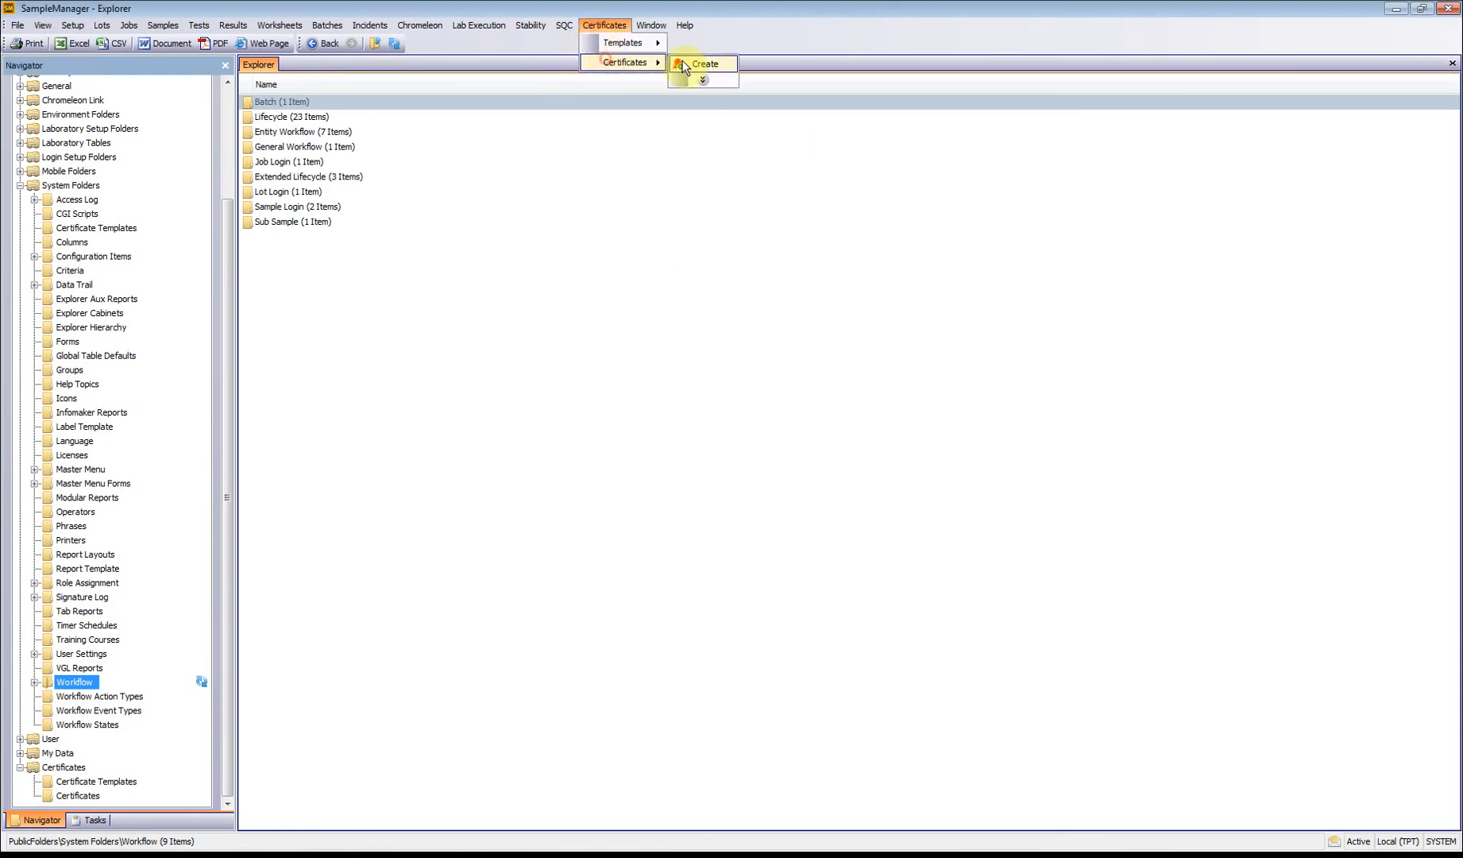
left_click(706, 64)
left_click(850, 439)
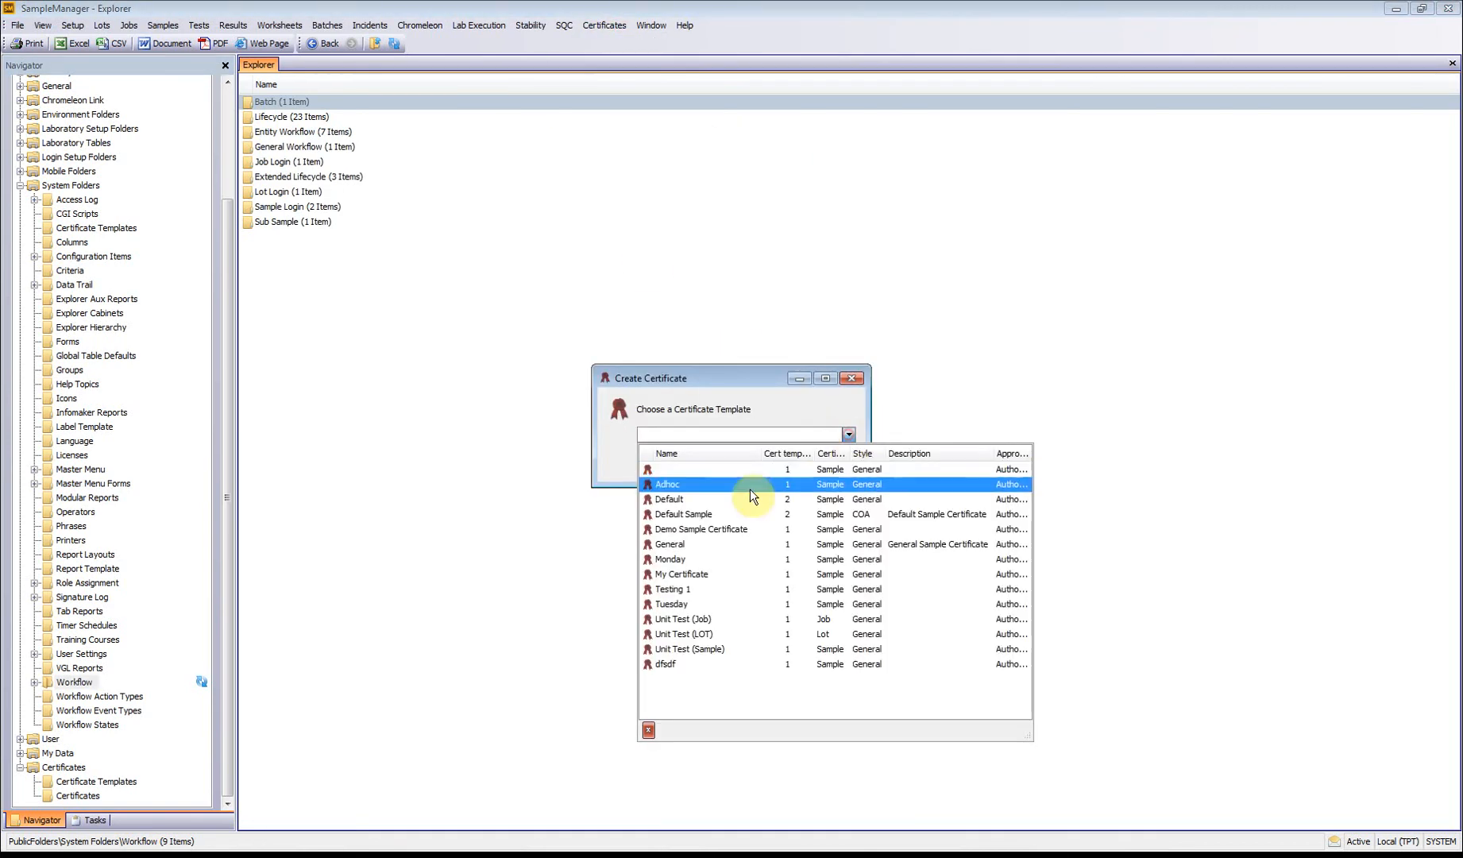
left_click(681, 609)
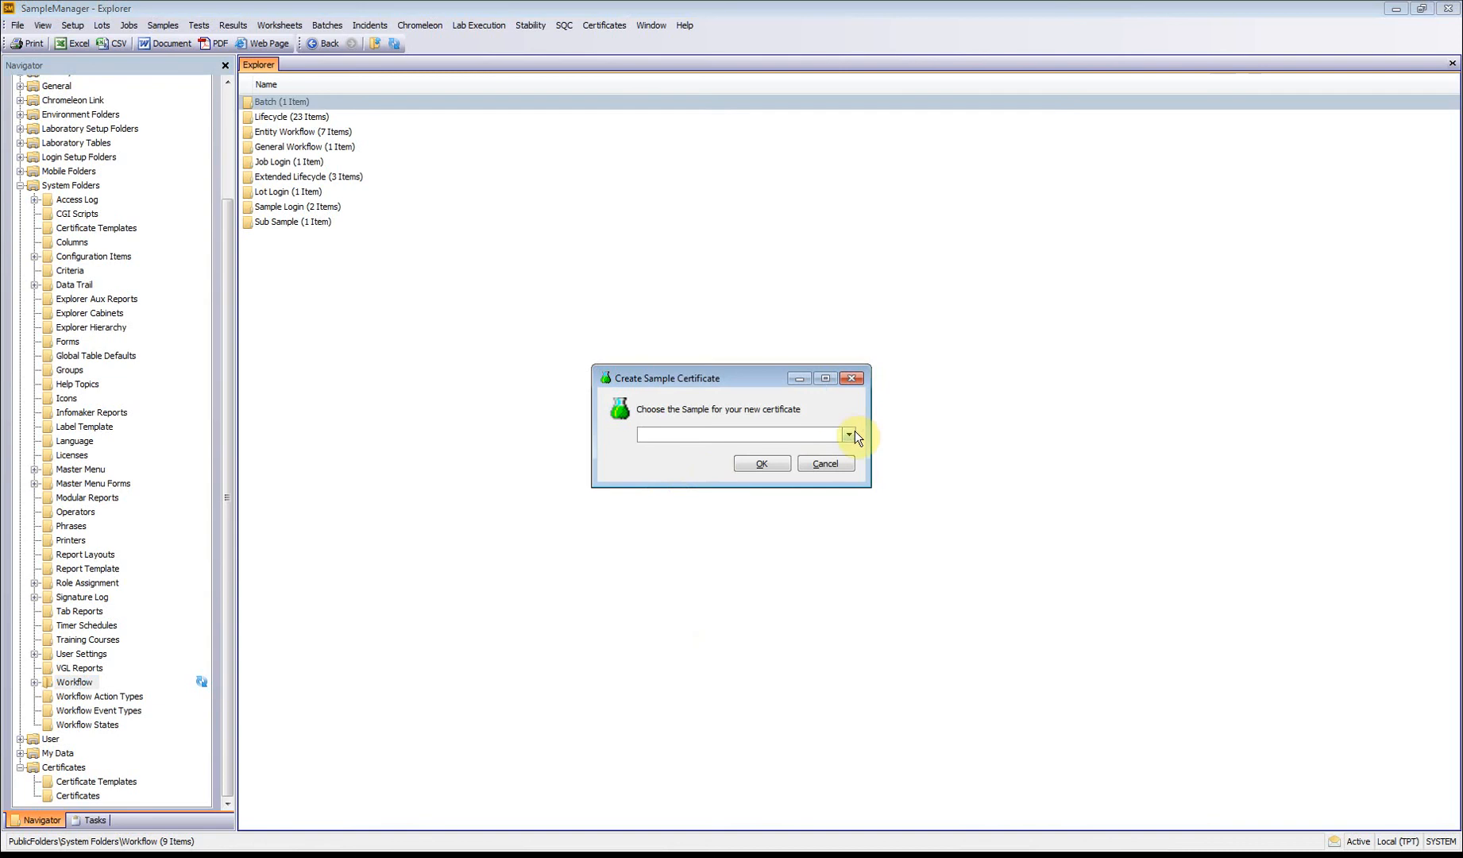
left_click(856, 435)
left_click(715, 488)
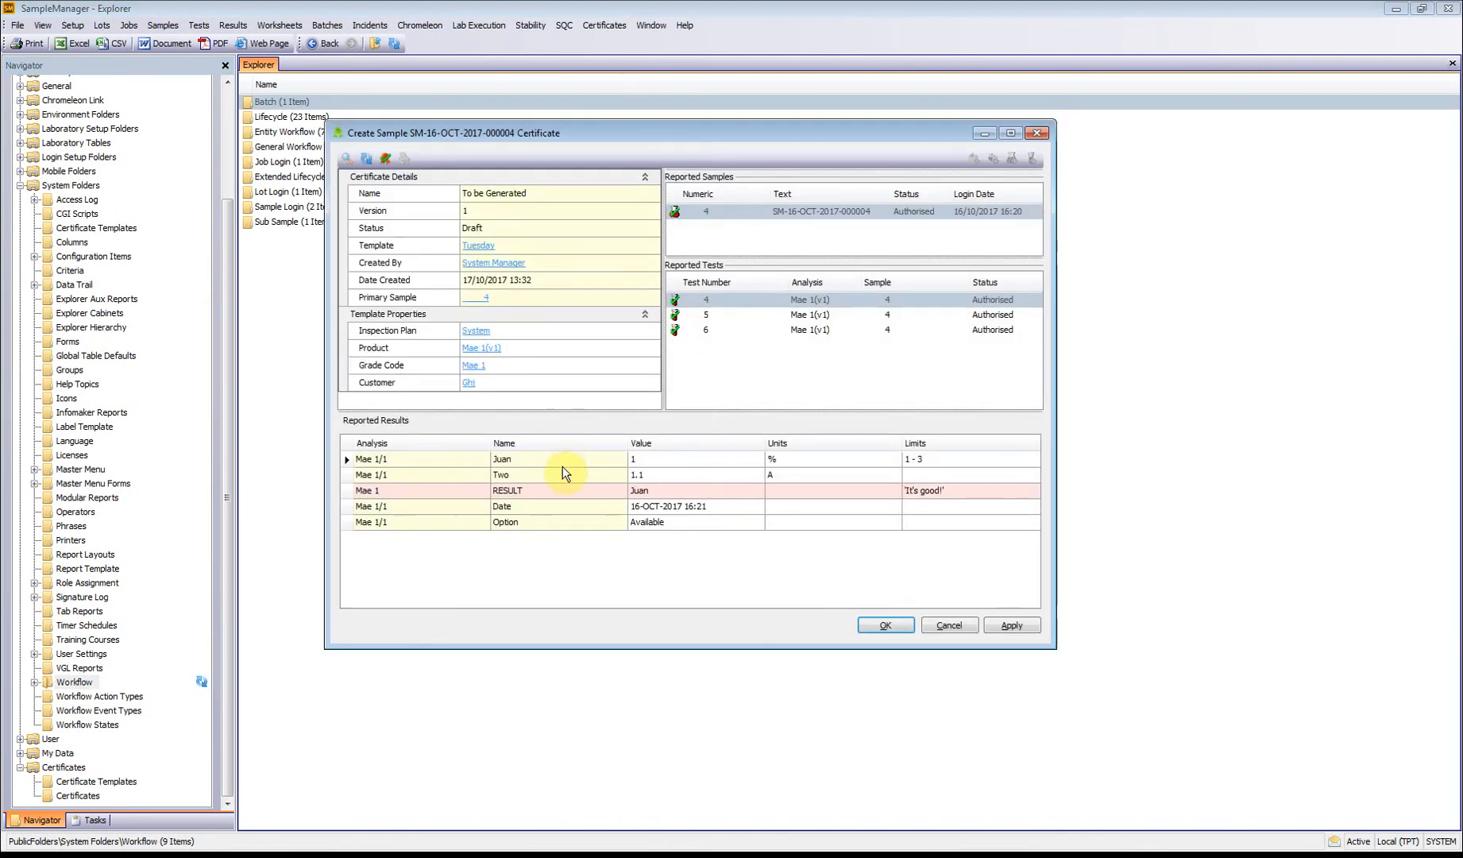
Step: Save and authorize the new sample certificate, confirming the request
left_click(386, 161)
left_click(699, 451)
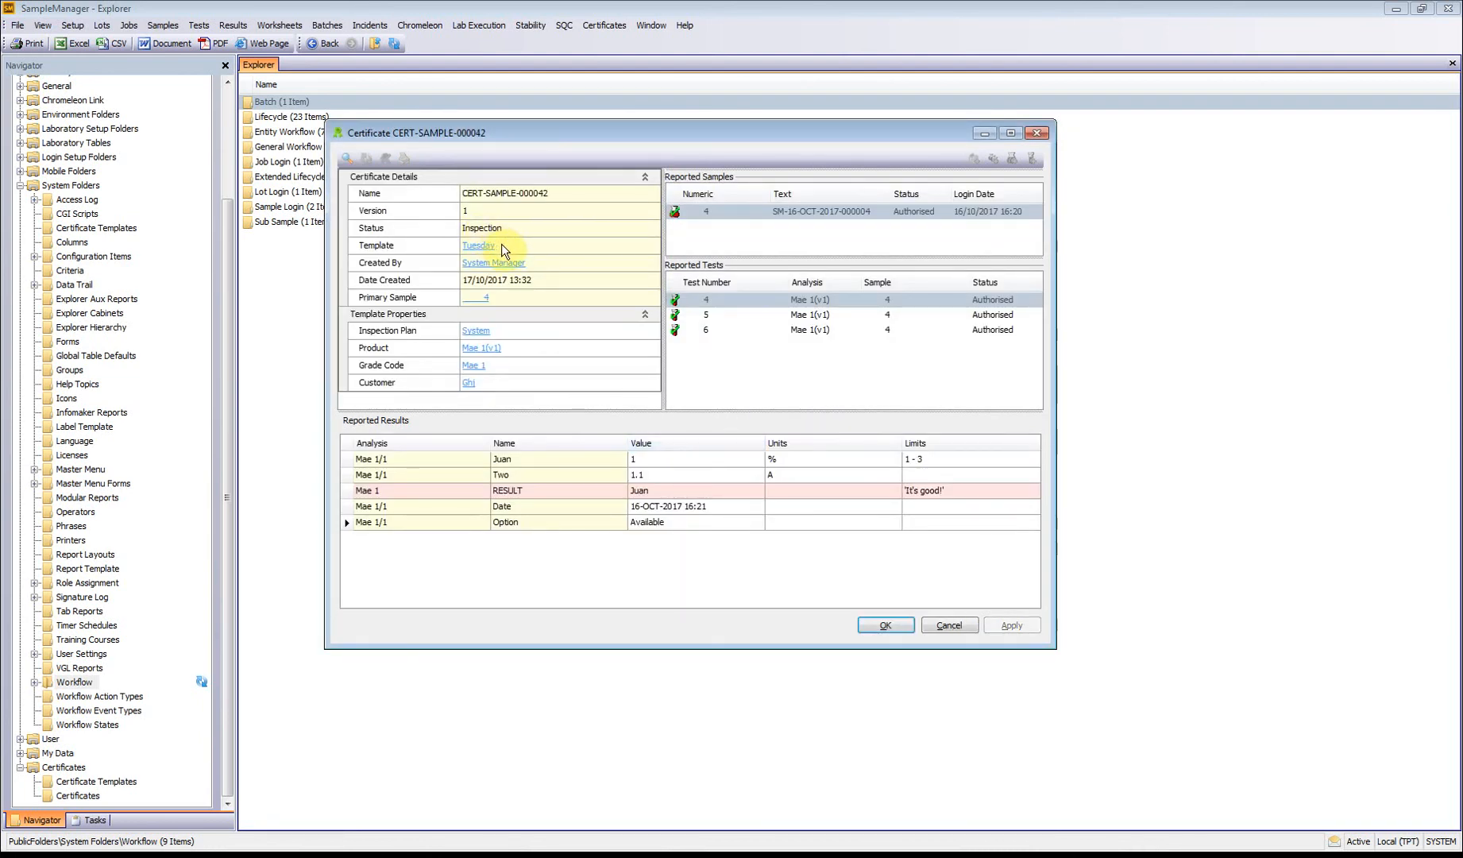
left_click(948, 626)
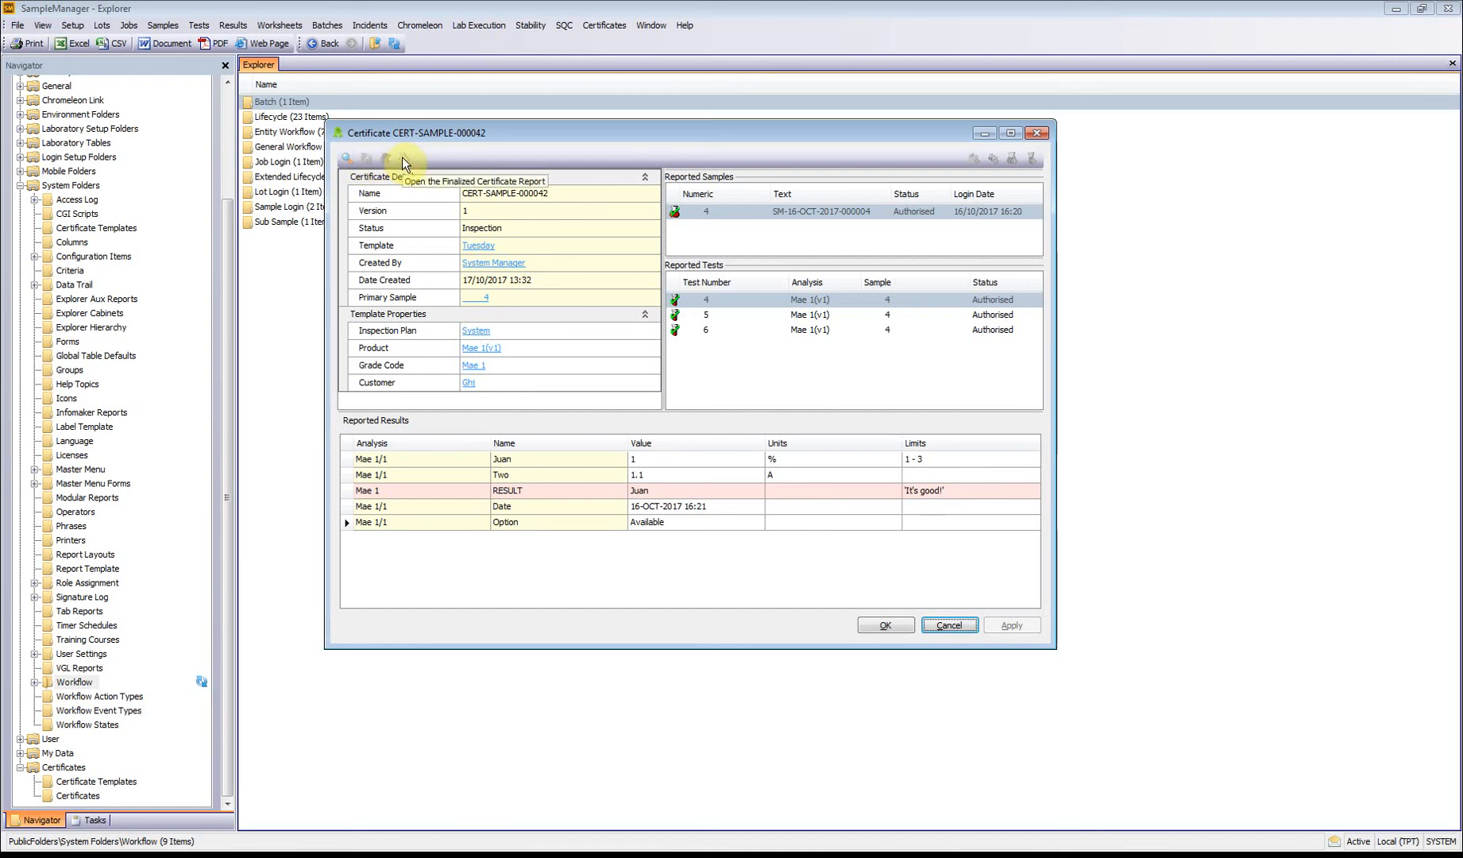
Step: Preview the saved certificate's report and examine its header, sample details, measured results and footer
left_click(348, 159)
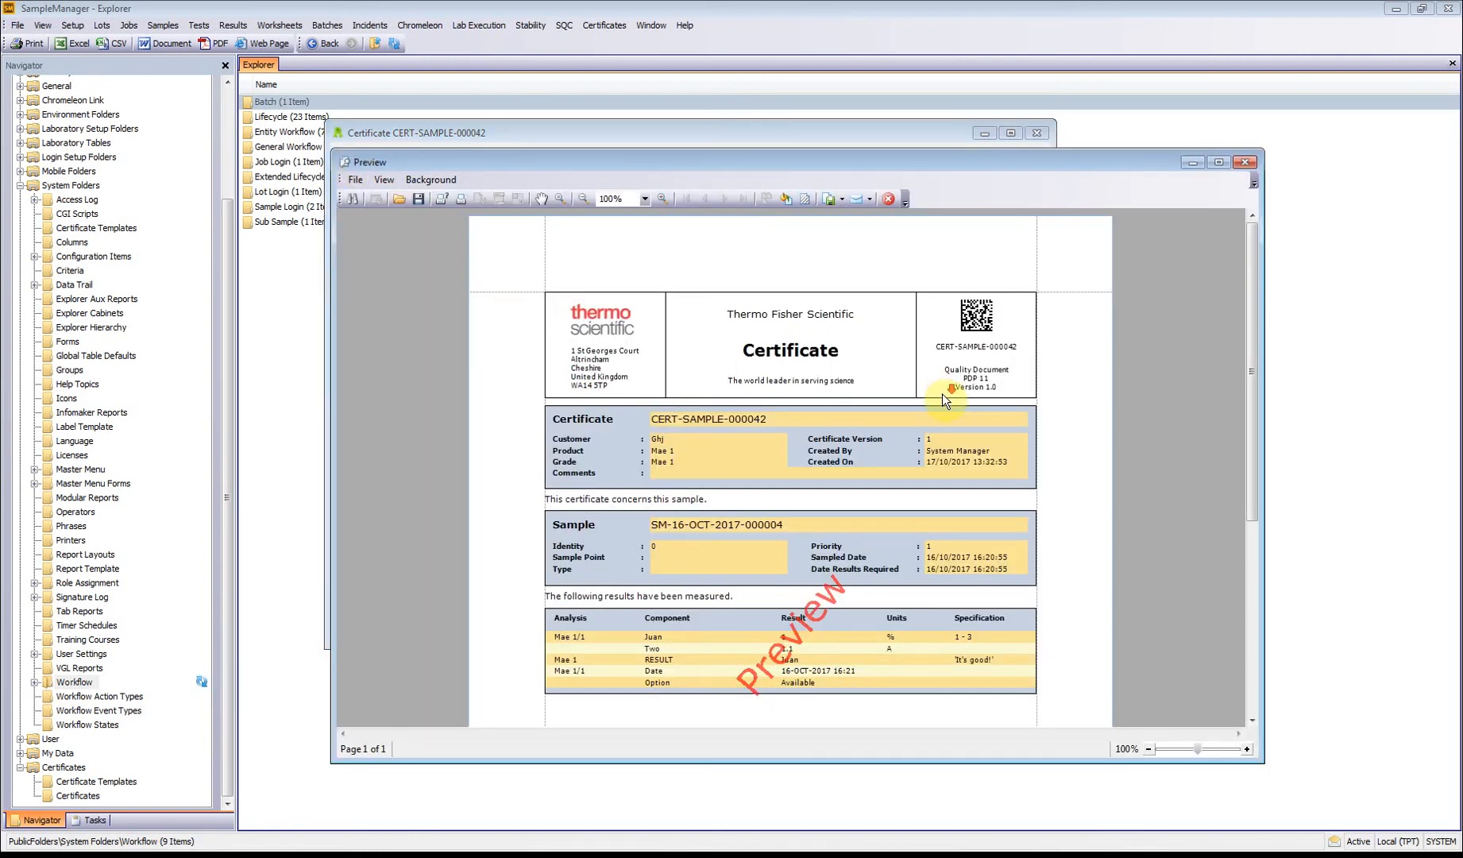
scroll(826, 555, "down", 5)
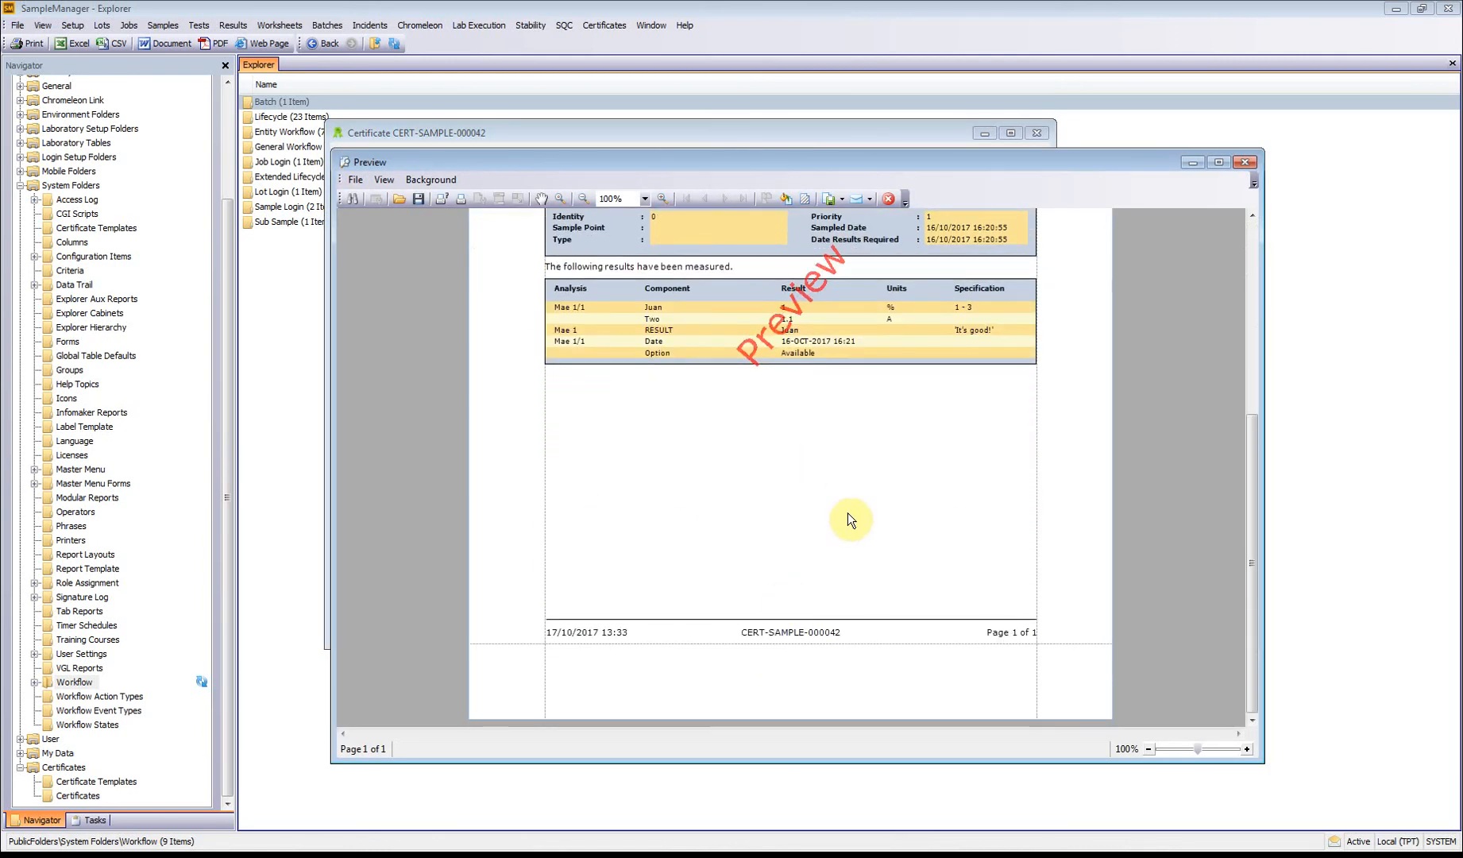
scroll(842, 526, "up", 5)
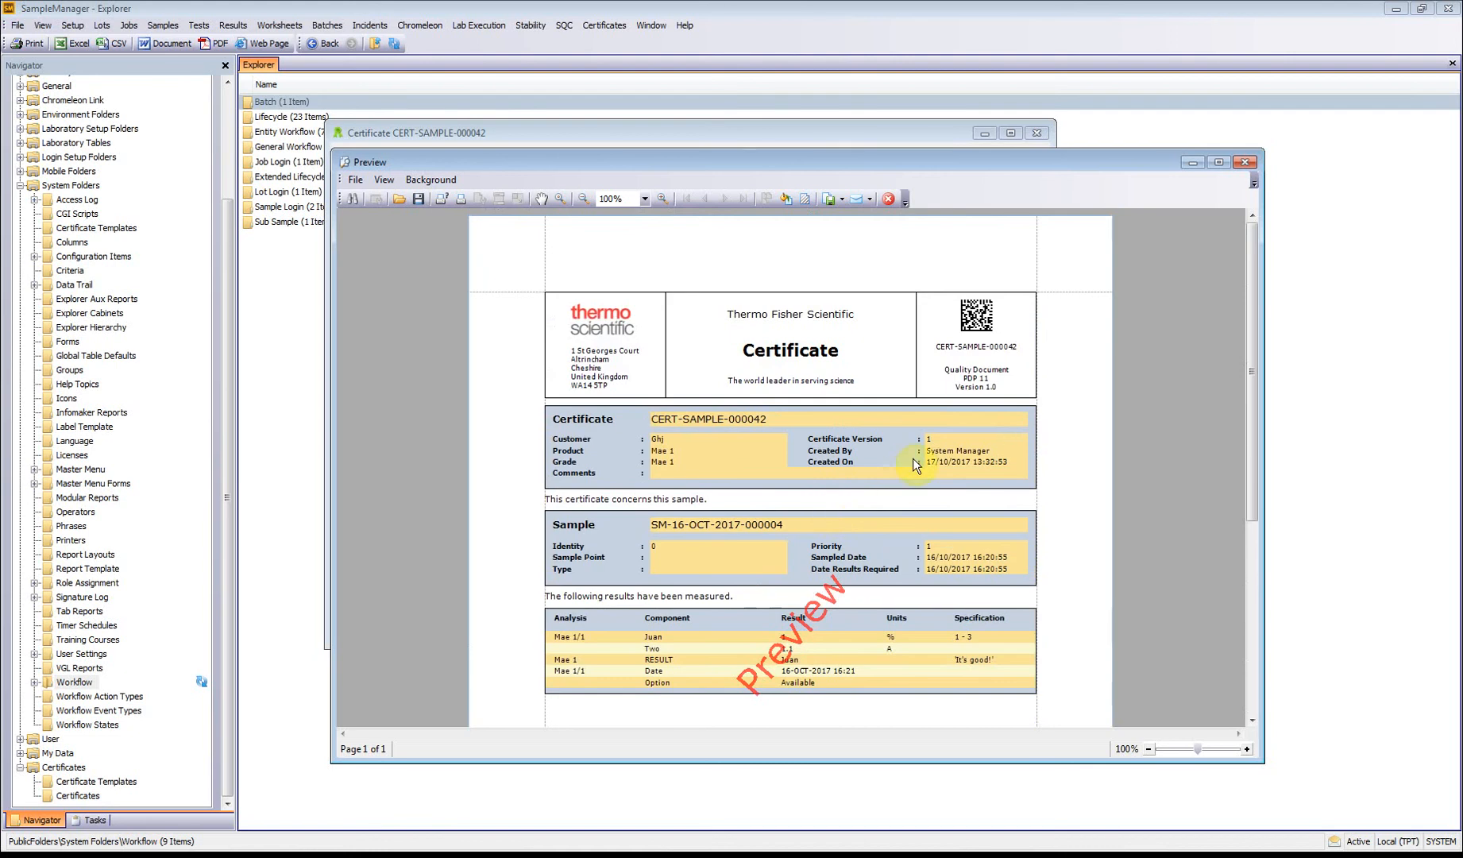
Step: Close the report preview and certificate details, and open CERT-SAMPLE-000042 for approval from the certificates list
left_click(1245, 163)
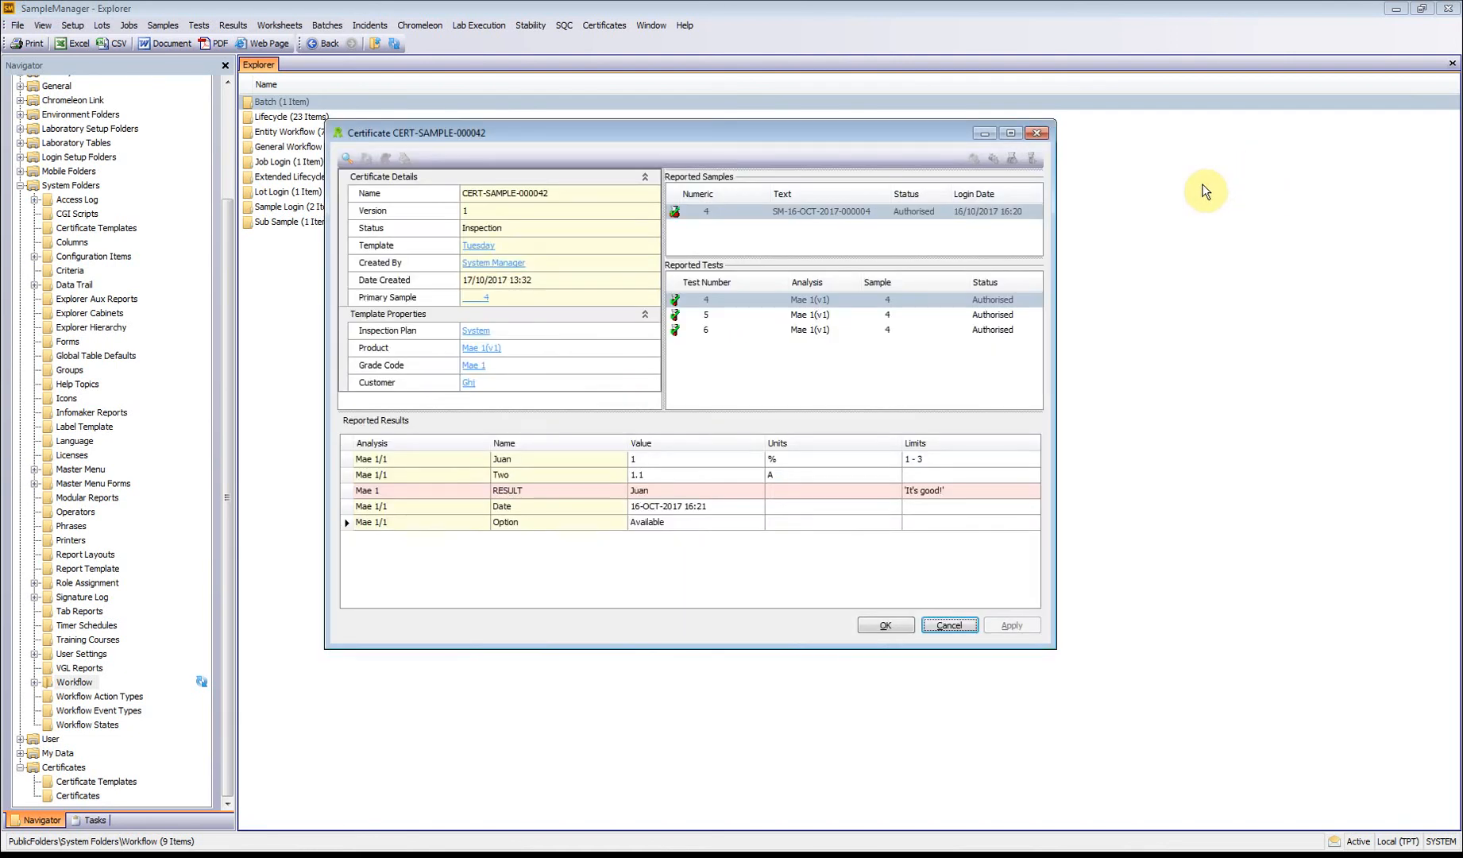
left_click(949, 625)
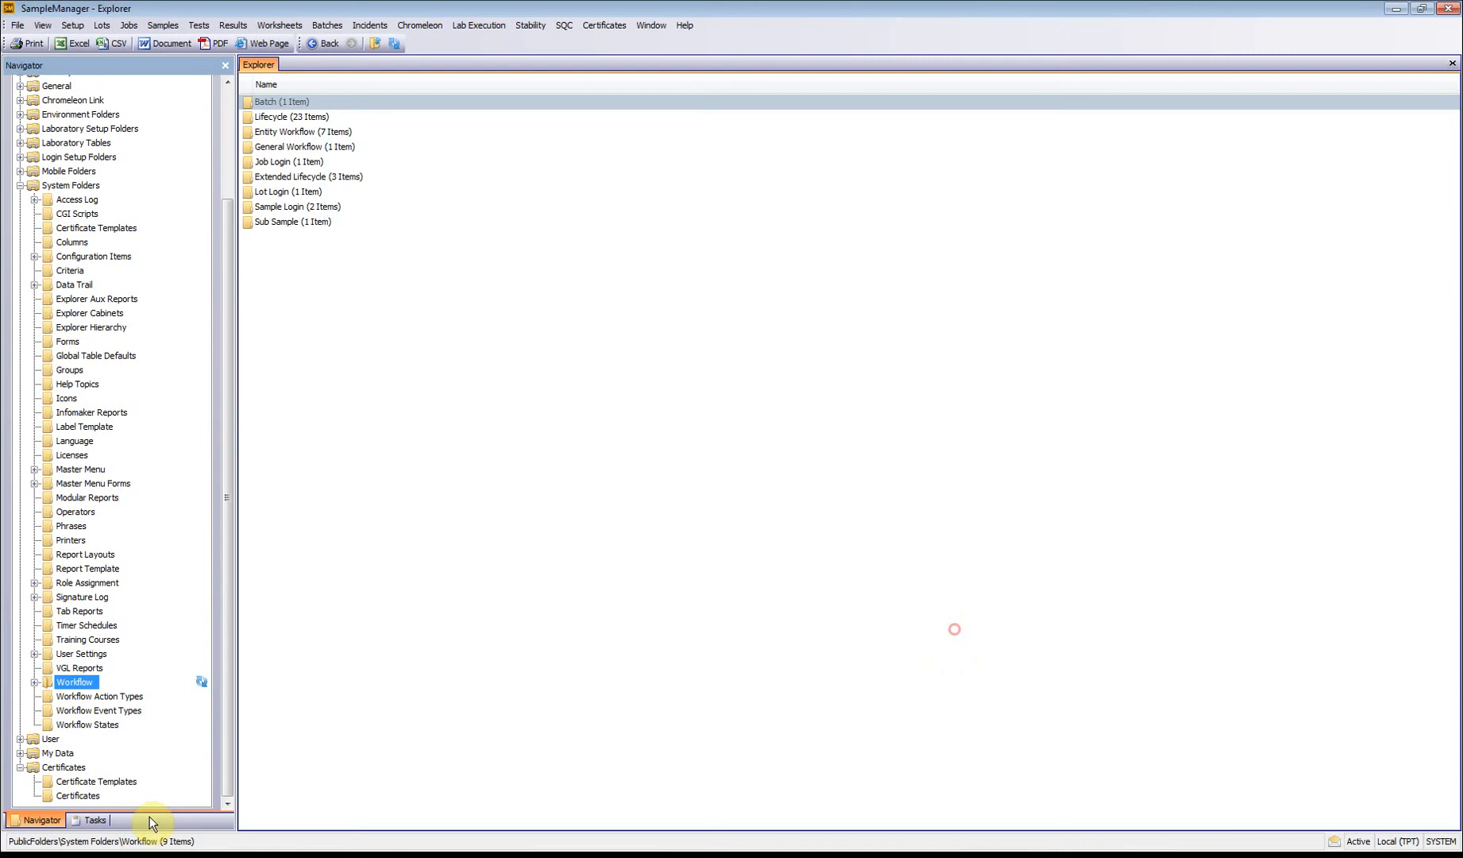
left_click(78, 795)
left_click(337, 521)
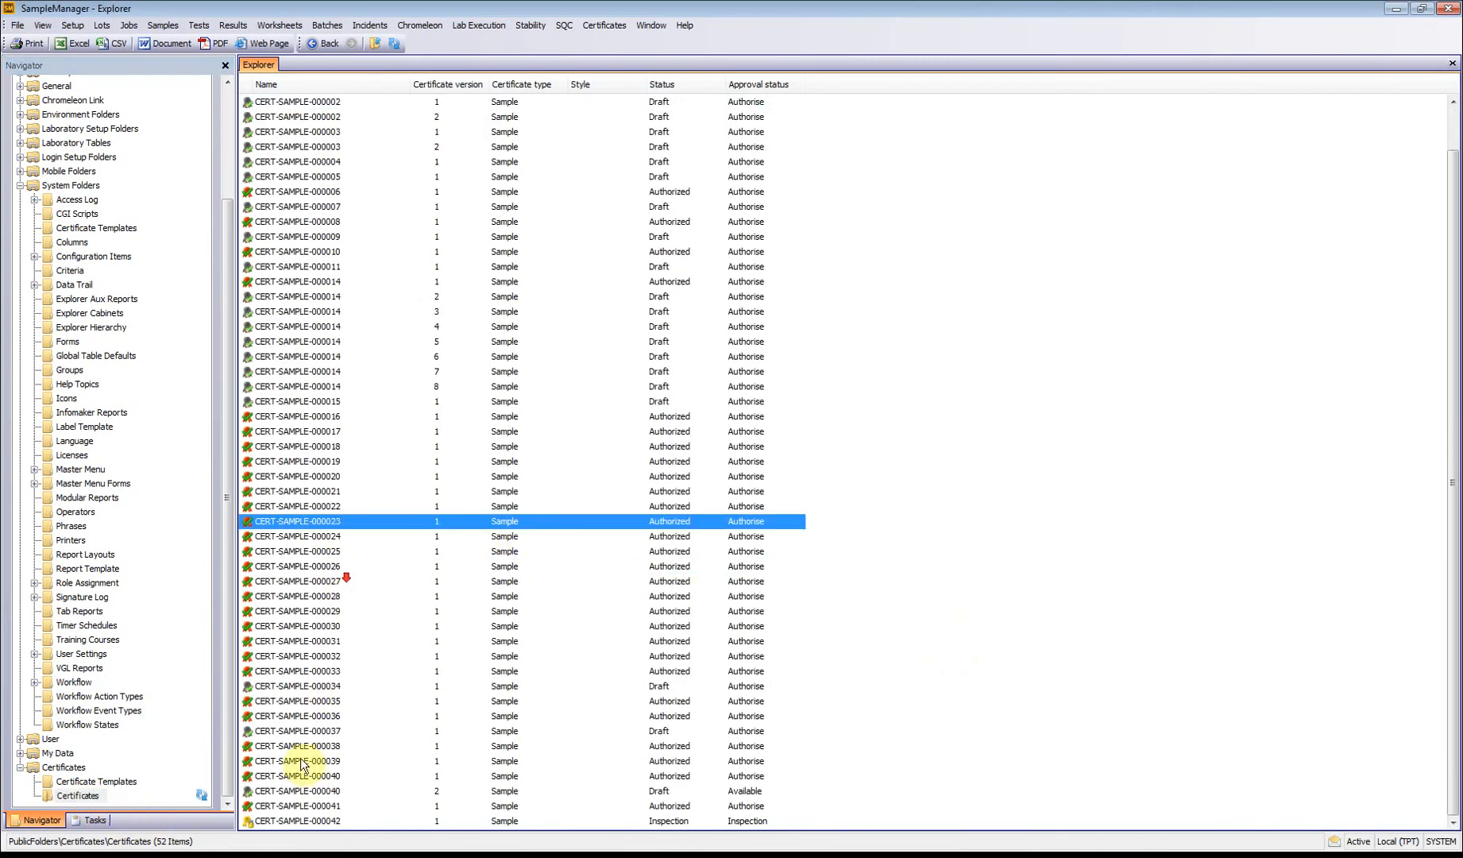
right_click(305, 817)
mouse_move(370, 791)
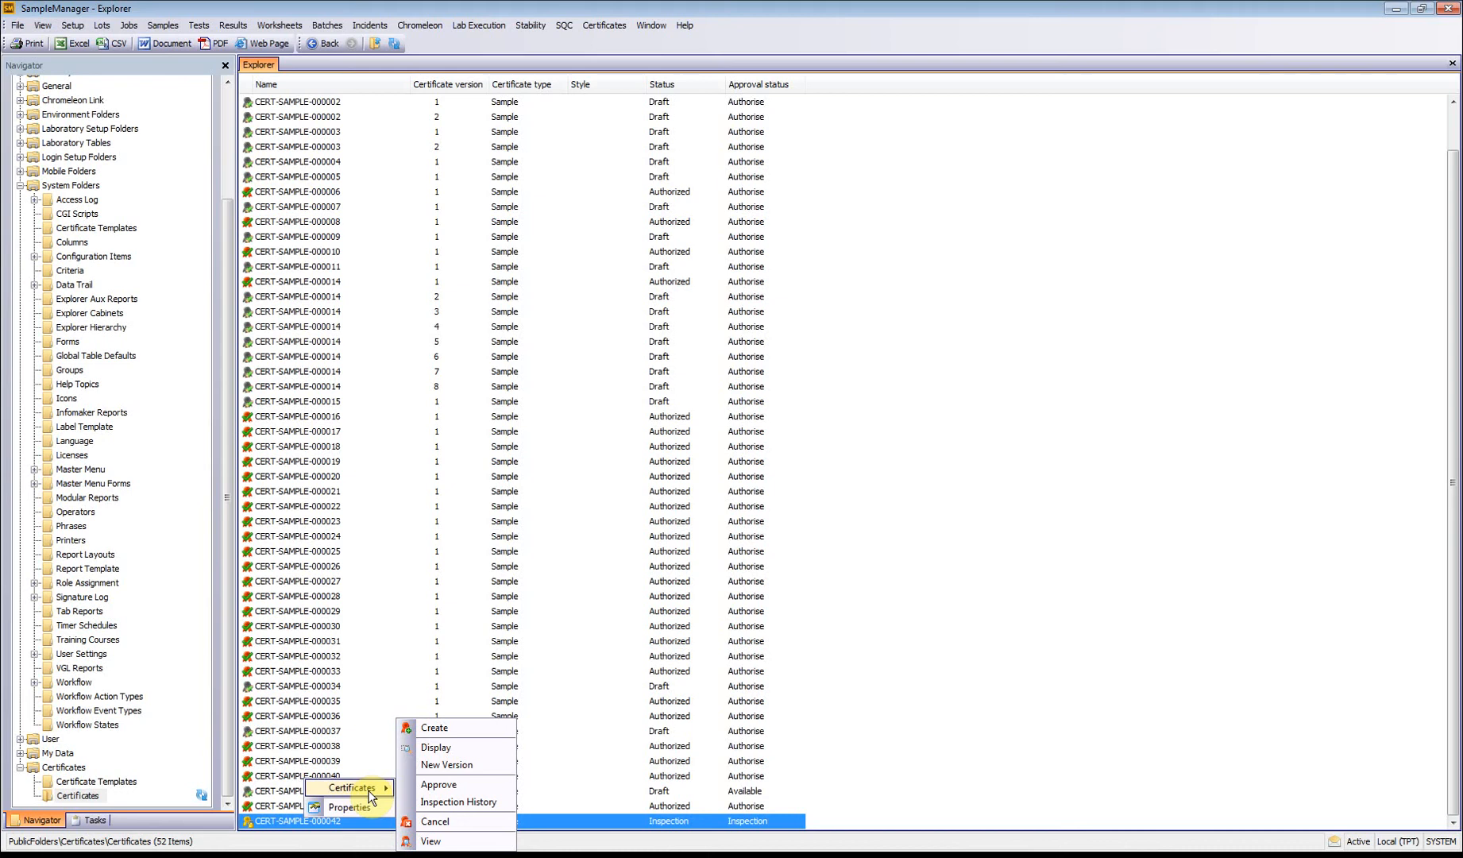
left_click(429, 785)
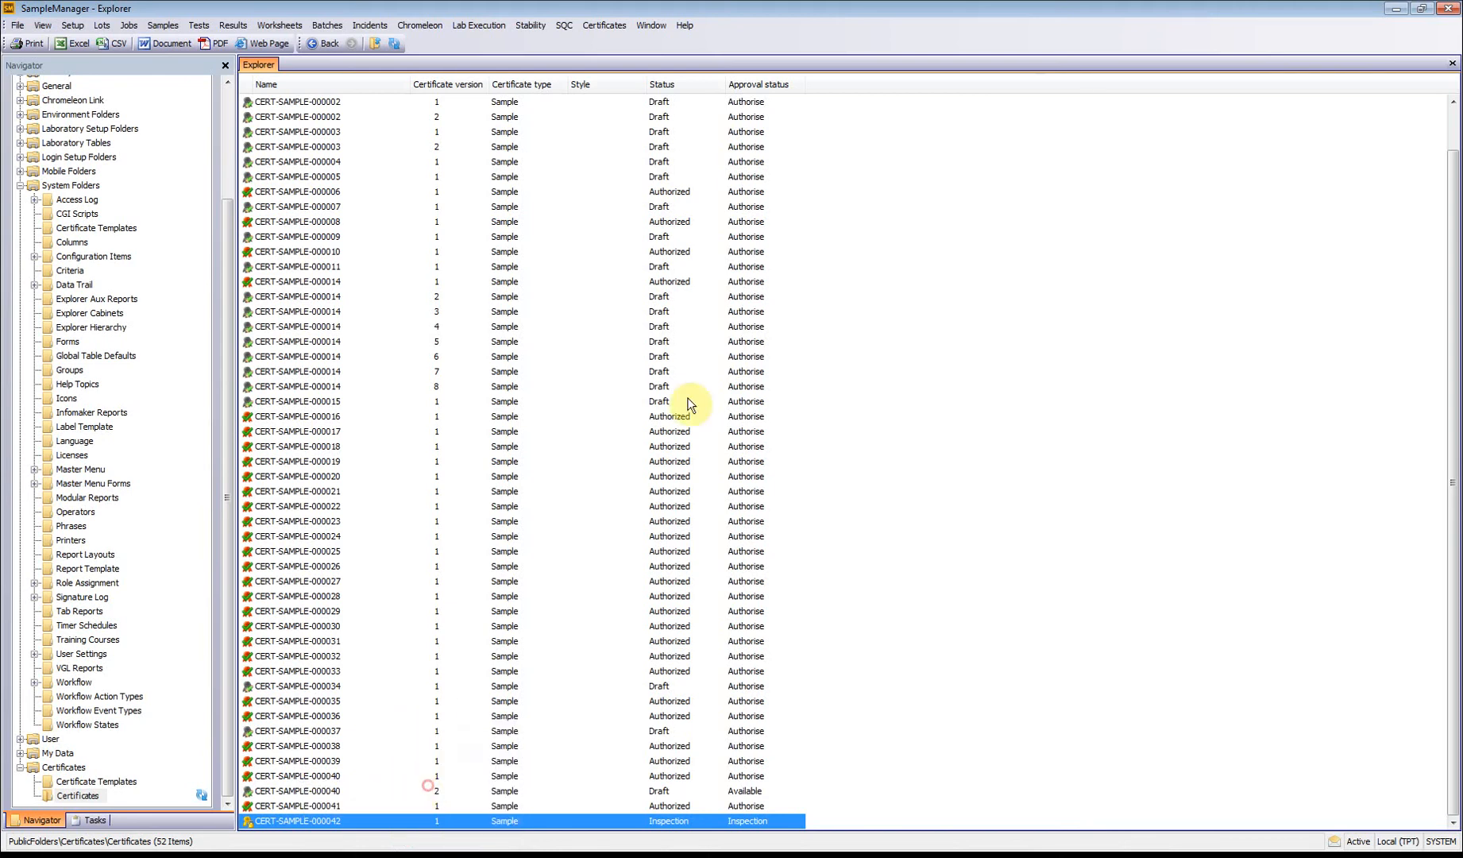
left_click(797, 459)
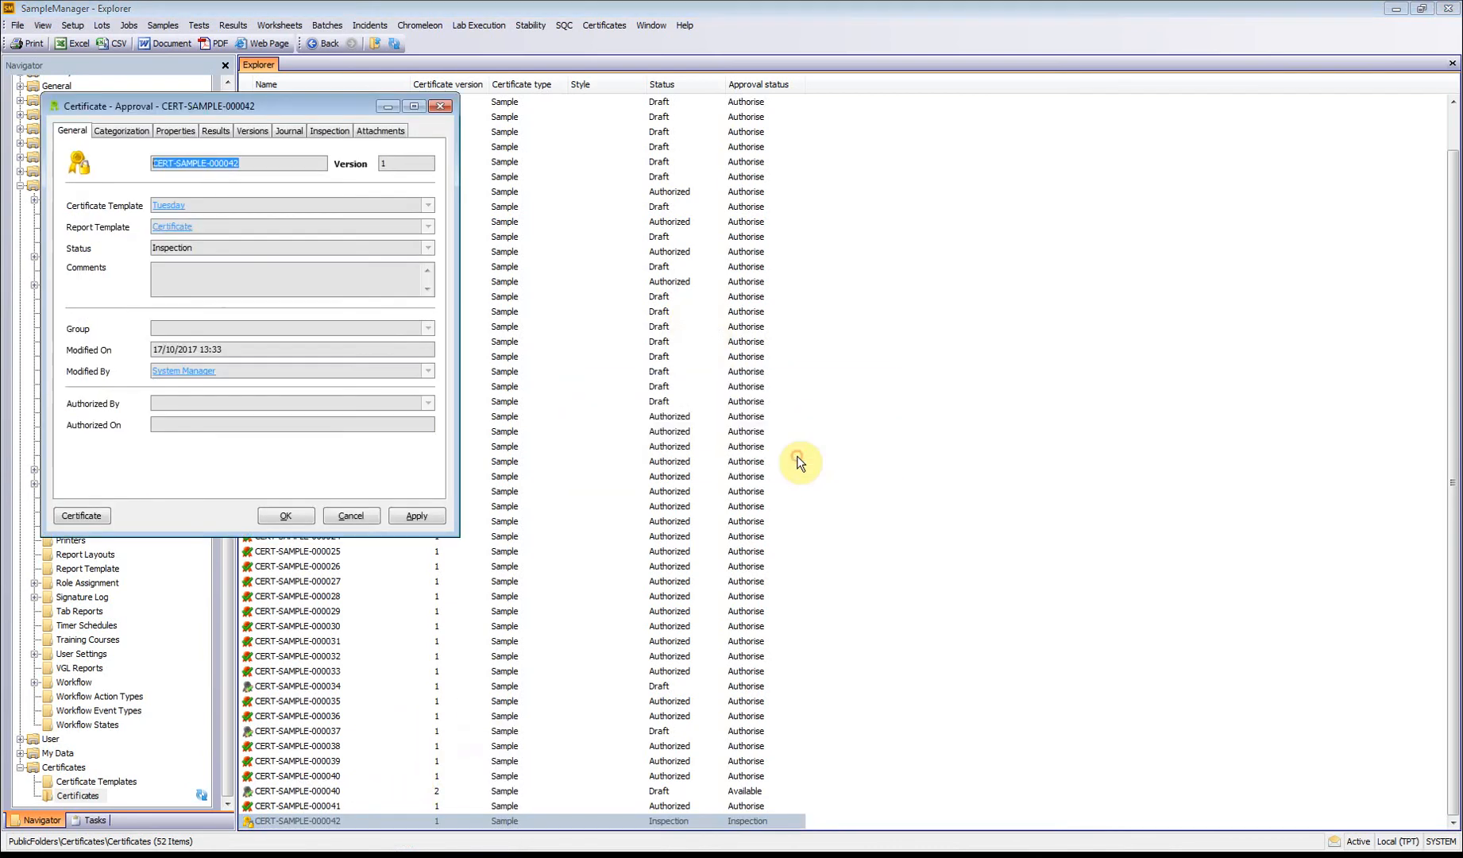
left_click_drag(155, 115, 561, 139)
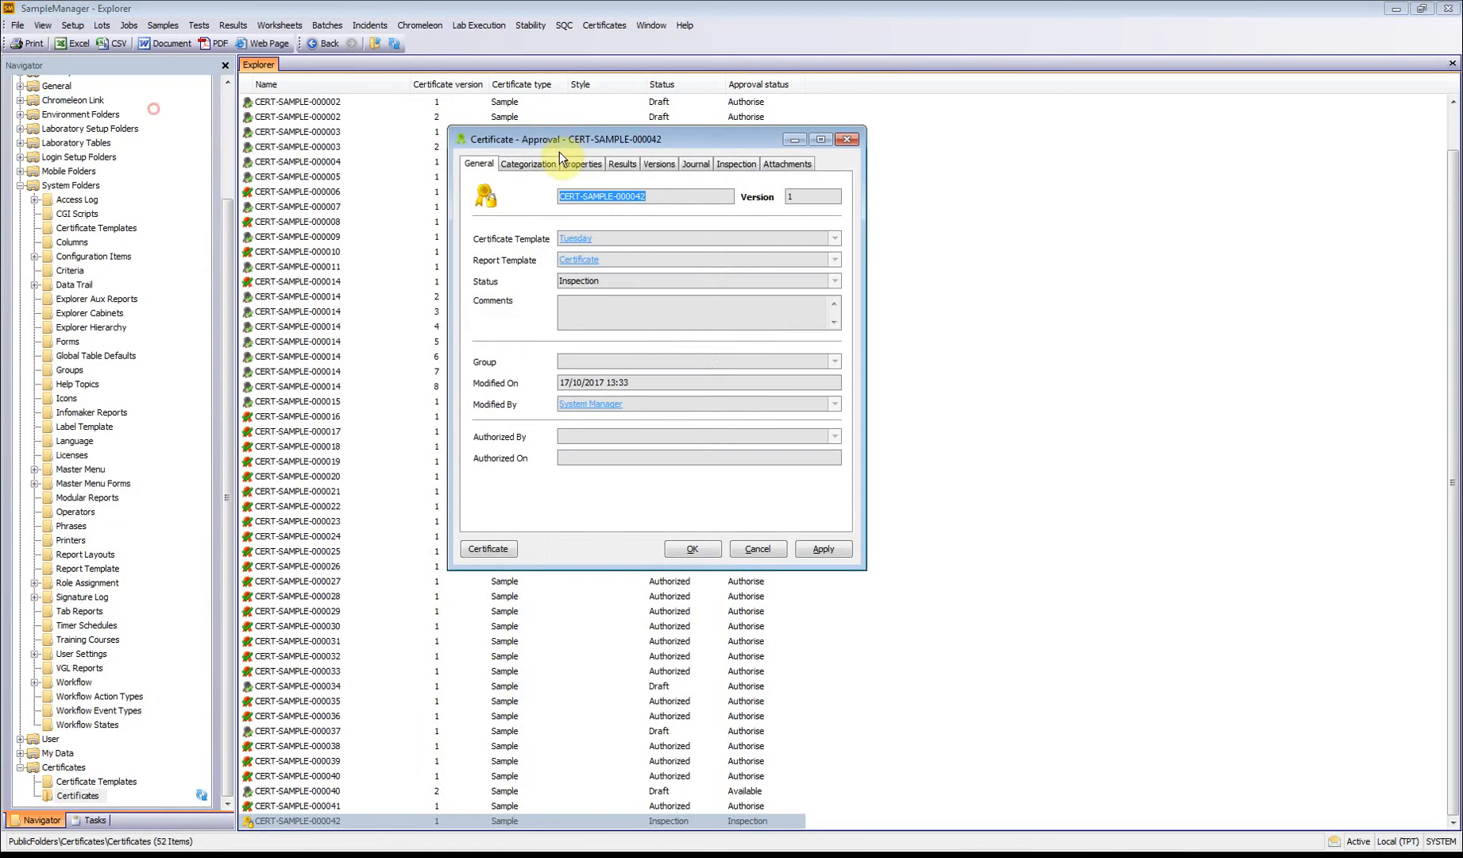
Step: Preview the certificate's report and review its categorization, properties, results and version details before approving
left_click(495, 556)
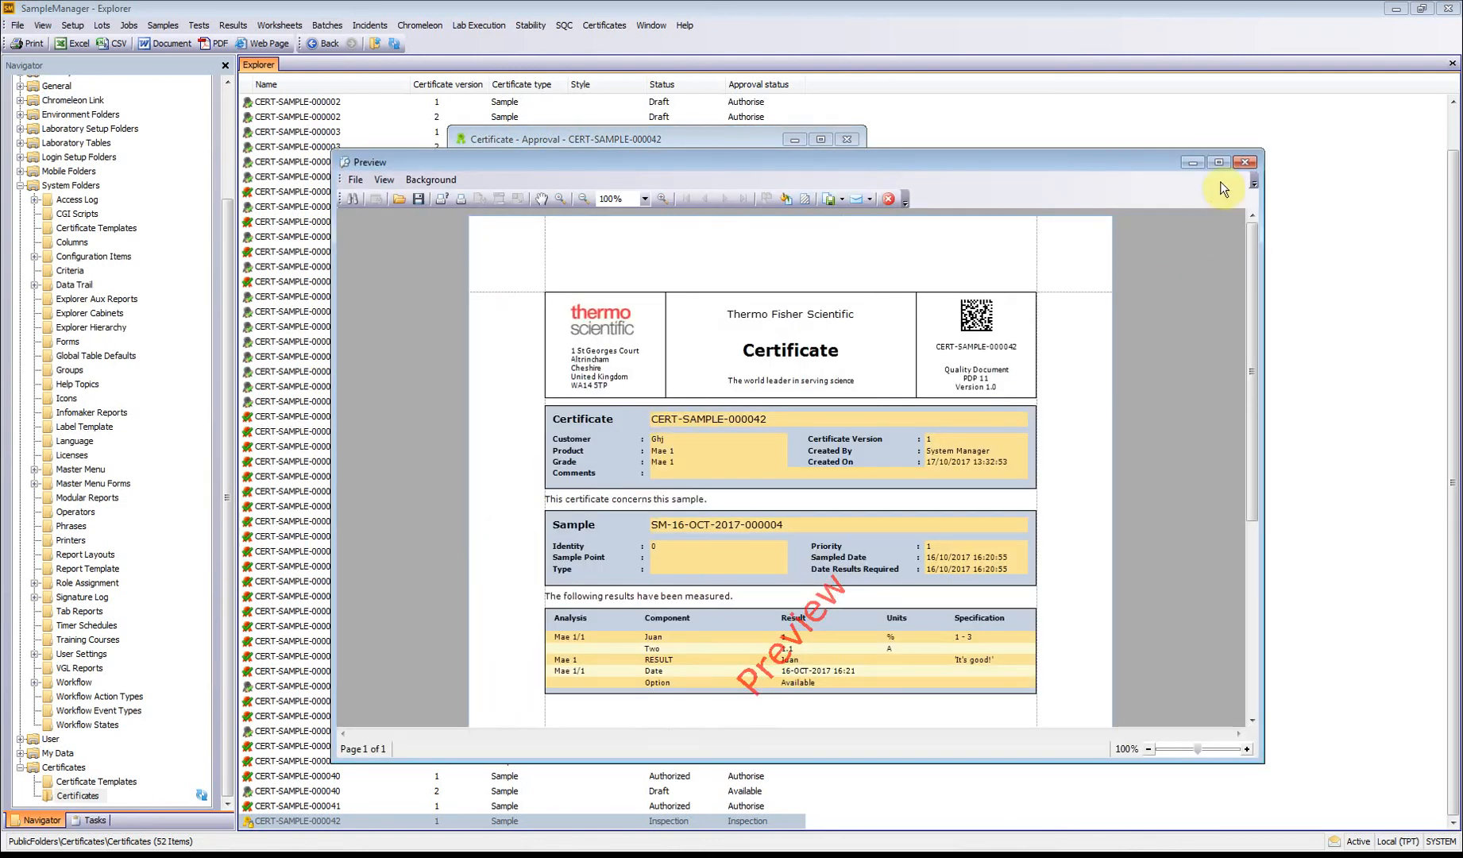
left_click(1244, 162)
left_click(528, 164)
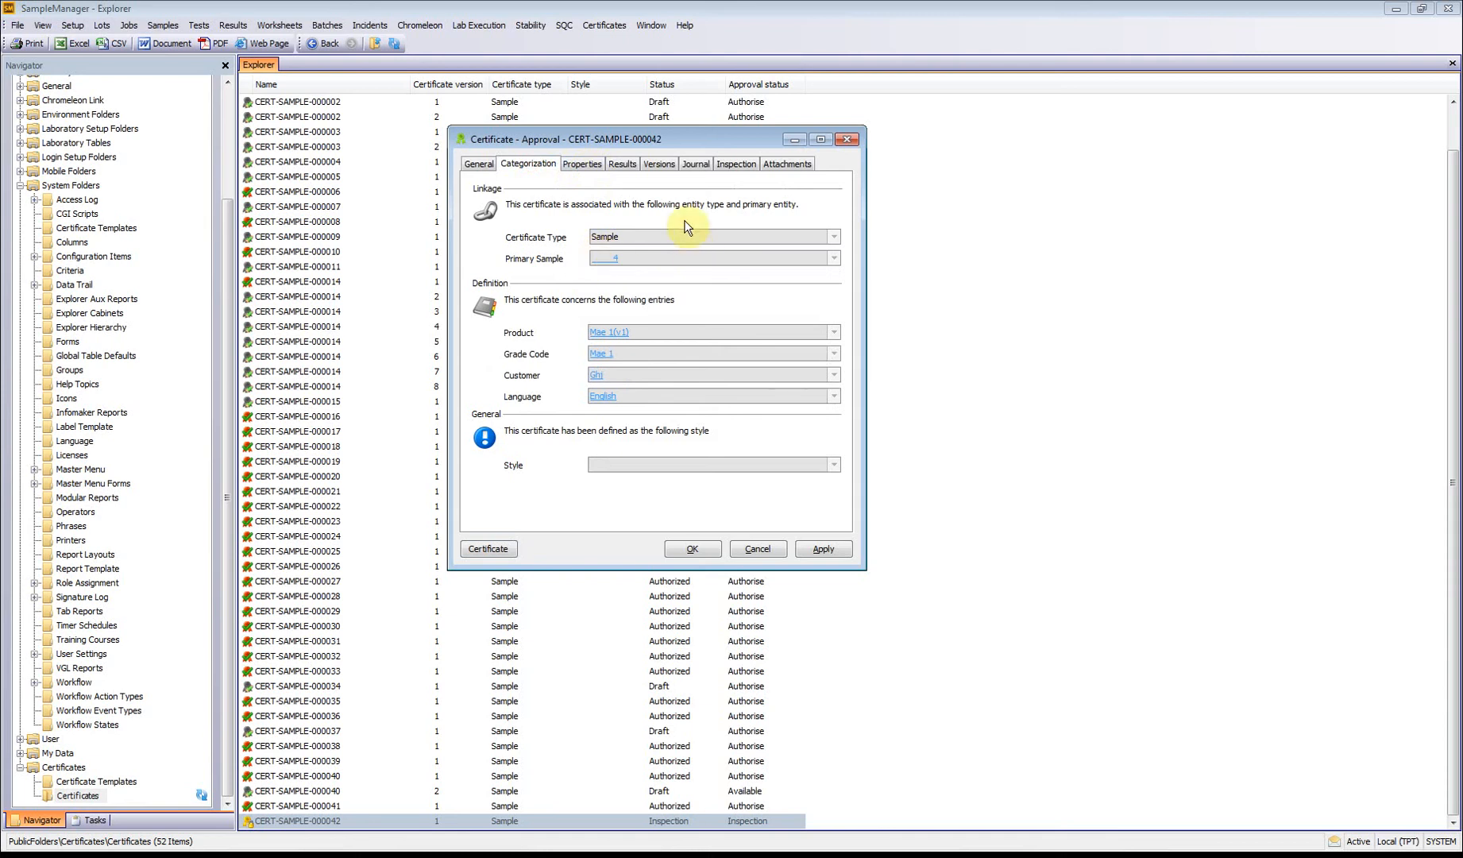
left_click(587, 165)
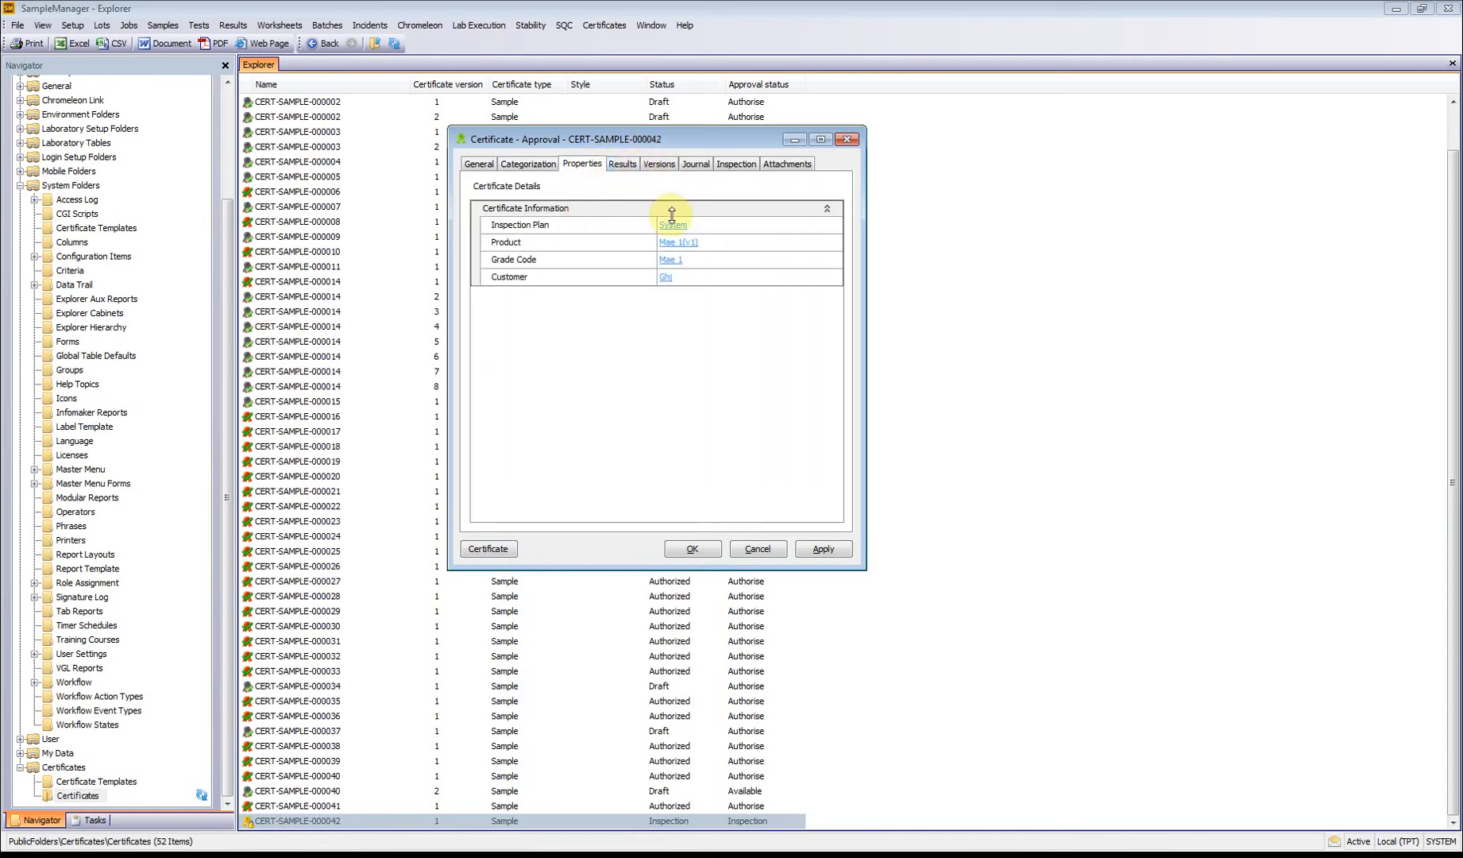
left_click(622, 165)
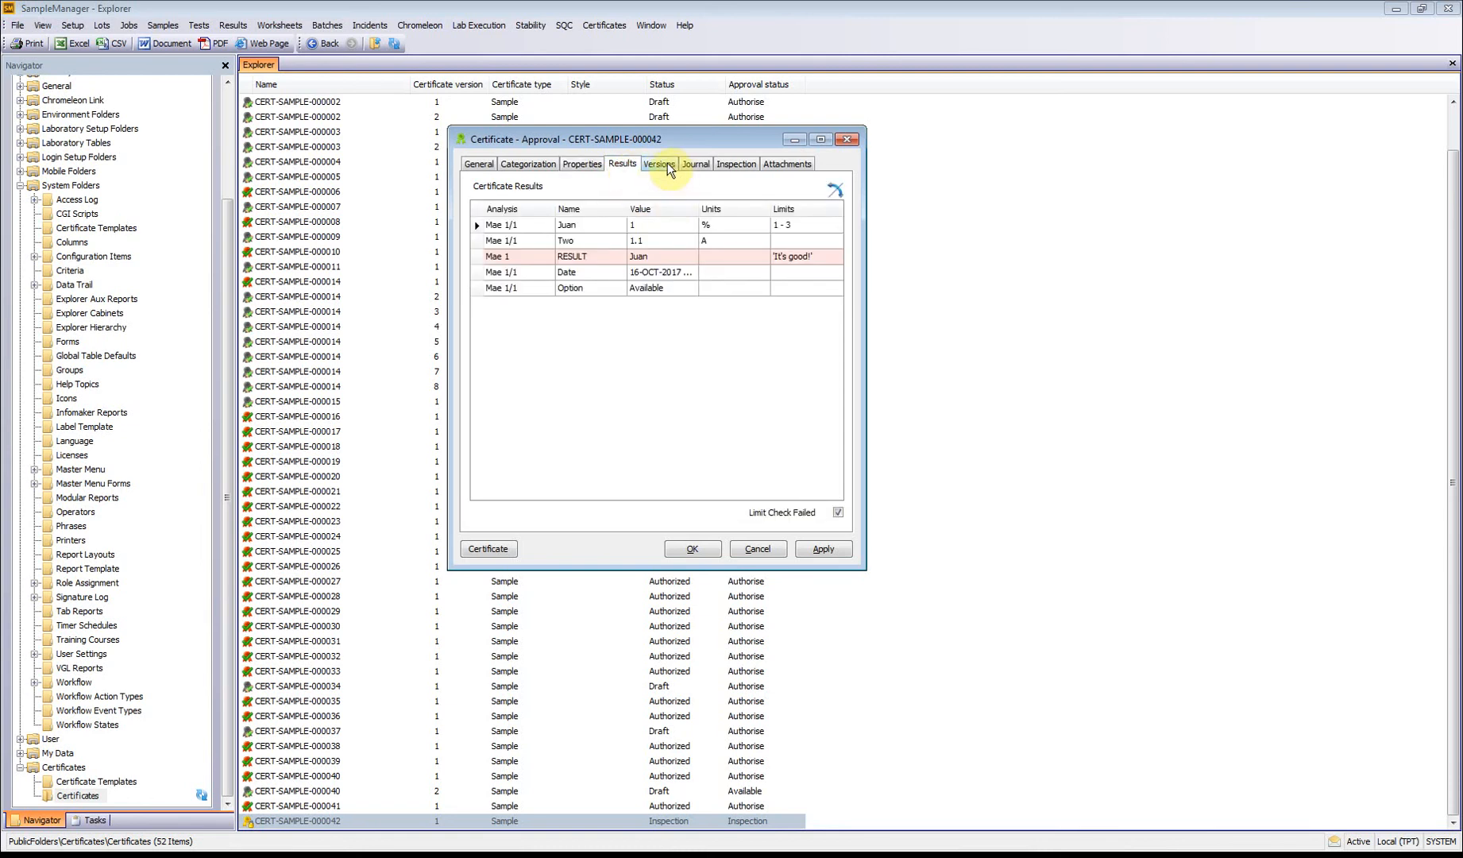
left_click(666, 165)
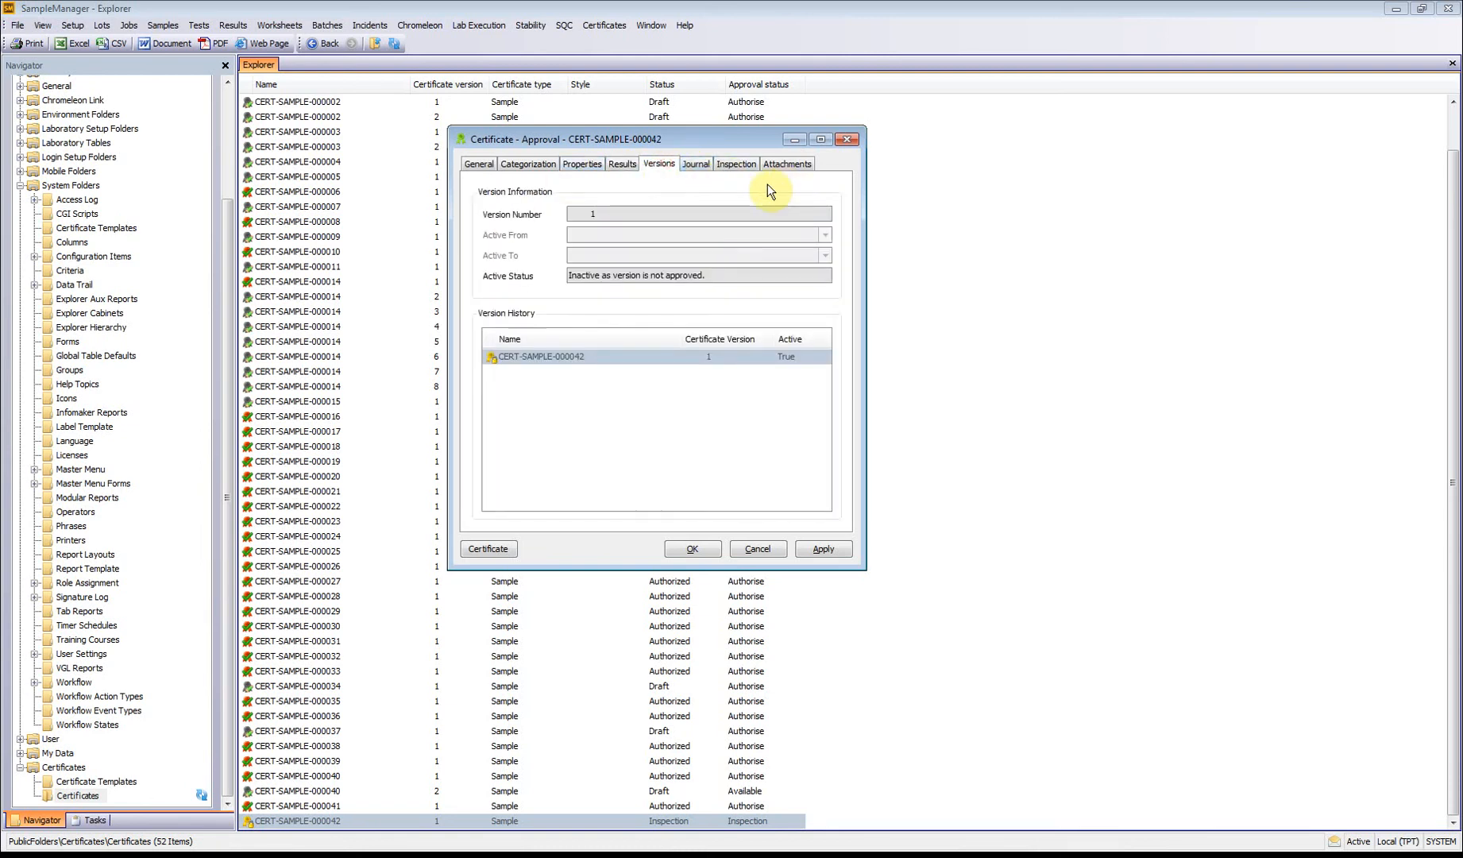
left_click(516, 164)
left_click(479, 164)
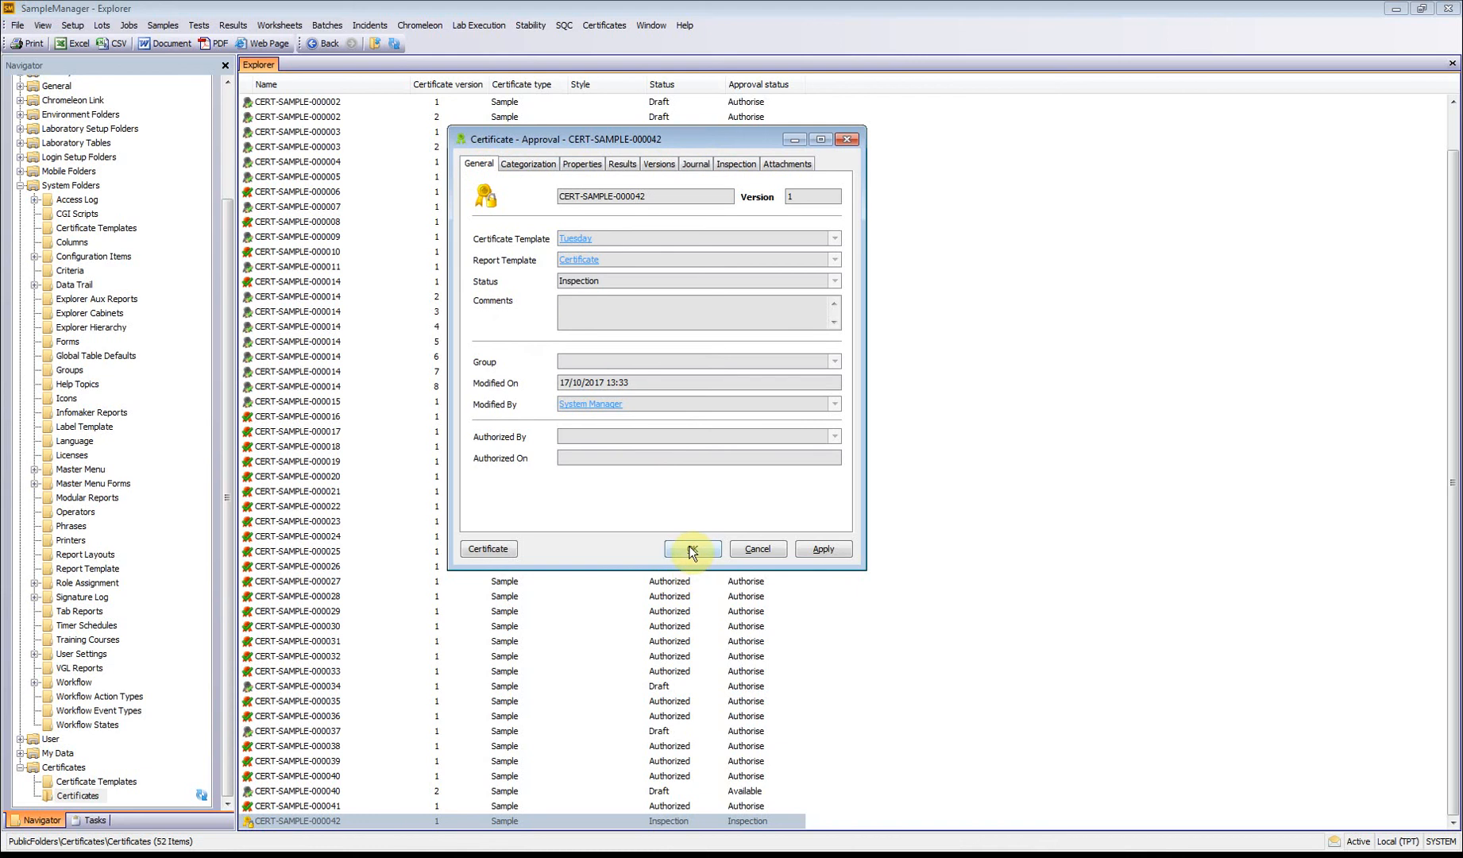
Step: Approve certificate CERT-SAMPLE-000042 with the comment "It great"
left_click(691, 548)
left_click(219, 135)
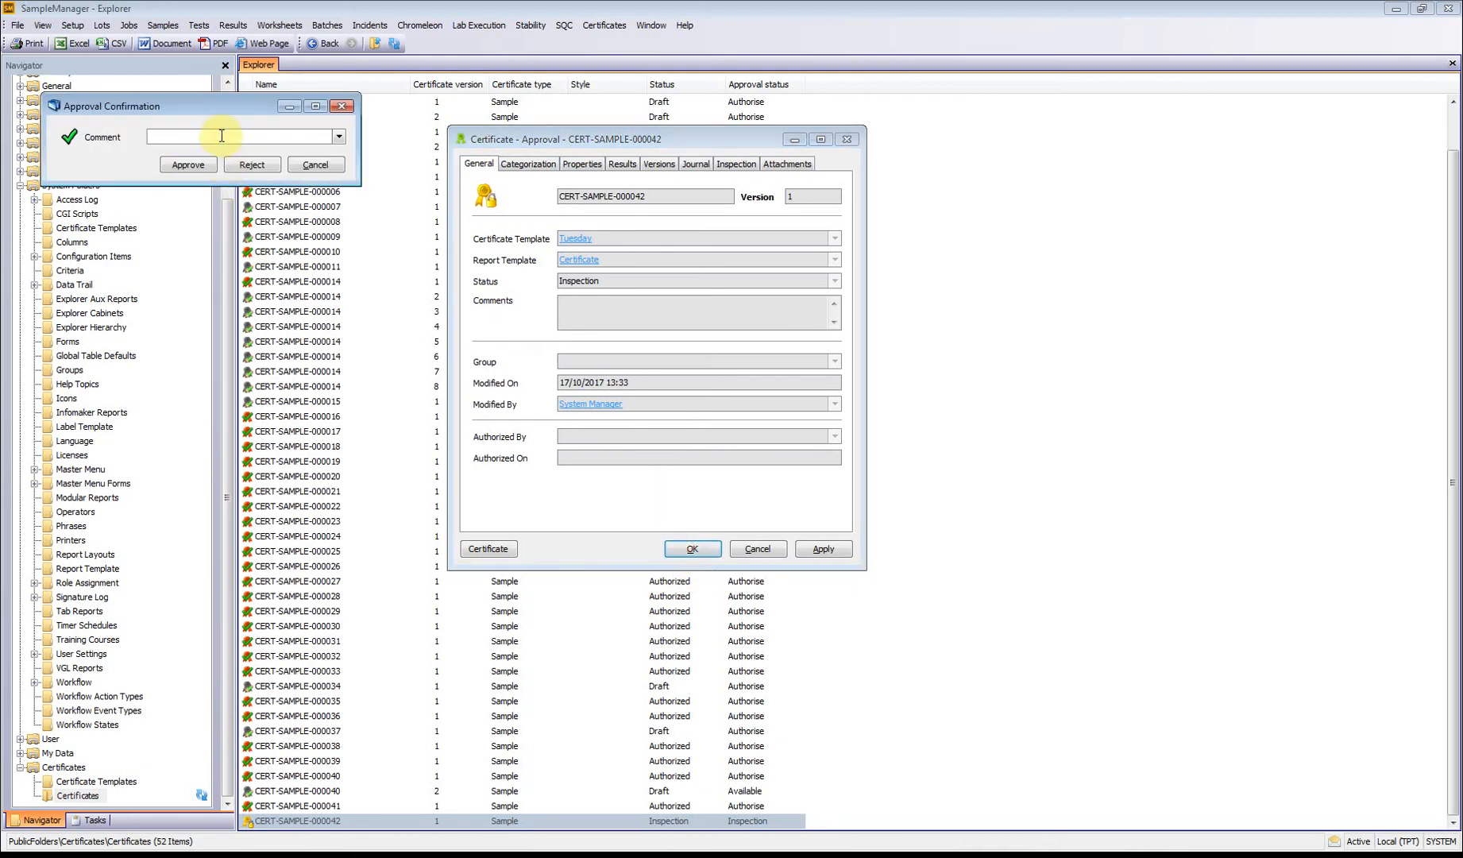
type("It great")
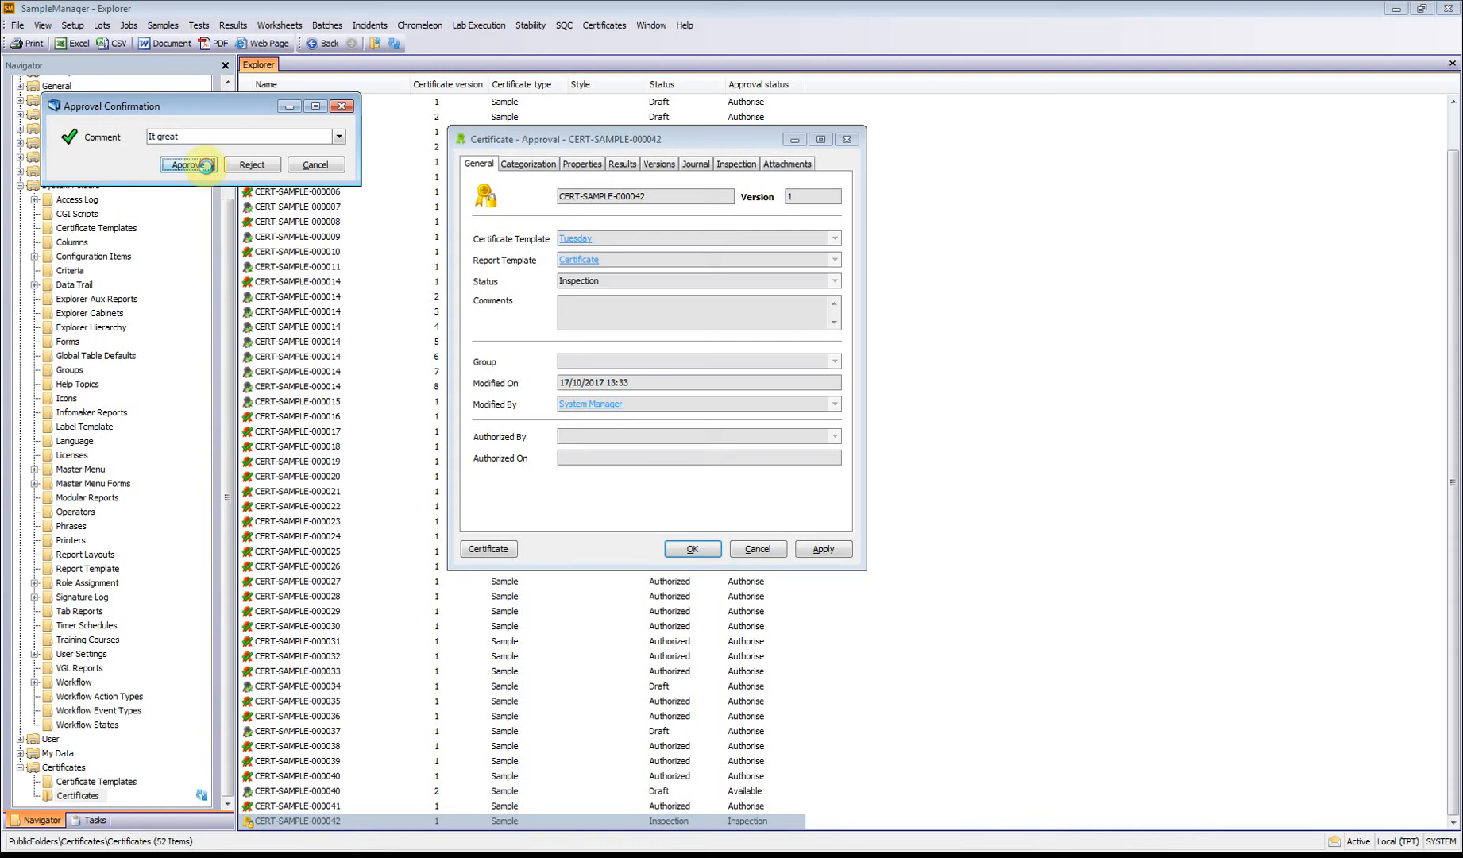
left_click(205, 165)
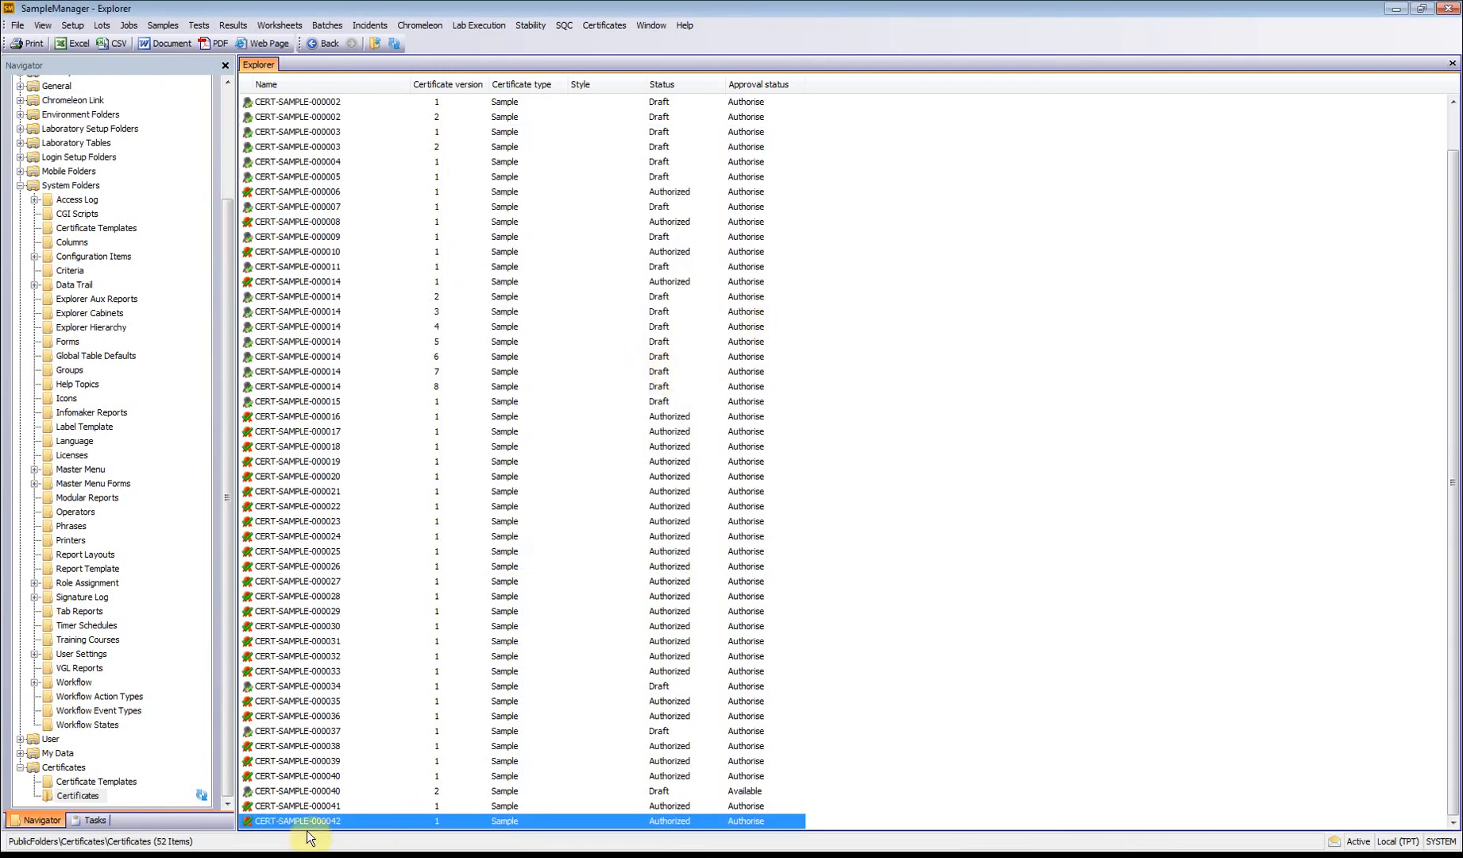
Step: View the approved certificate CERT-SAMPLE-000042 as a PDF, examine its results and authorization section, and close it
right_click(333, 818)
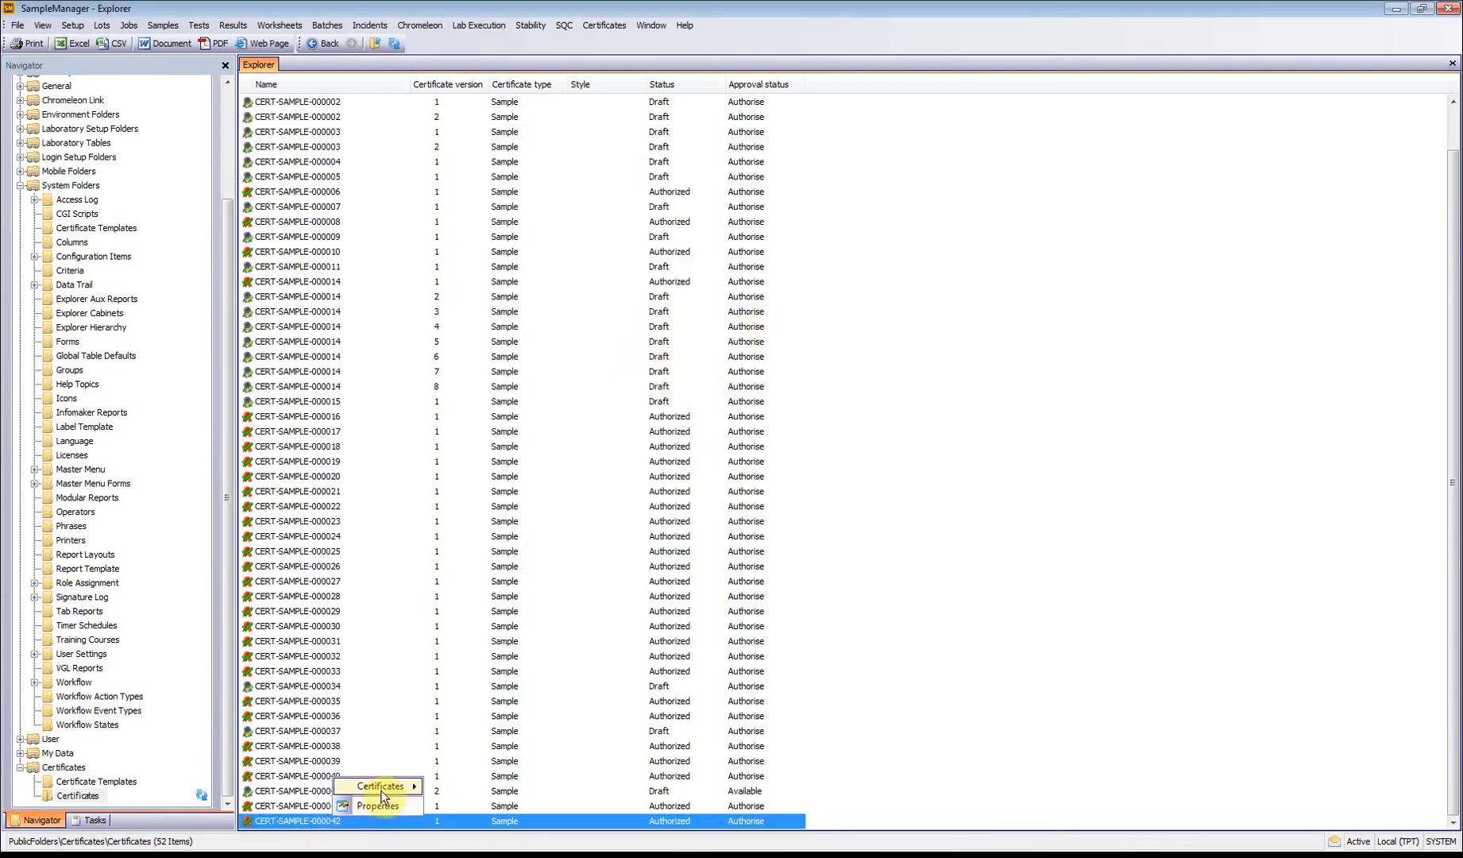
mouse_move(382, 795)
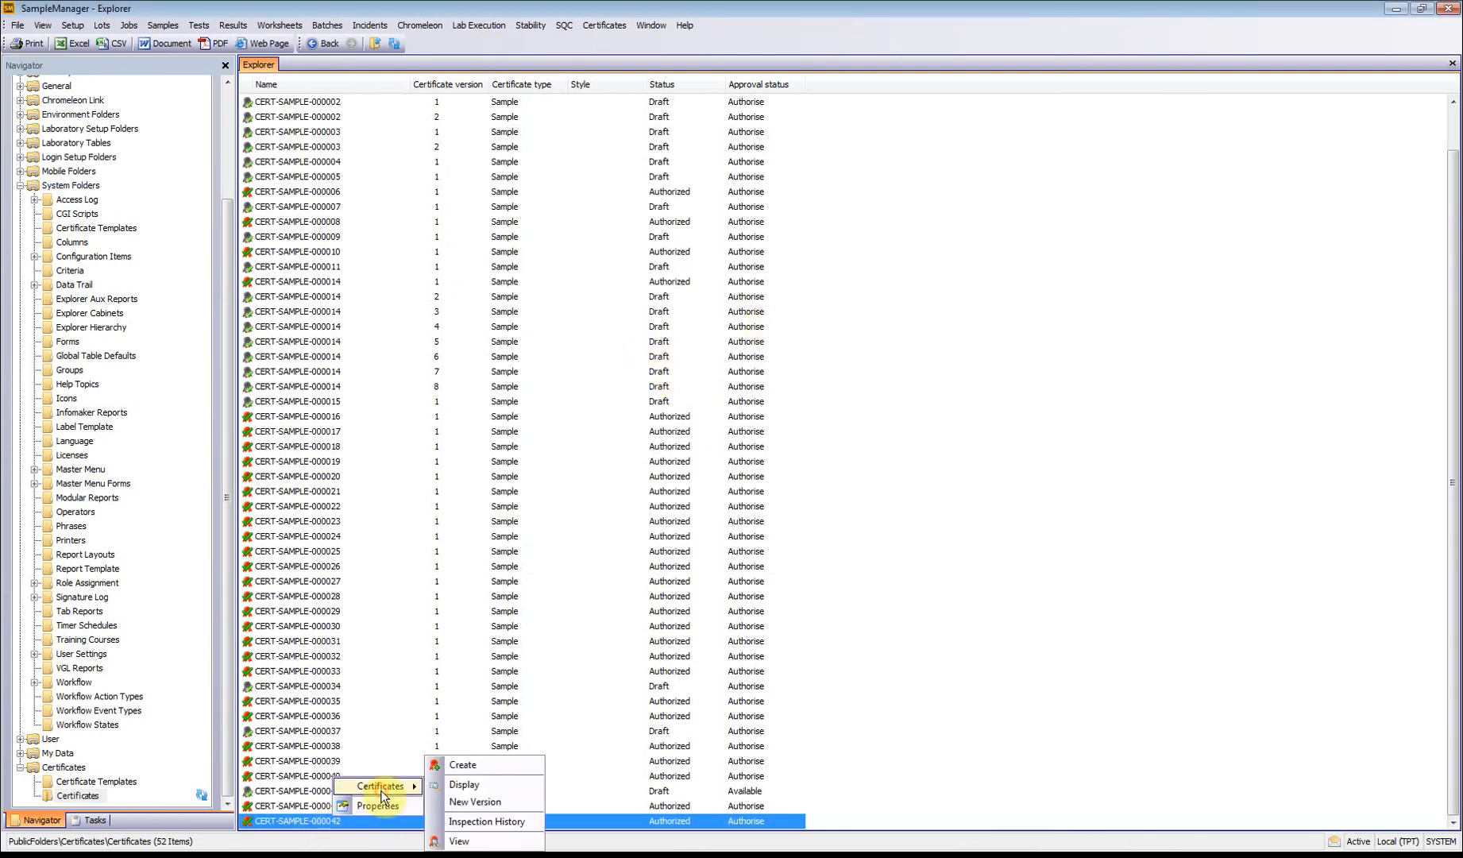
left_click(479, 842)
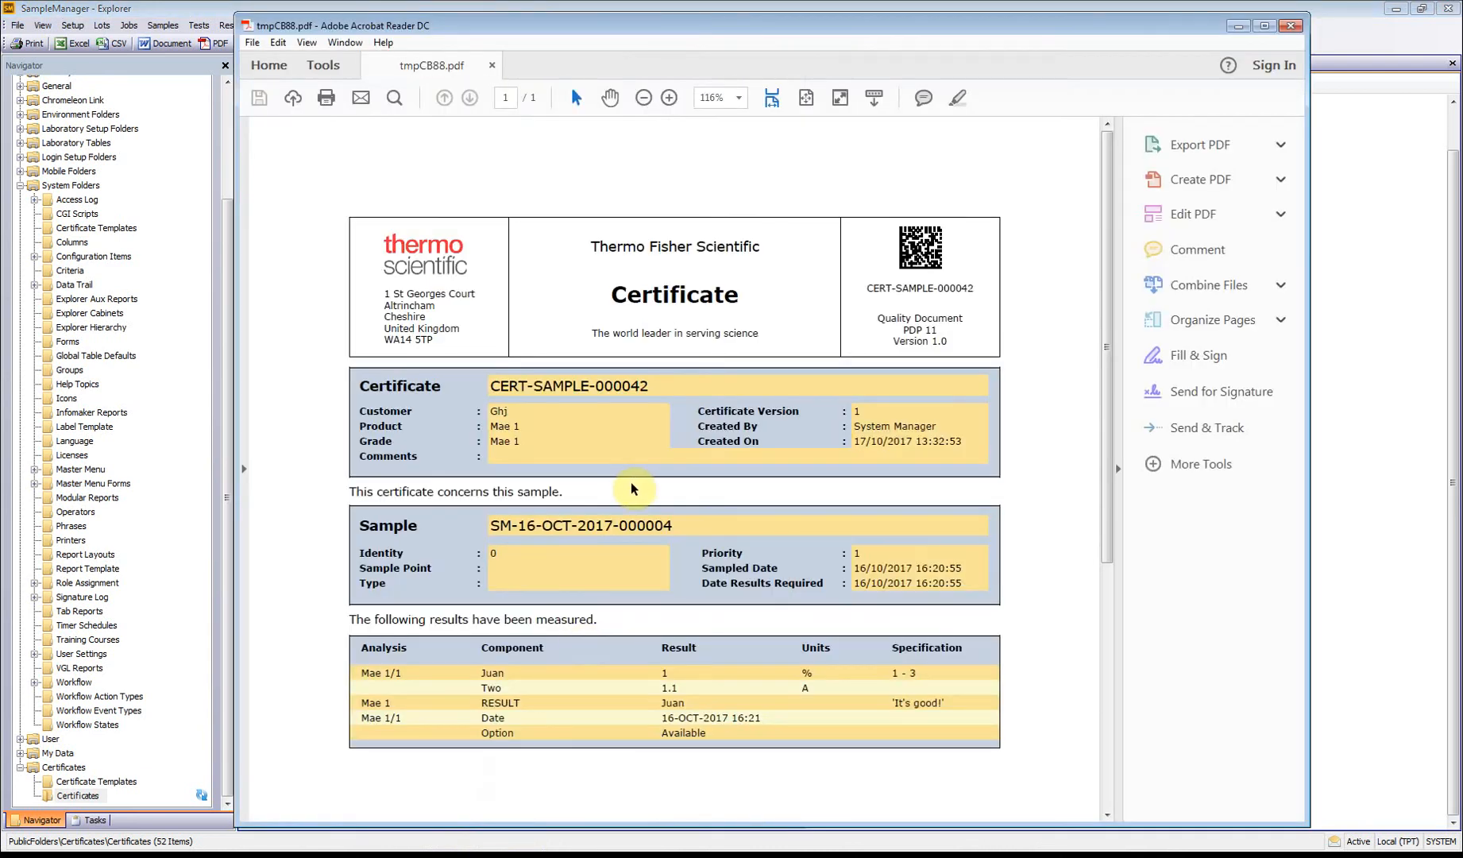
scroll(743, 494, "down", 3)
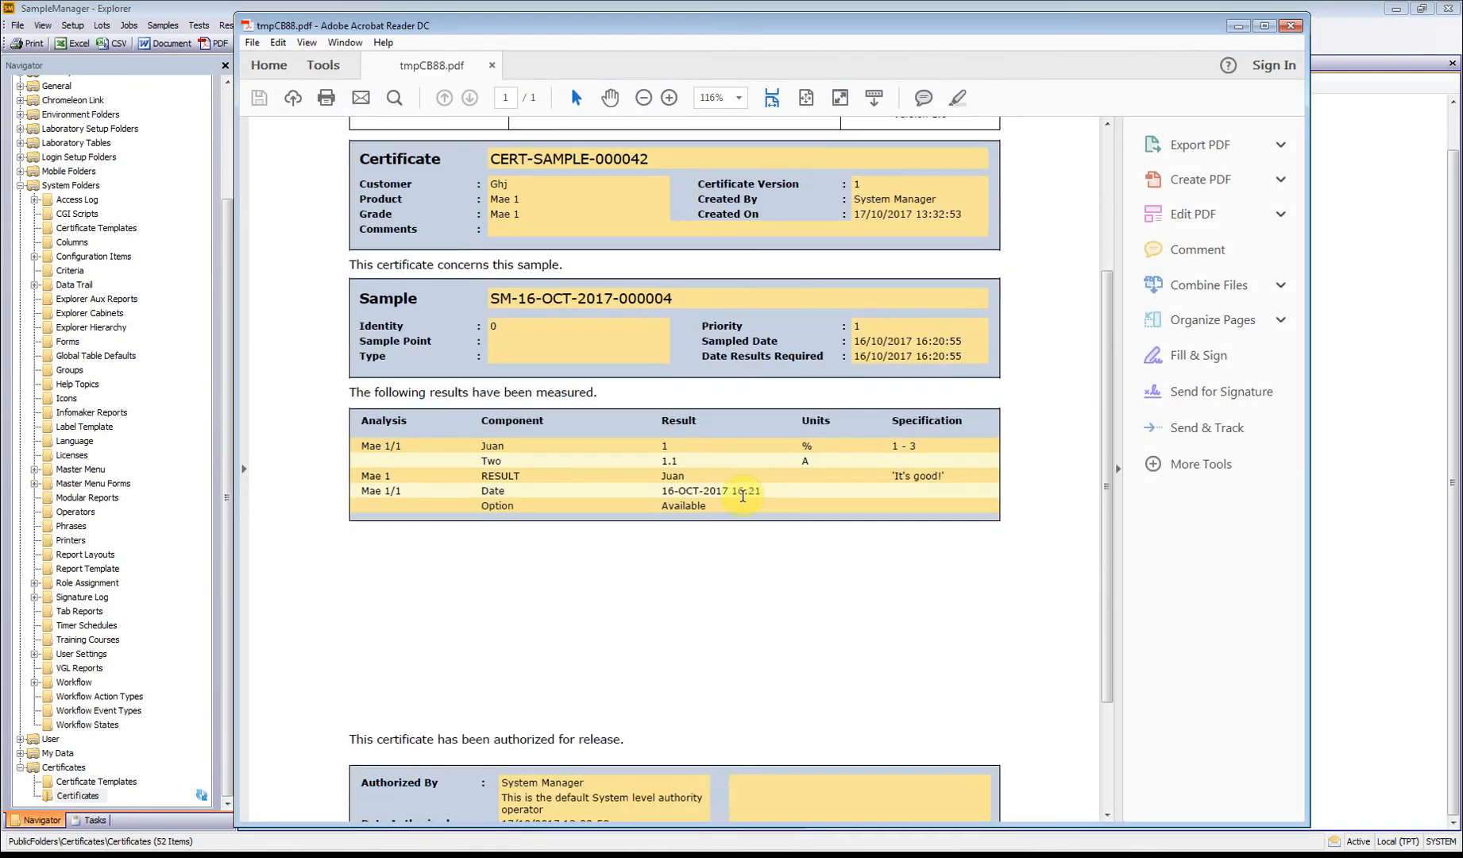
scroll(743, 494, "down", 2)
scroll(717, 512, "up", 1)
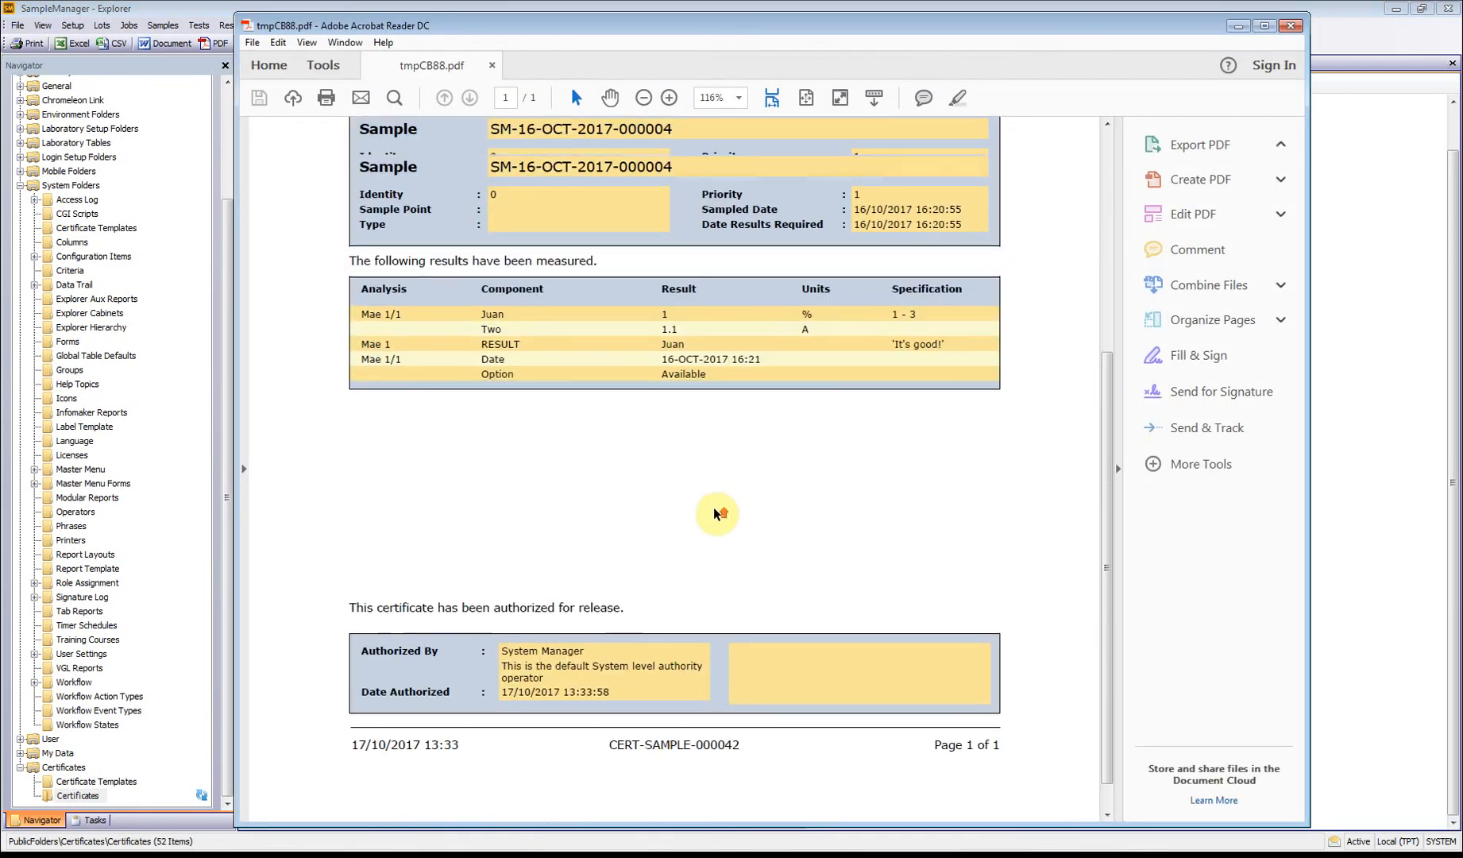
scroll(715, 509, "up", 3)
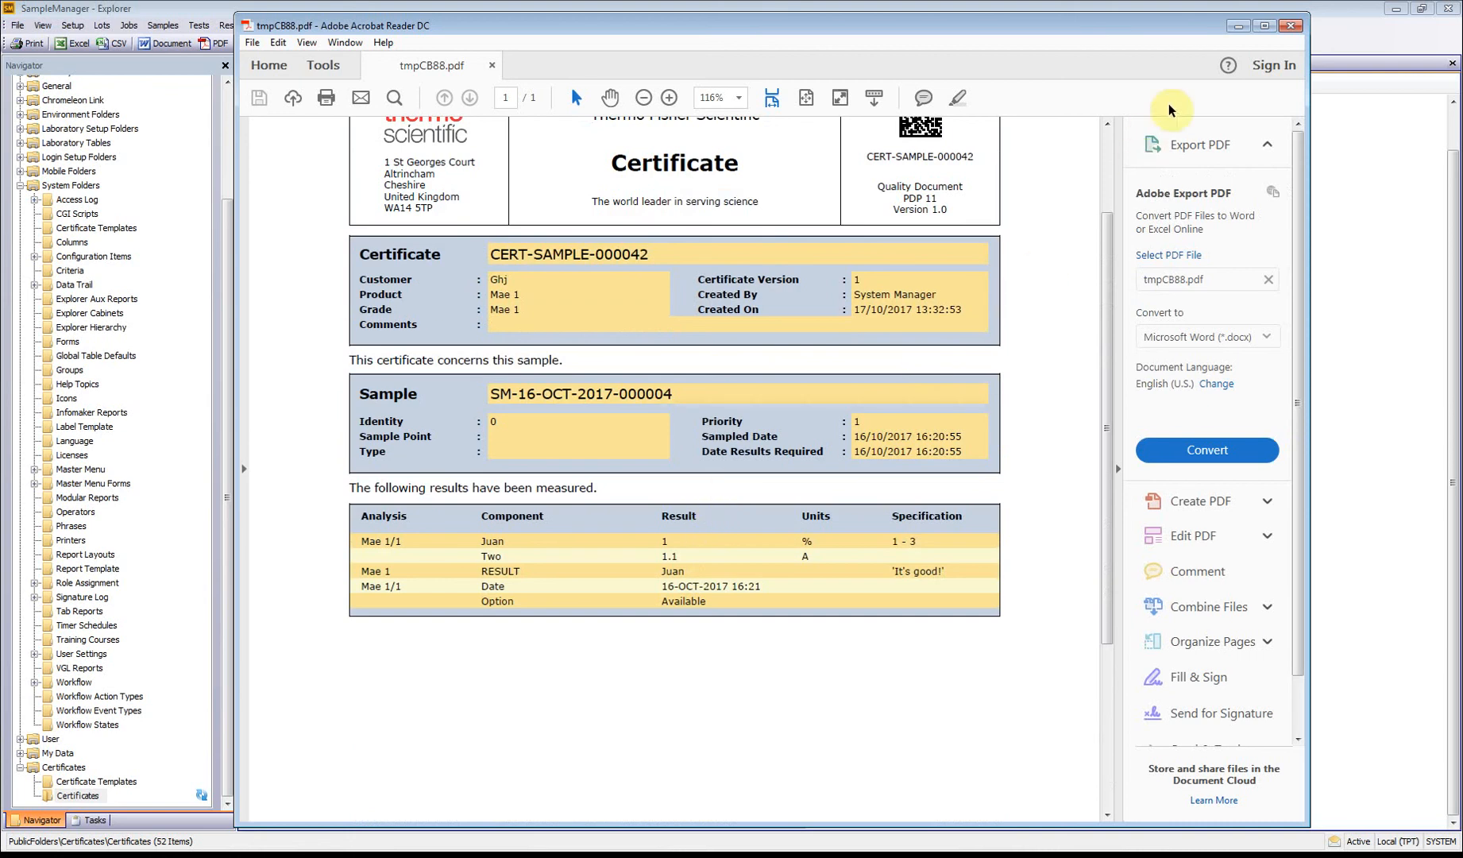
left_click(1291, 25)
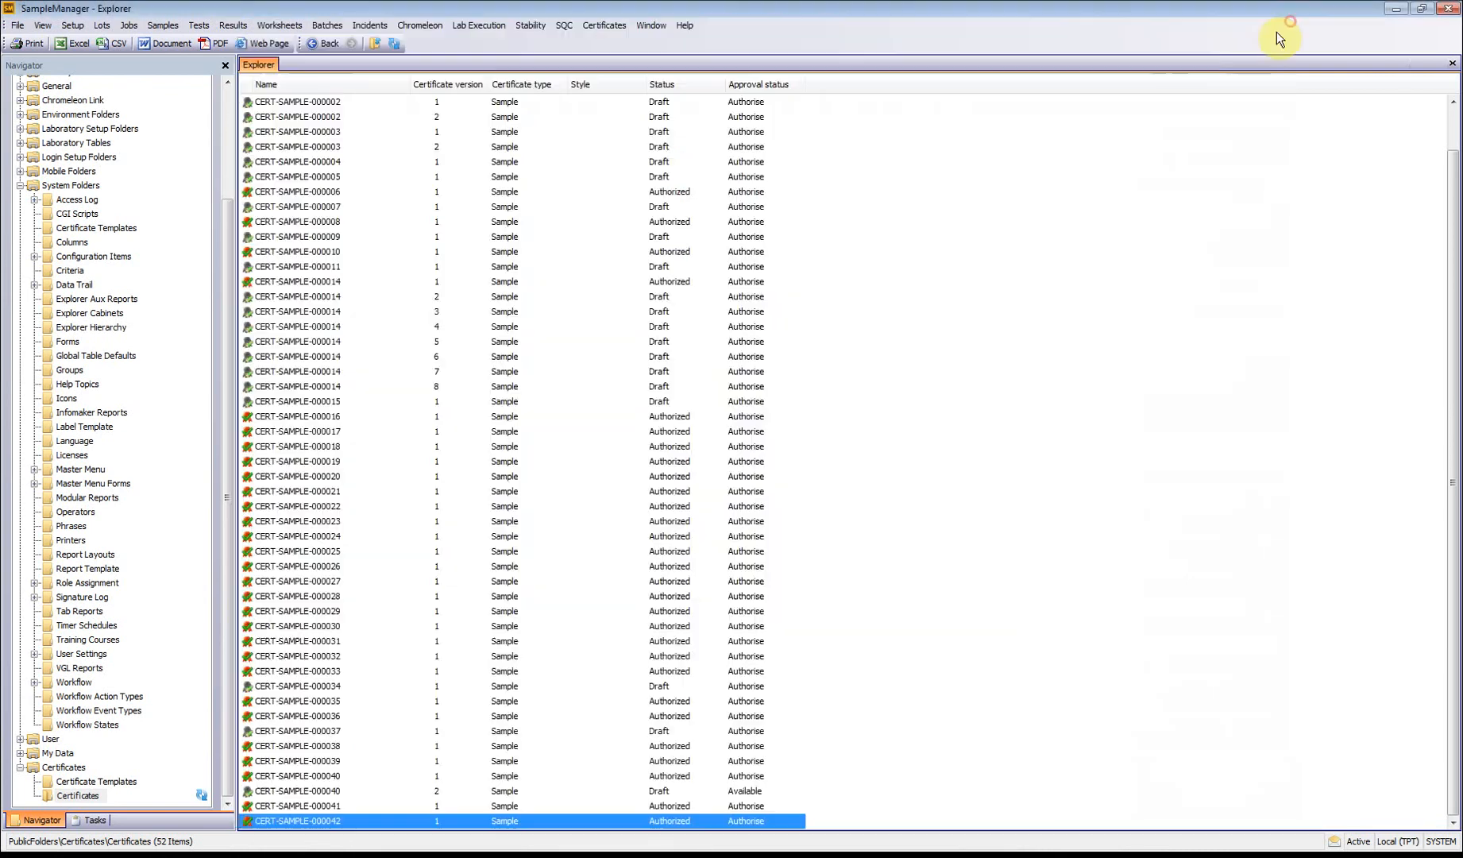
Step: Open the Tuesday certificate template for modification and choose Draft as its initial workflow status
left_click(607, 25)
mouse_move(618, 58)
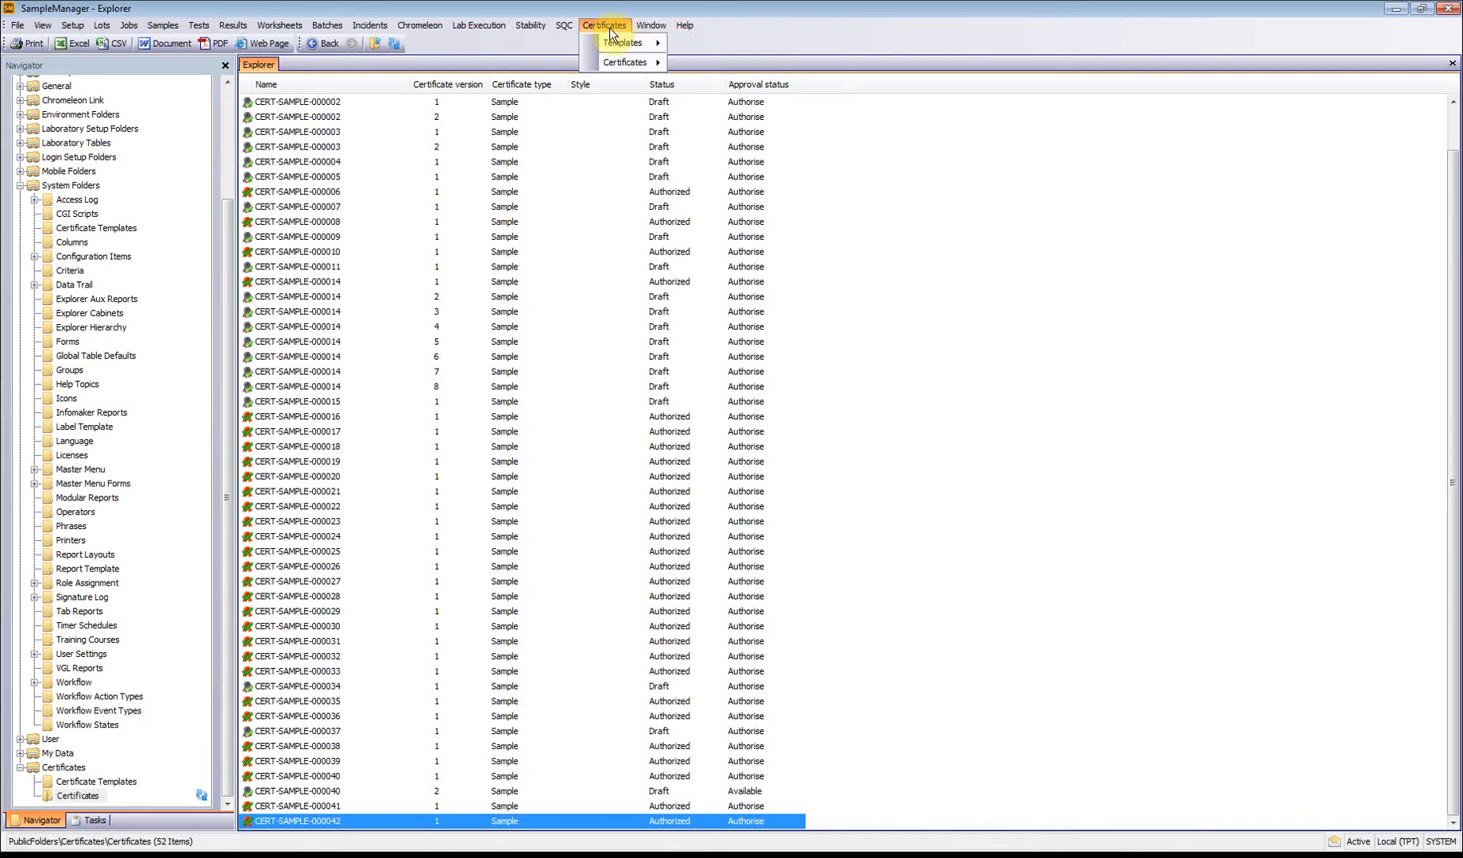
left_click(717, 57)
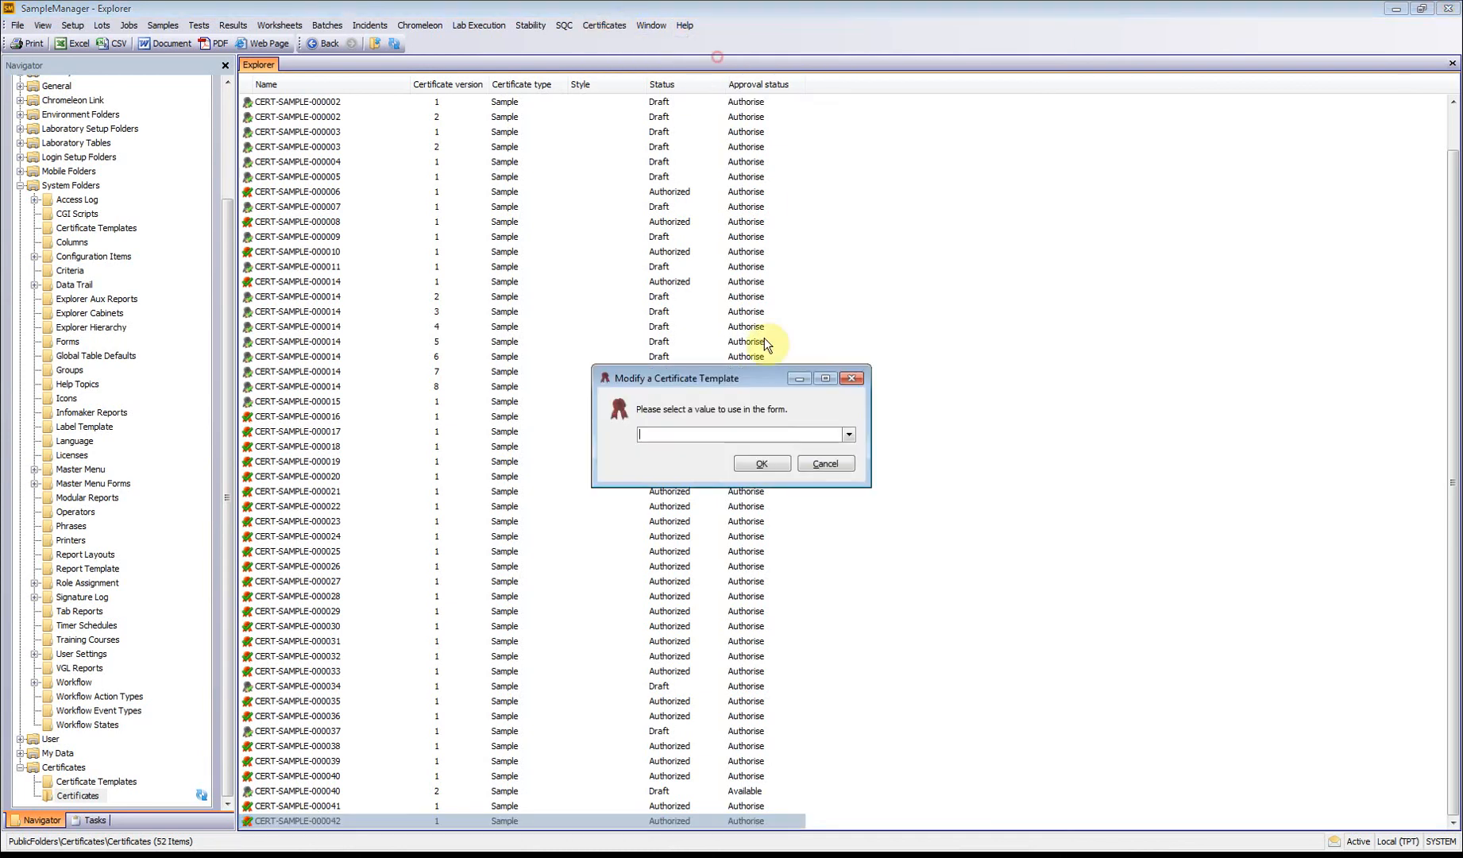
left_click(848, 435)
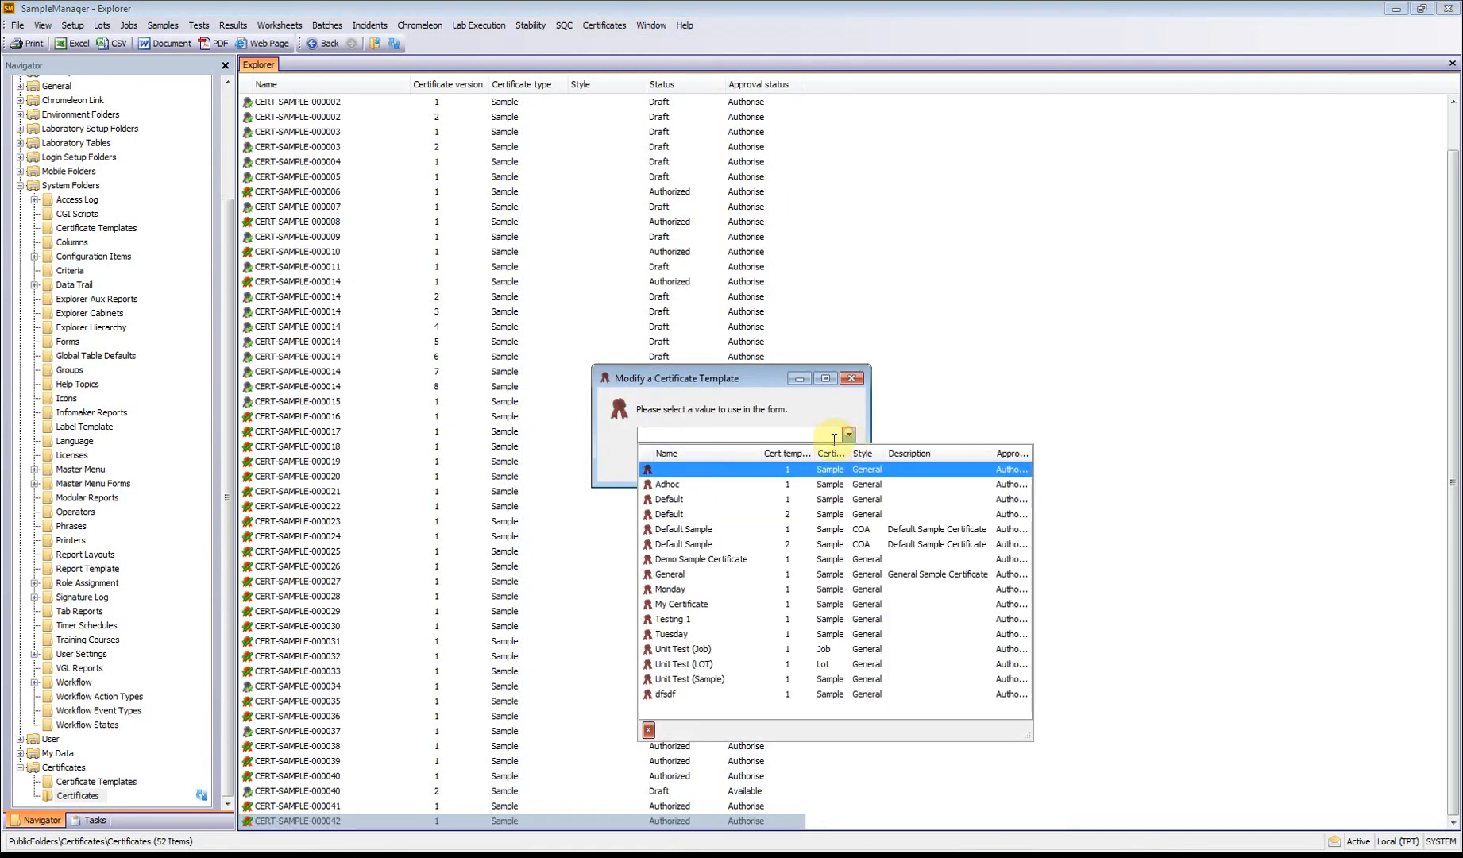
left_click(754, 630)
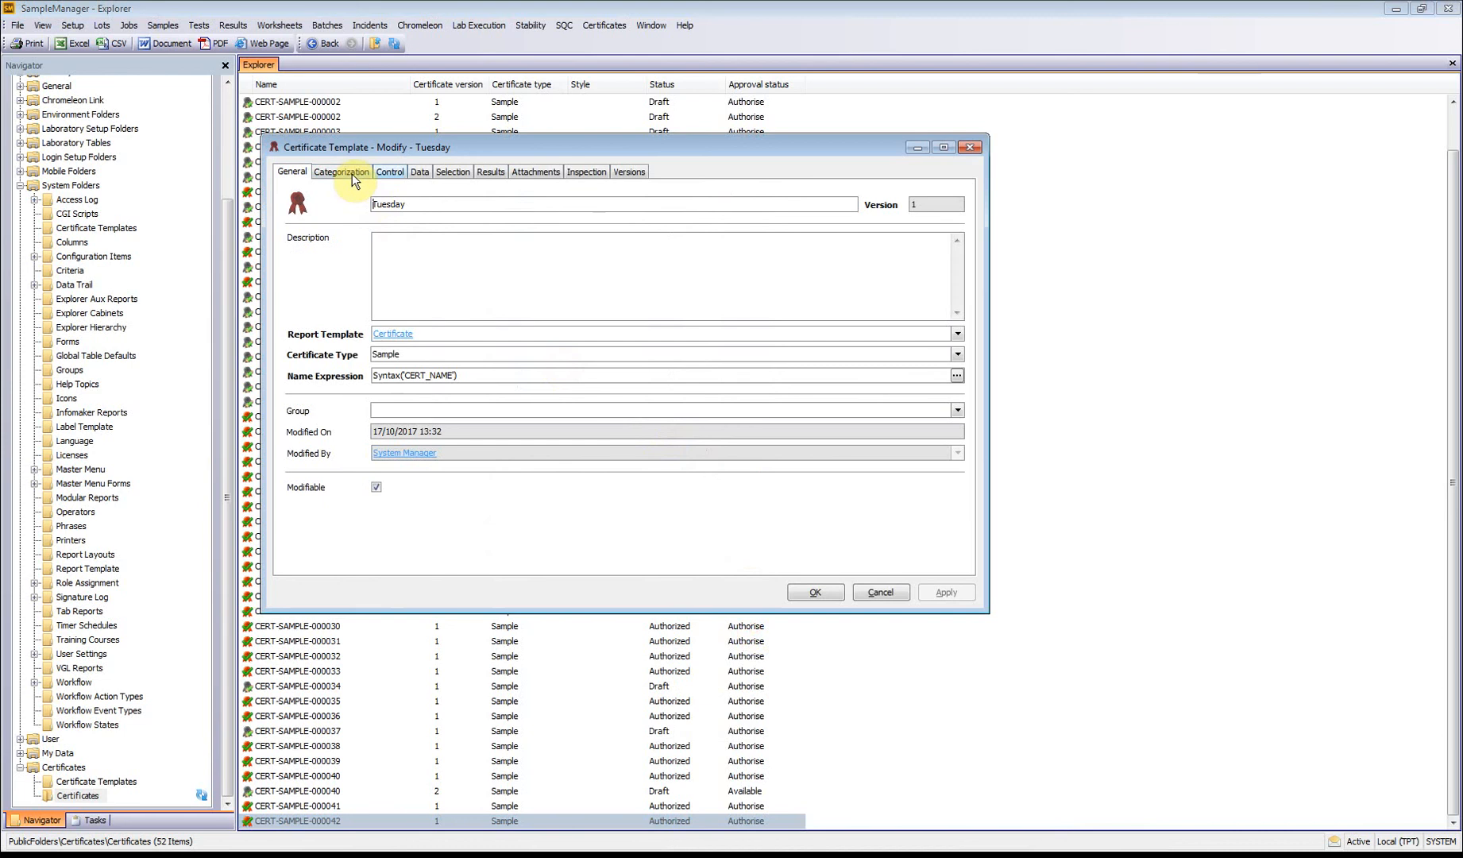
left_click(380, 171)
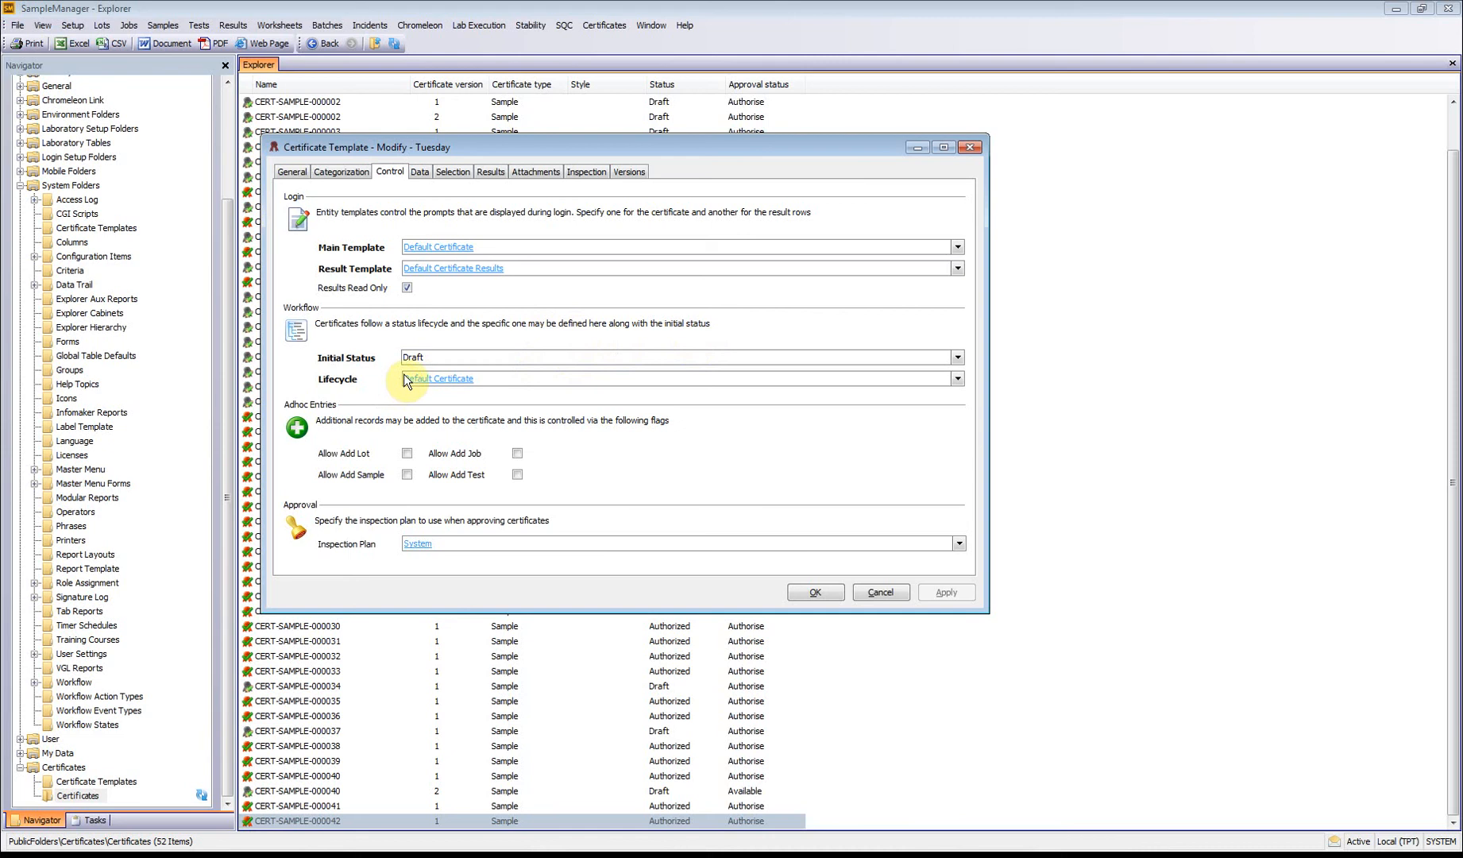
left_click(956, 359)
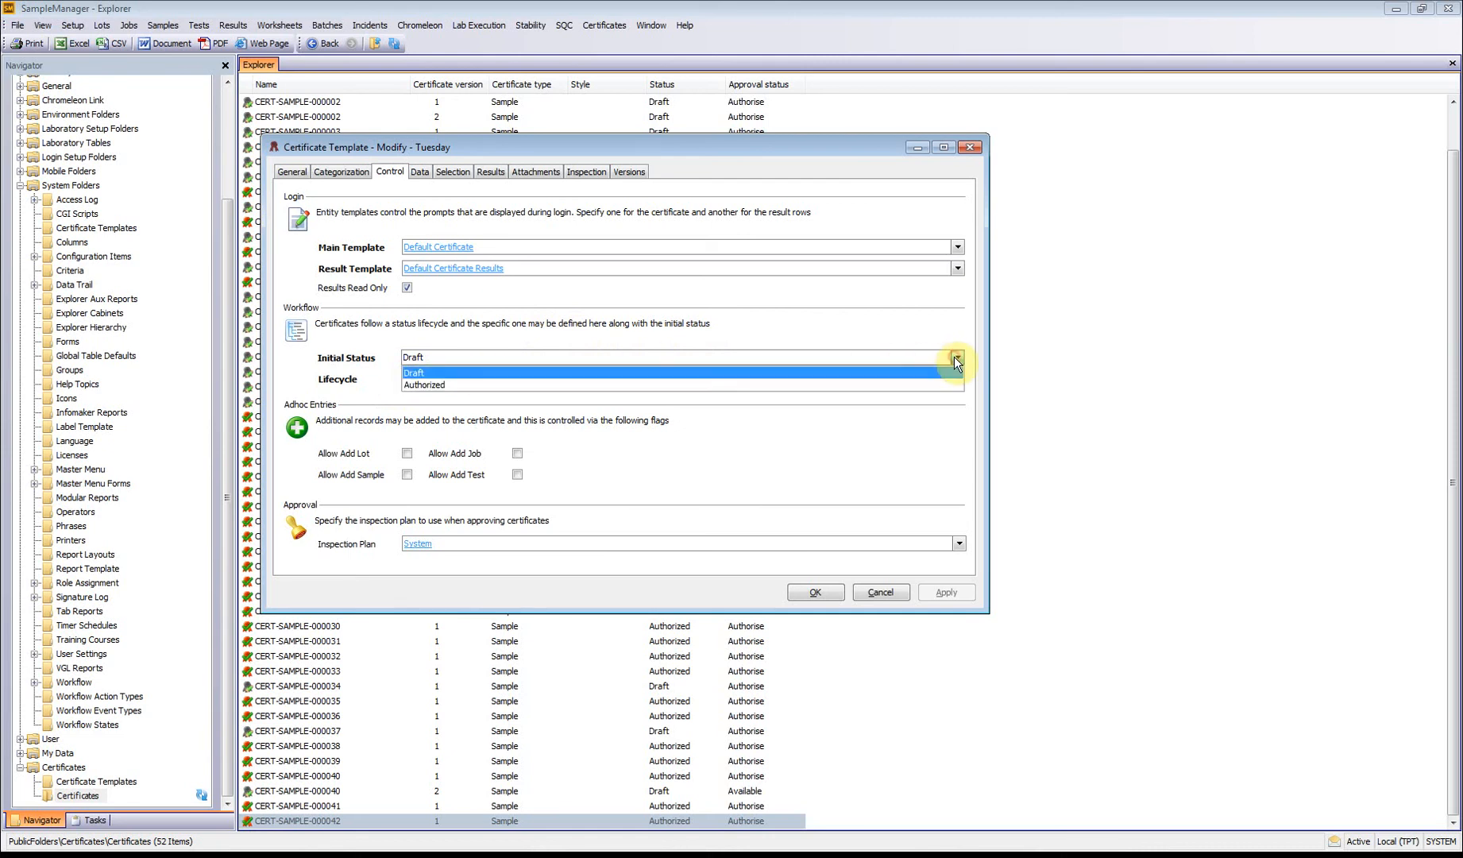
left_click(864, 371)
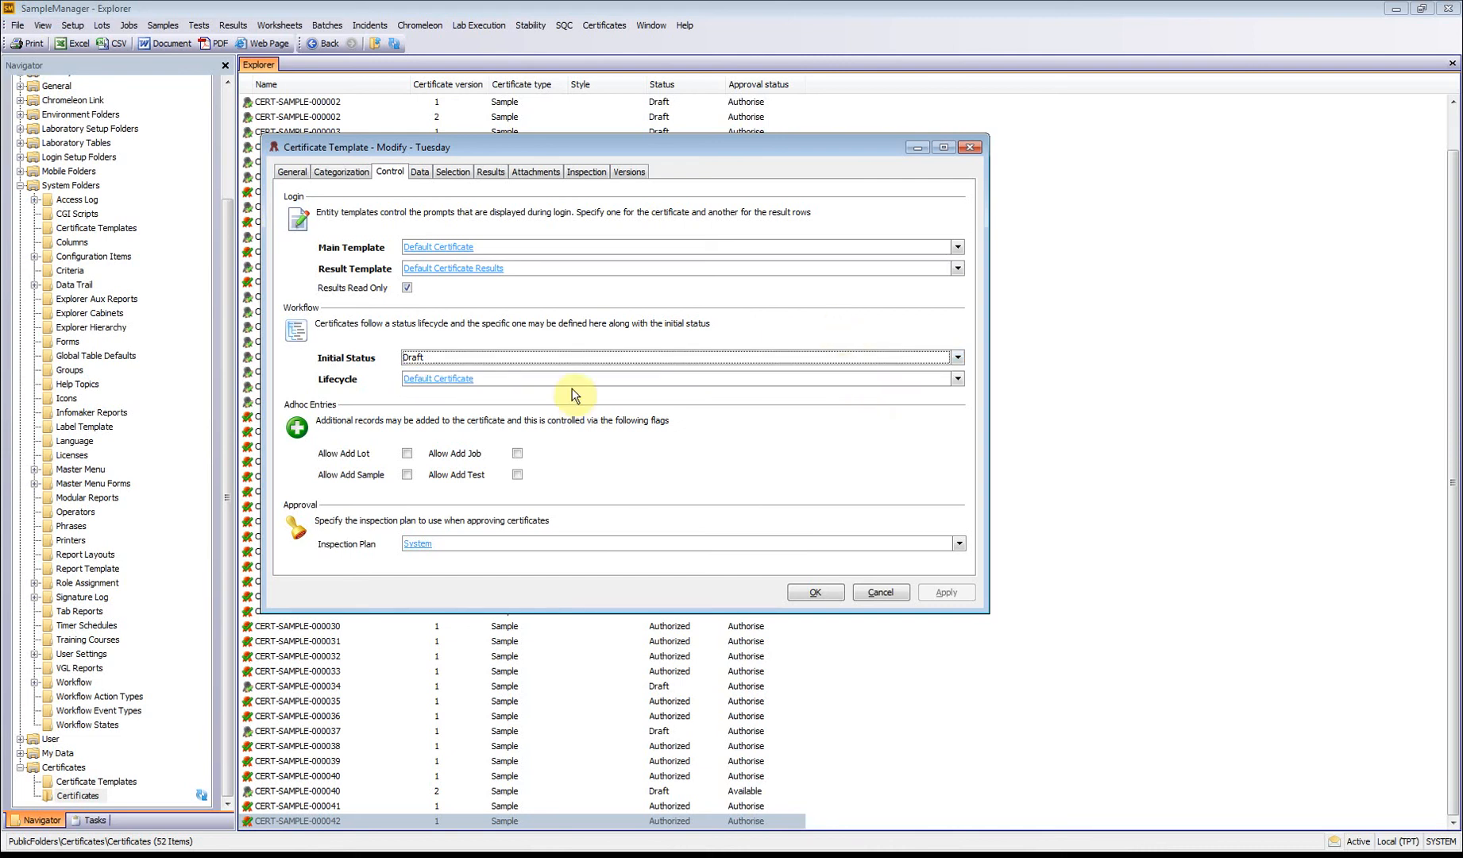
Step: Examine the actions under the Certificate Authorized event in the Default Certificate lifecycle, and close the workflow without saving
left_click(458, 384)
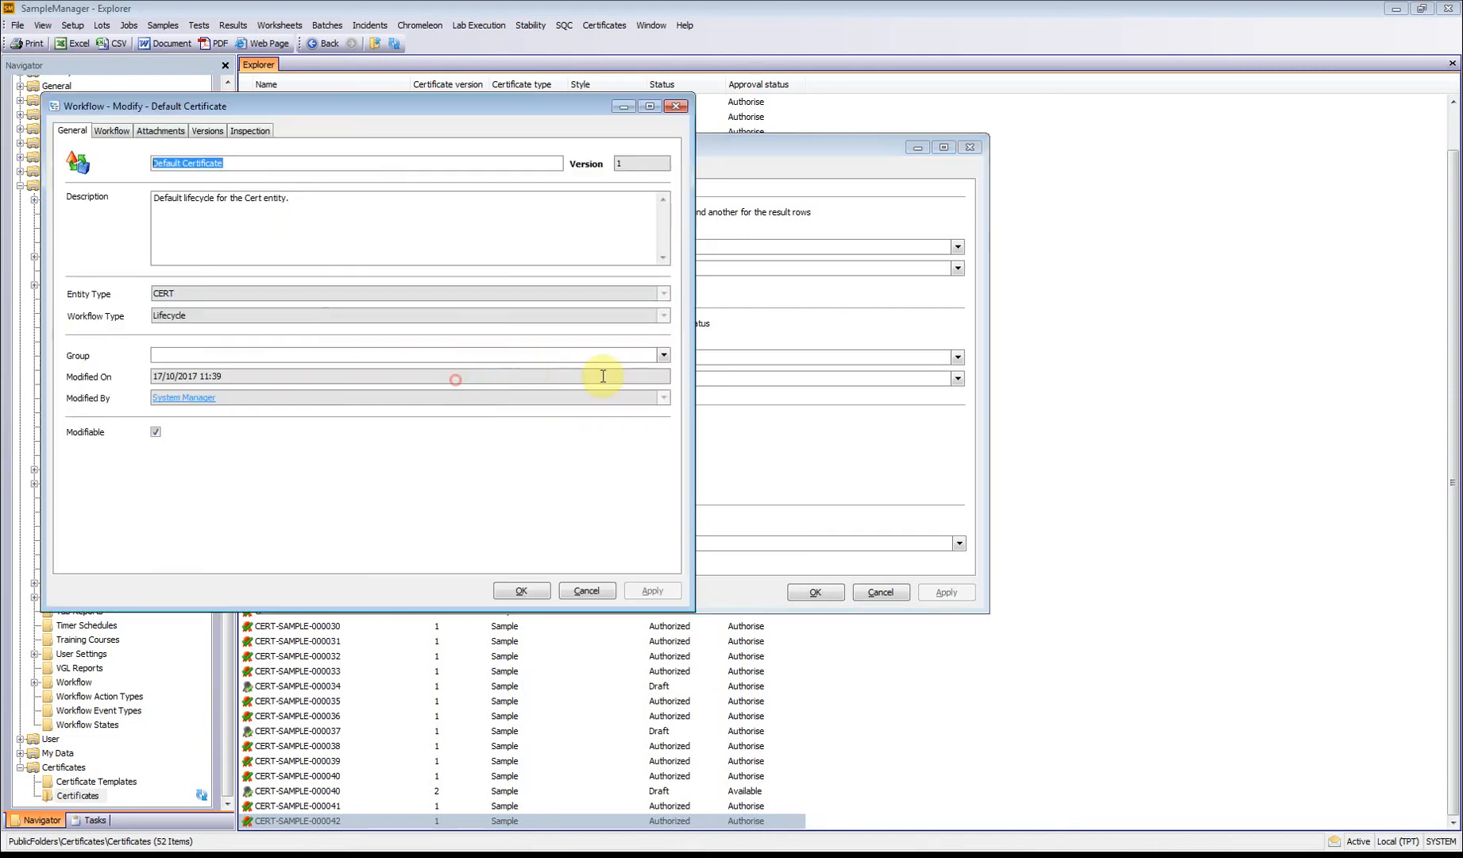
left_click(112, 130)
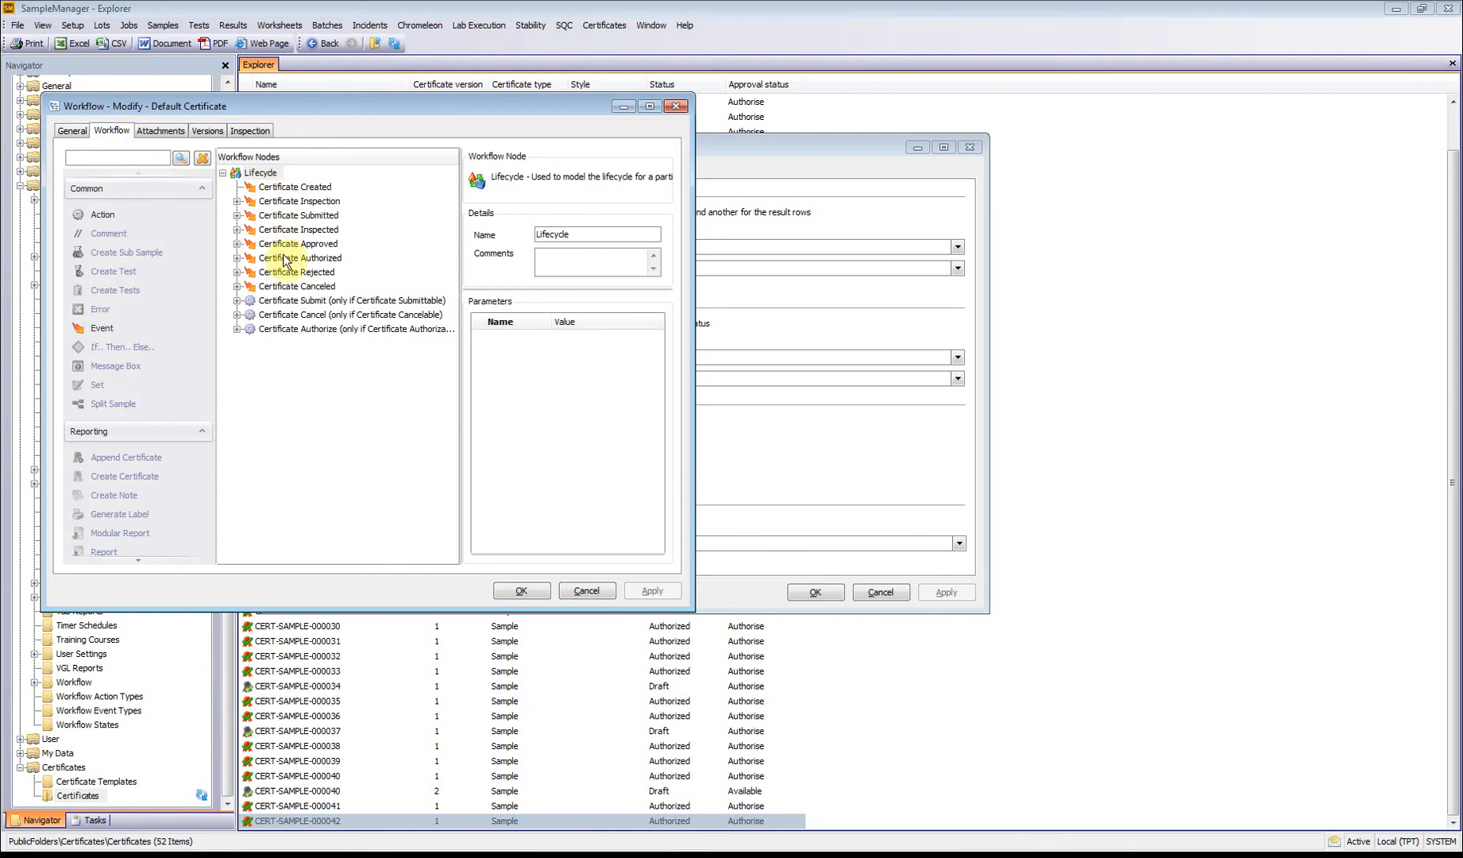
left_click(248, 258)
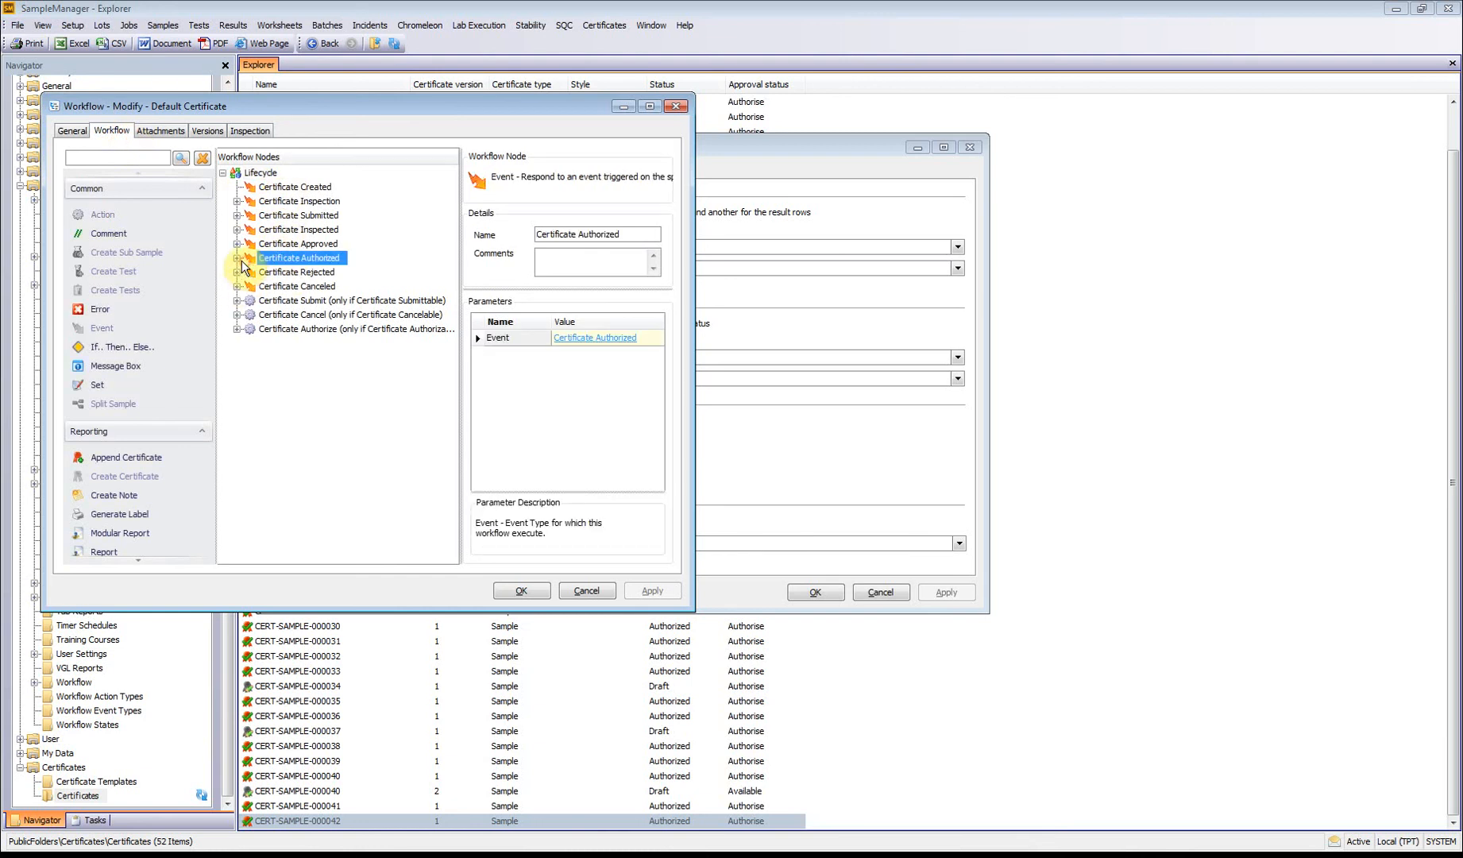
left_click(237, 258)
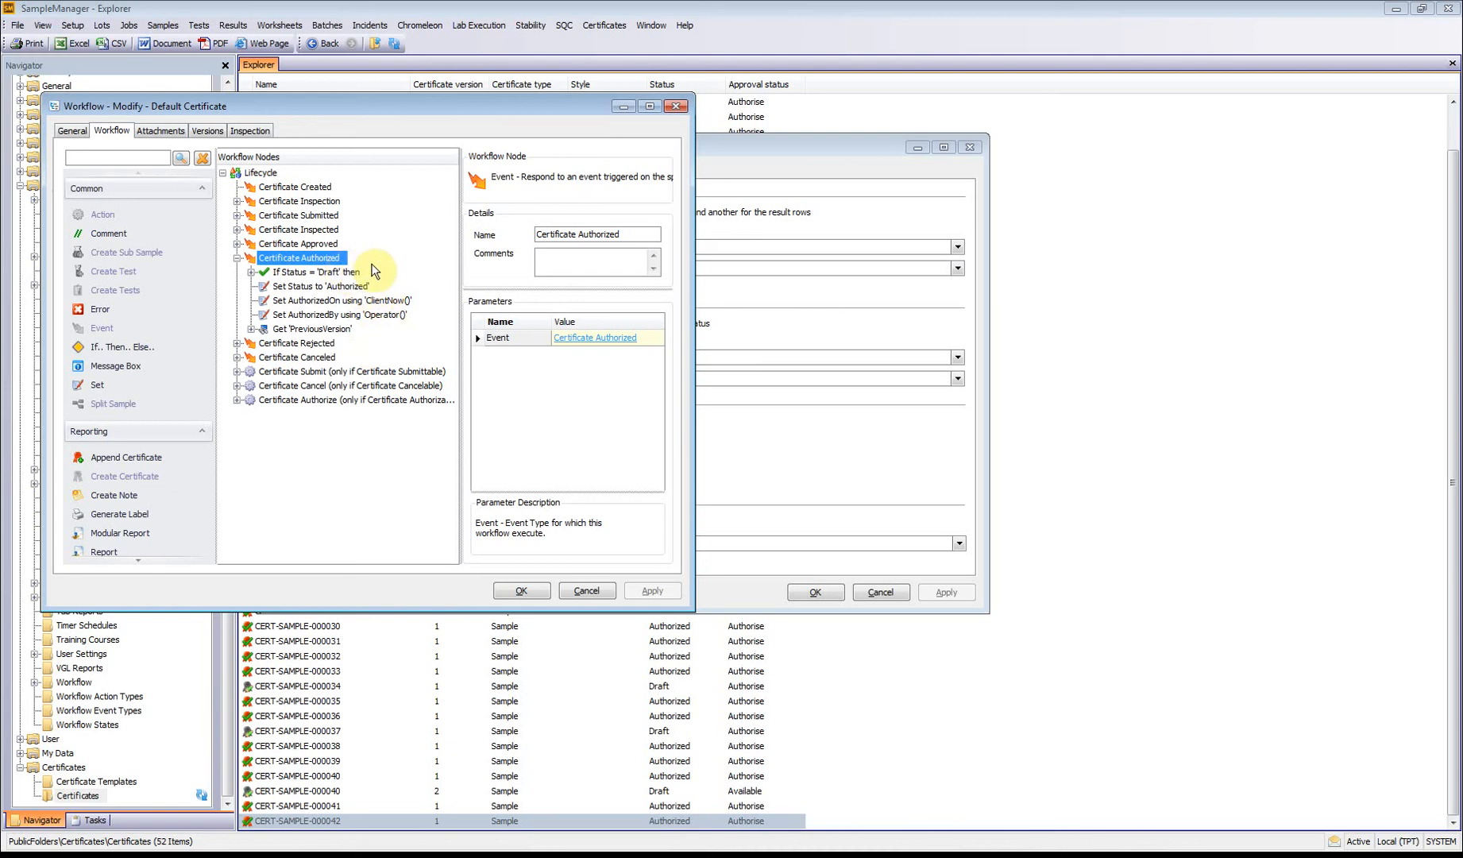
left_click(586, 590)
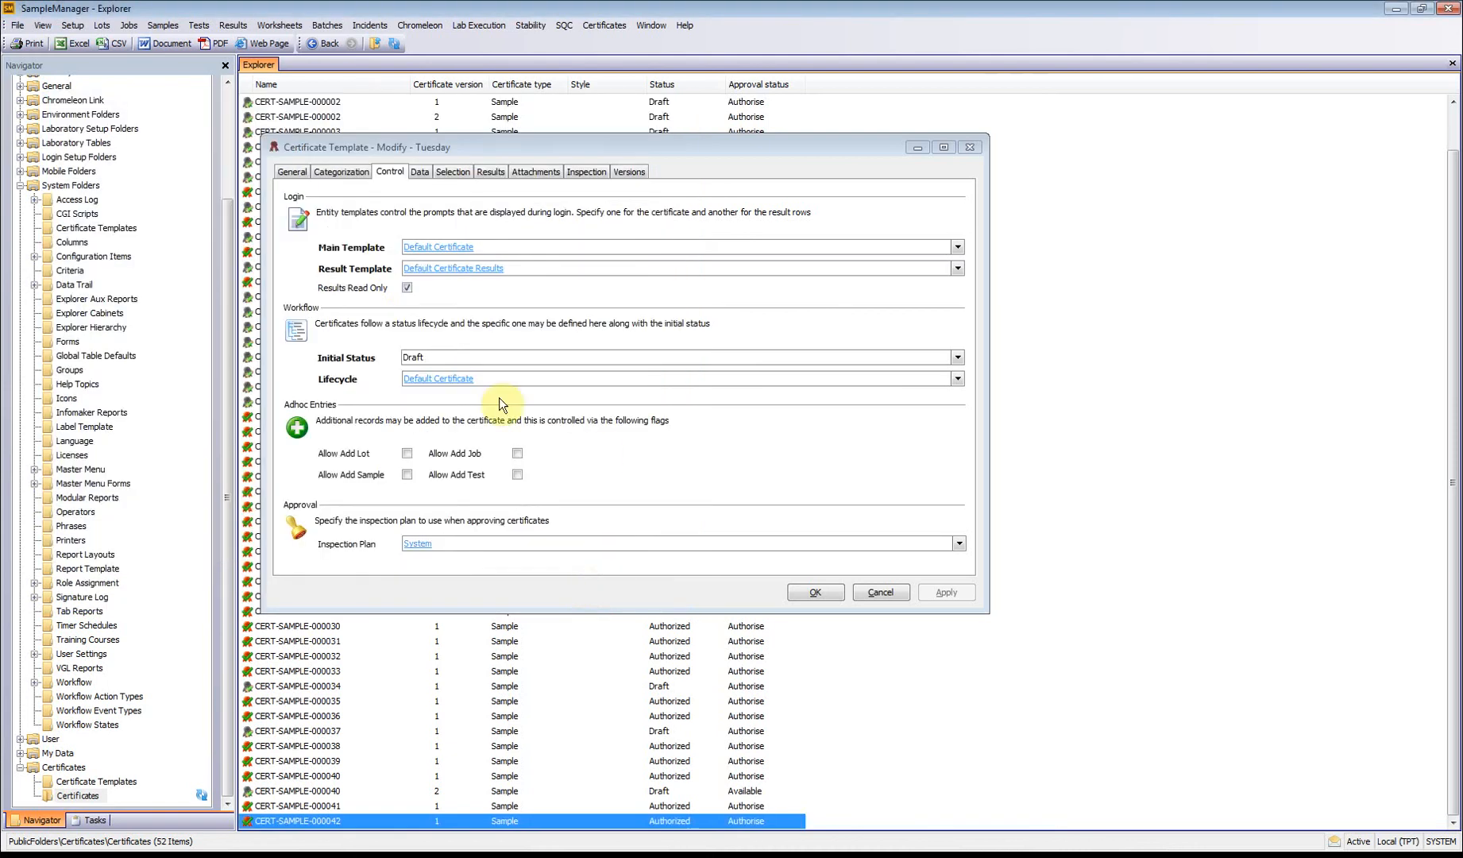
Step: Set the Tuesday template's lifecycle to Certificate Extended Workflow
left_click(959, 379)
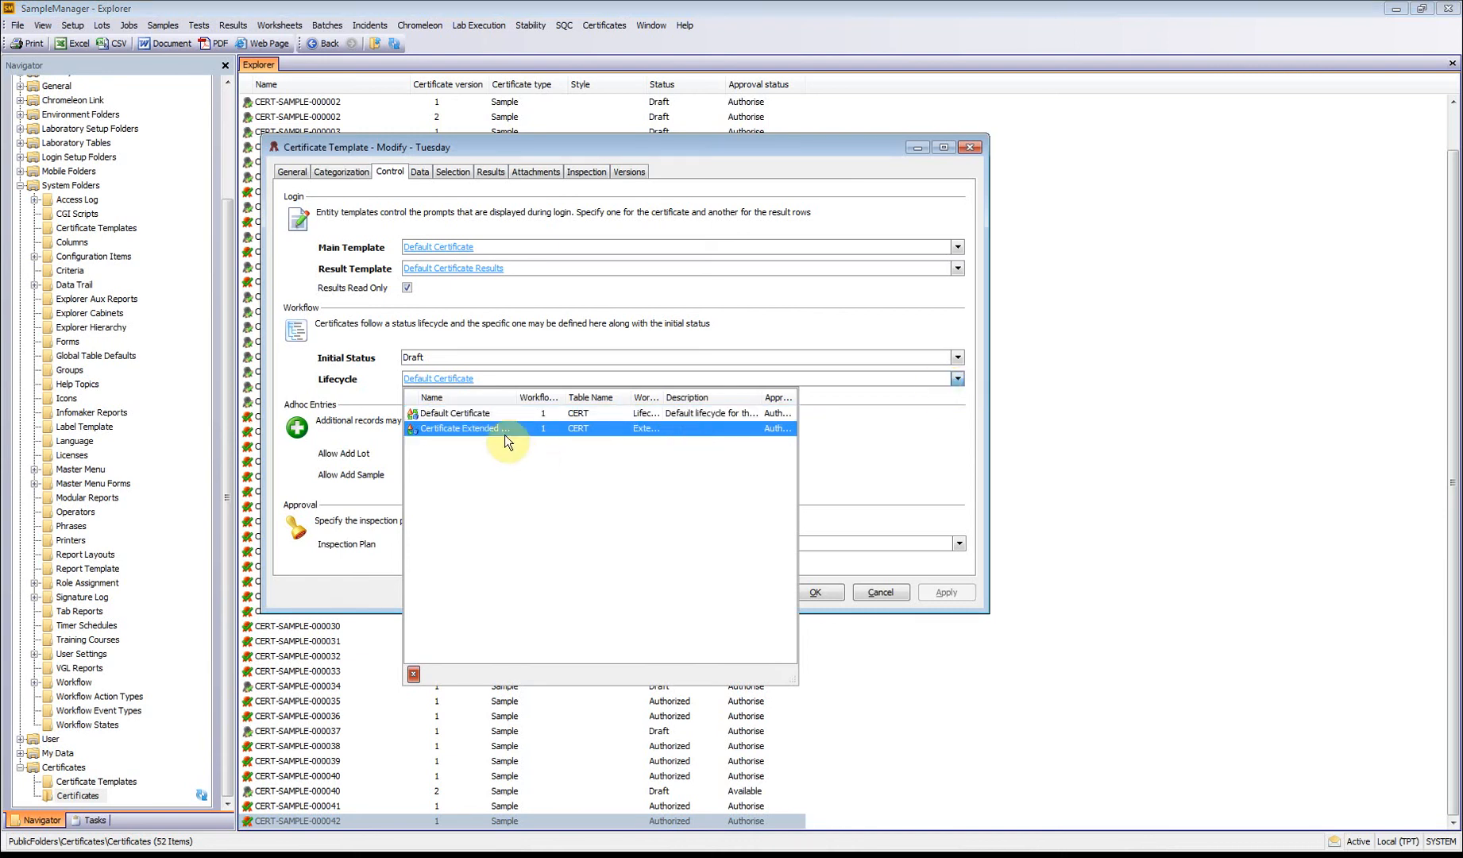
left_click(478, 432)
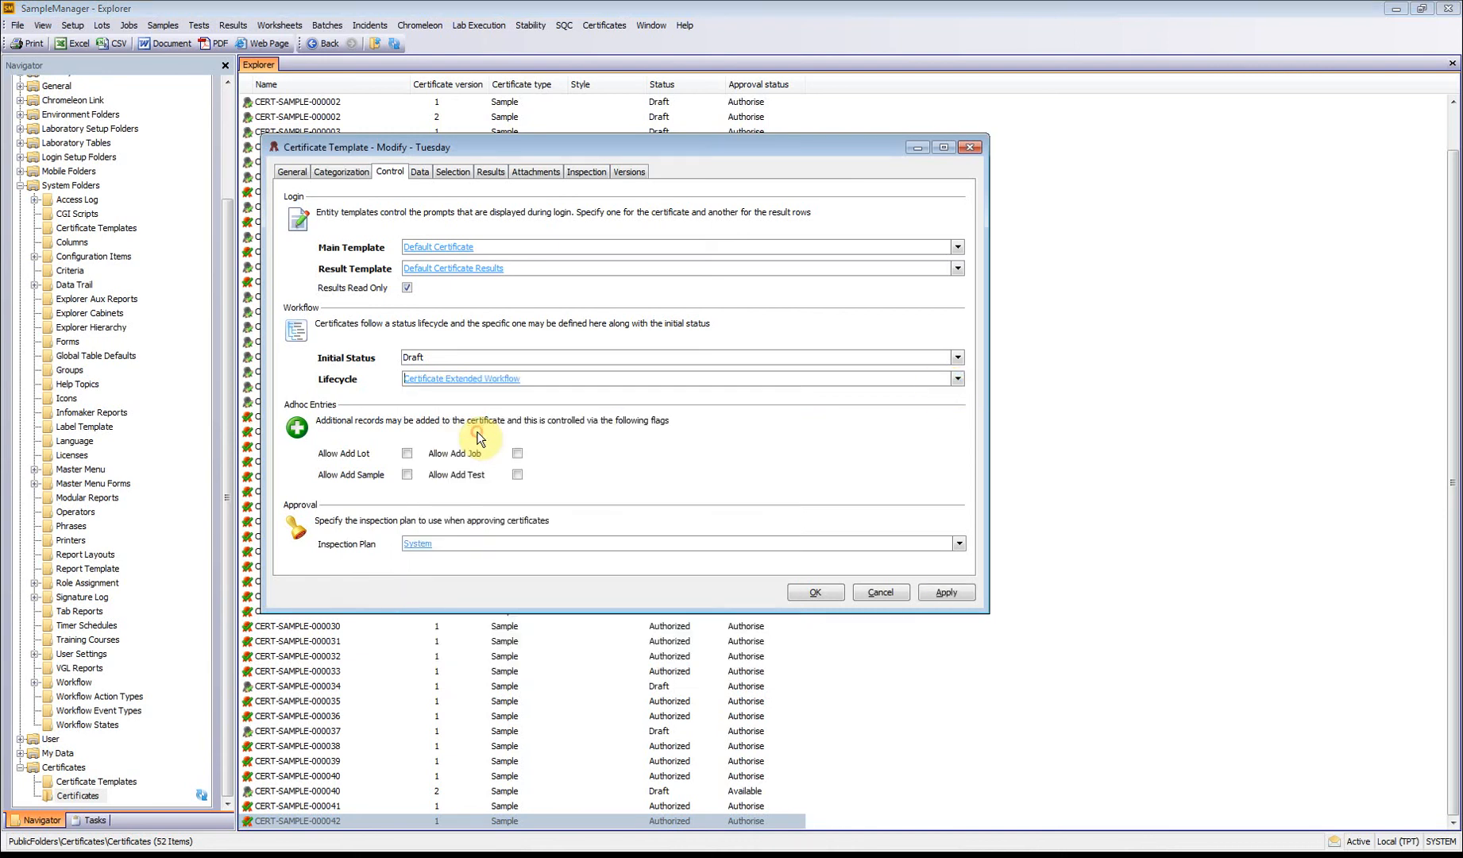
Step: Examine the actions under the extended workflow's Certificate Approved, Authorized and Canceled events, and save the Tuesday template
left_click(458, 379)
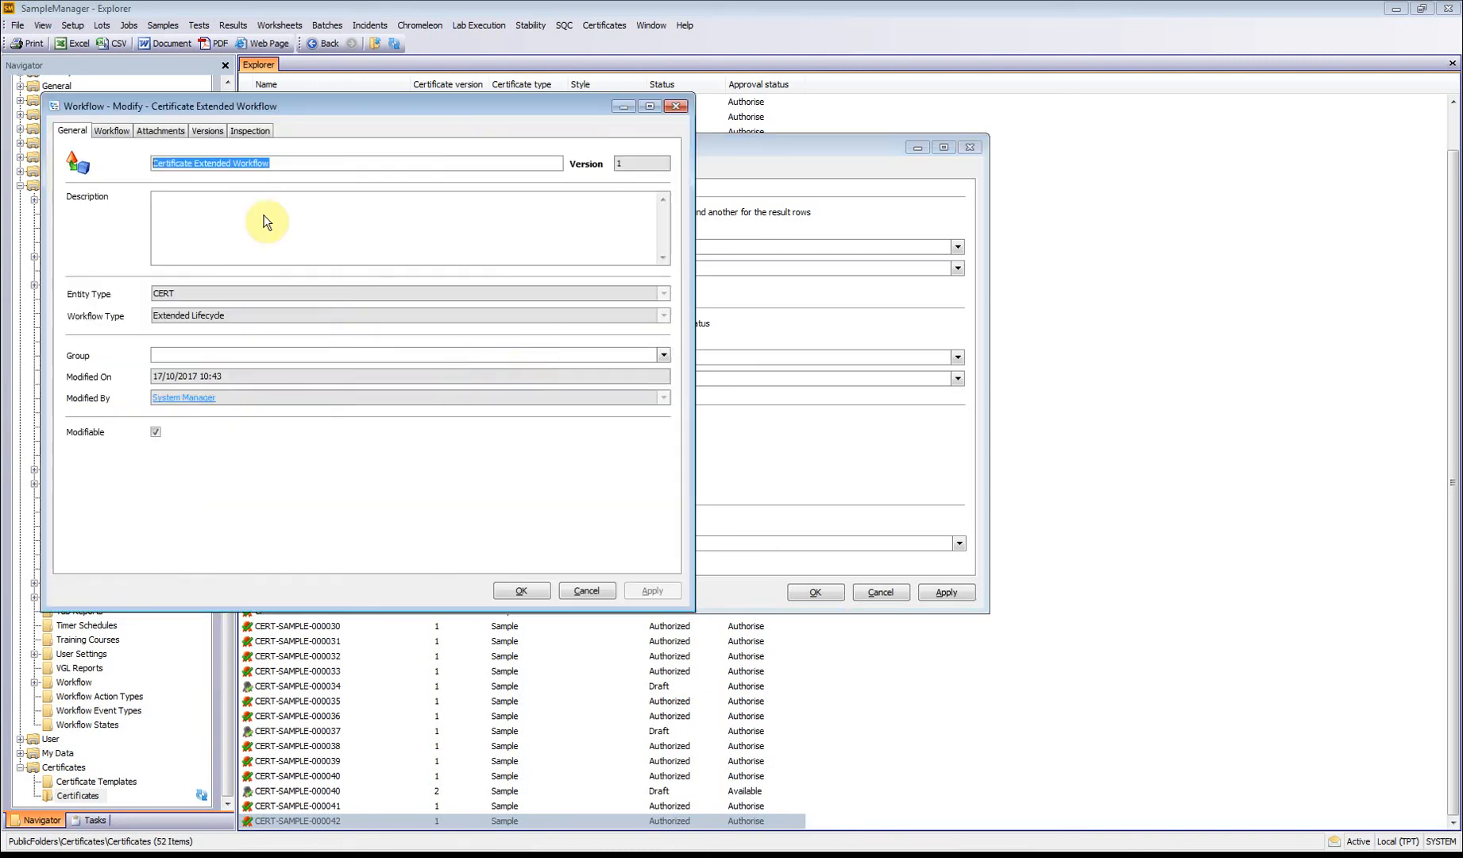
left_click(111, 130)
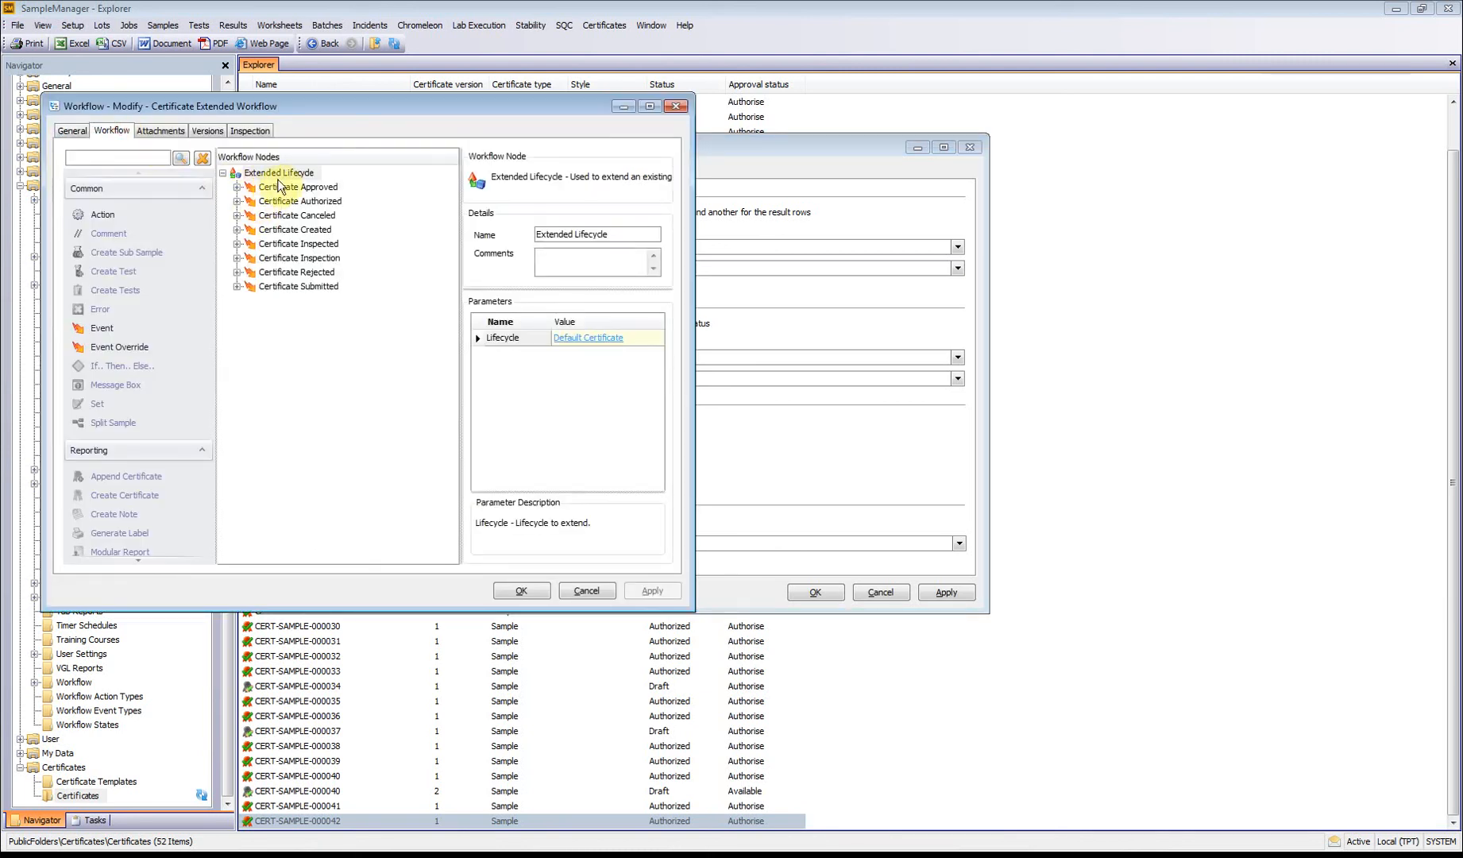
left_click(241, 194)
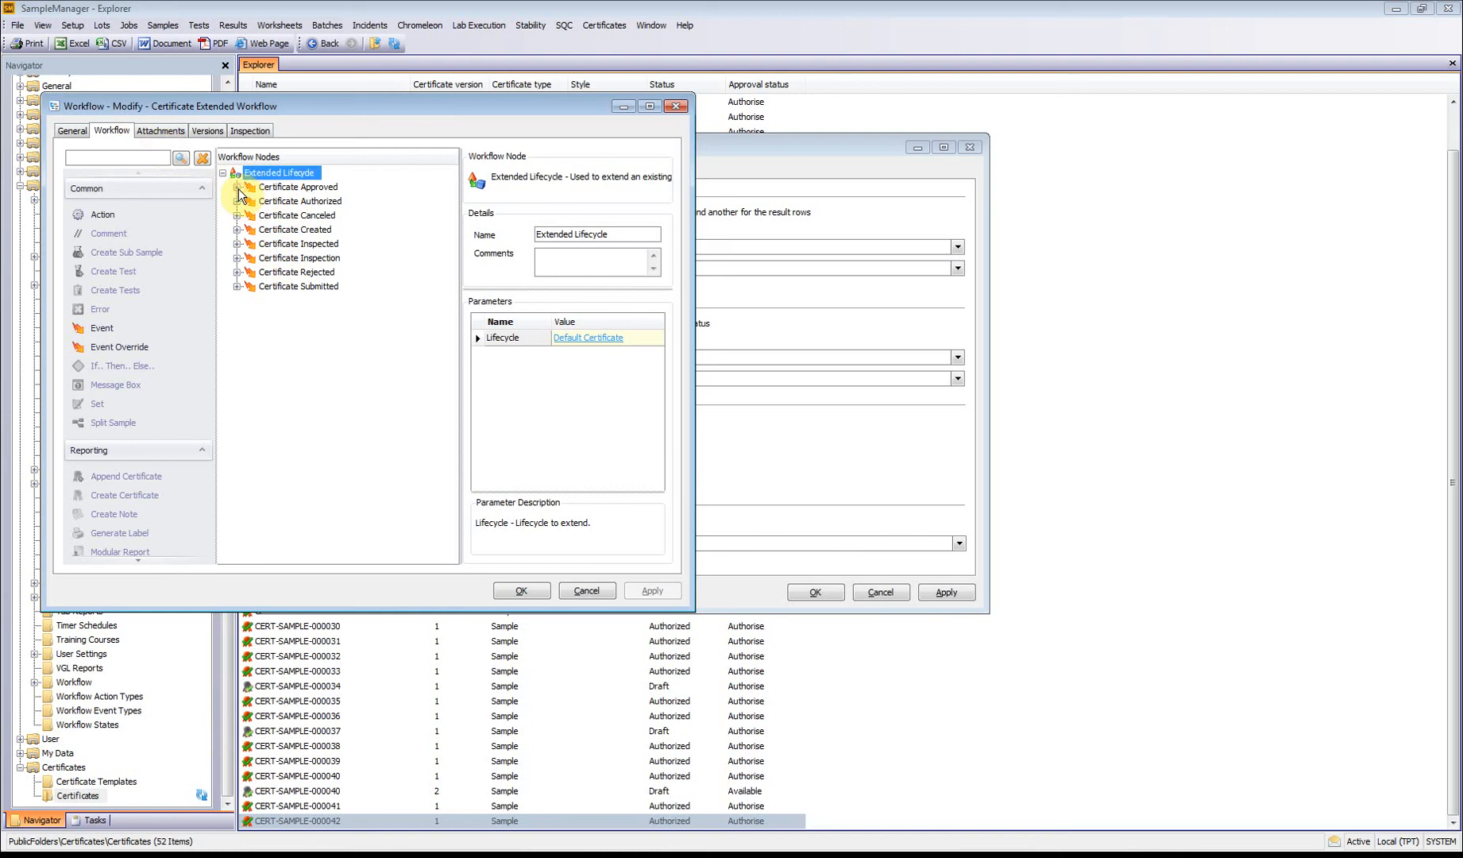
left_click(236, 187)
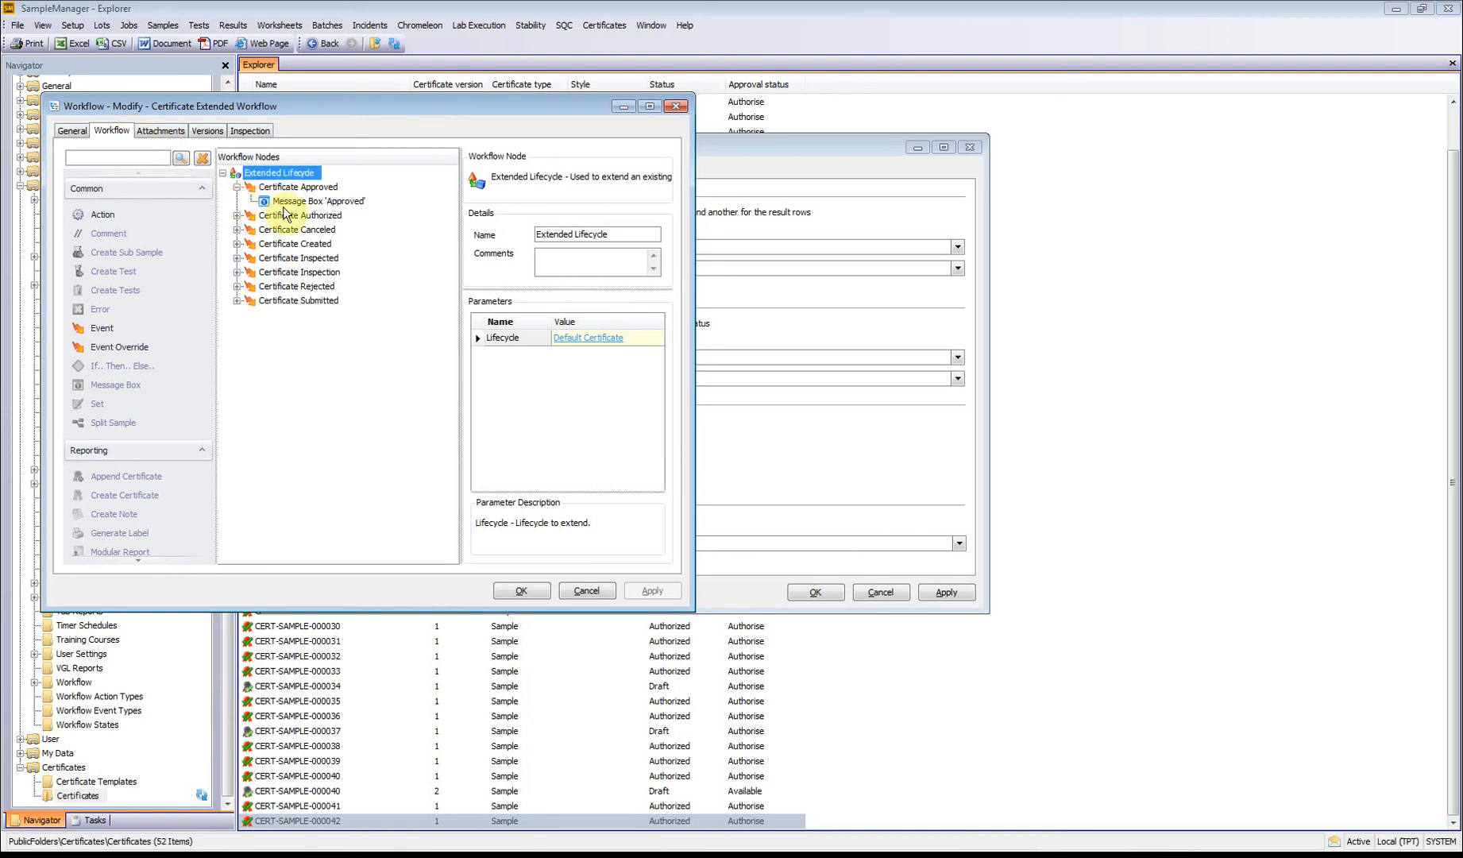
left_click(237, 215)
left_click(236, 244)
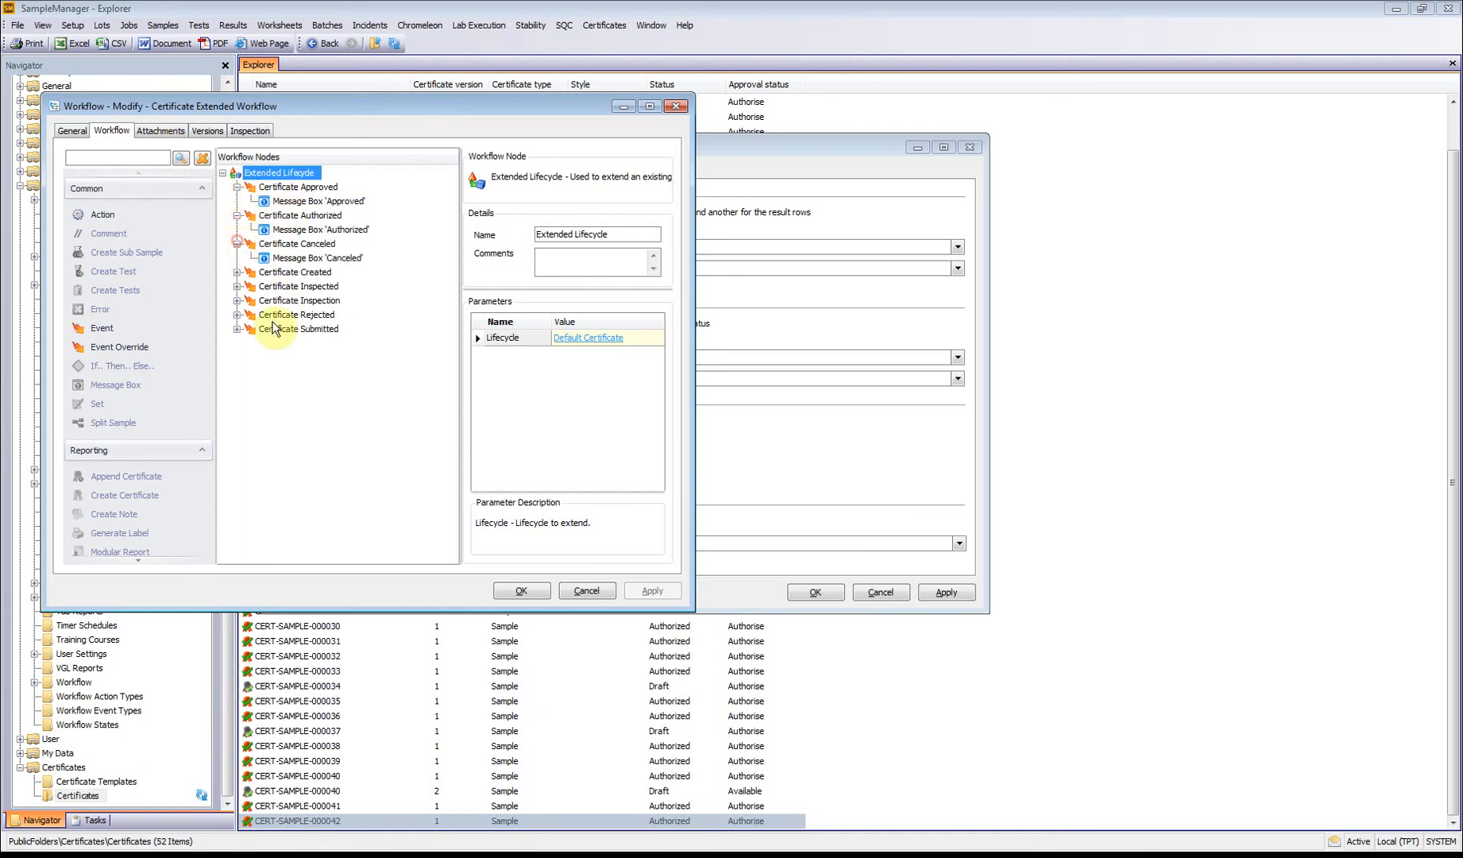
left_click(508, 590)
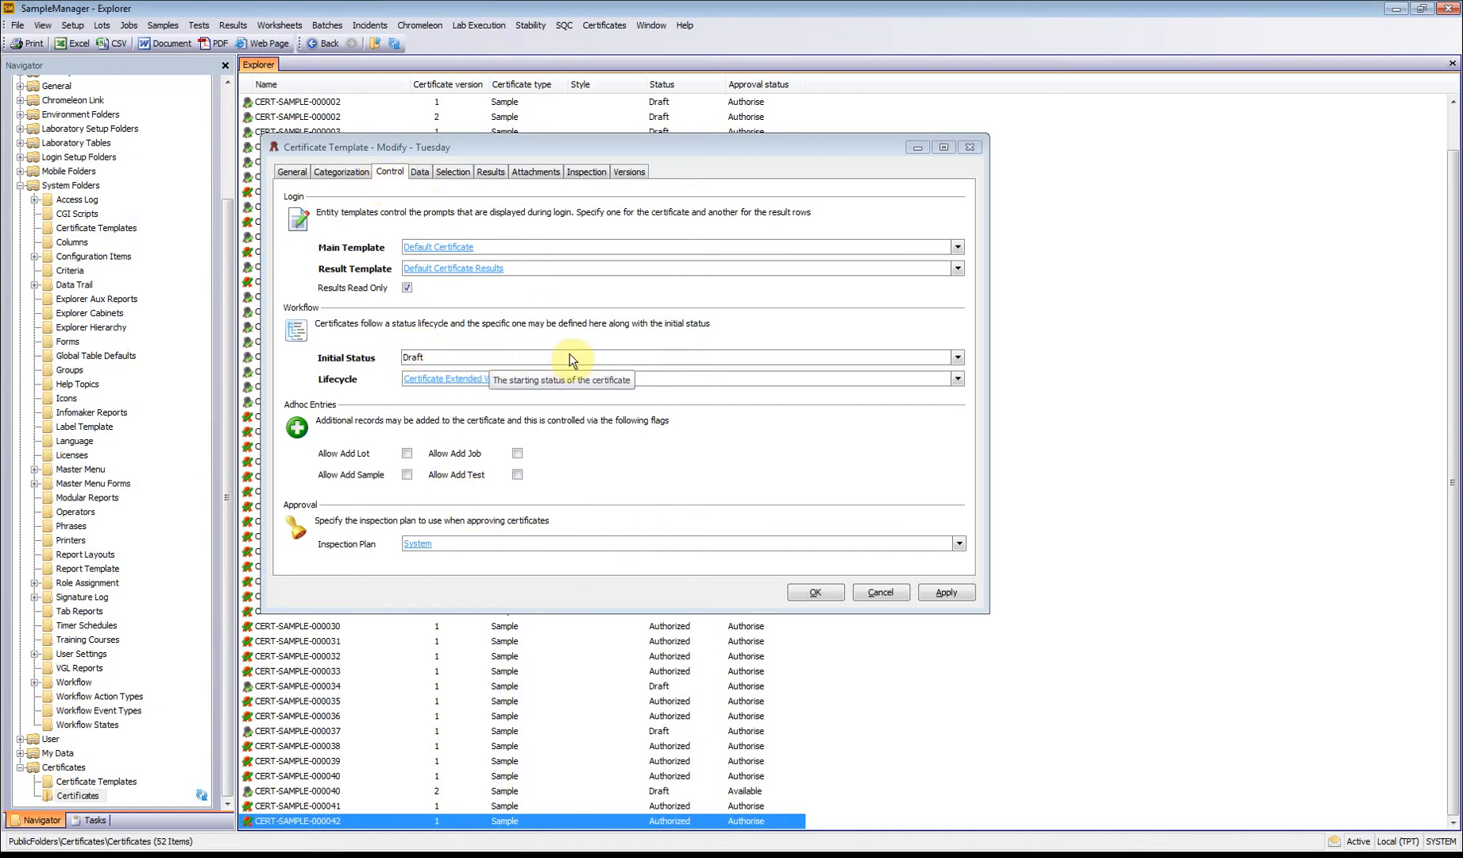
left_click(947, 592)
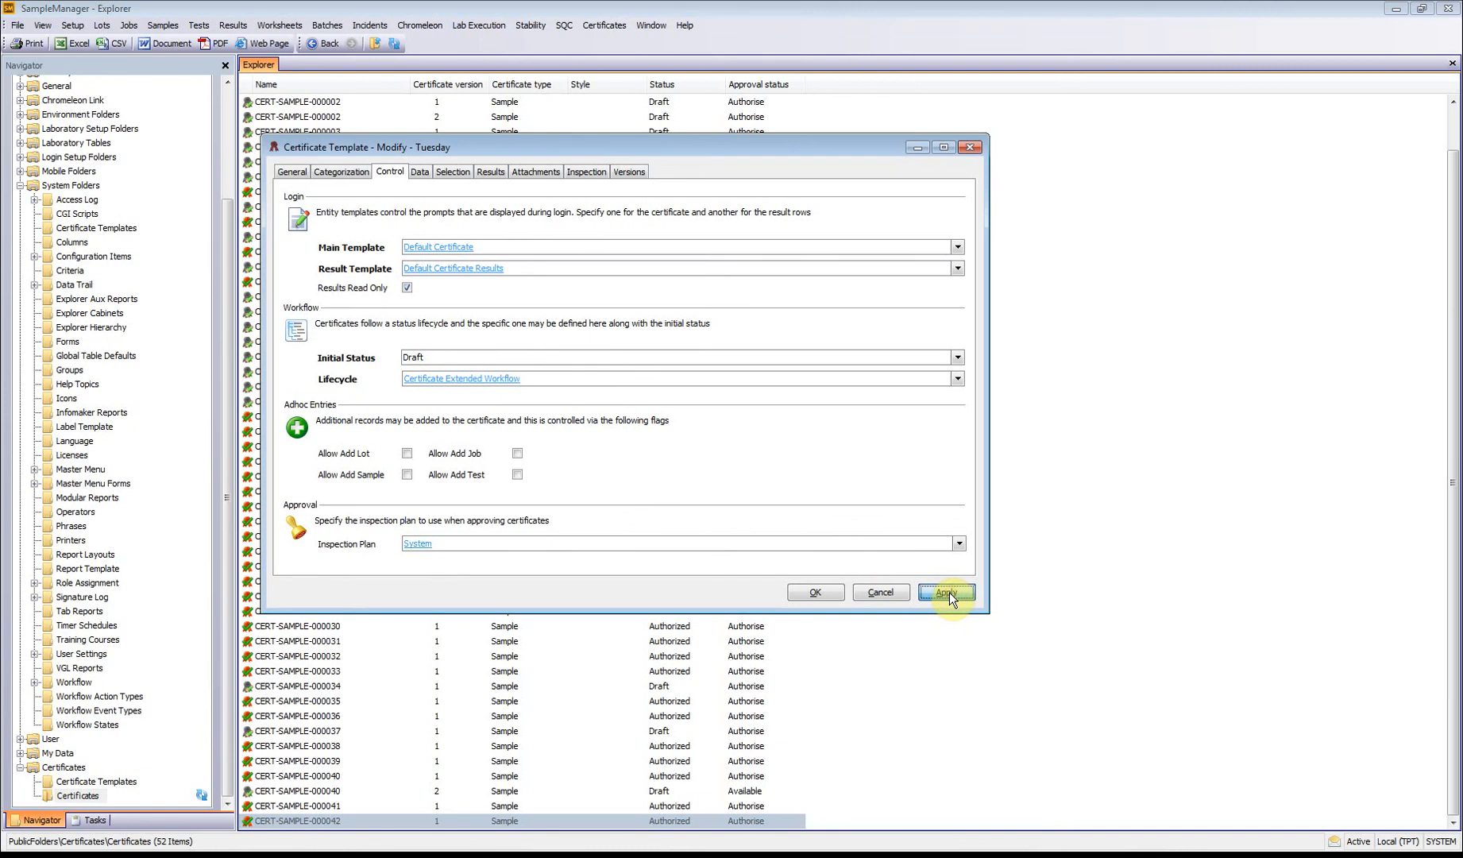
left_click(811, 592)
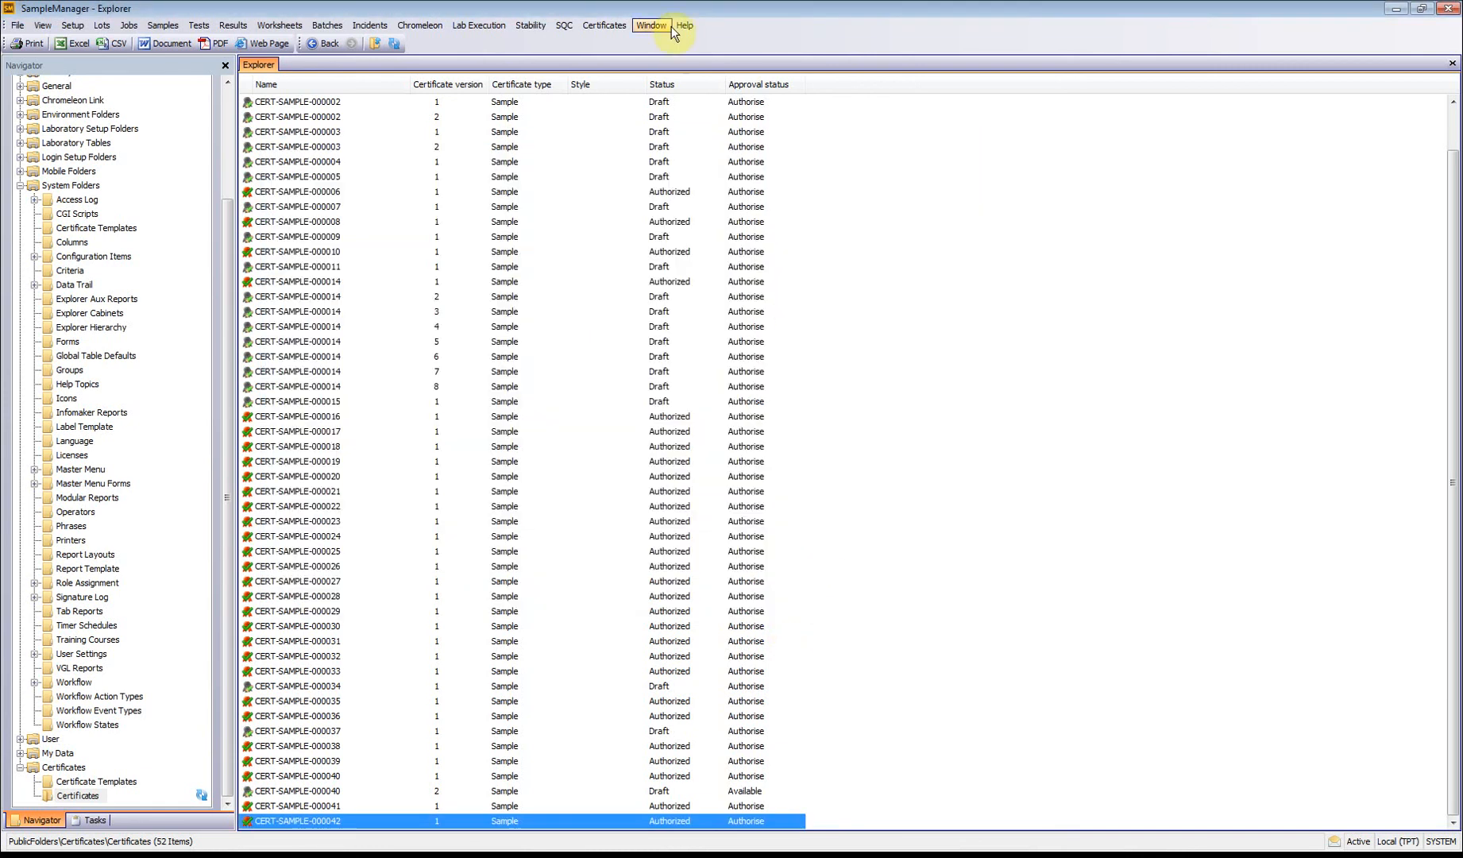
left_click(622, 29)
mouse_move(623, 58)
left_click(702, 64)
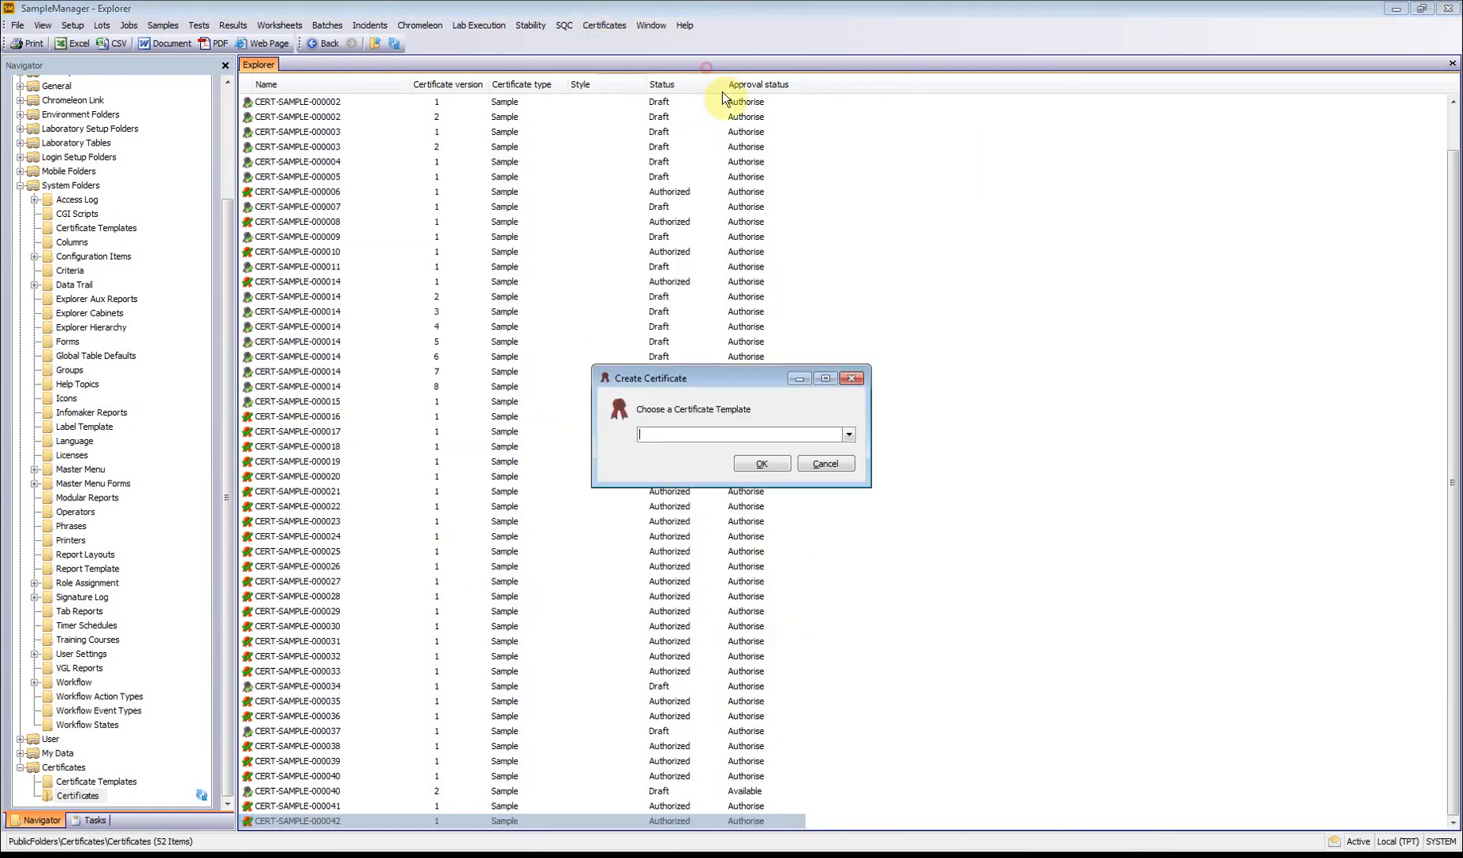
left_click(849, 434)
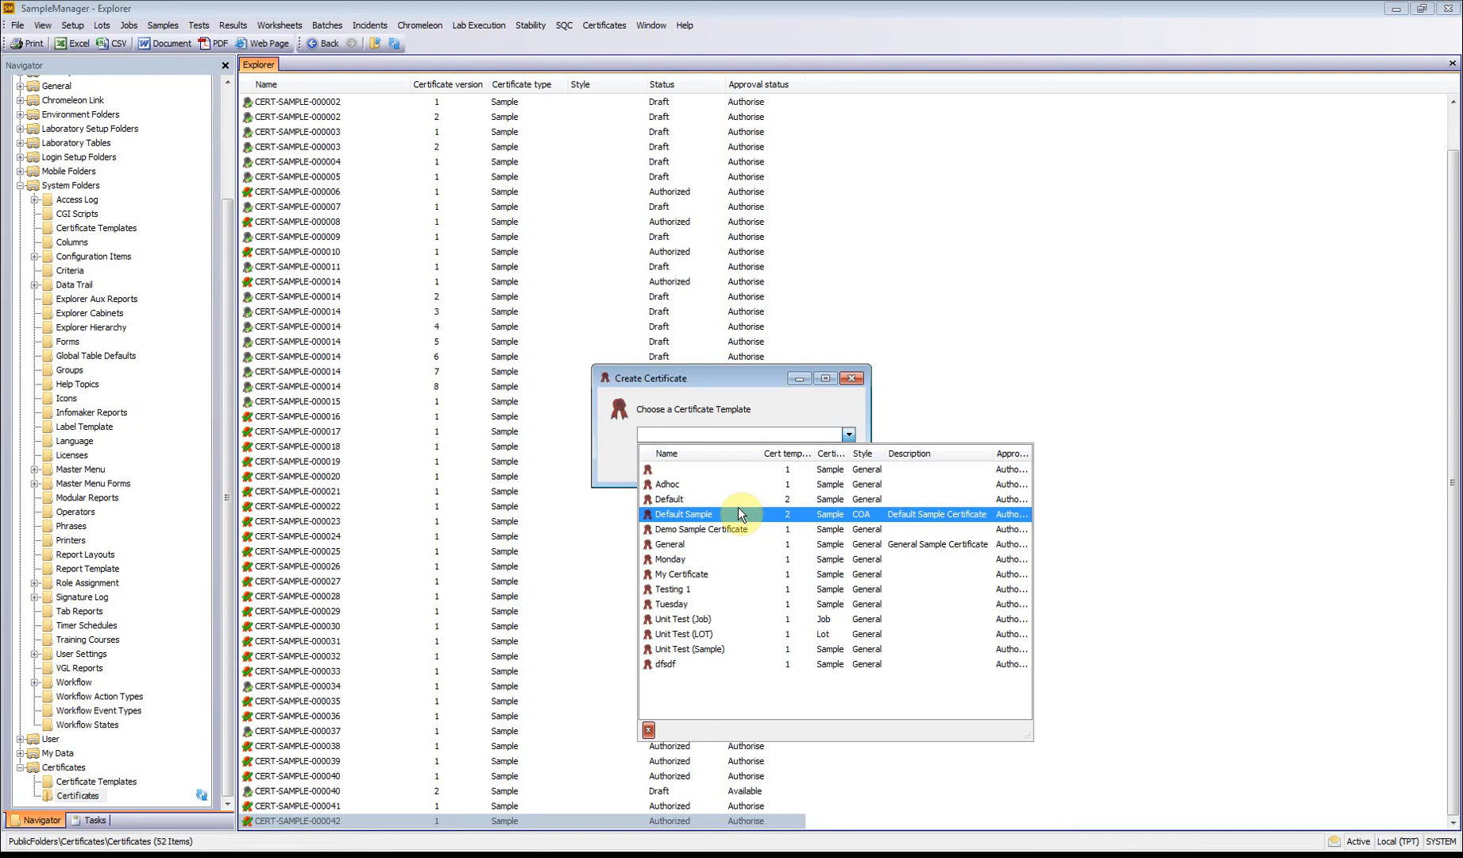
left_click(733, 602)
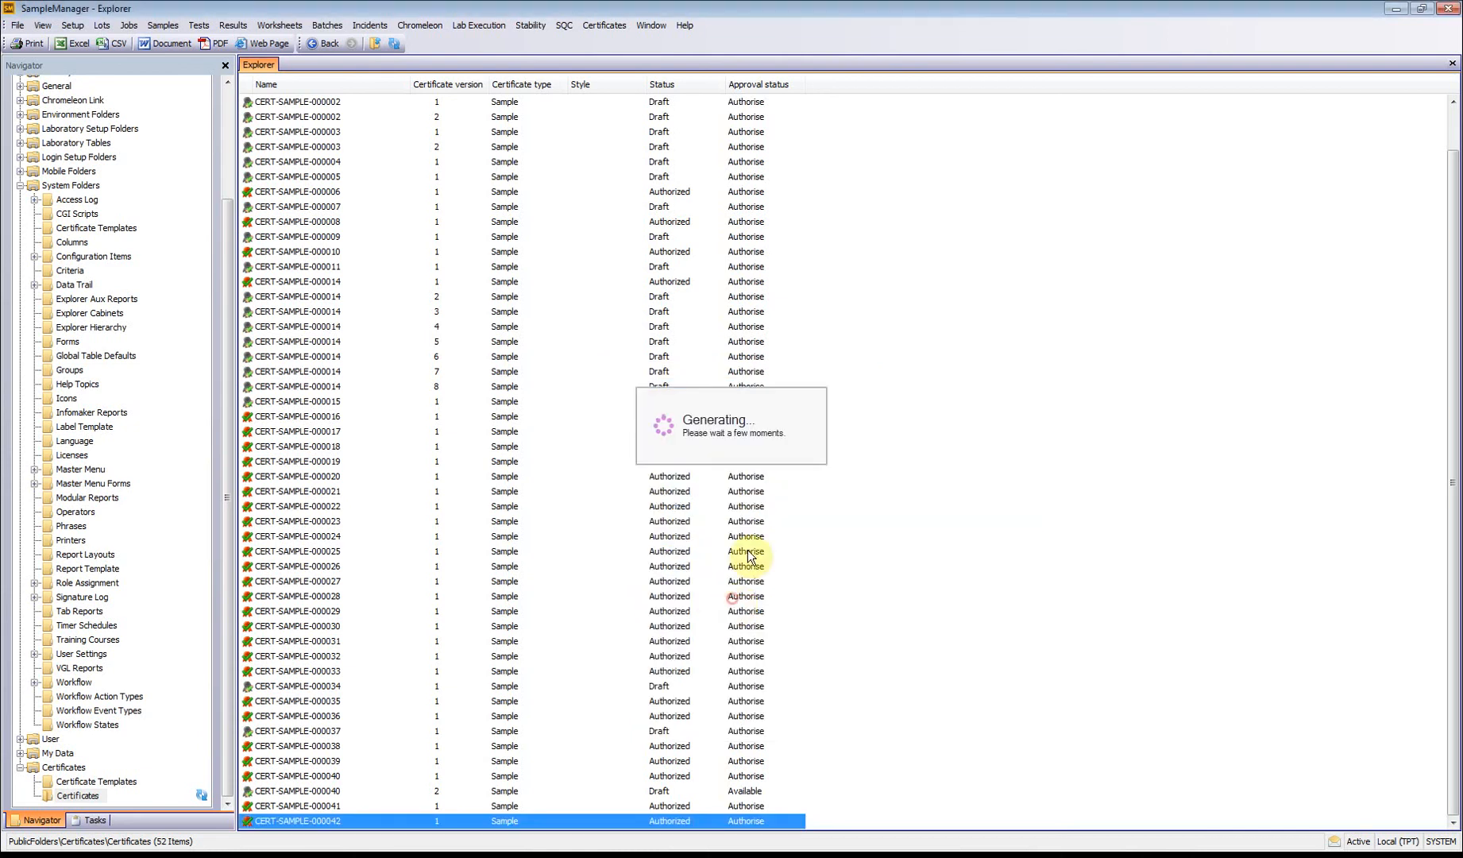
left_click(848, 435)
left_click(769, 481)
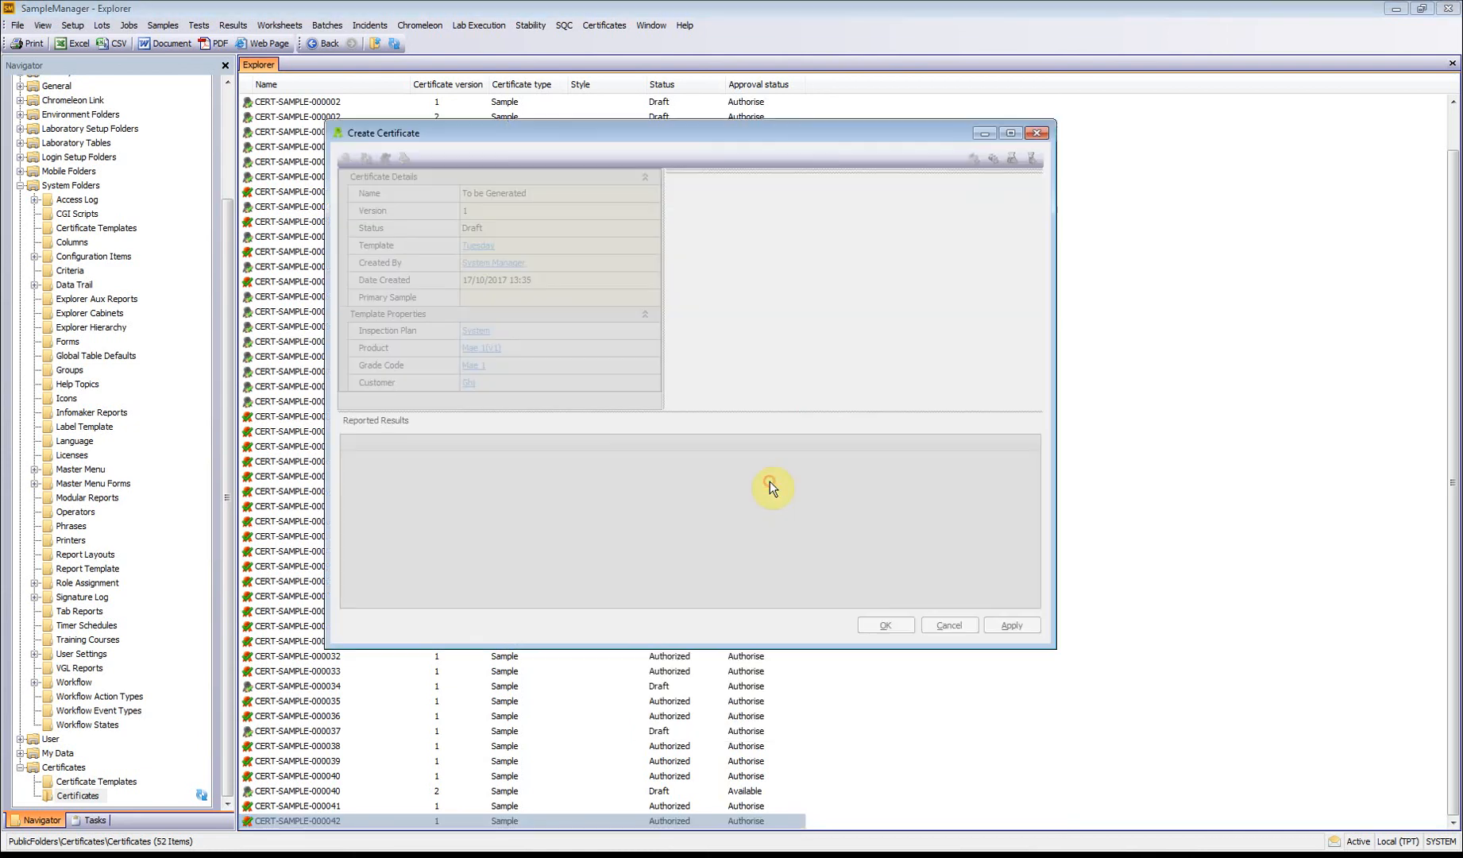
left_click(1021, 628)
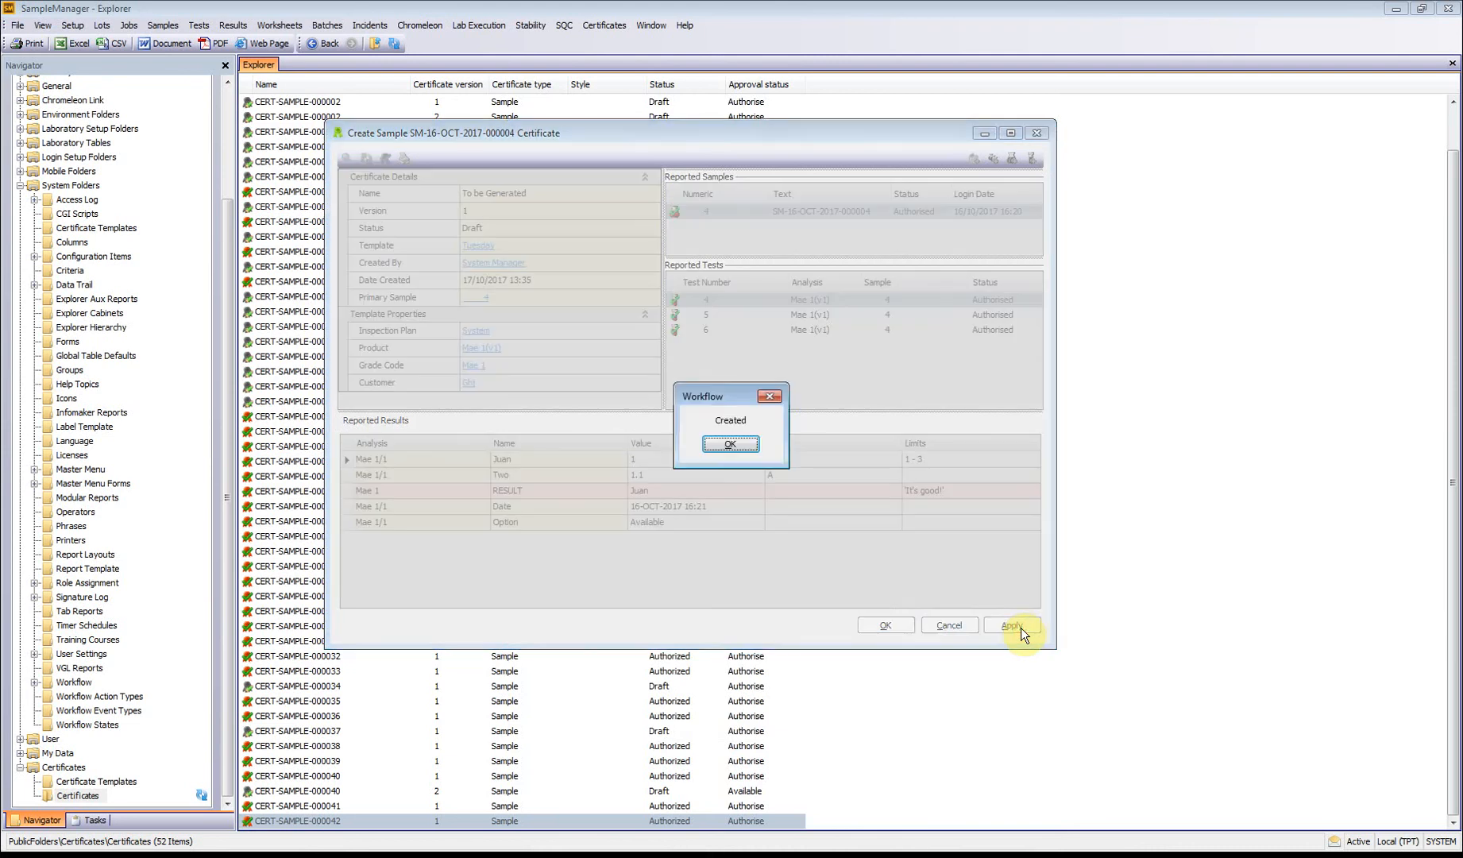
left_click(712, 448)
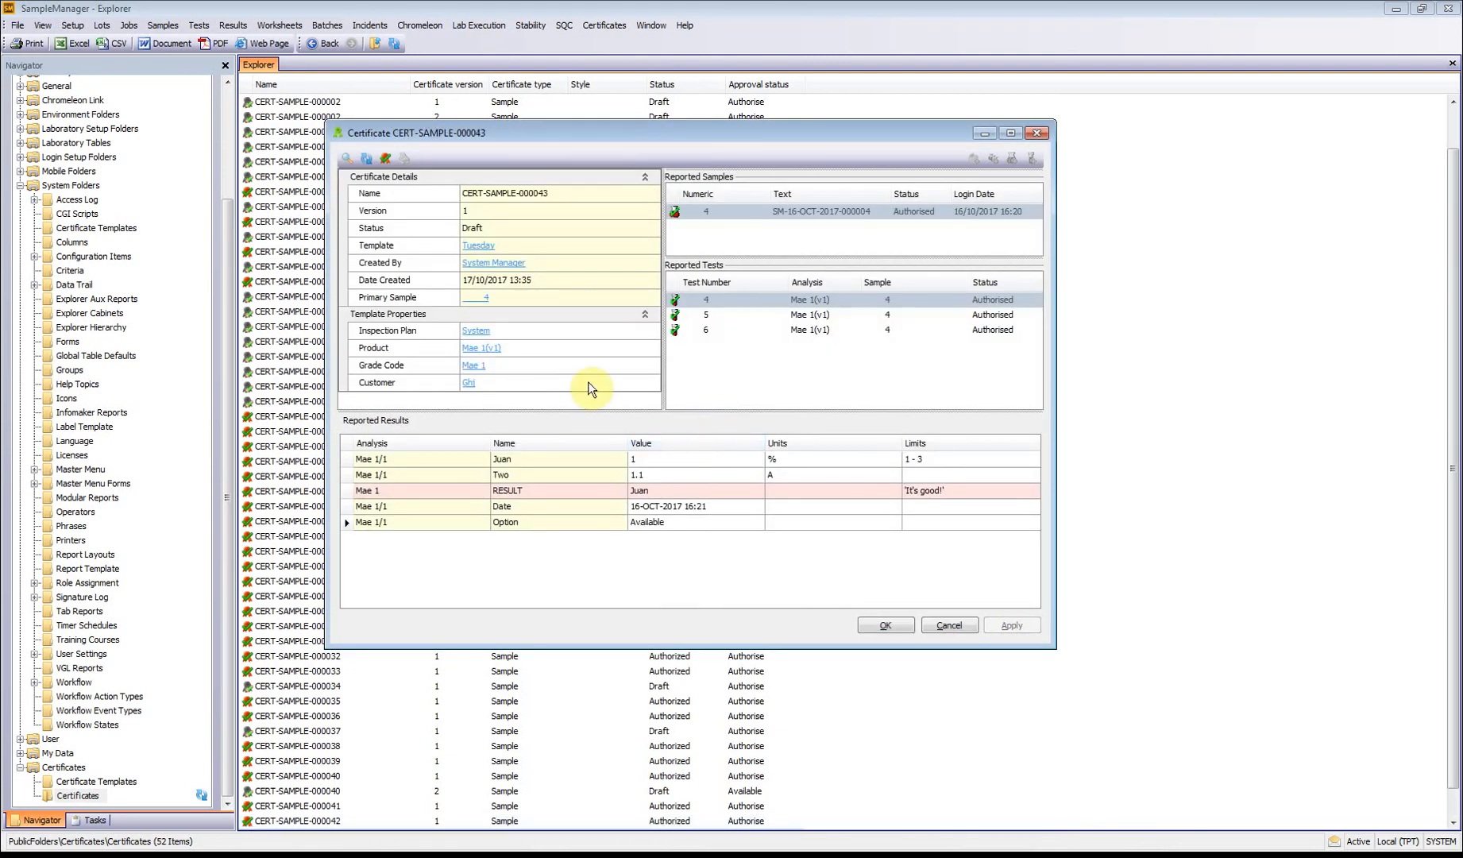
Step: Submit certificate CERT-SAMPLE-000043 for authorization, acknowledge the workflow message, and close the certificate
left_click(367, 156)
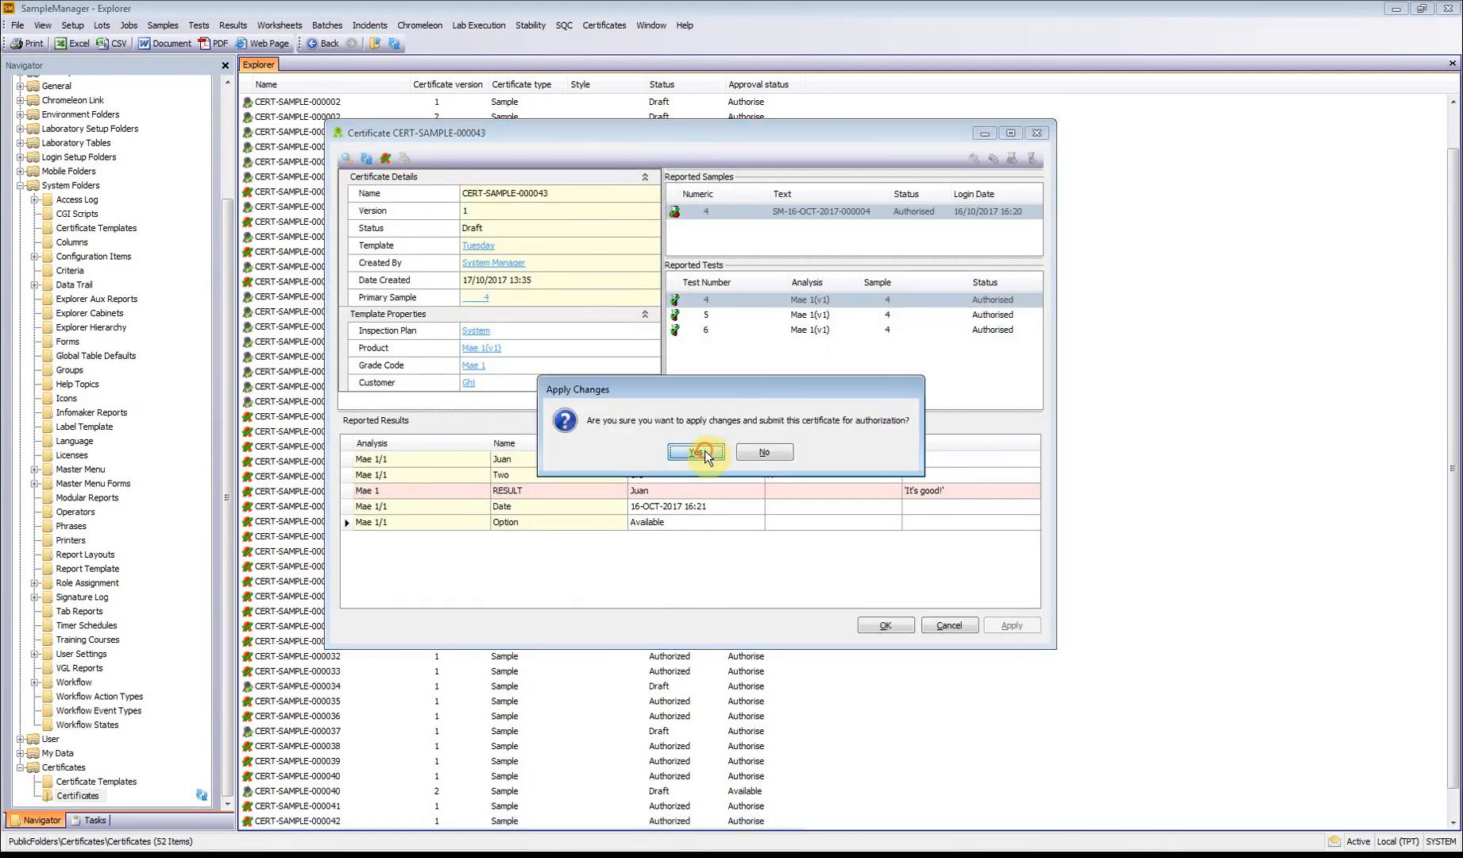
left_click(703, 450)
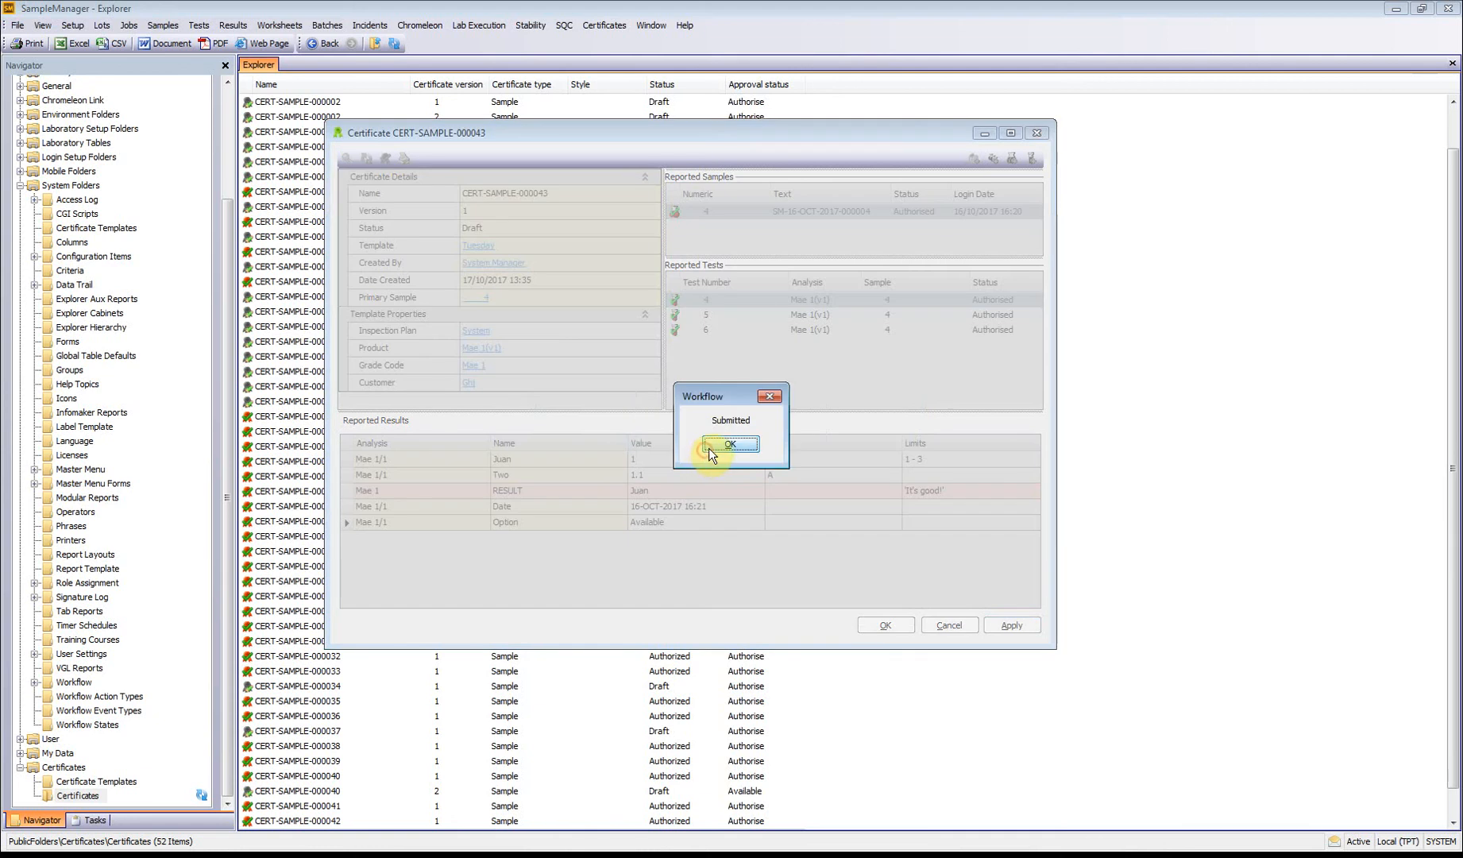
left_click(722, 443)
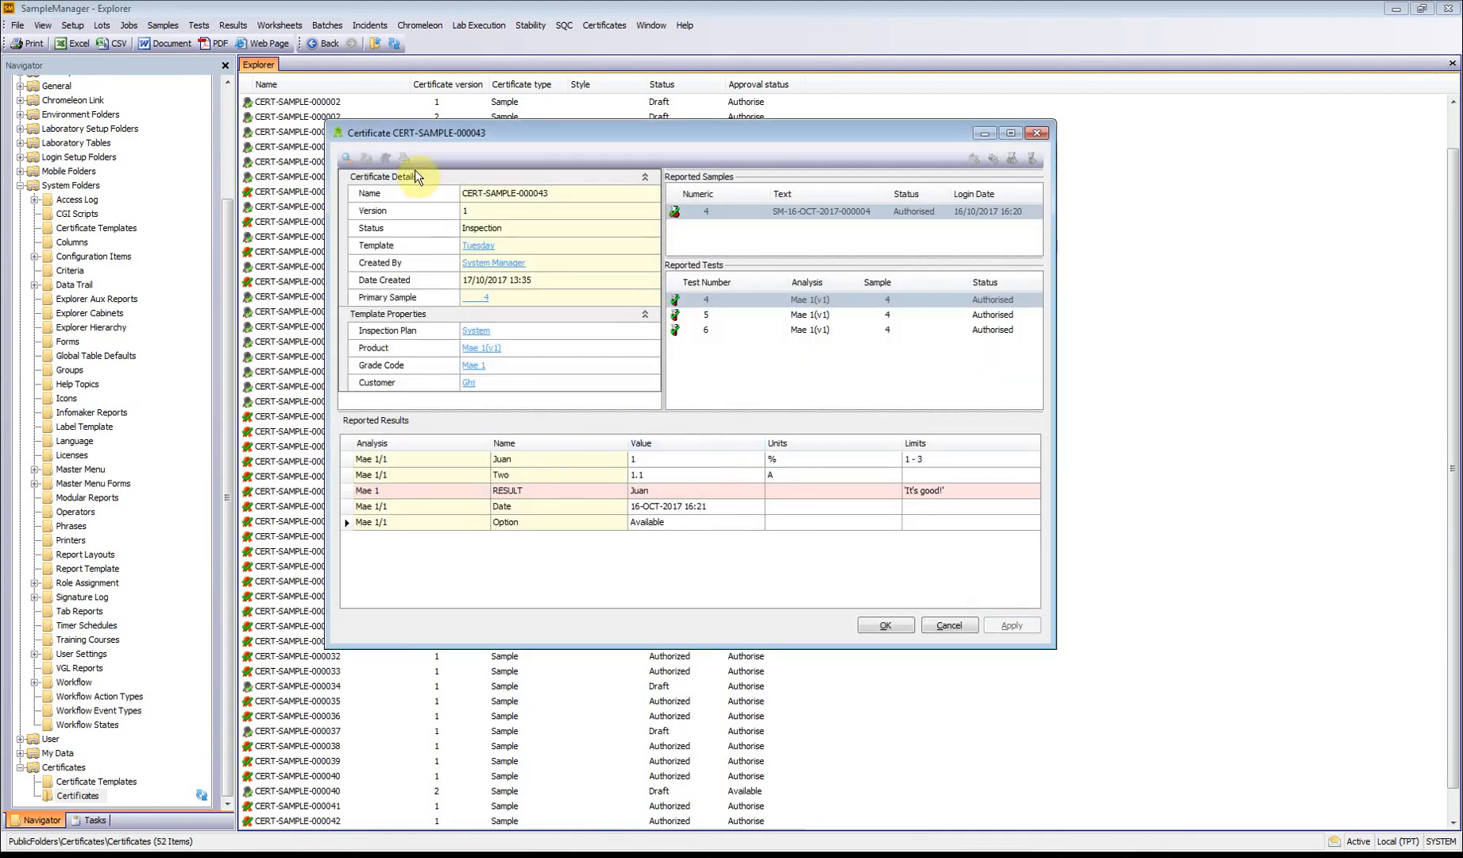
left_click(948, 626)
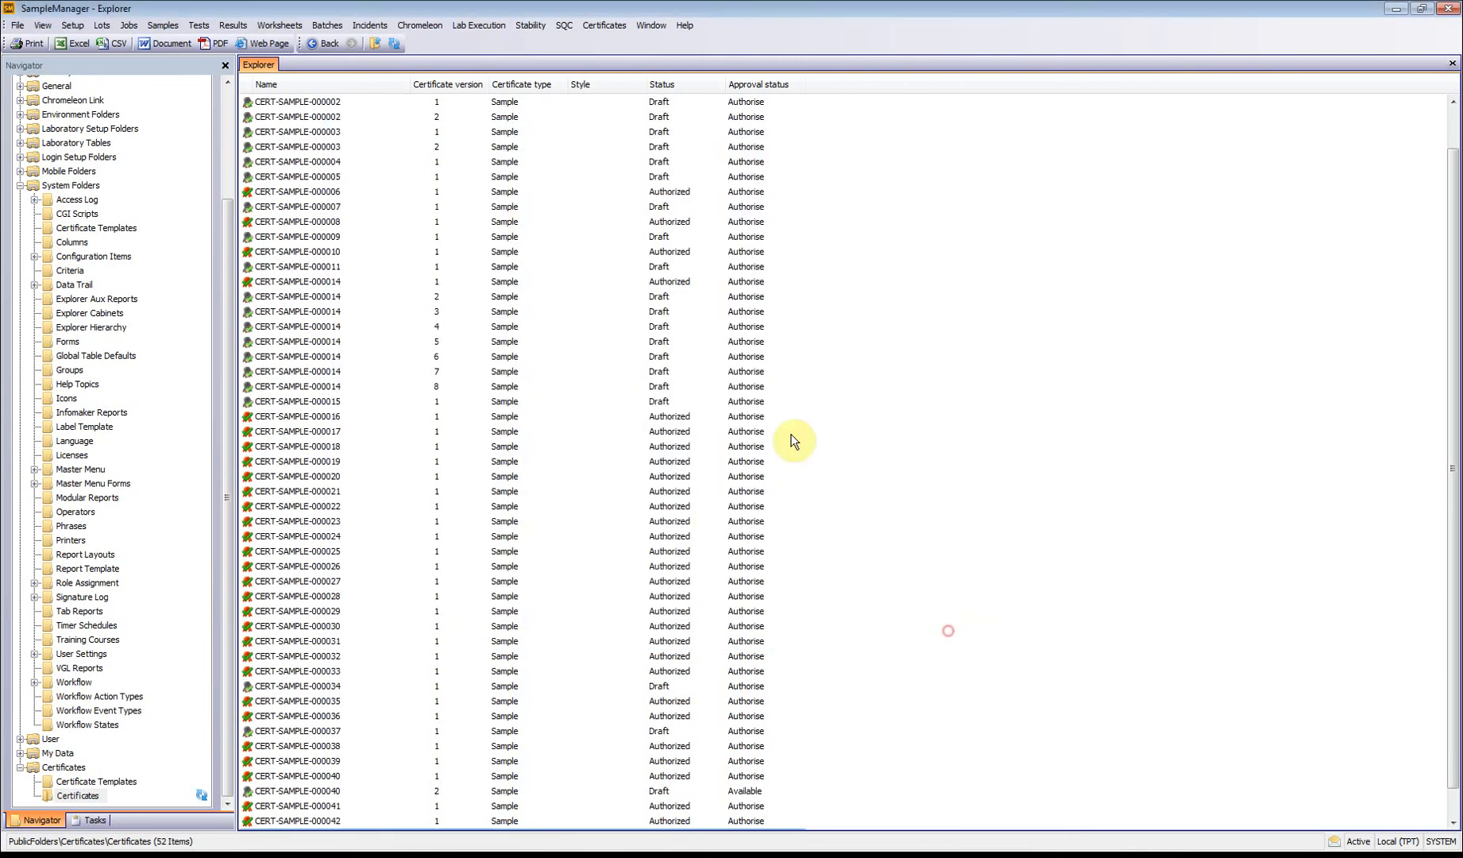
Step: Open the Tuesday certificate template for modification
left_click(641, 26)
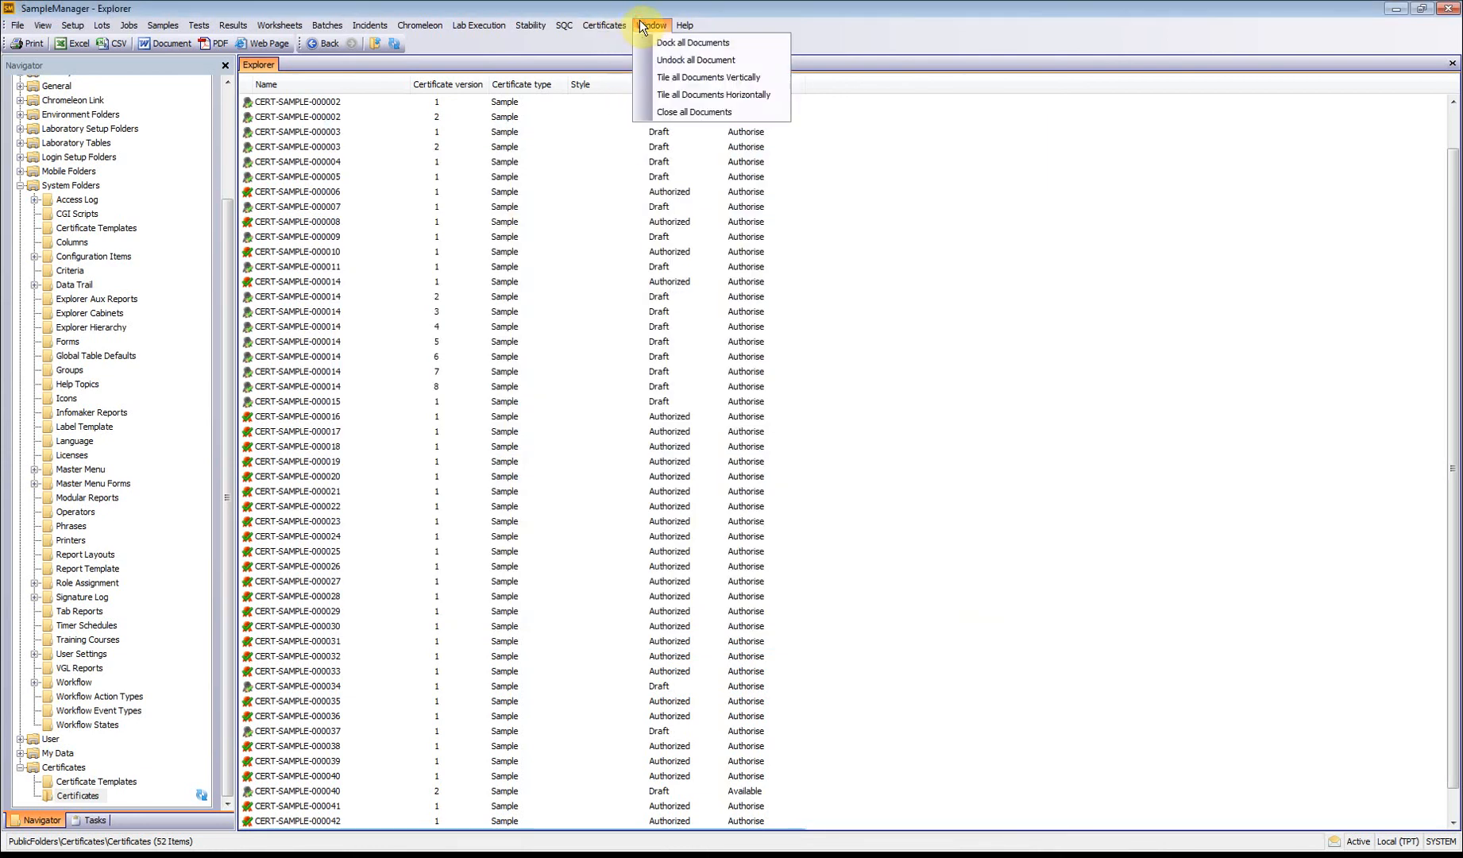
mouse_move(607, 21)
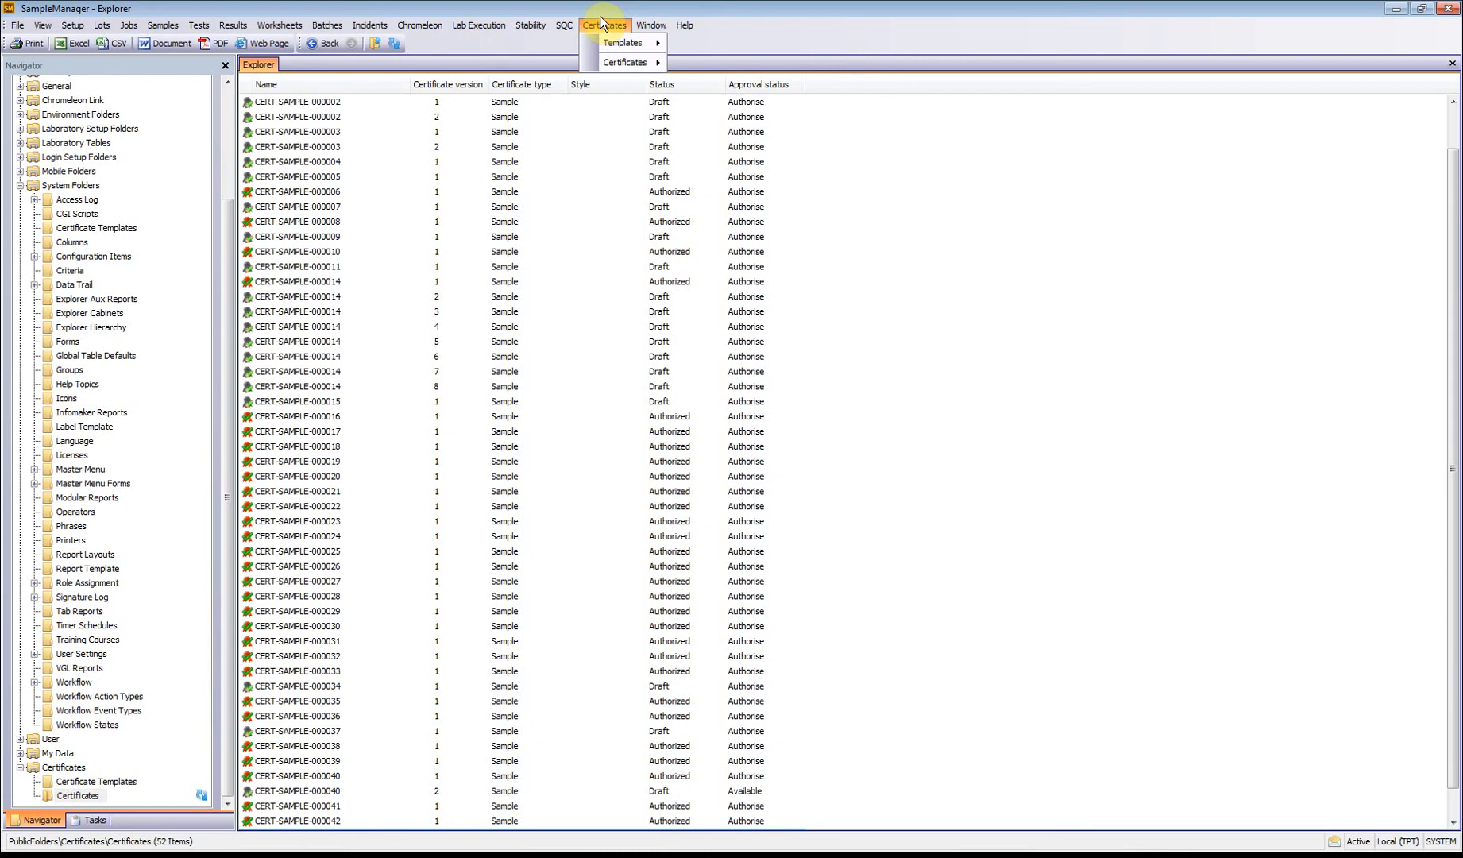
mouse_move(635, 44)
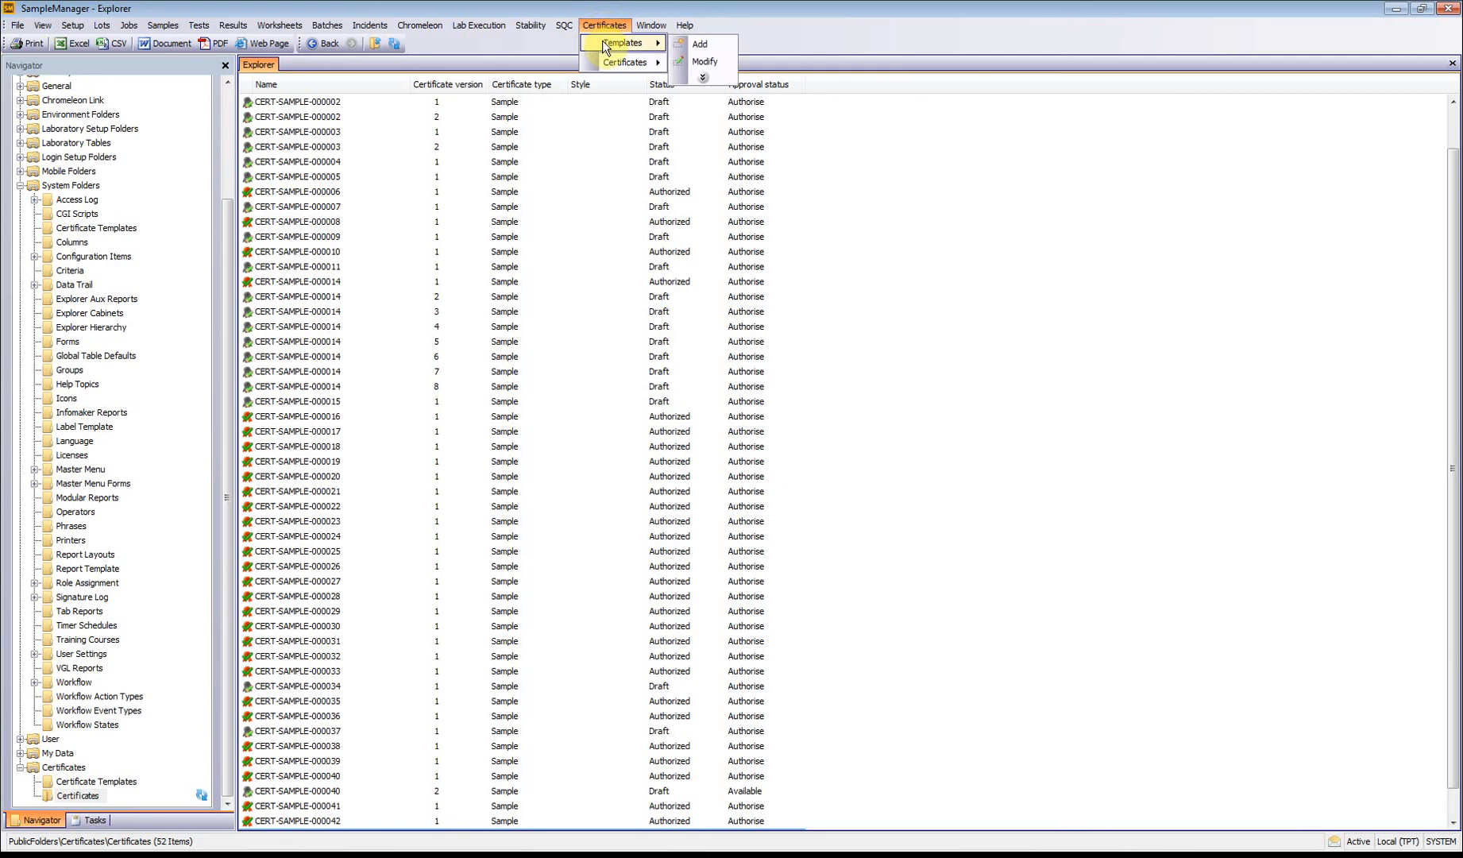
left_click(702, 64)
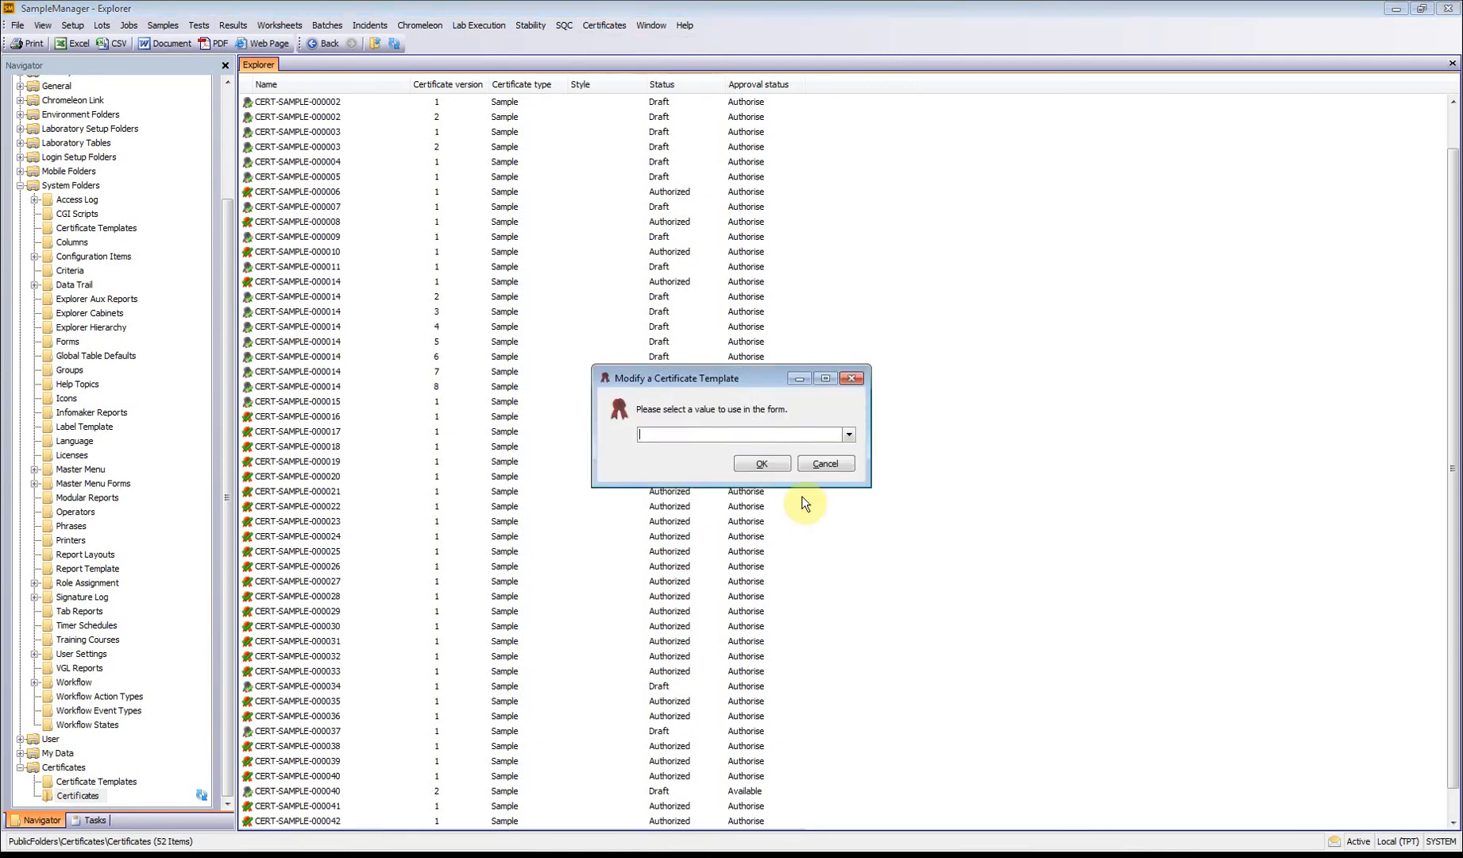
left_click(849, 434)
left_click(728, 634)
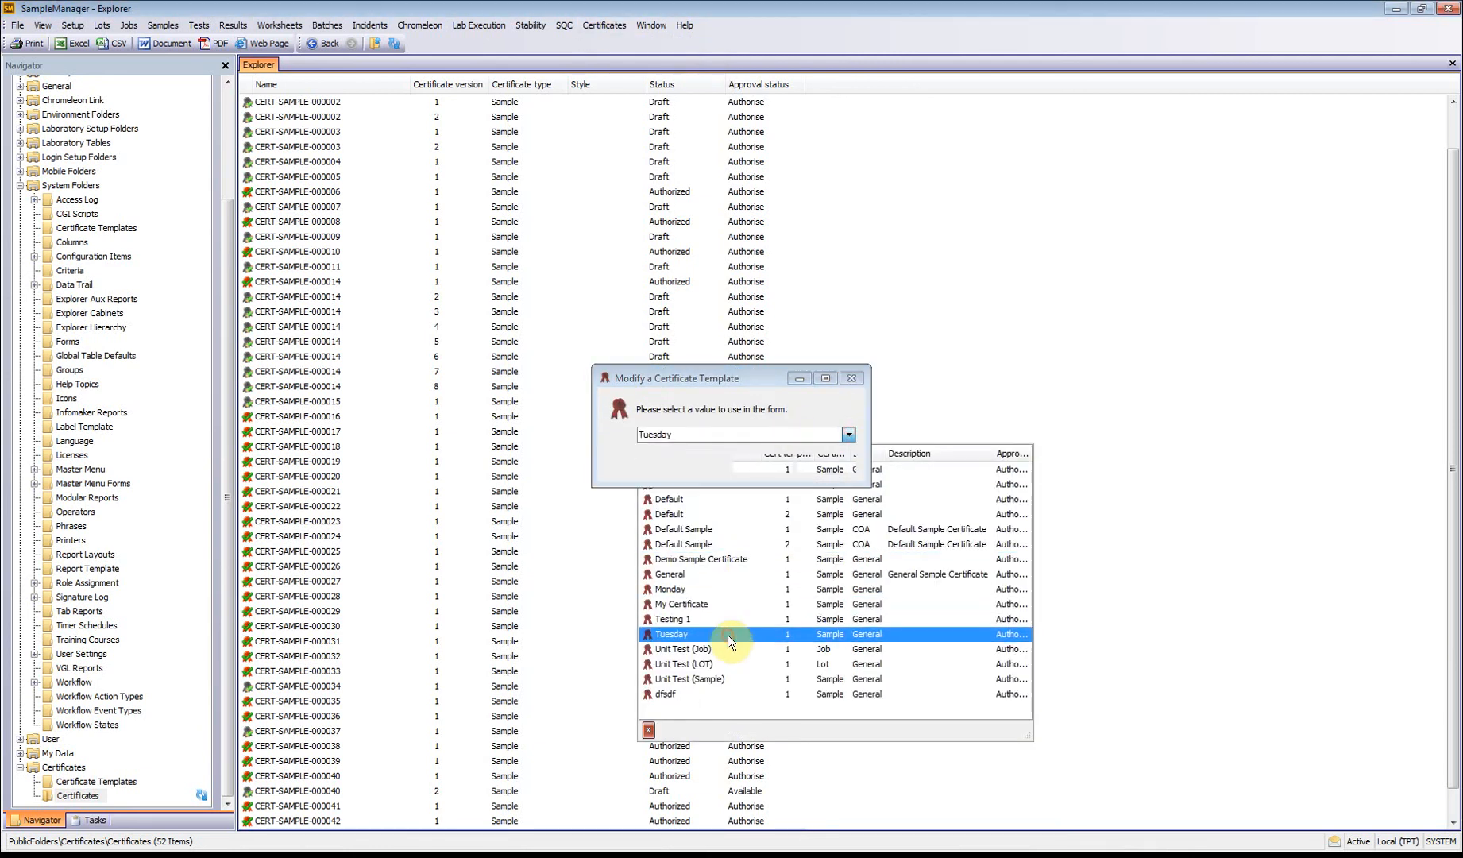
Step: Allow lots, samples, jobs and tests as ad hoc entries in the Tuesday template, and save it
left_click(342, 171)
left_click(387, 171)
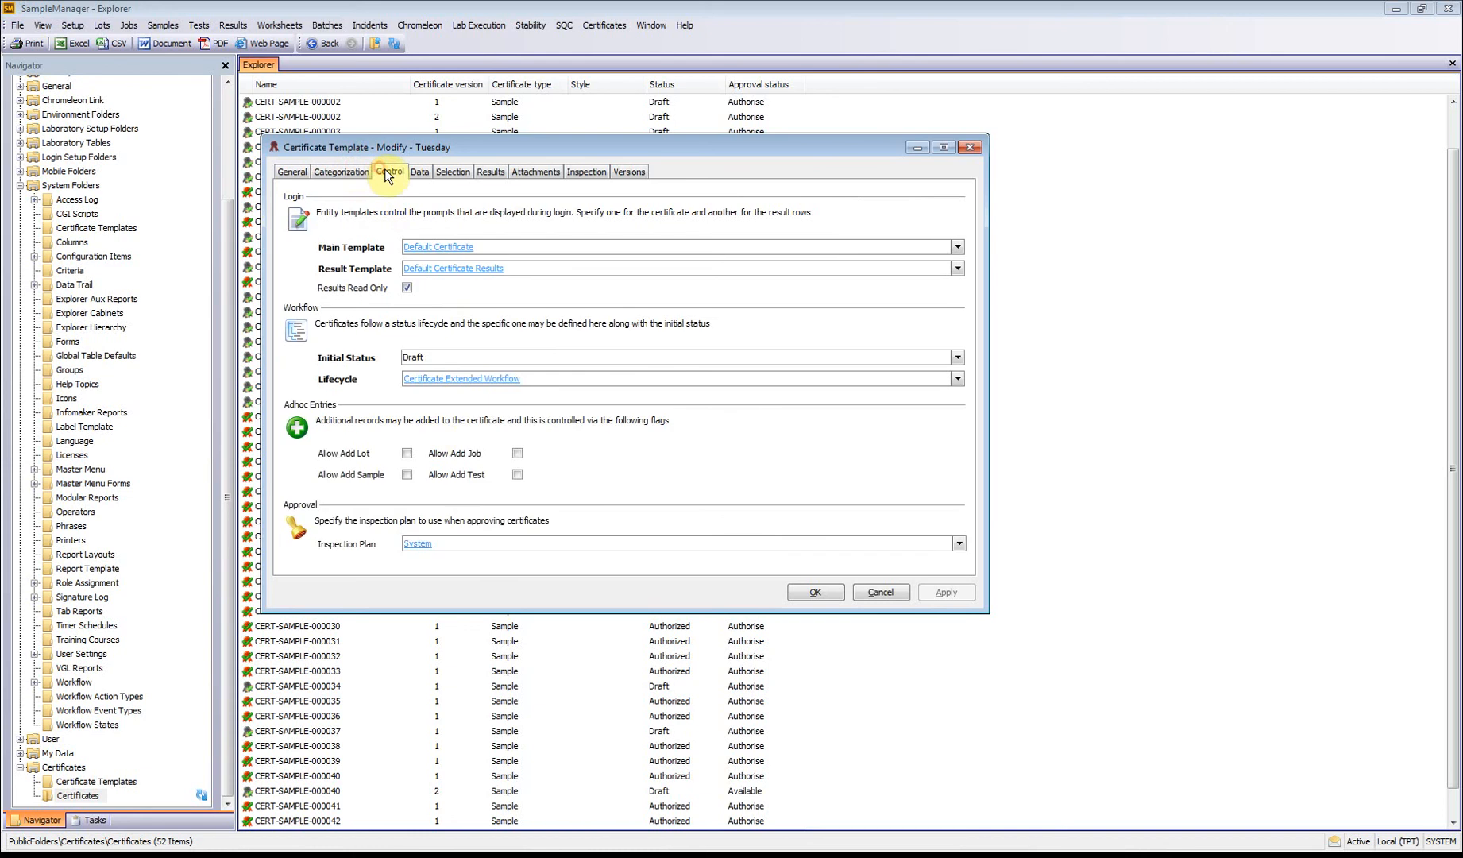
left_click(406, 453)
left_click(406, 474)
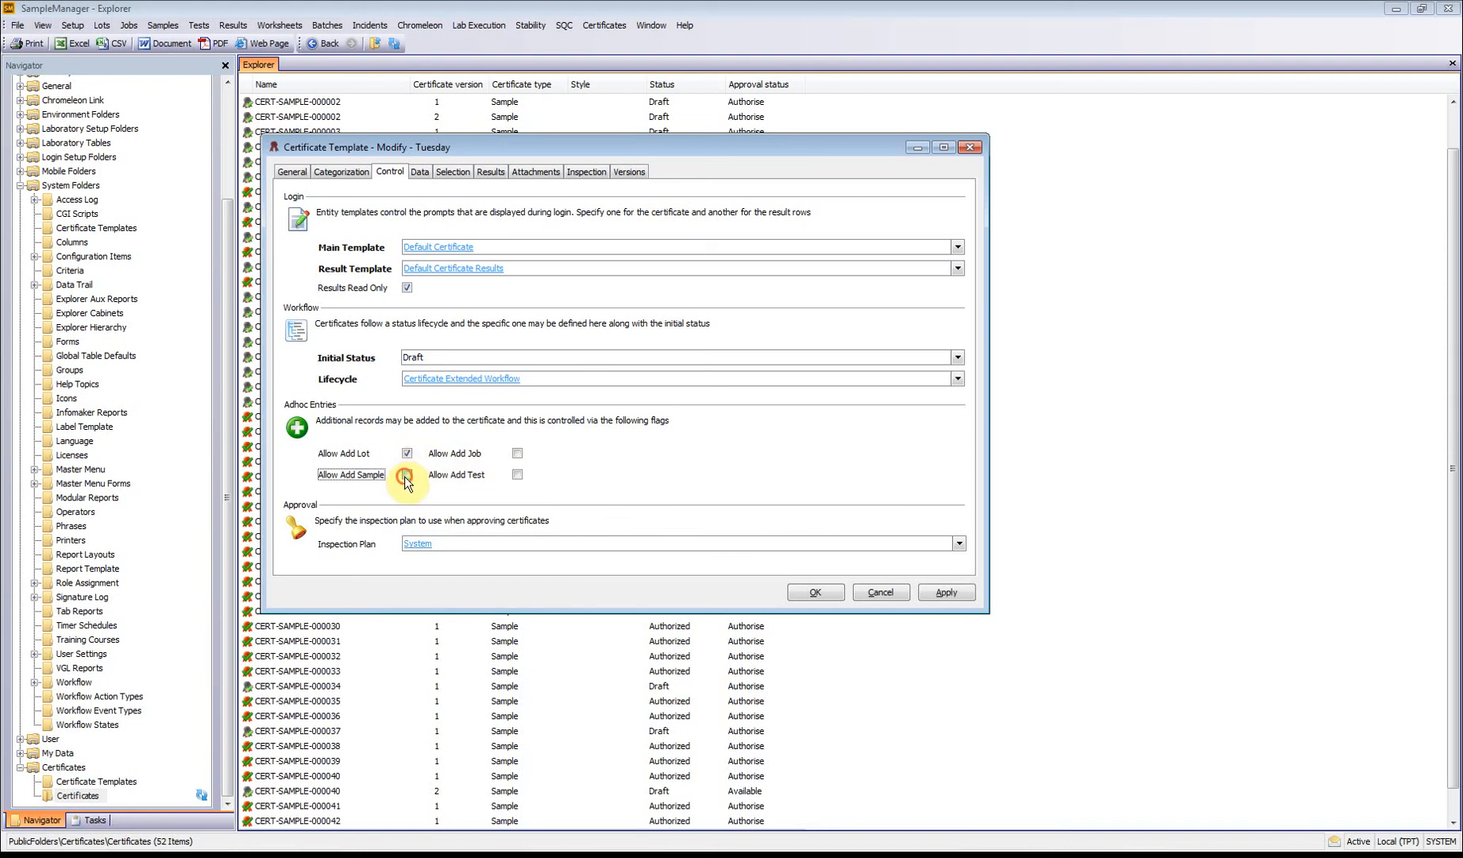
left_click(519, 453)
left_click(518, 475)
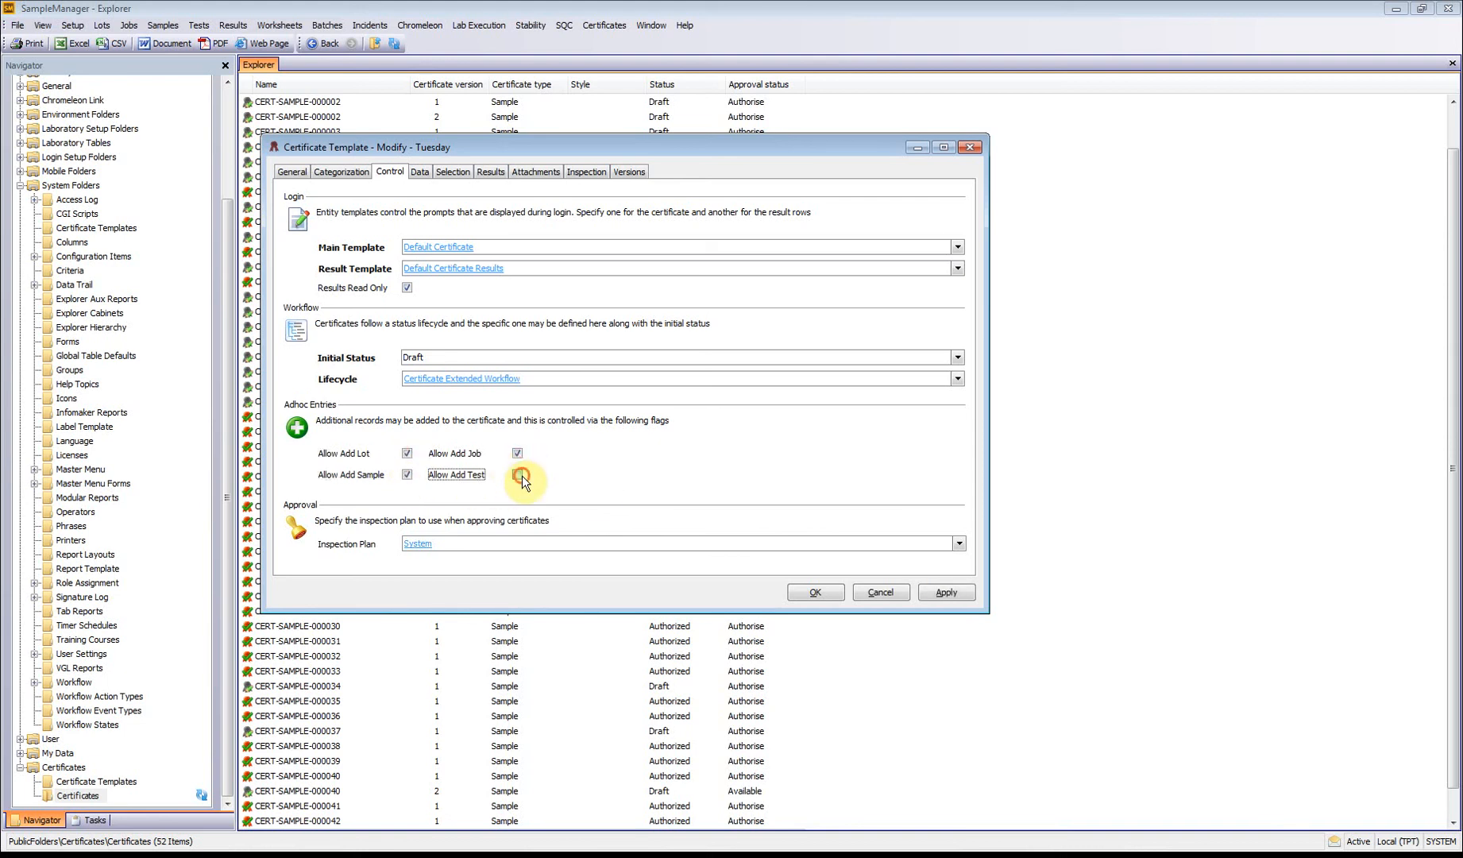
left_click(813, 592)
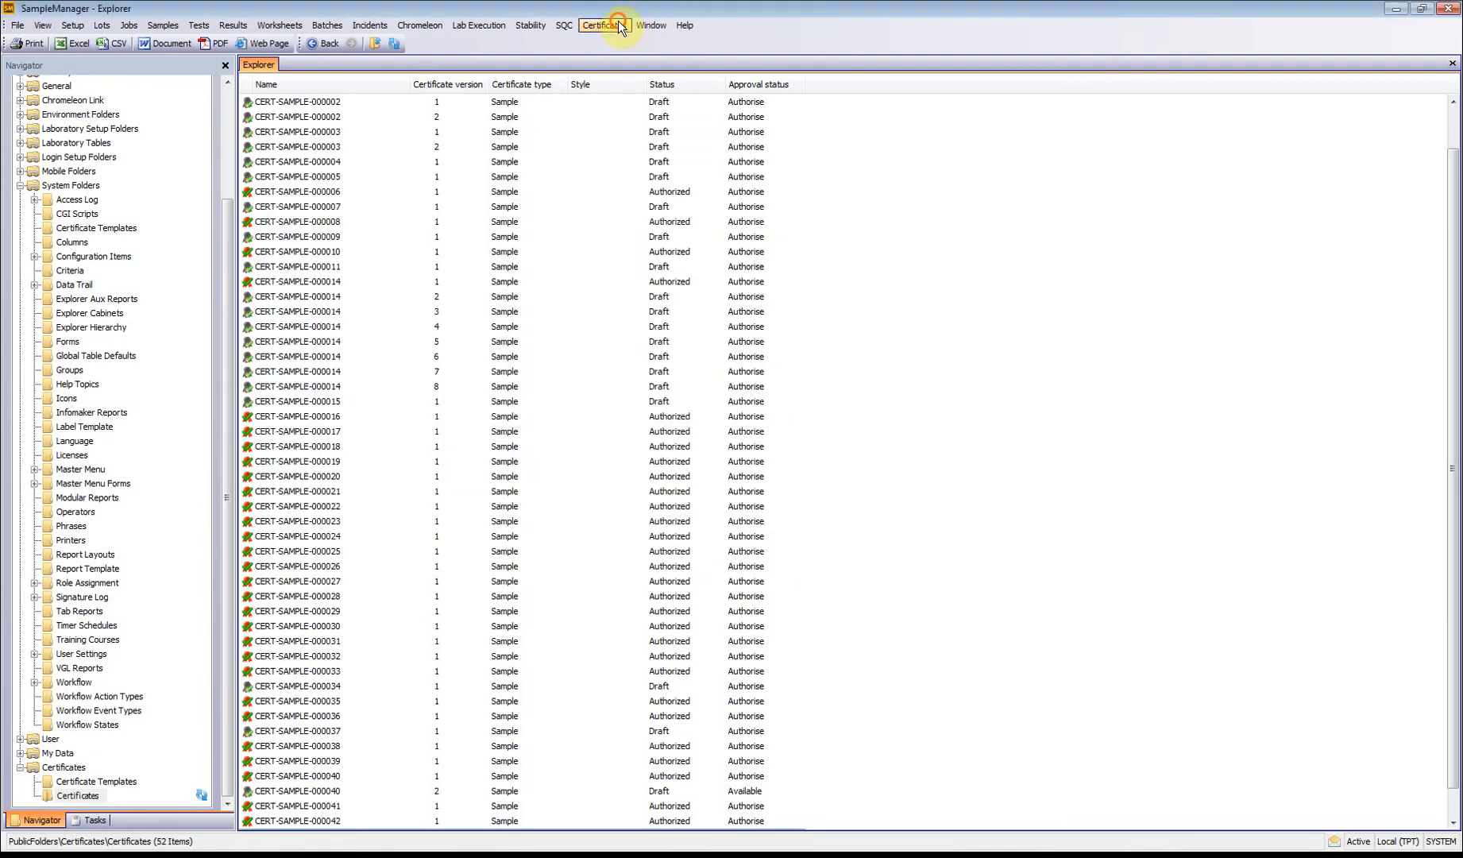
left_click(604, 24)
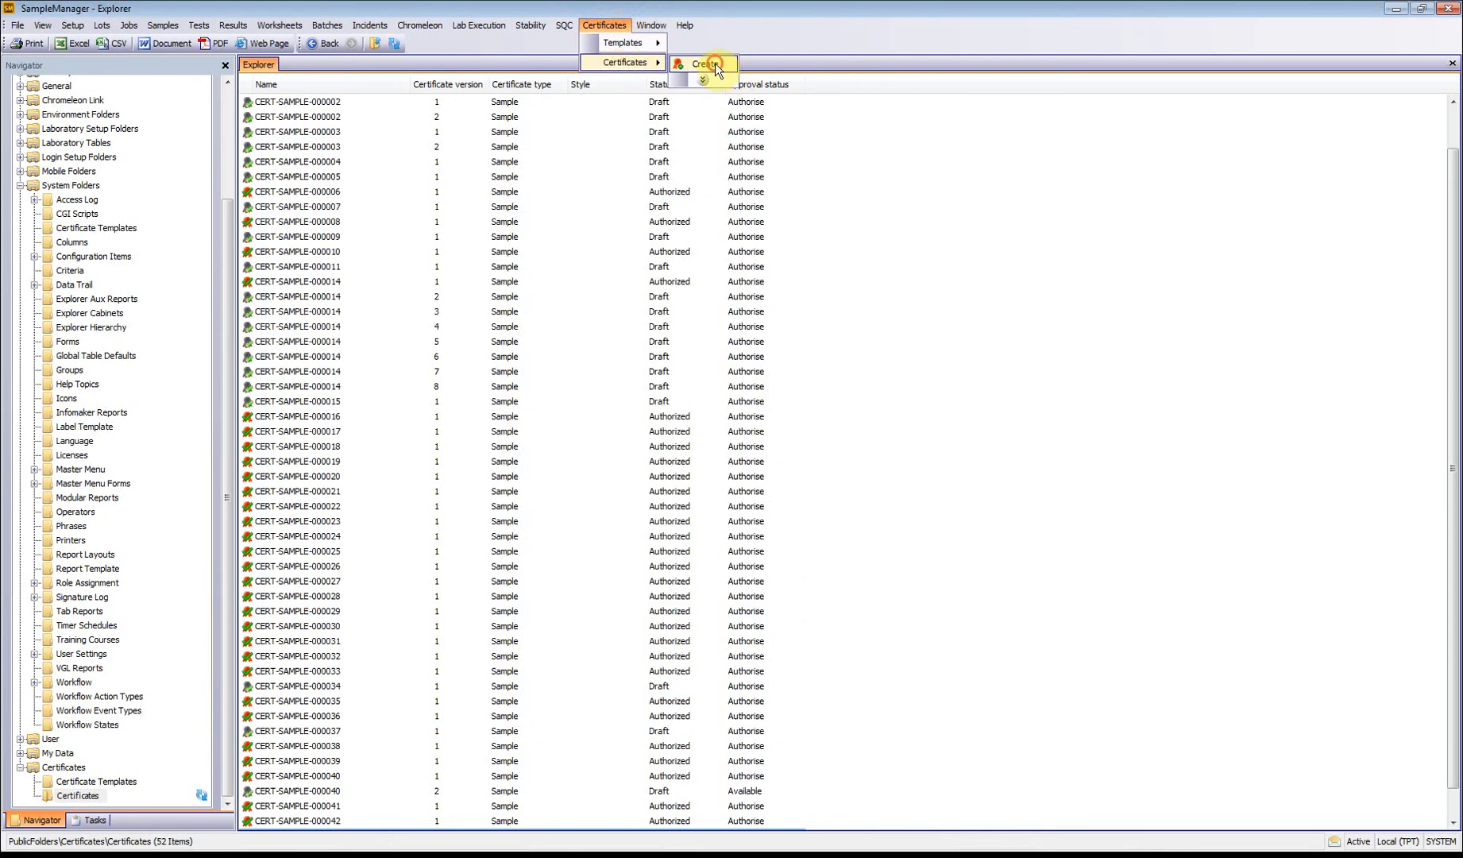
left_click(715, 62)
left_click(848, 433)
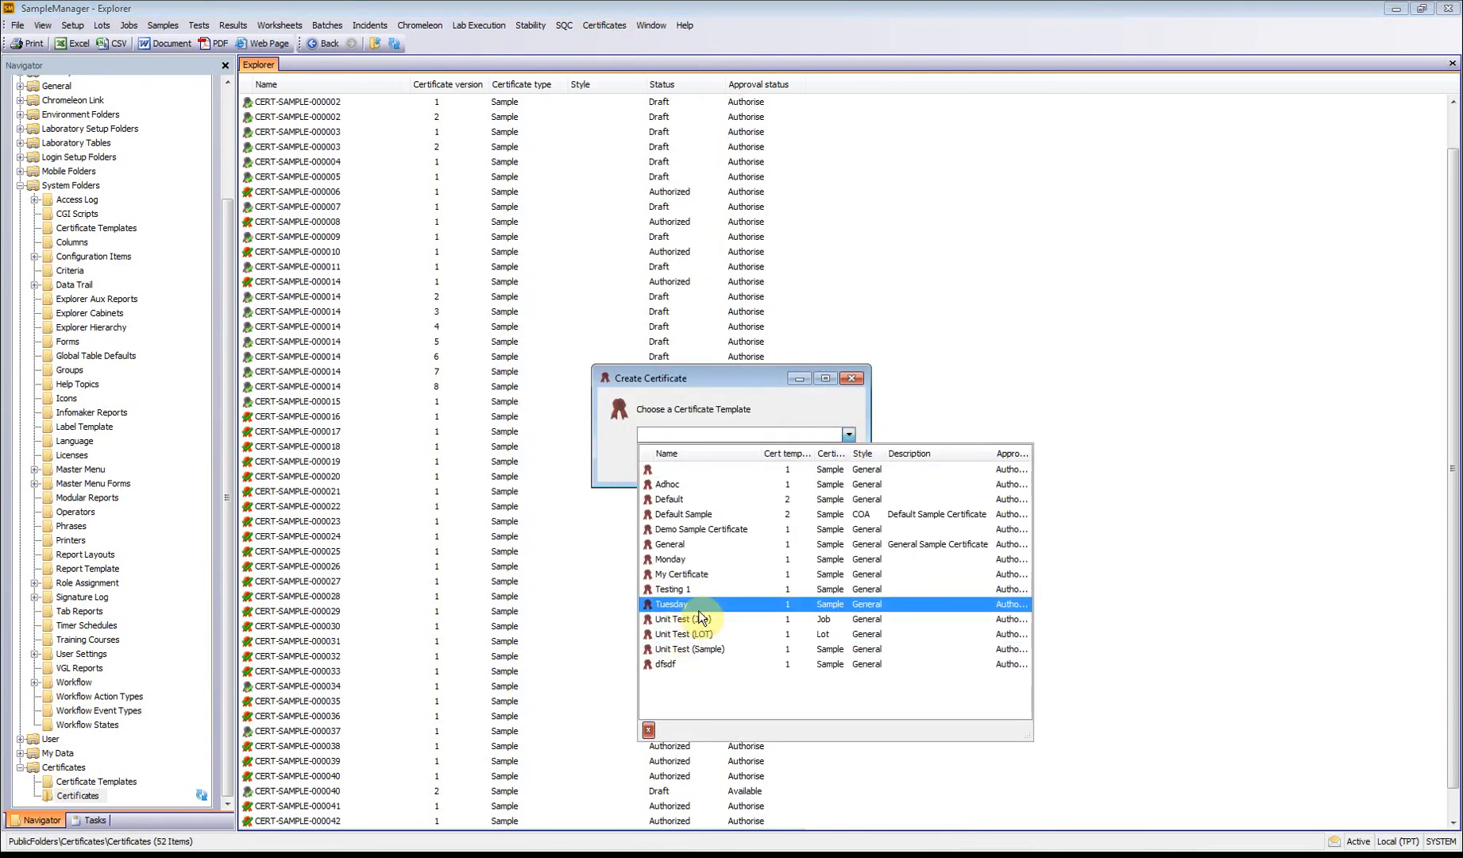
left_click(702, 605)
left_click(845, 436)
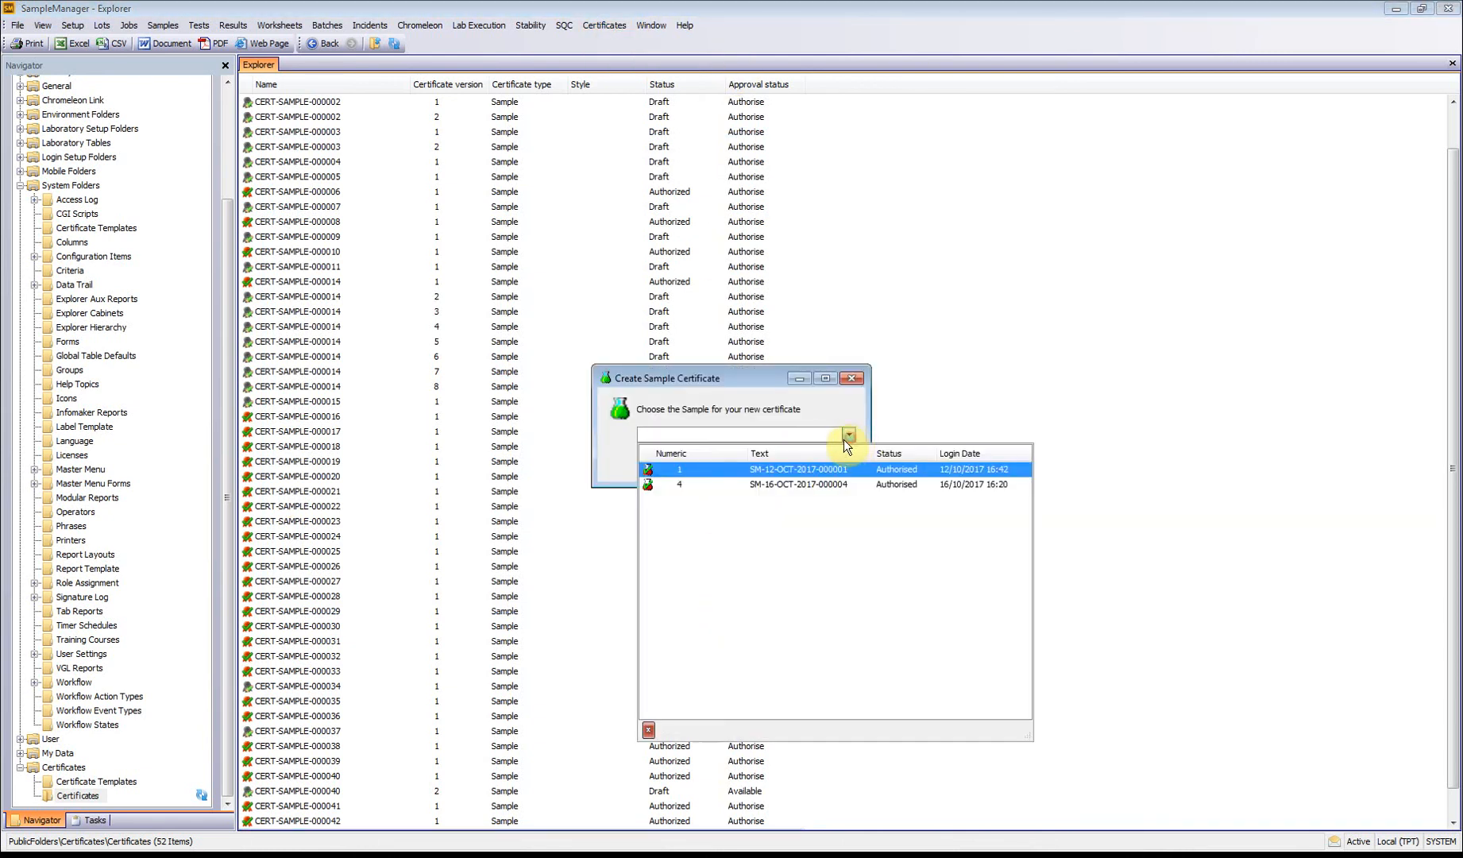
left_click(776, 484)
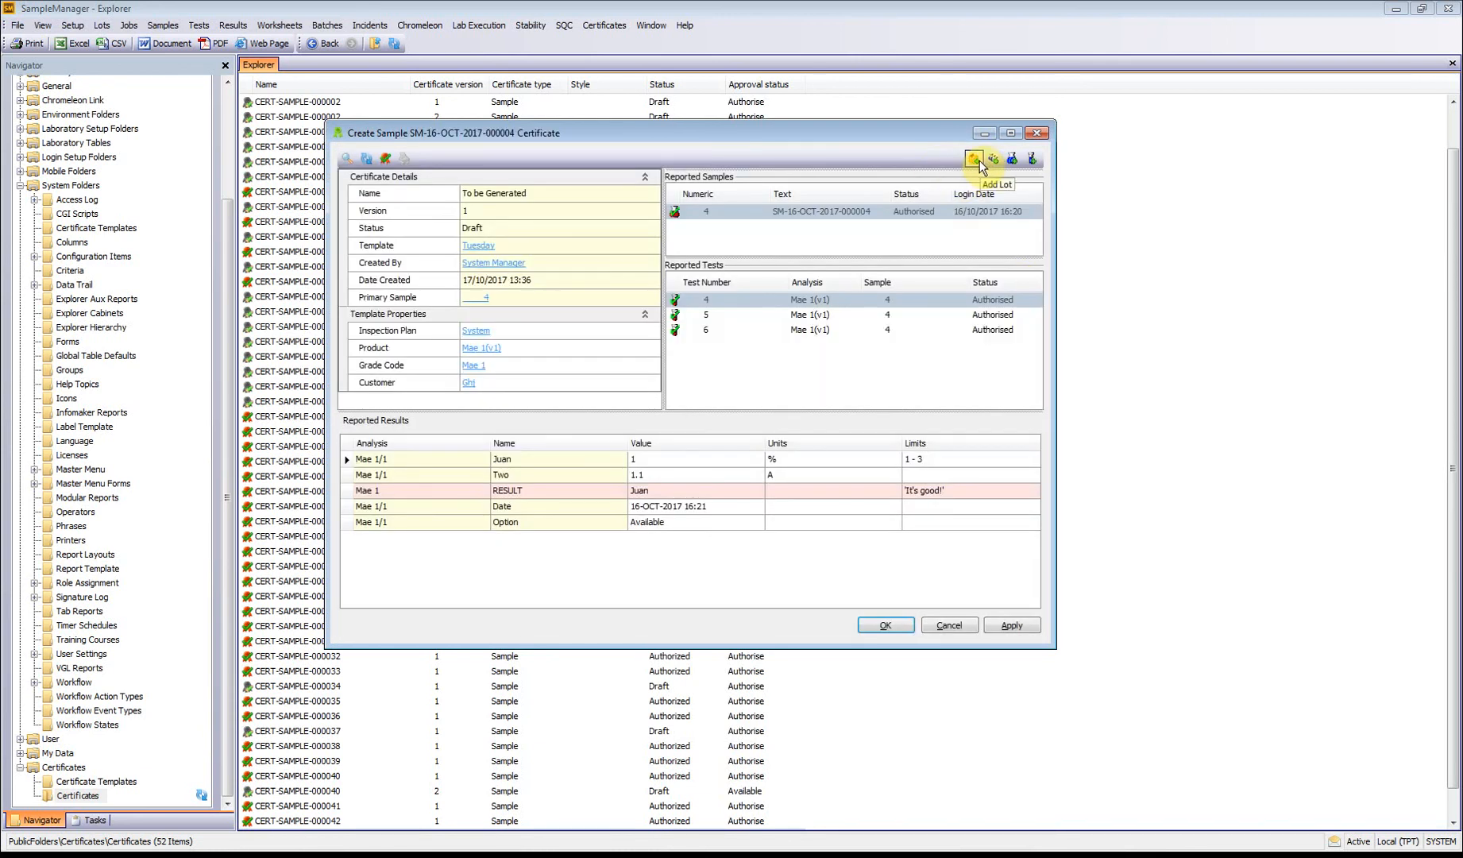
Step: Try to add test 5 of sample 4 as an ad hoc entry to the certificate being created
left_click(1031, 158)
left_click(808, 392)
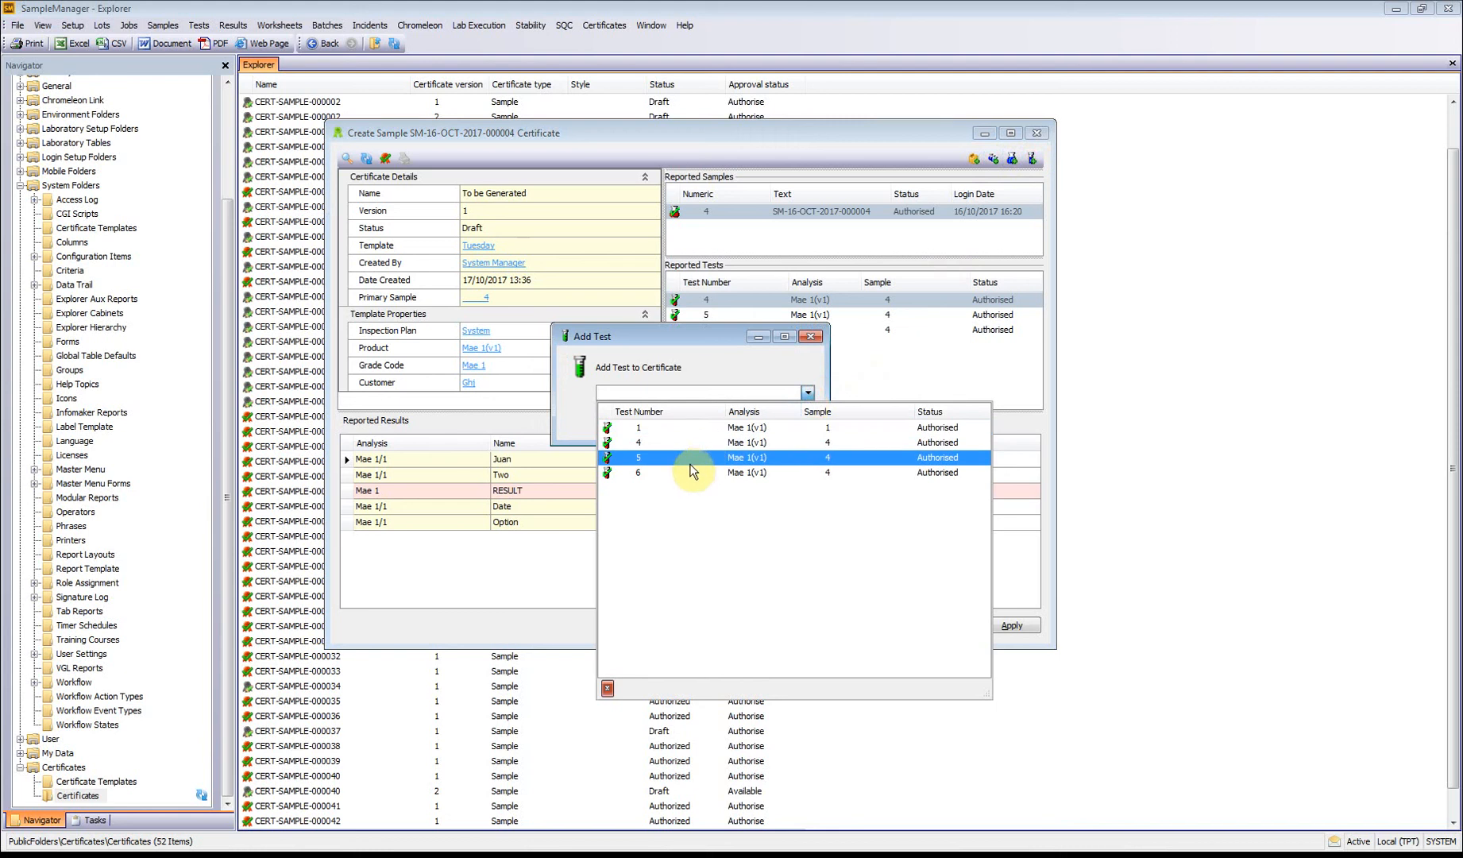
left_click(690, 459)
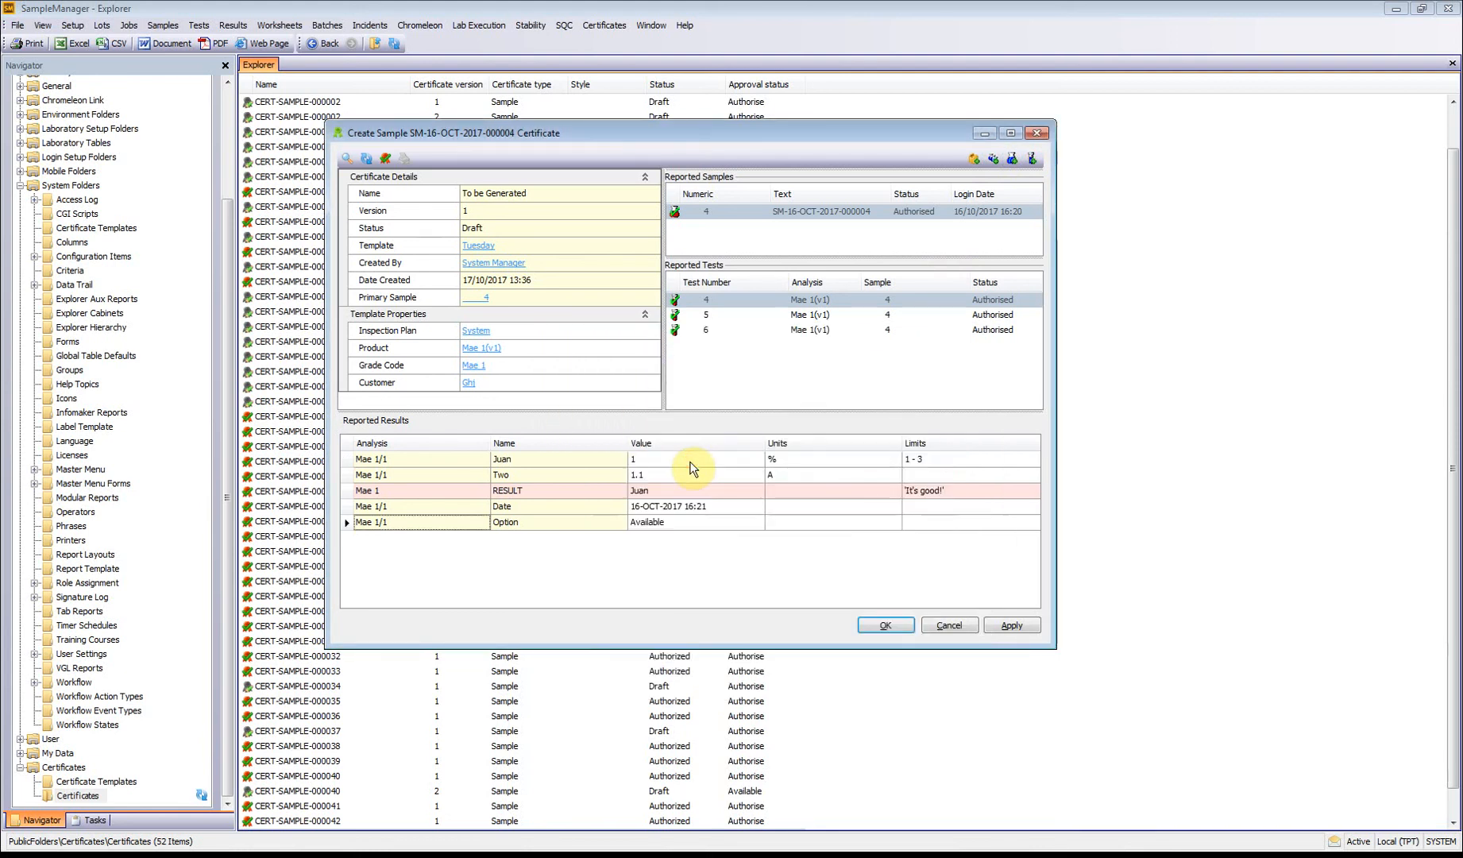
Step: Add test 1 of sample 1 to the certificate as an ad hoc entry, and abandon the certificate without saving
left_click(1032, 158)
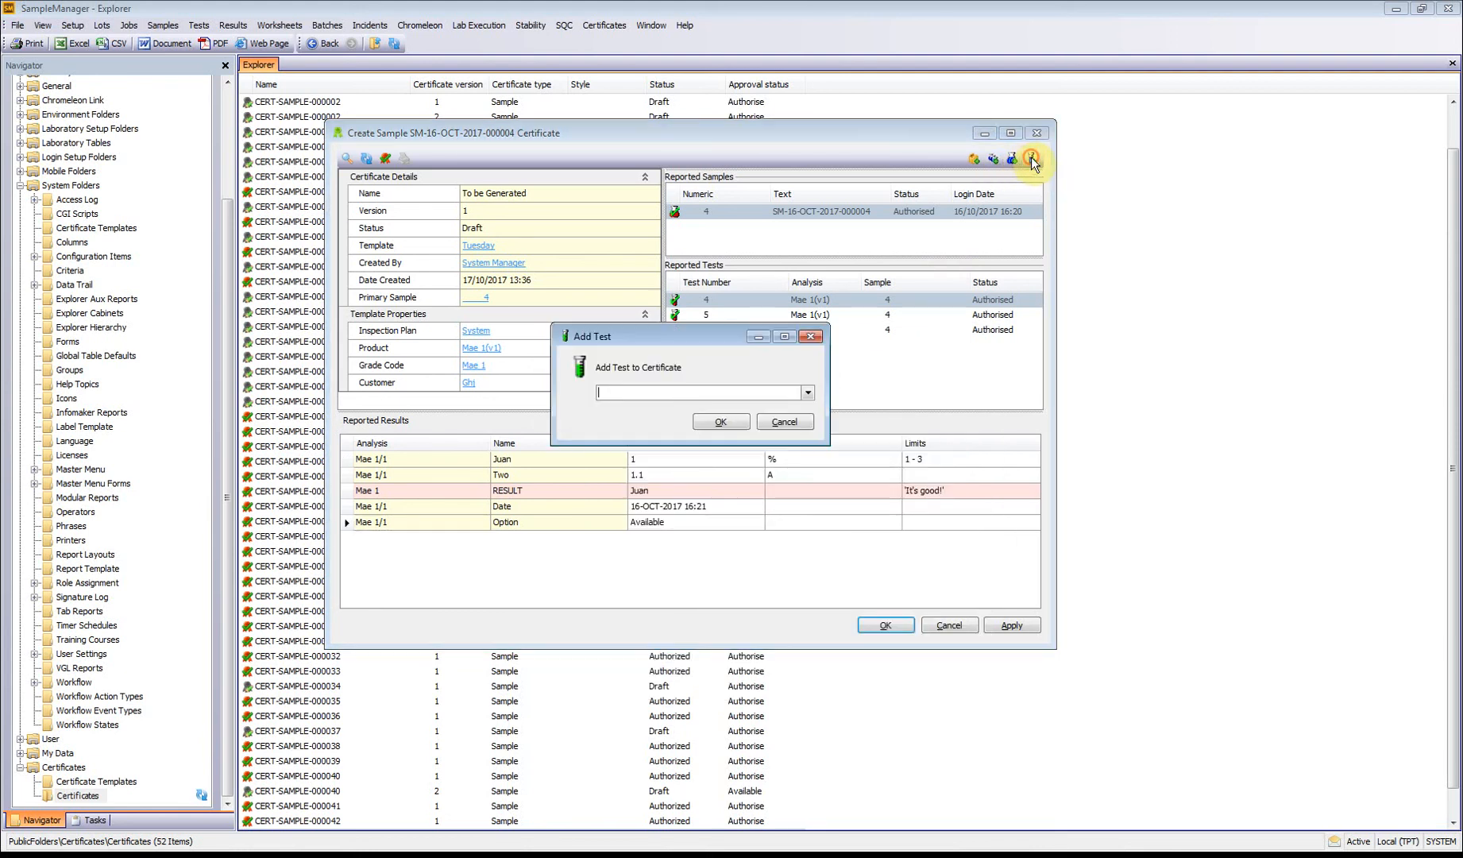
left_click(808, 392)
left_click(660, 424)
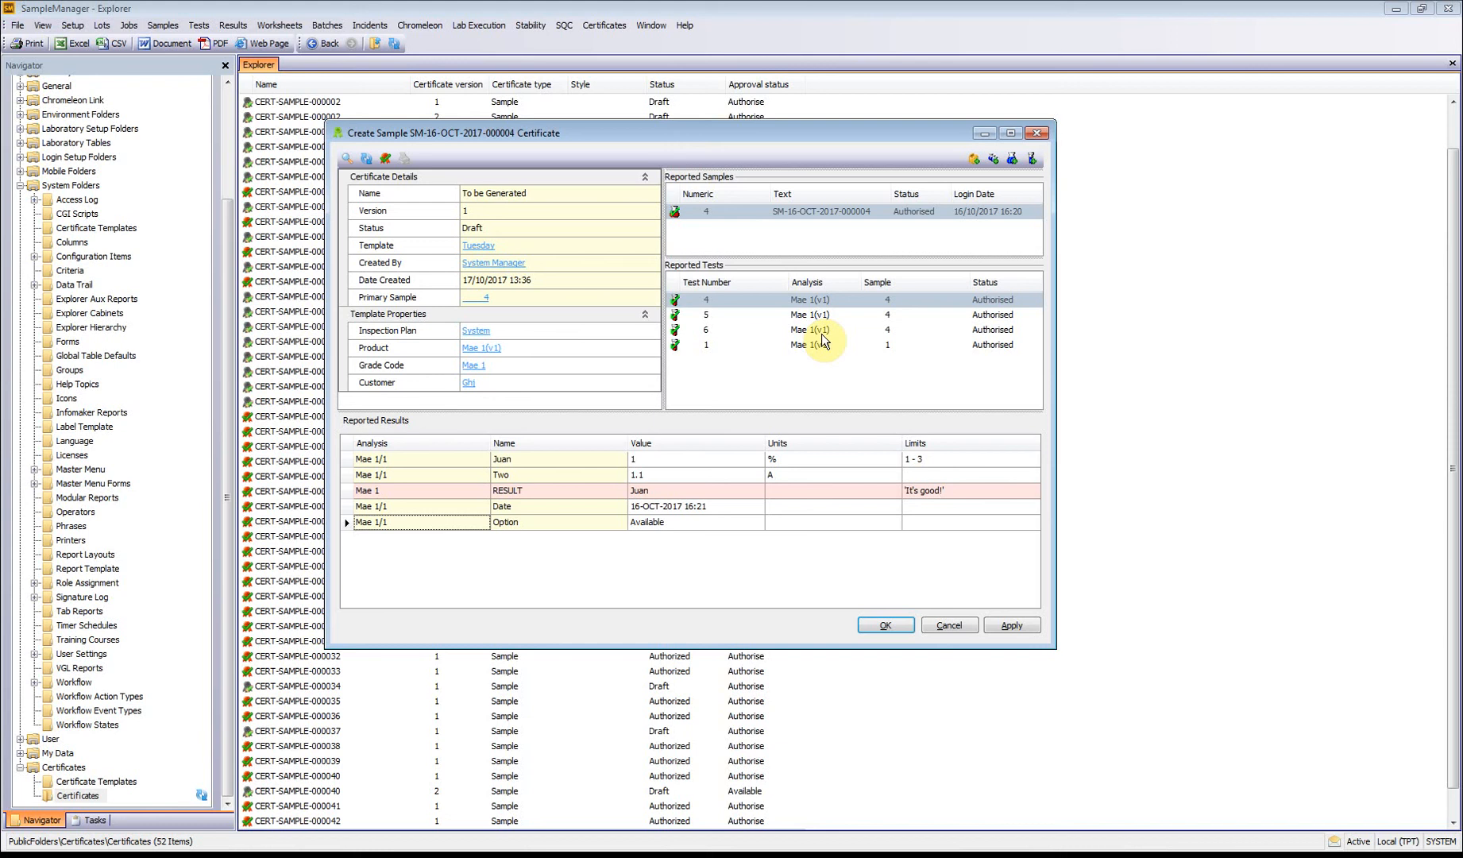
left_click(954, 625)
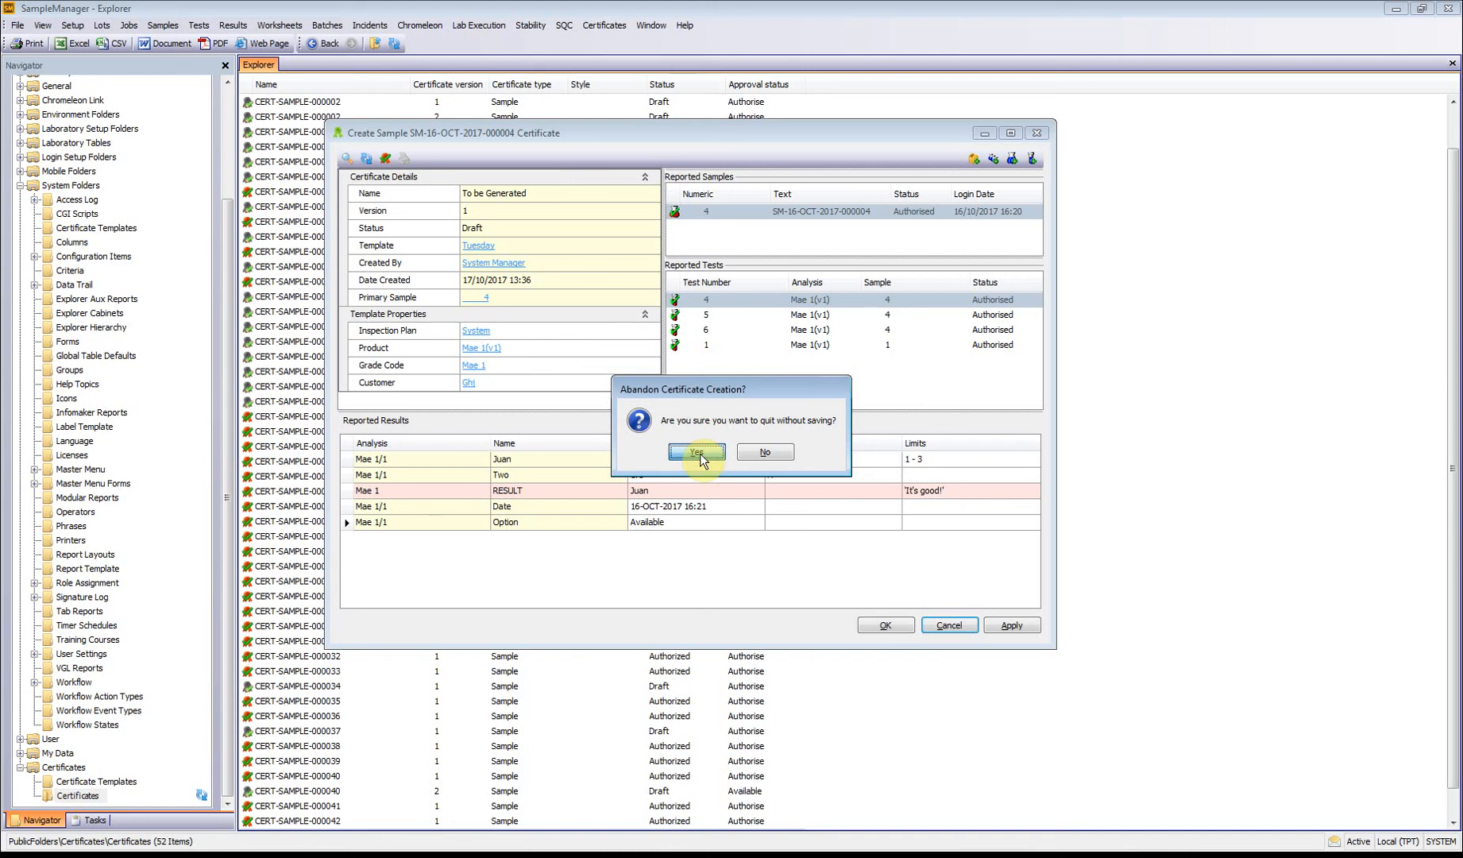
left_click(696, 452)
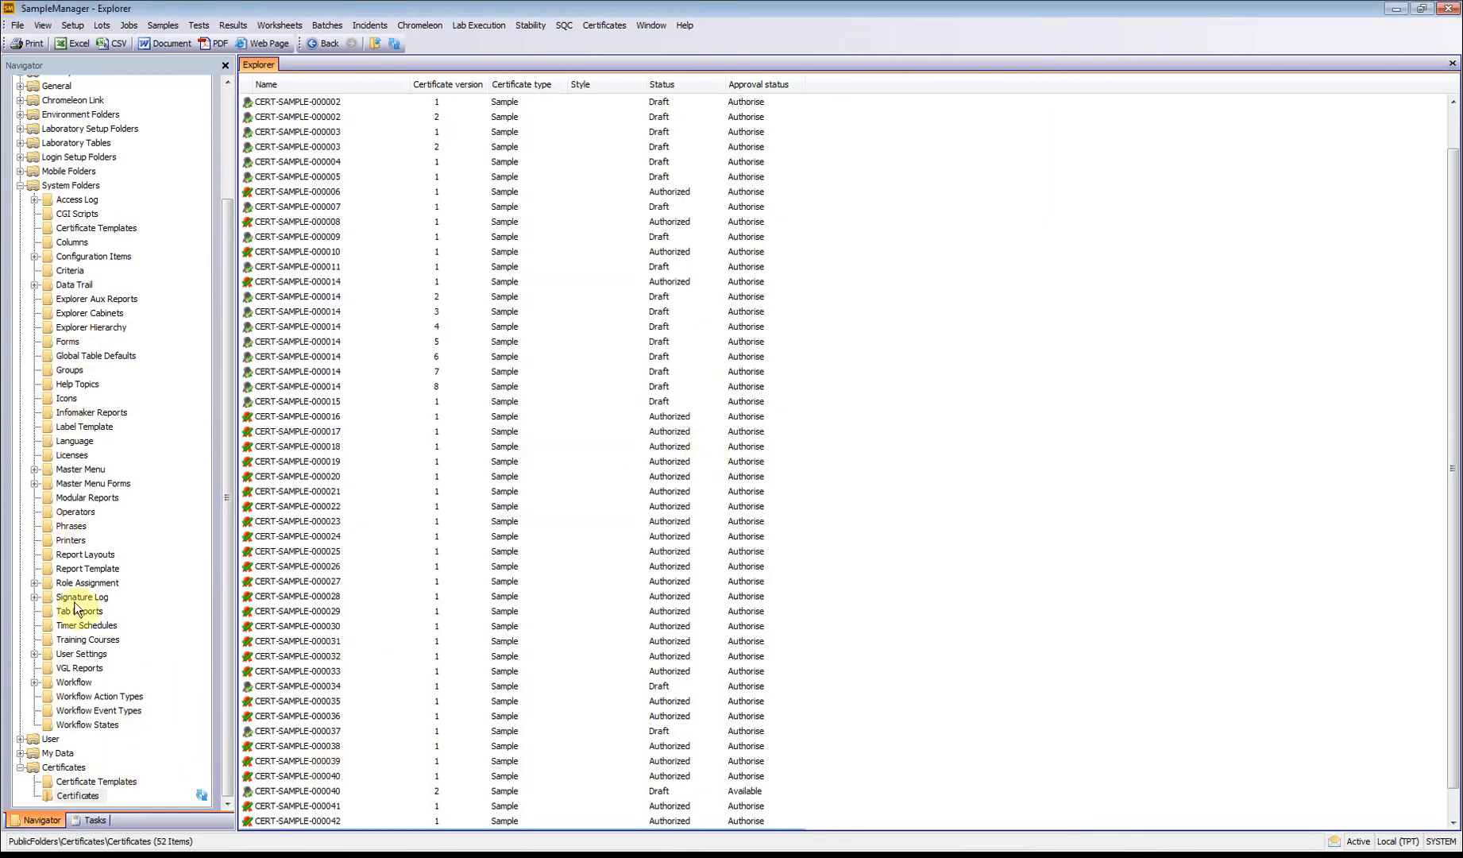
Step: Open the node structure of the Certificate Fun general workflow
left_click(74, 682)
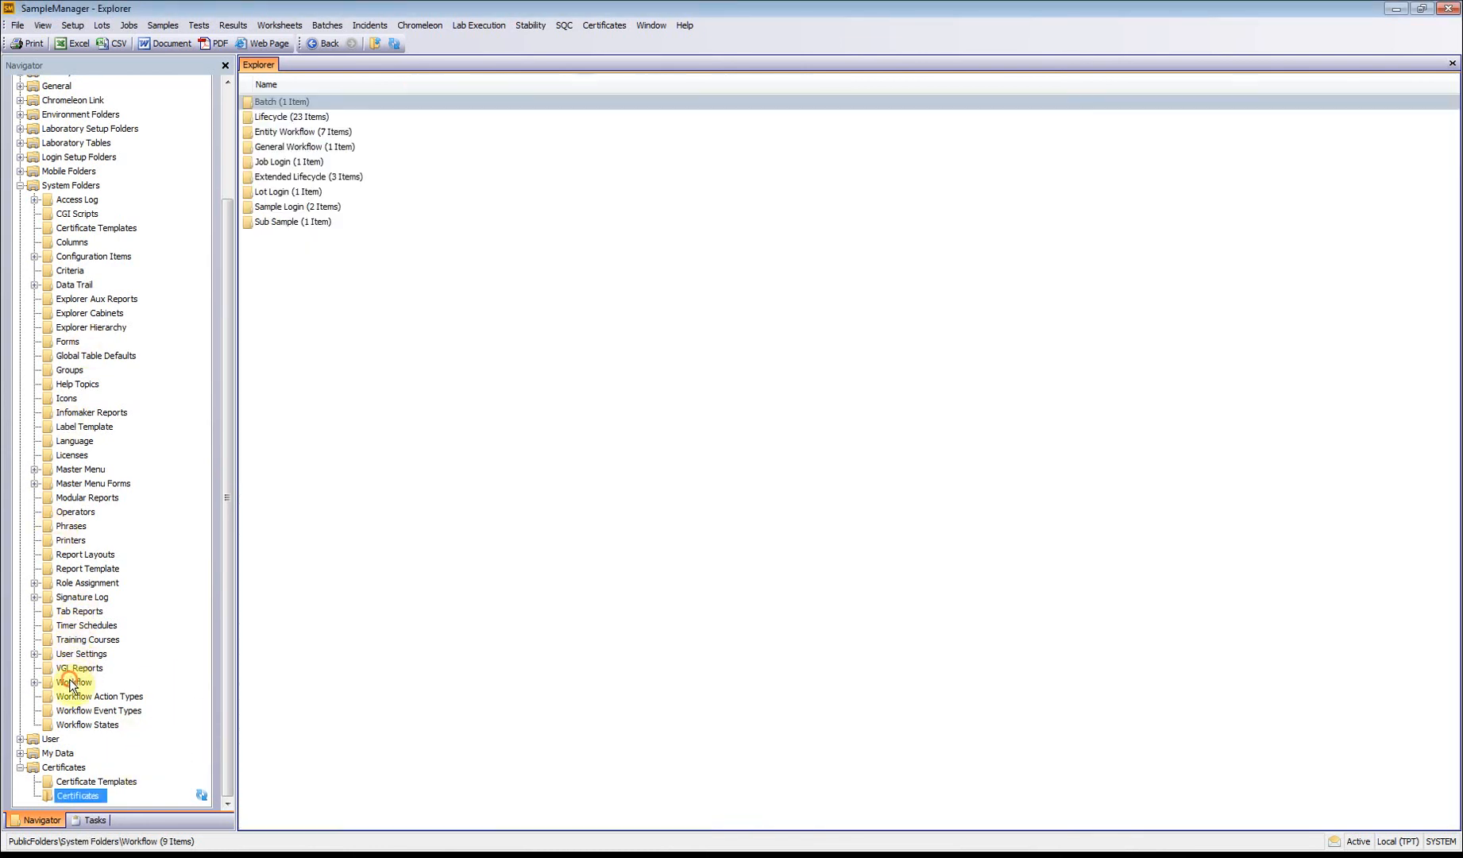
double_click(294, 148)
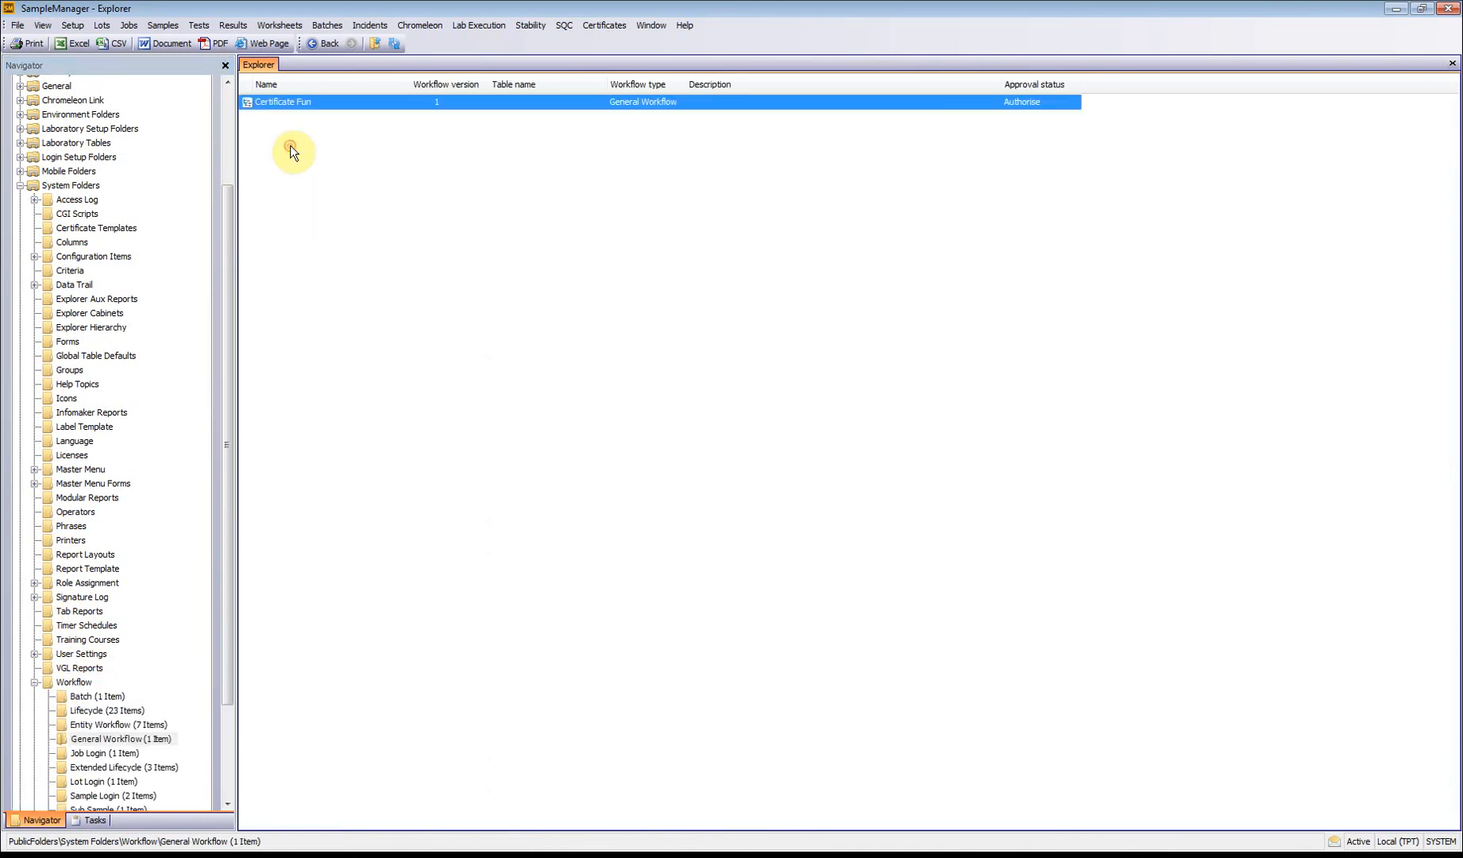
double_click(321, 104)
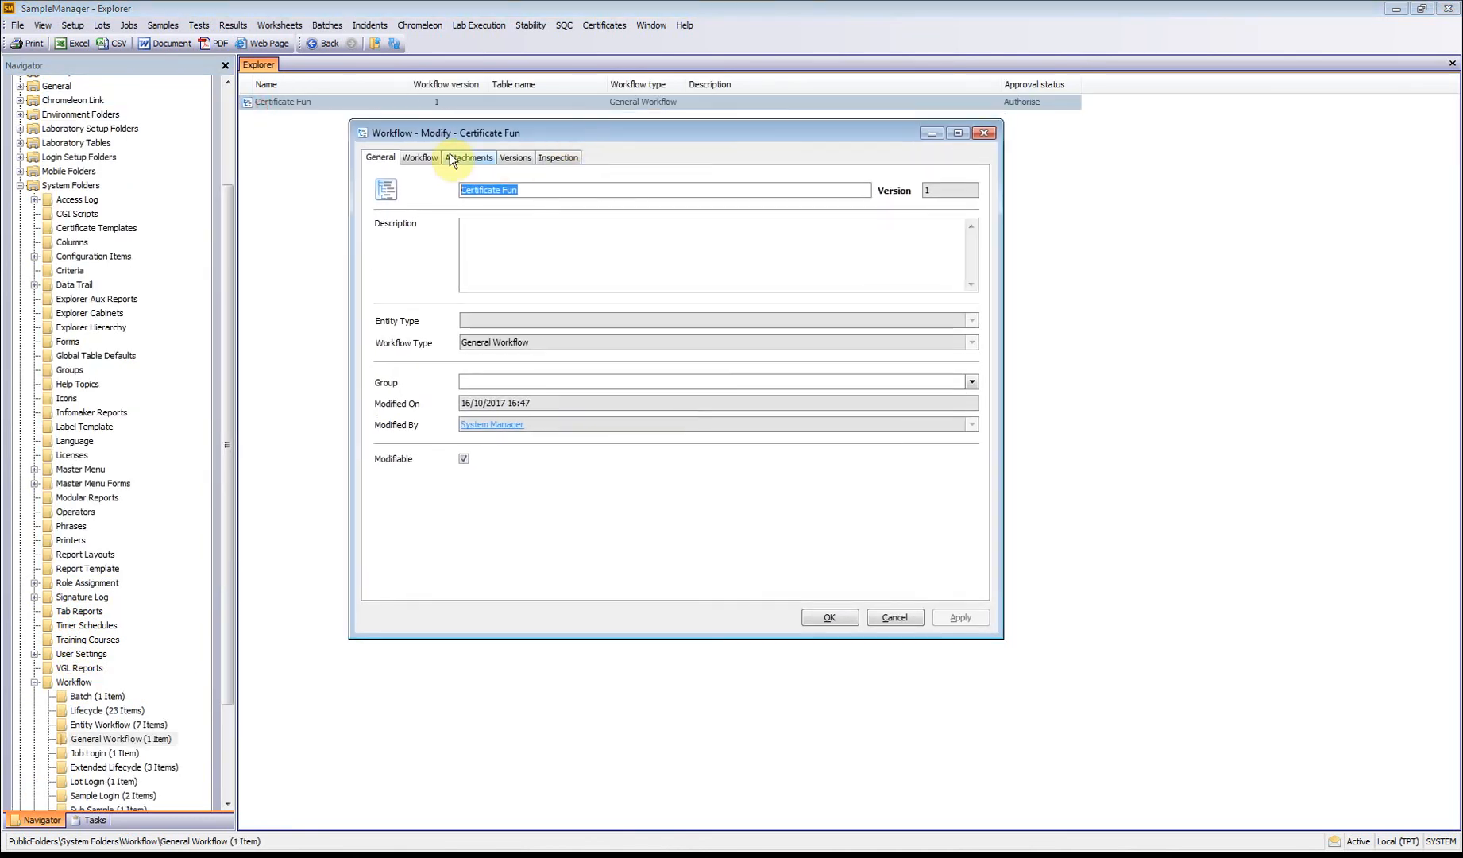
left_click(416, 155)
Step: Examine the parameters of the prompt, certificate creation and test append nodes in the Certificate Fun workflow, and close it
left_click(545, 214)
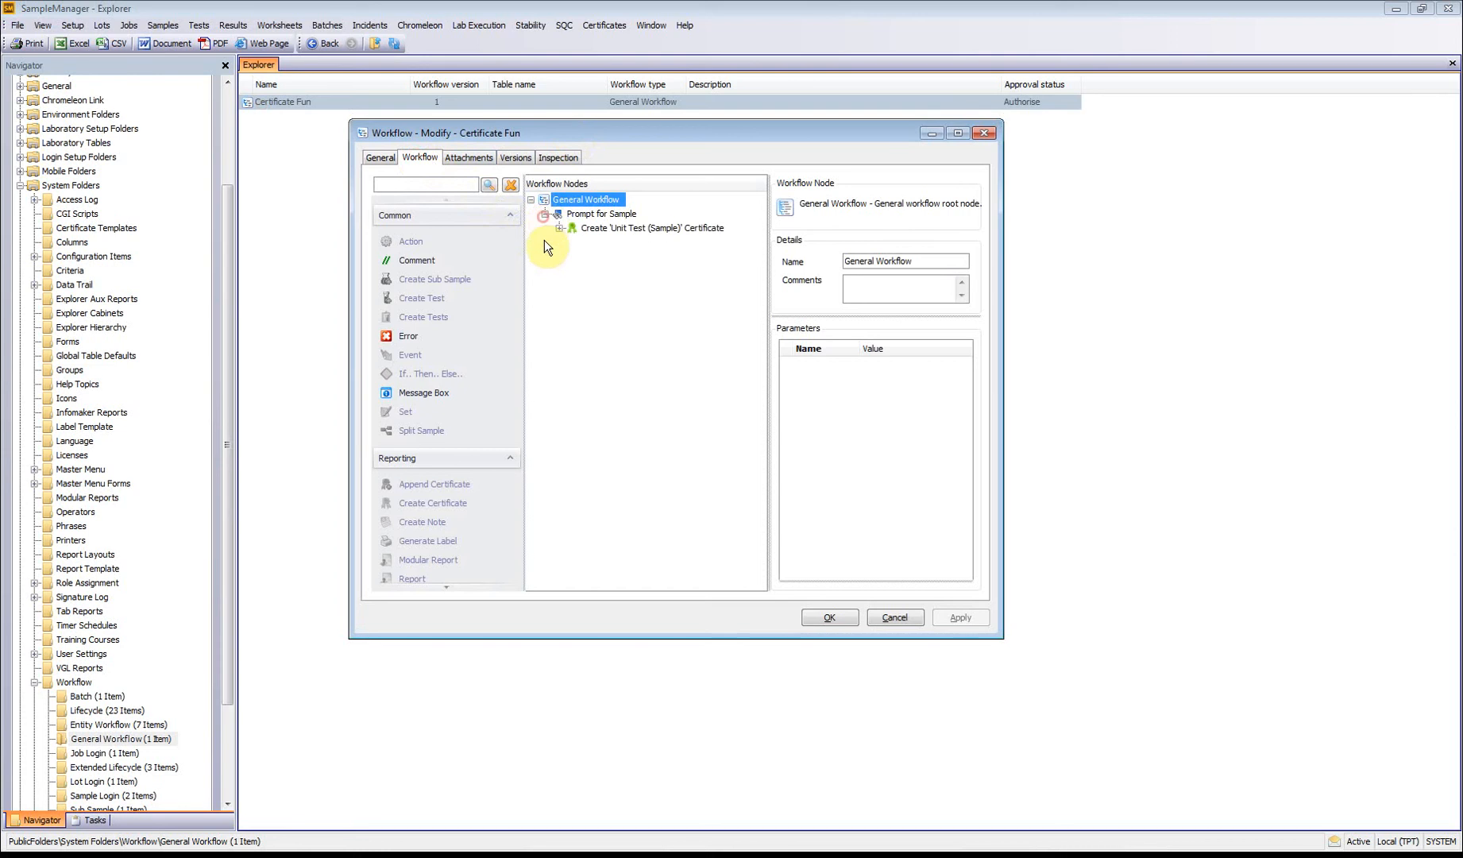
left_click(559, 228)
left_click(587, 229)
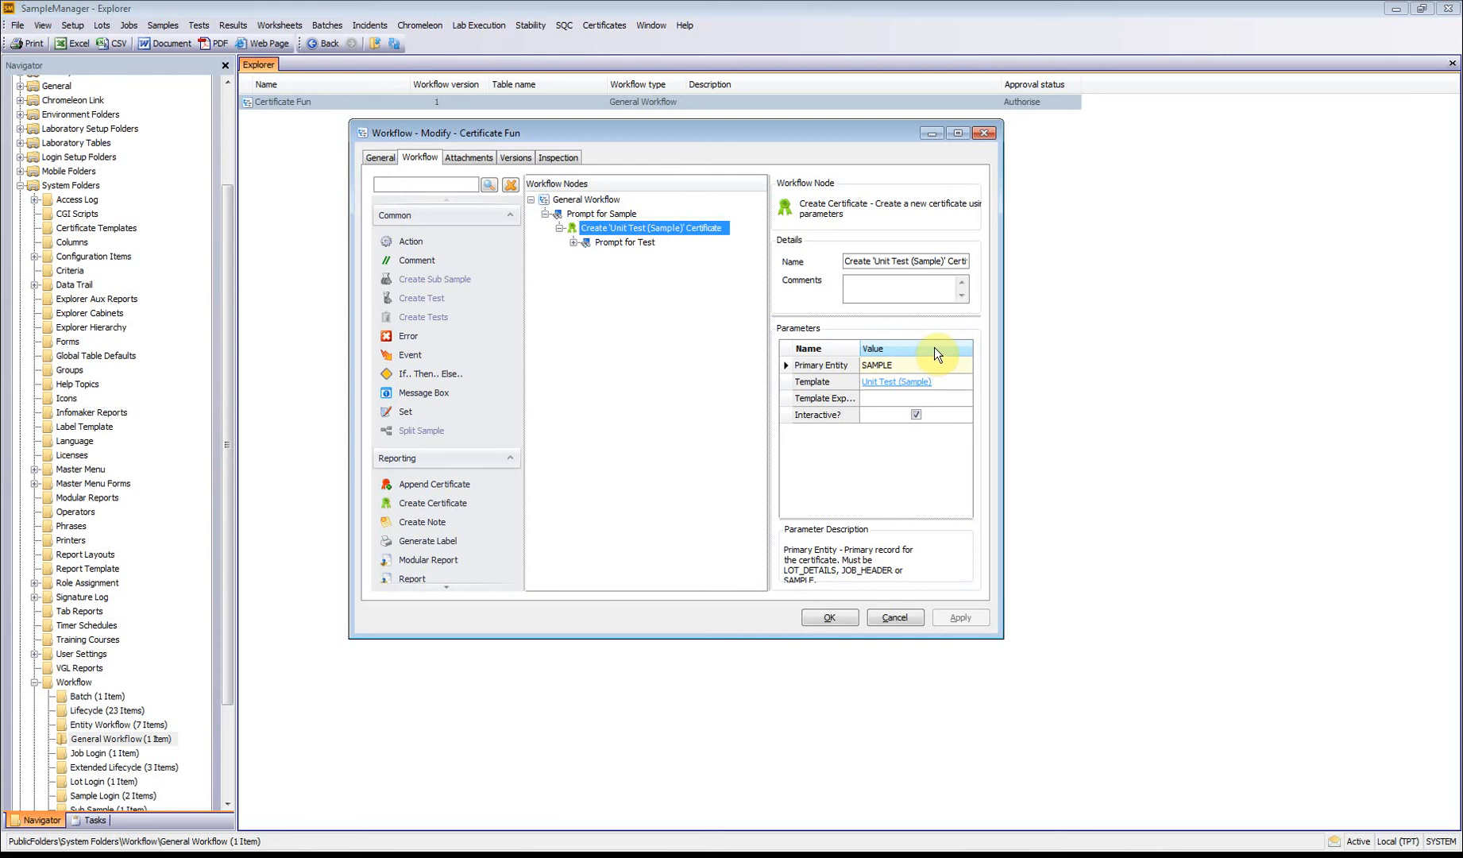
left_click(573, 242)
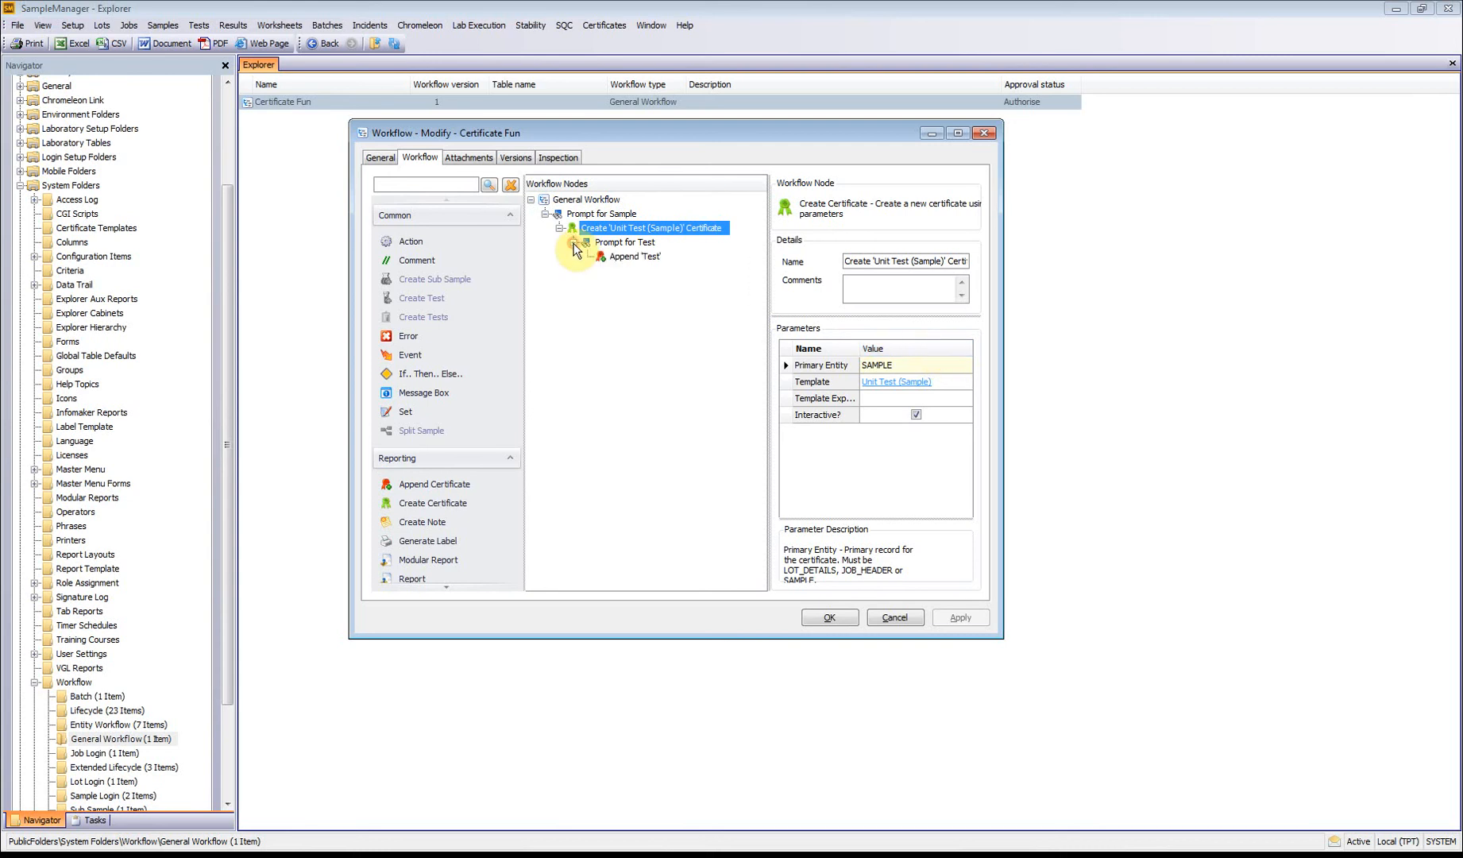
left_click(626, 259)
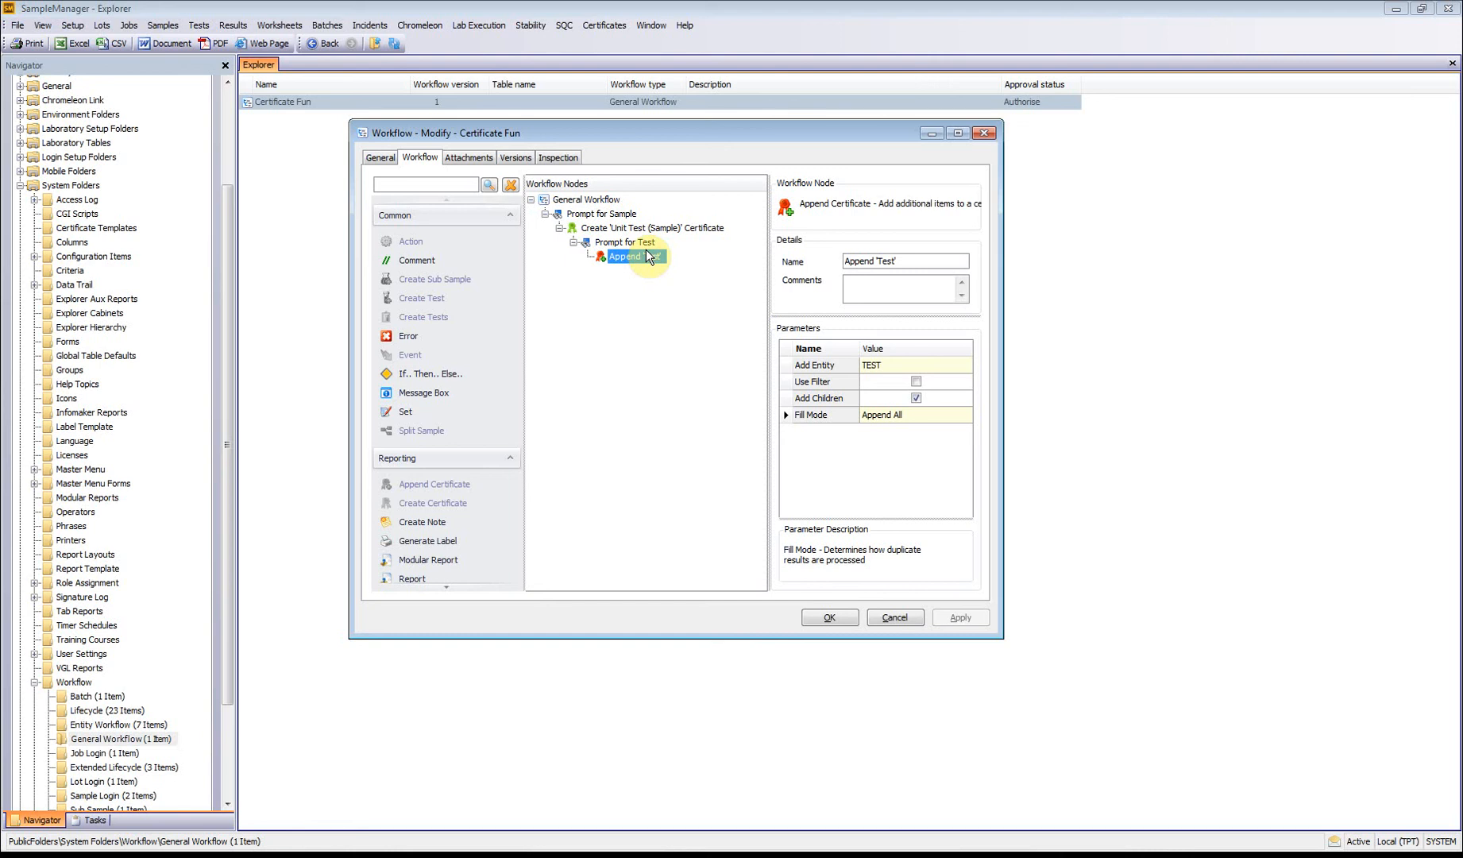
left_click(610, 241)
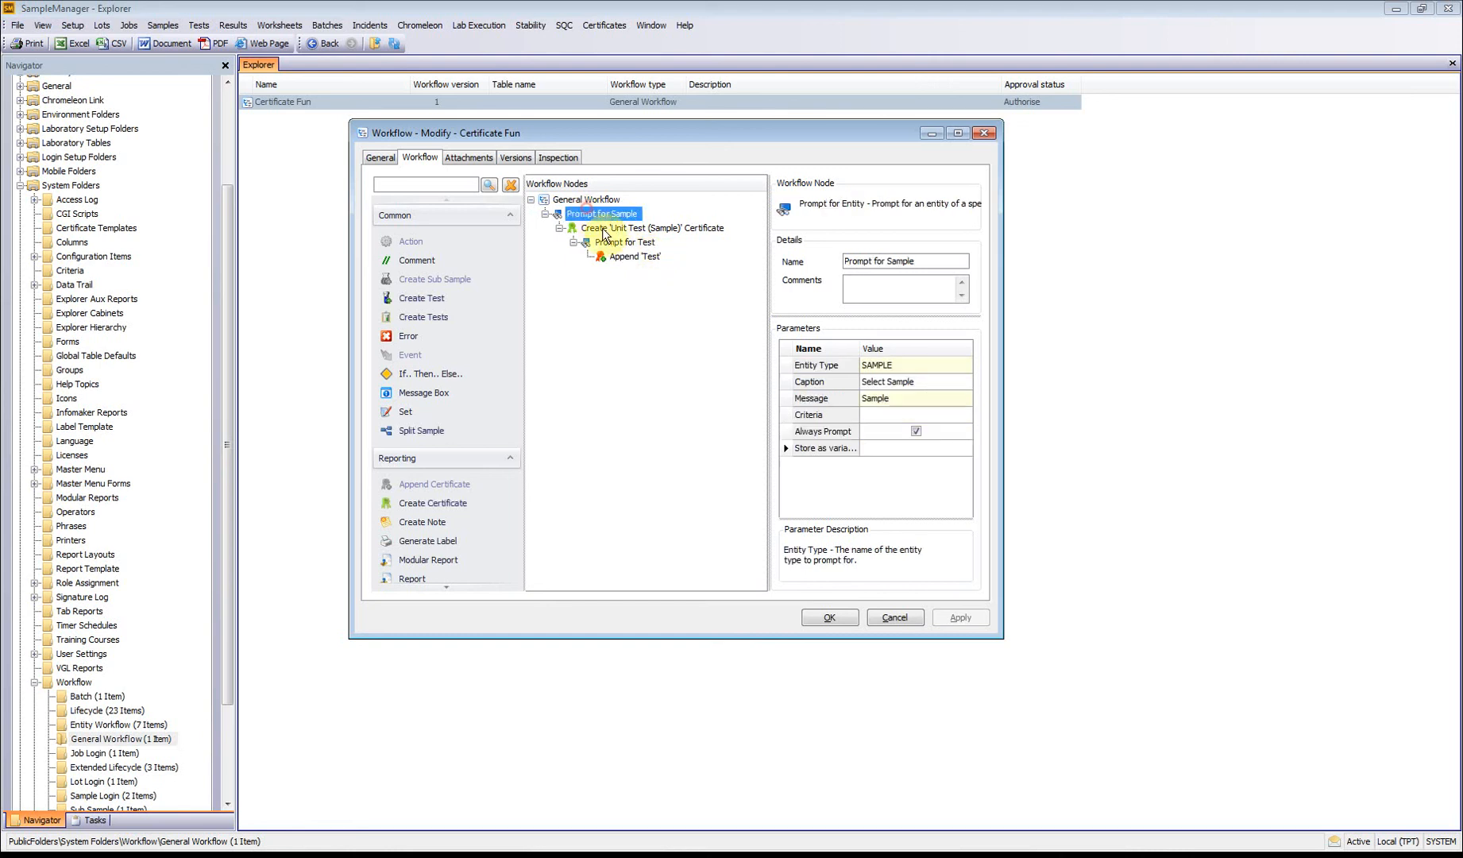
left_click(829, 618)
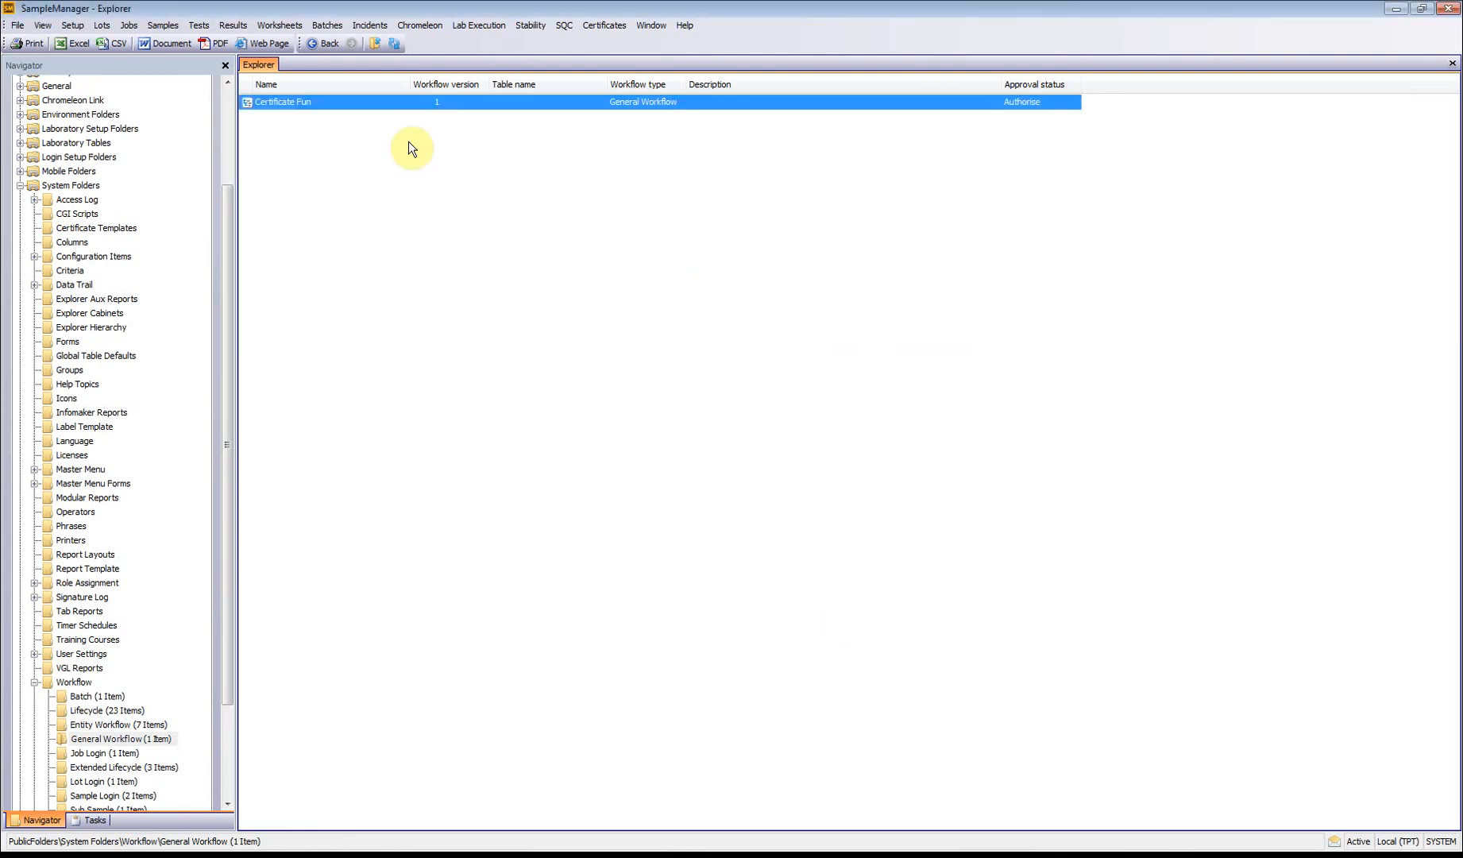
right_click(354, 106)
left_click(407, 116)
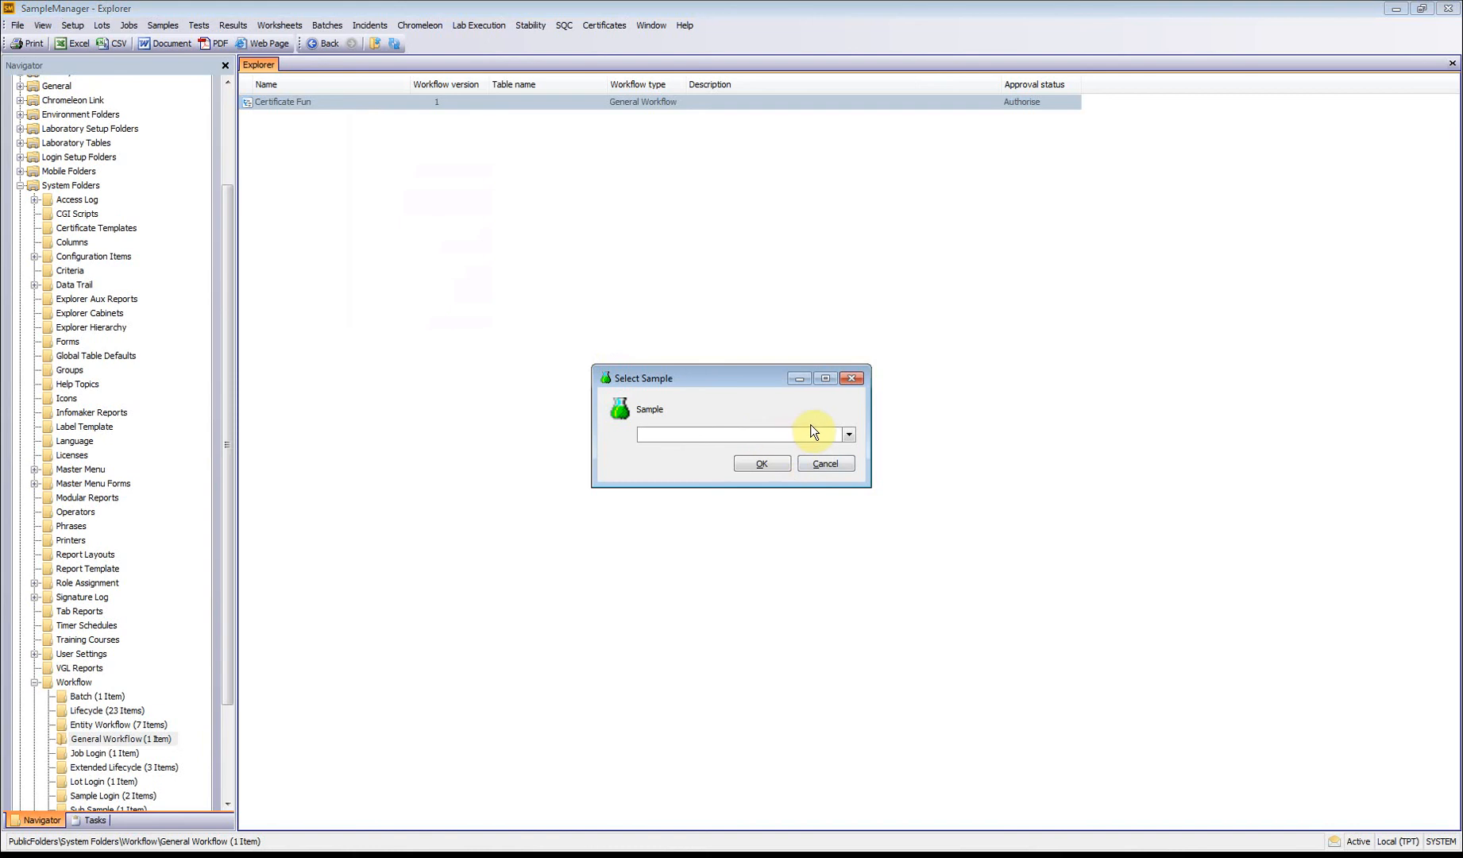
left_click(849, 435)
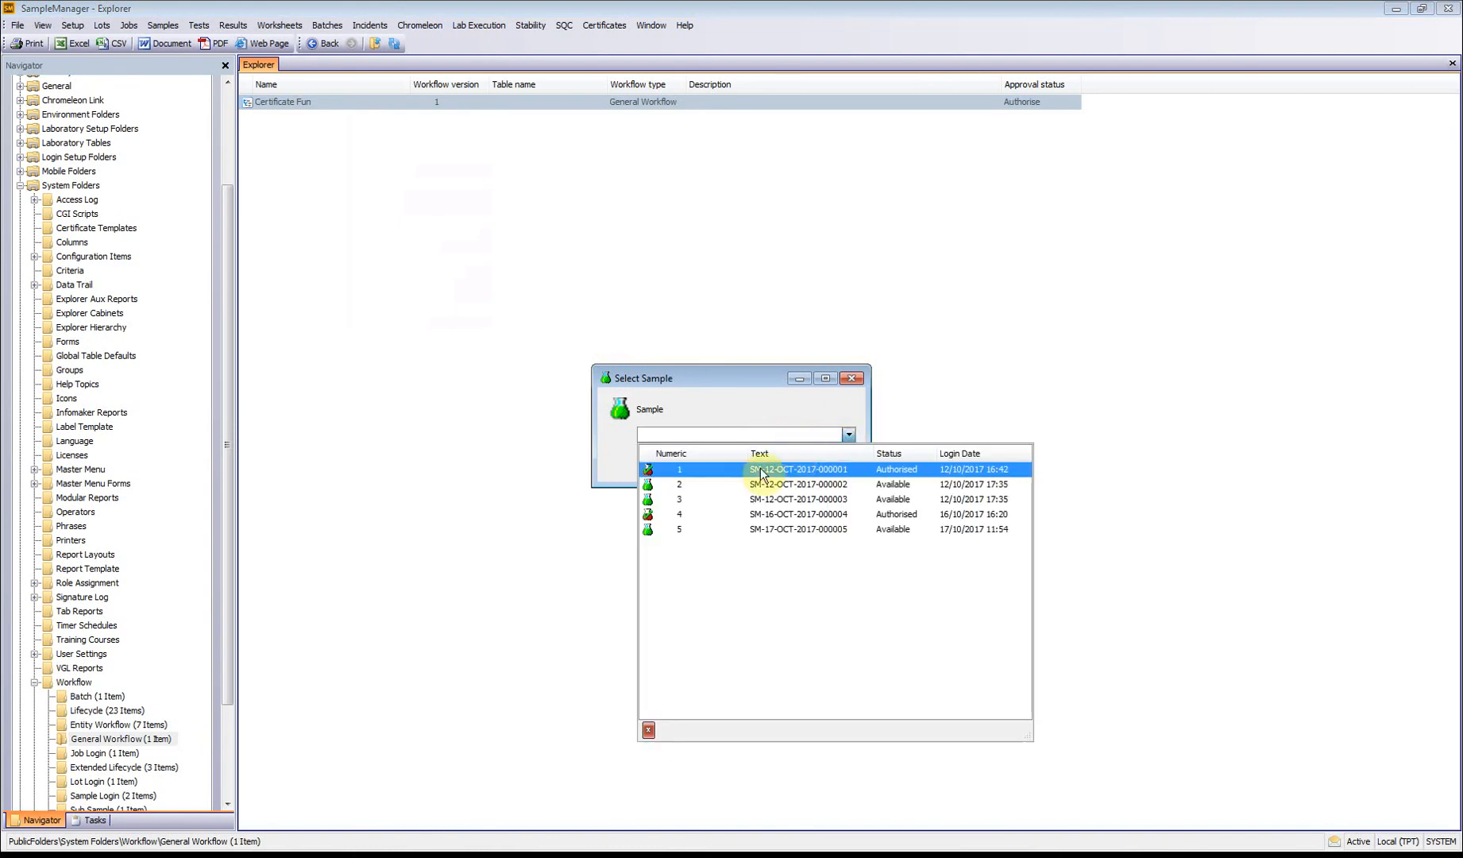
left_click(699, 512)
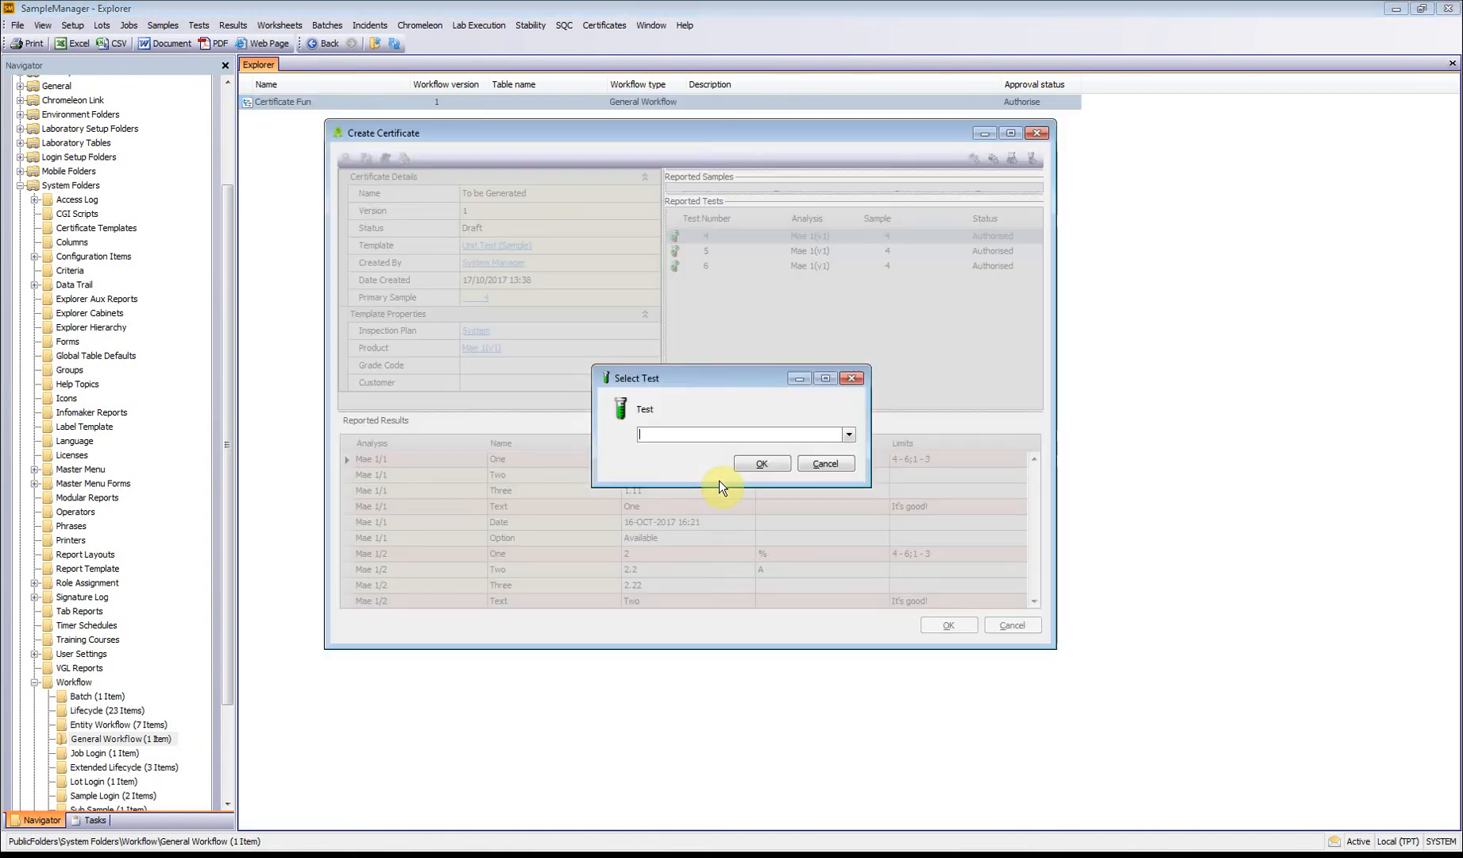
left_click(856, 436)
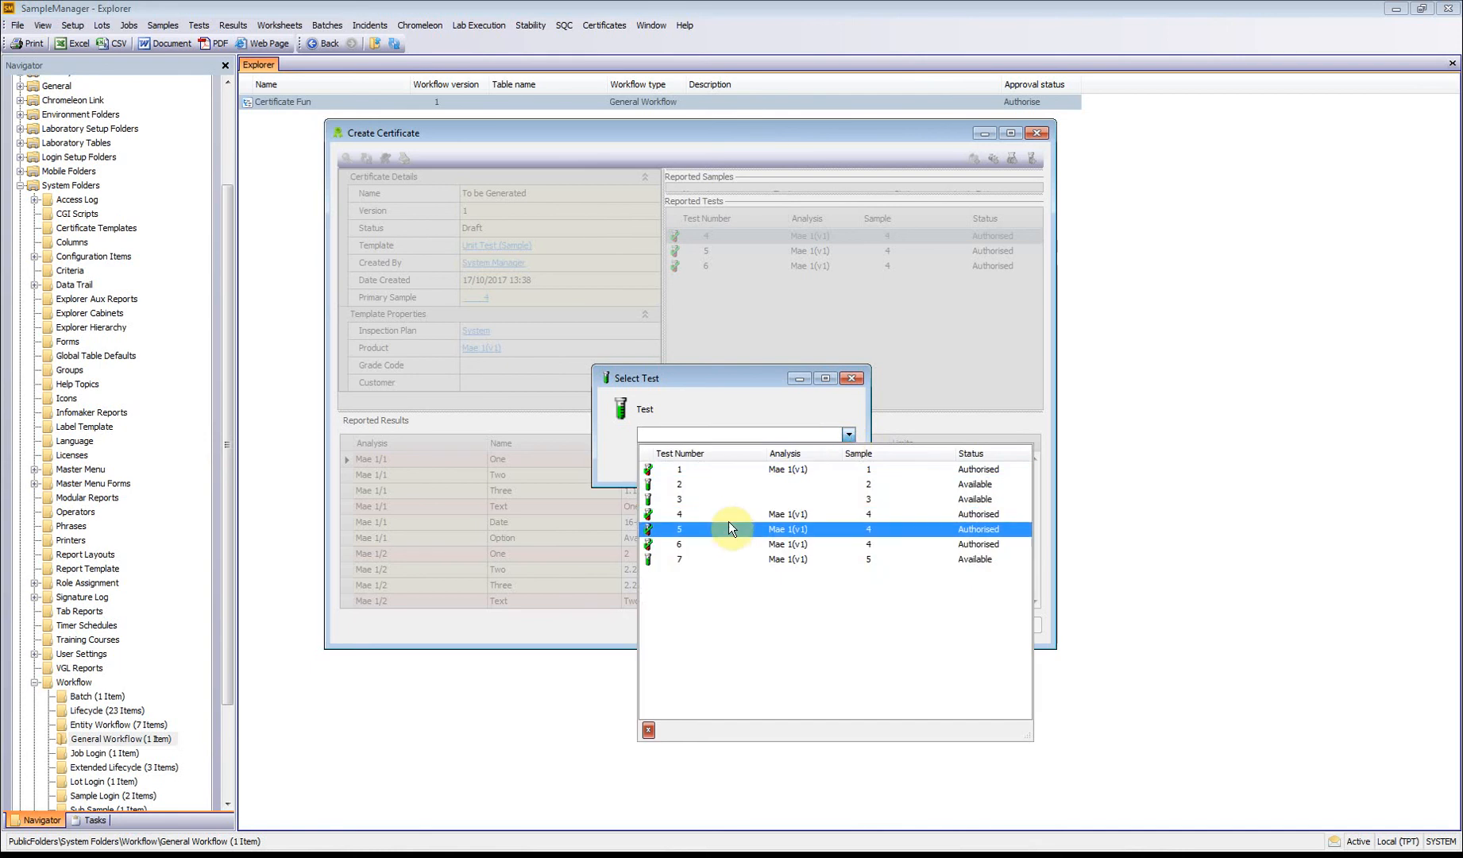
left_click(724, 470)
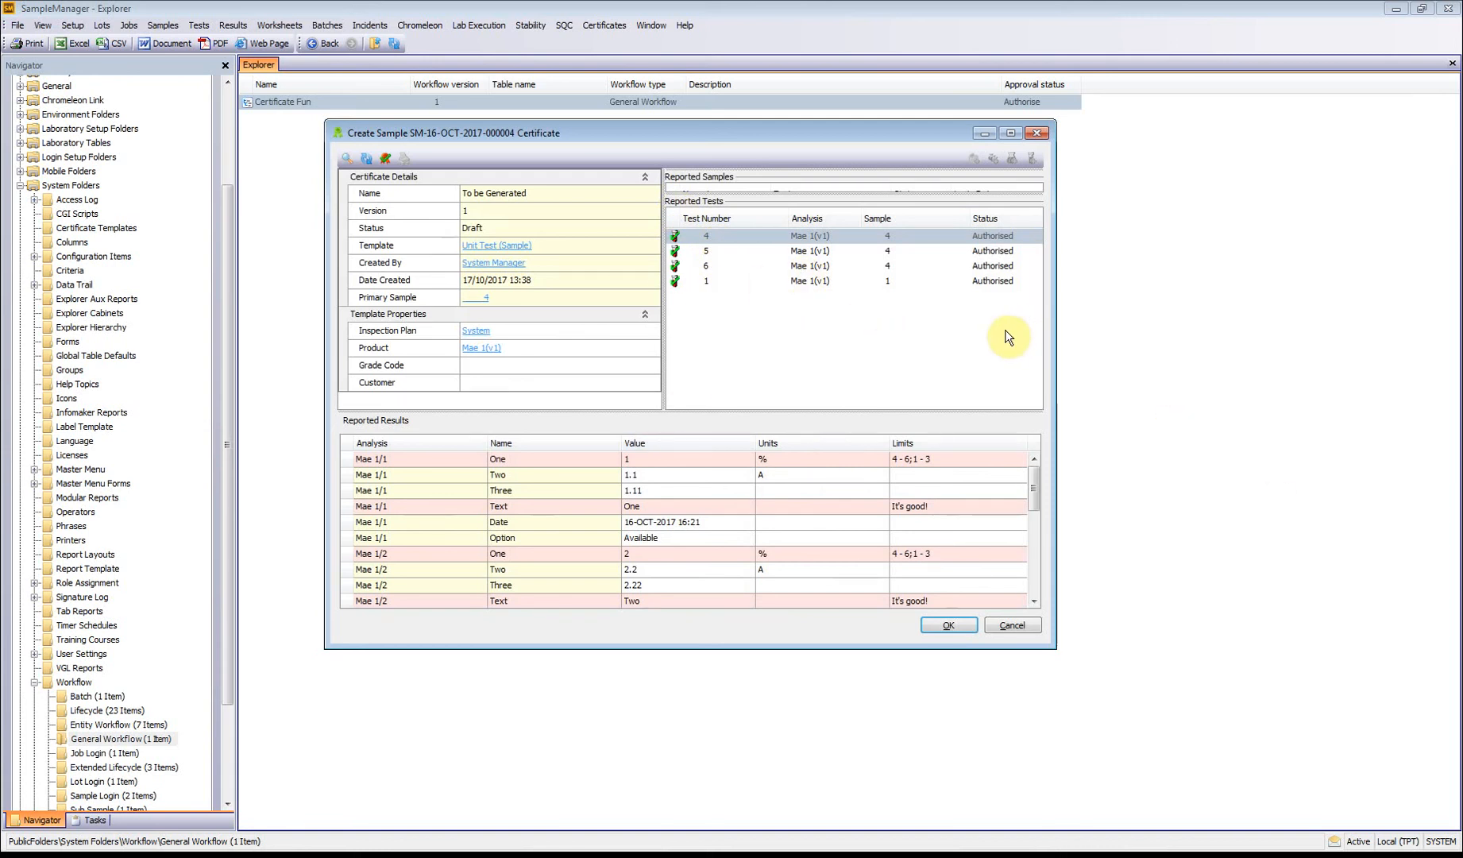
left_click(1038, 146)
left_click(698, 454)
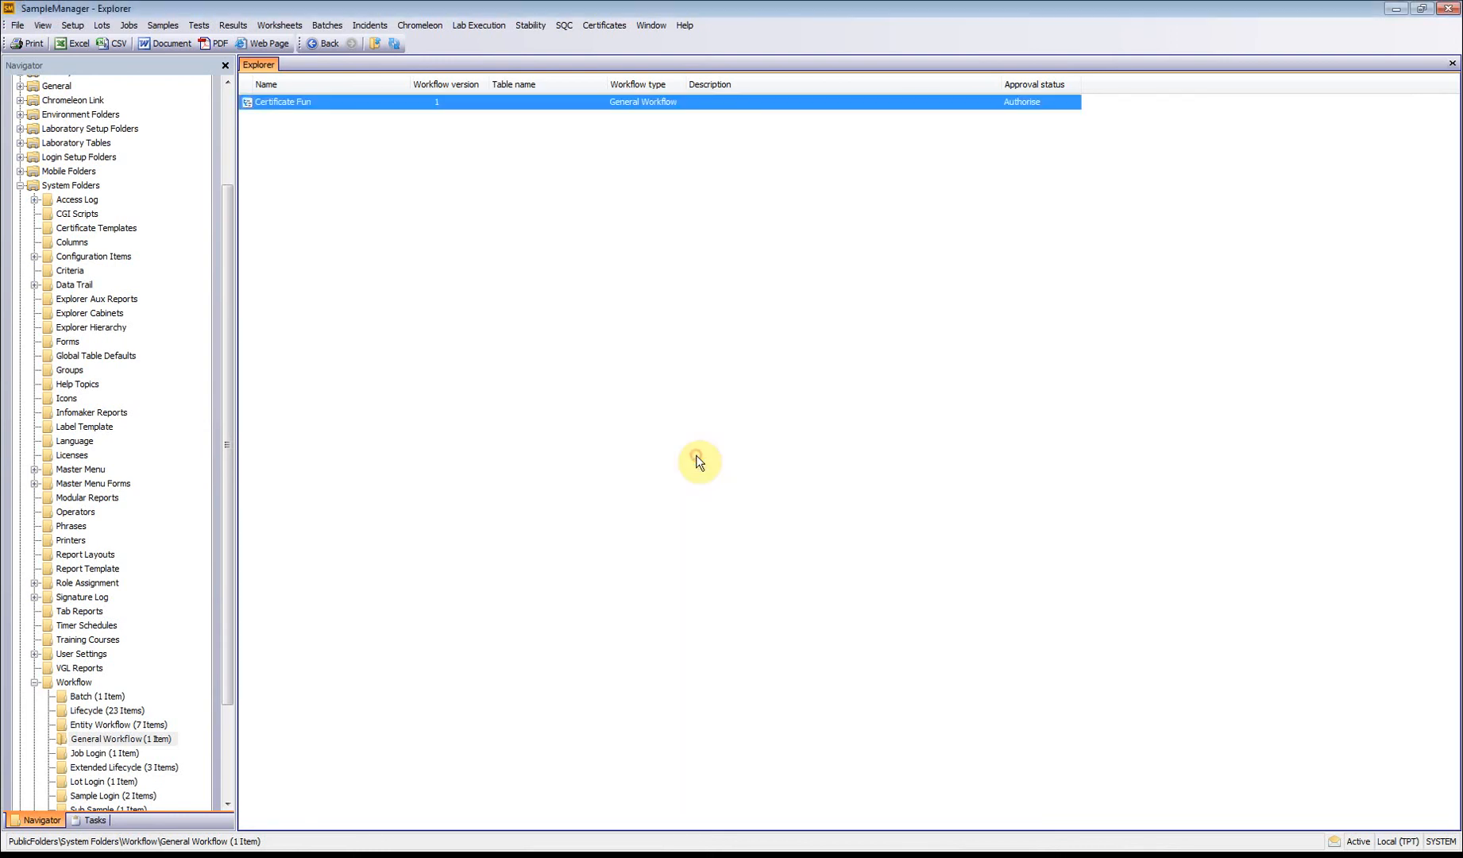
Step: Open the Tuesday certificate template for modification
left_click(598, 25)
mouse_move(619, 44)
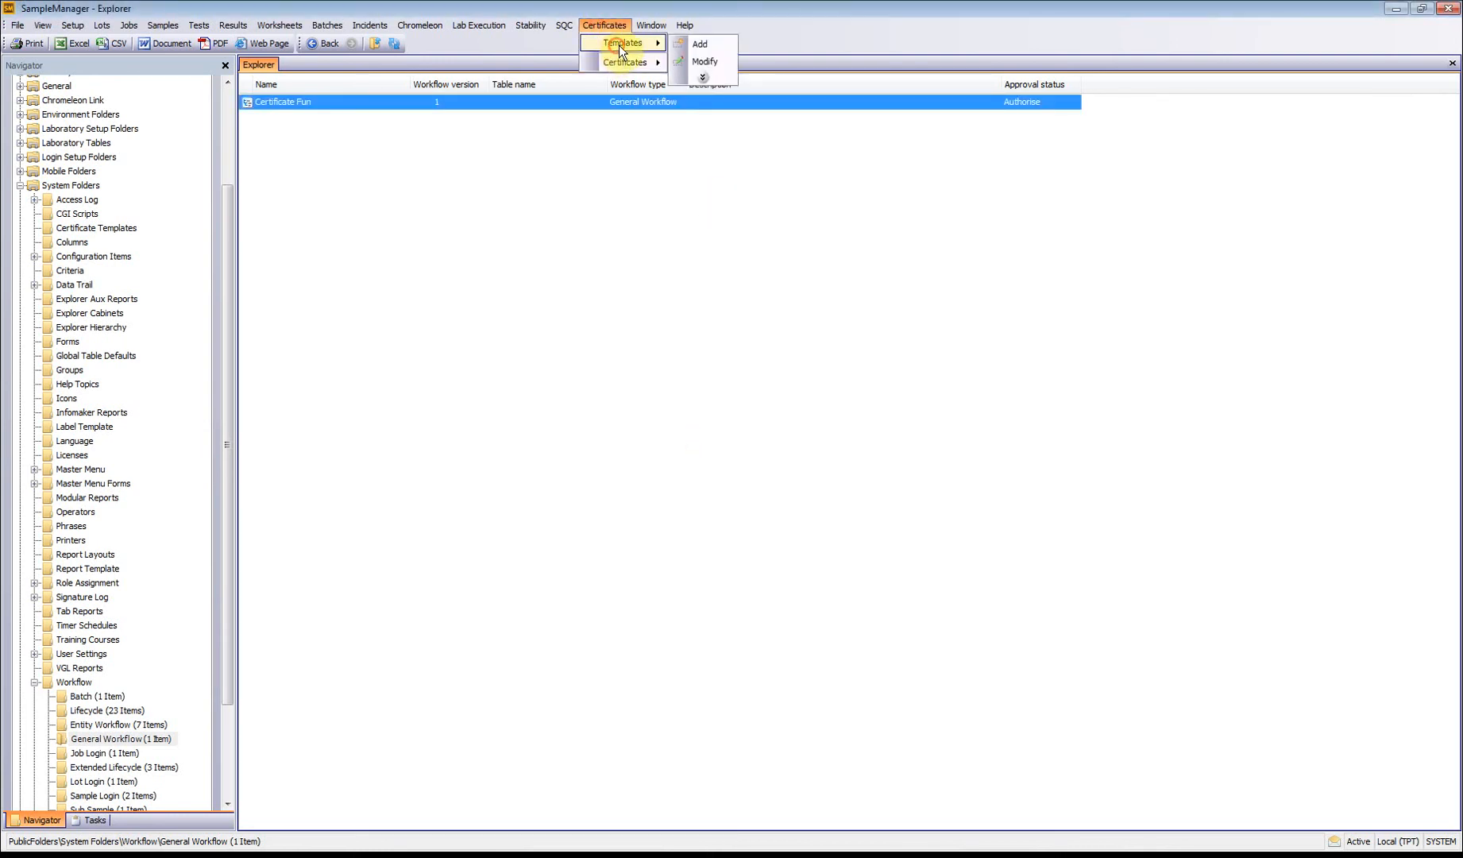
left_click(701, 64)
left_click(849, 434)
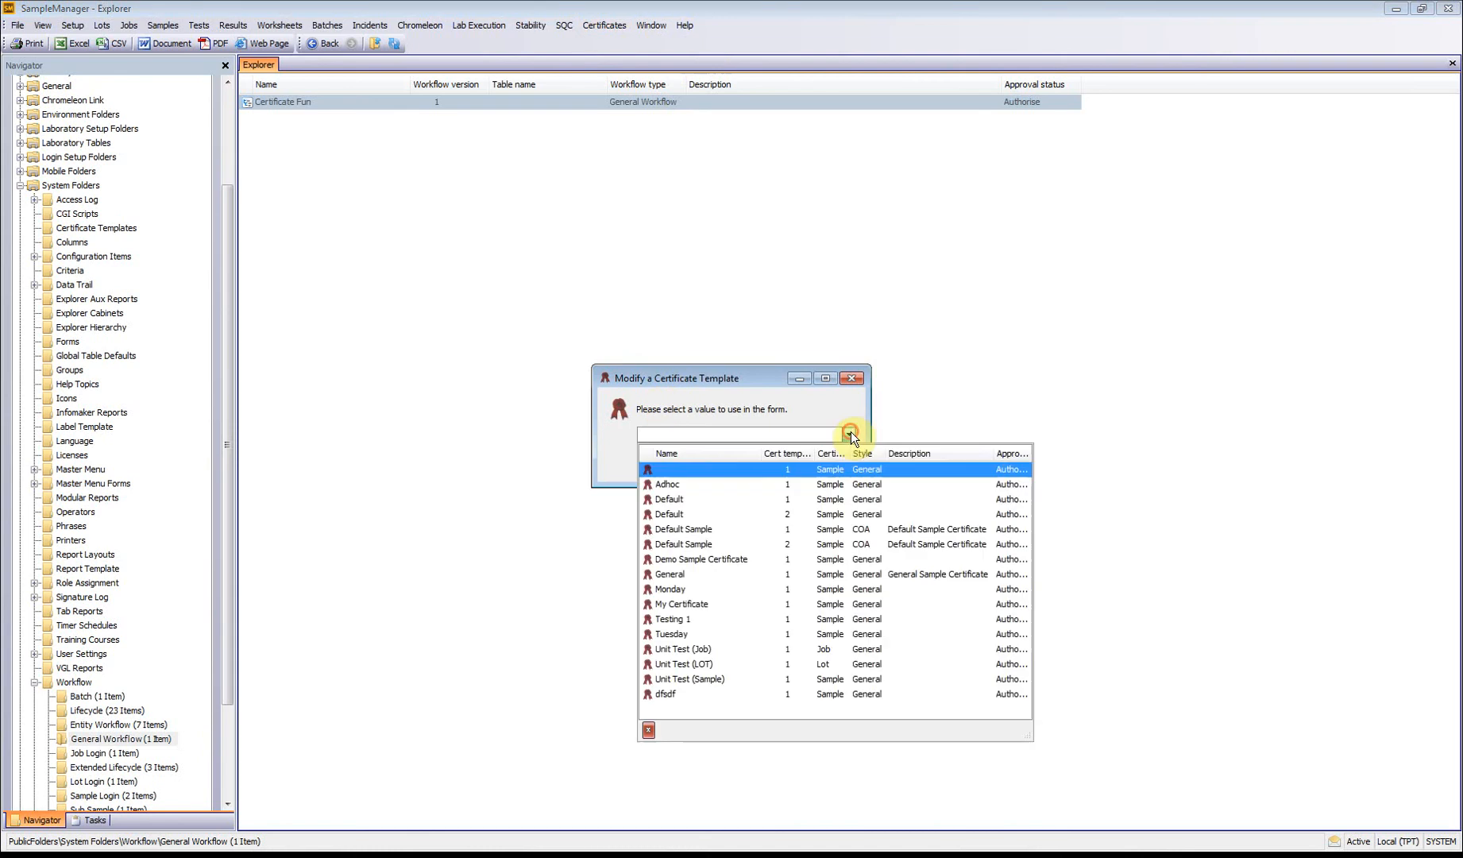
left_click(695, 633)
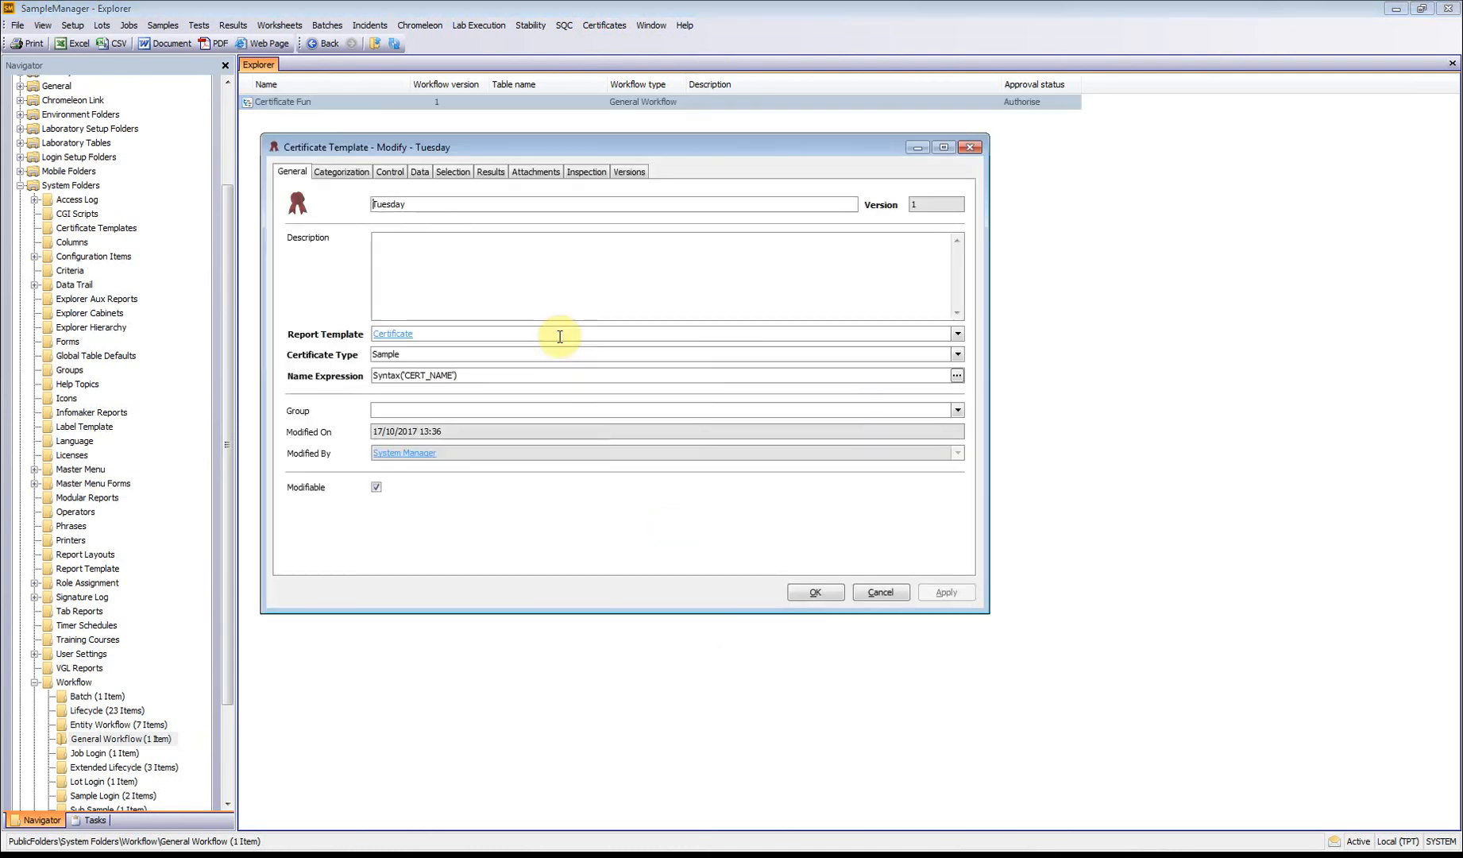
Step: Review the Tuesday template's categorization, control, data, selection and results settings, and close it without saving
left_click(345, 172)
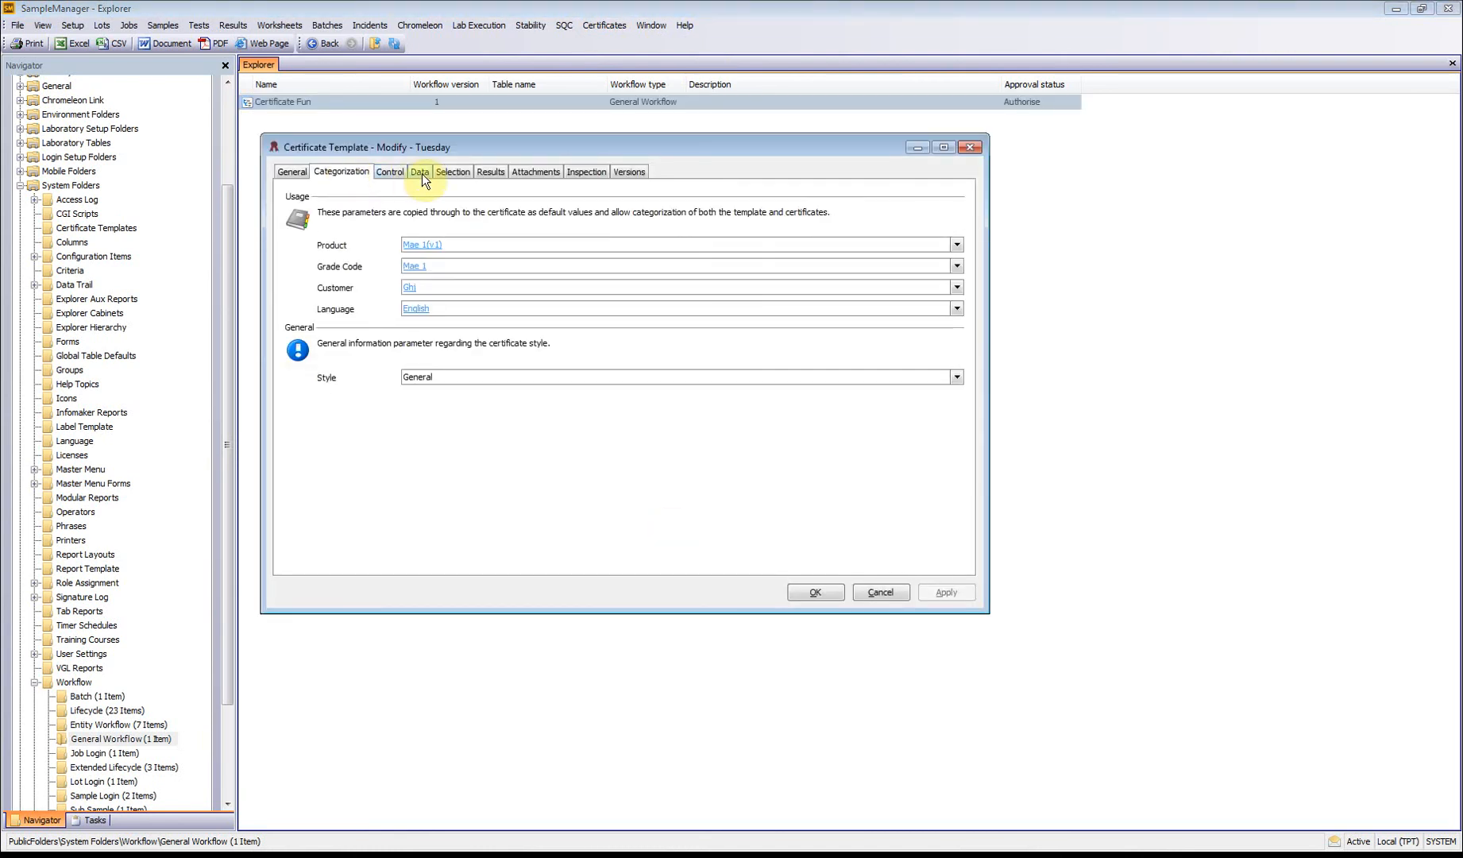
left_click(395, 170)
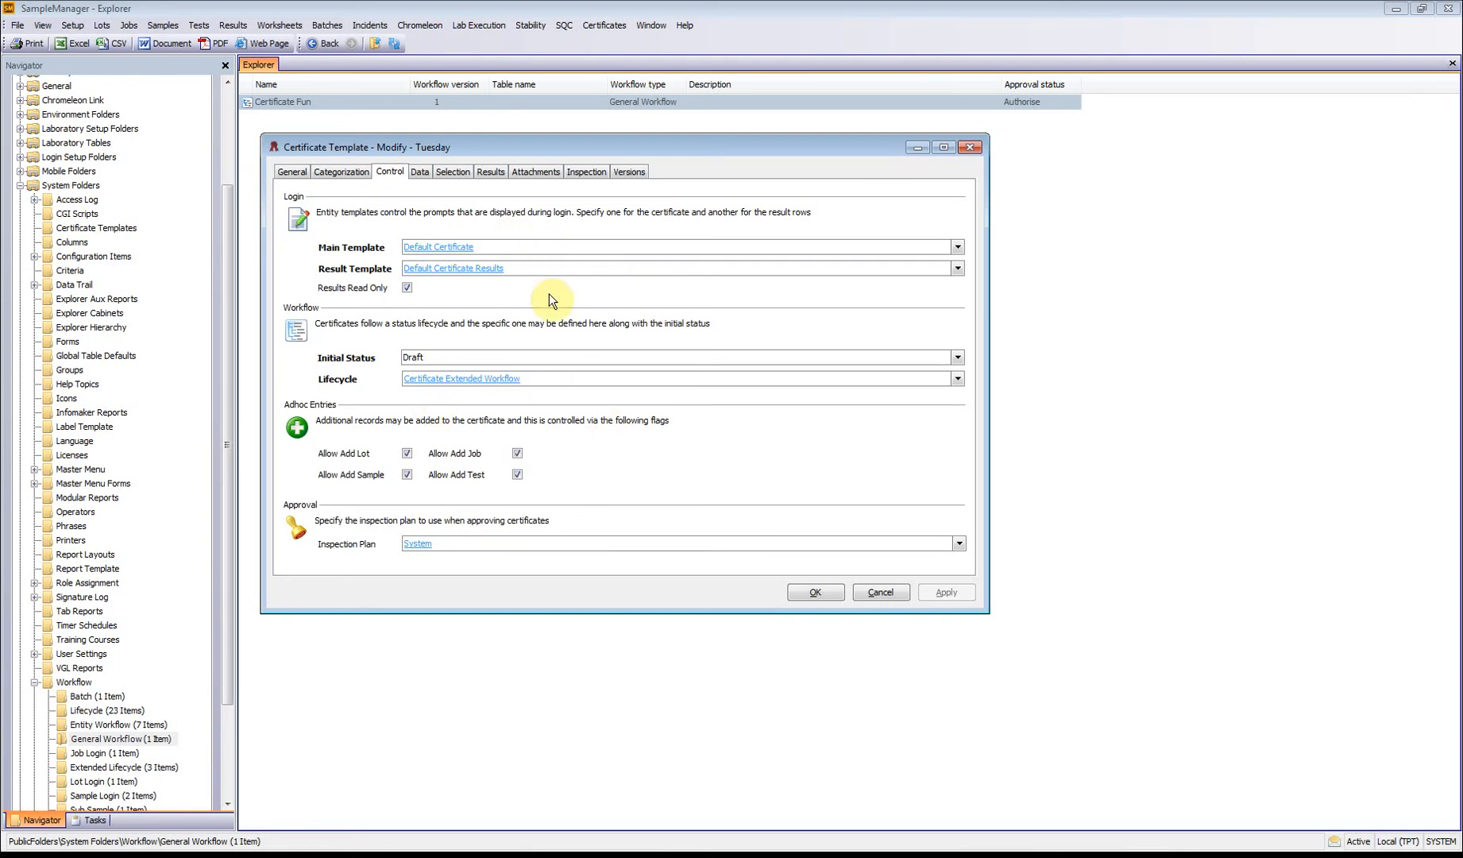
left_click(421, 171)
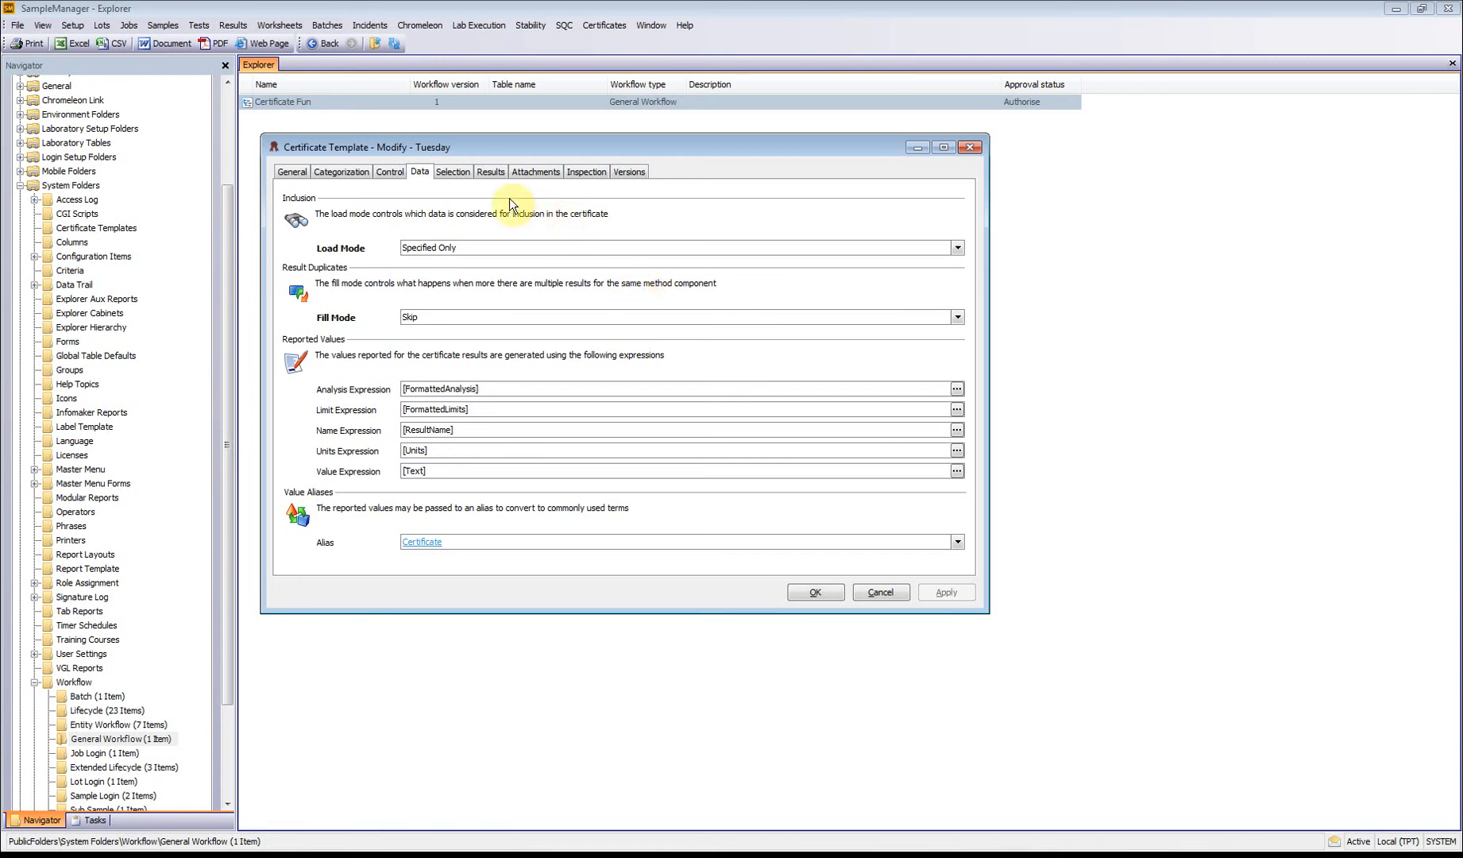
left_click(453, 171)
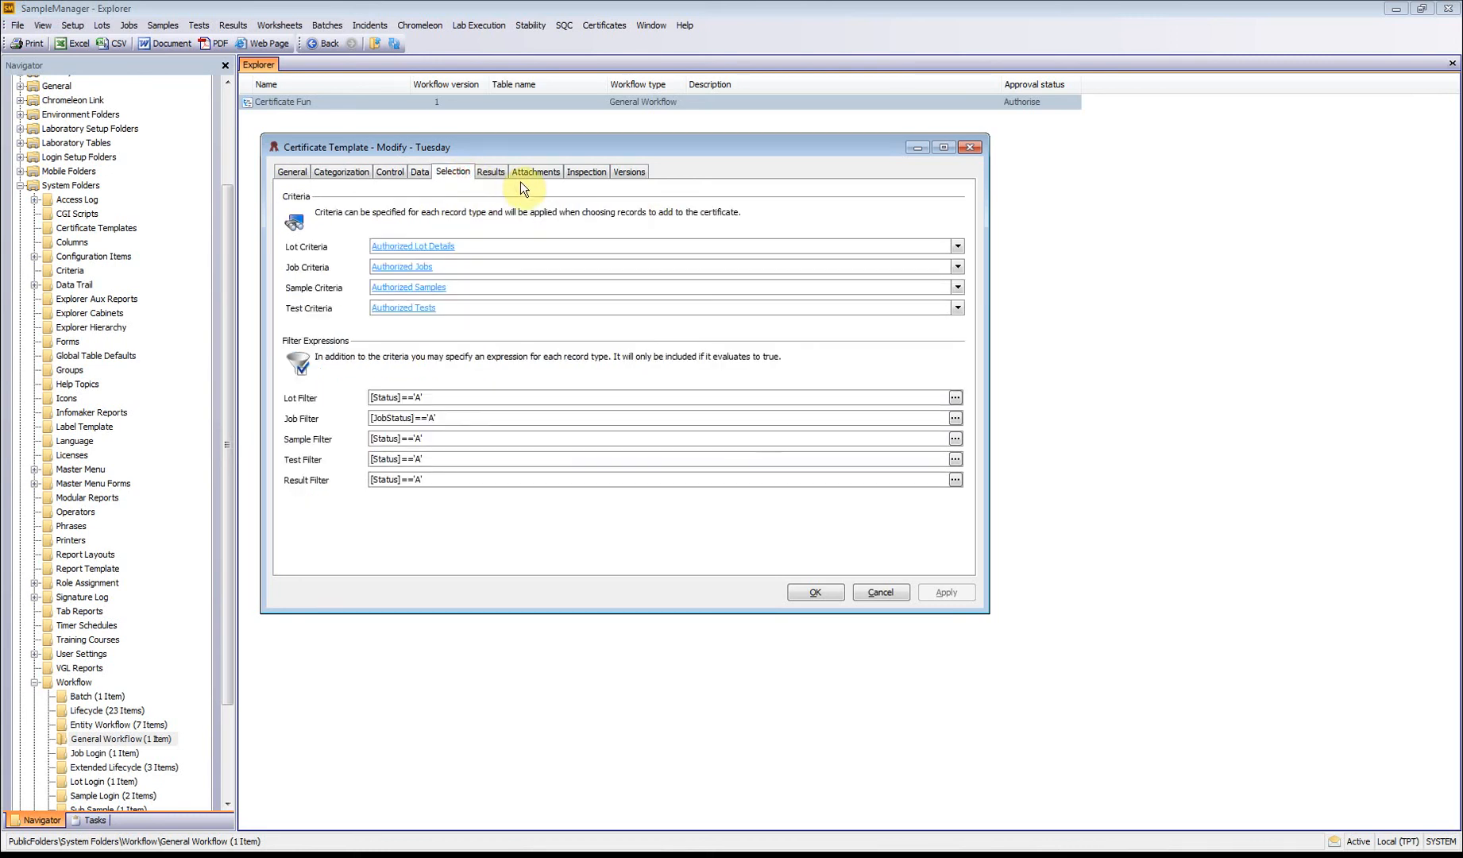
left_click(491, 171)
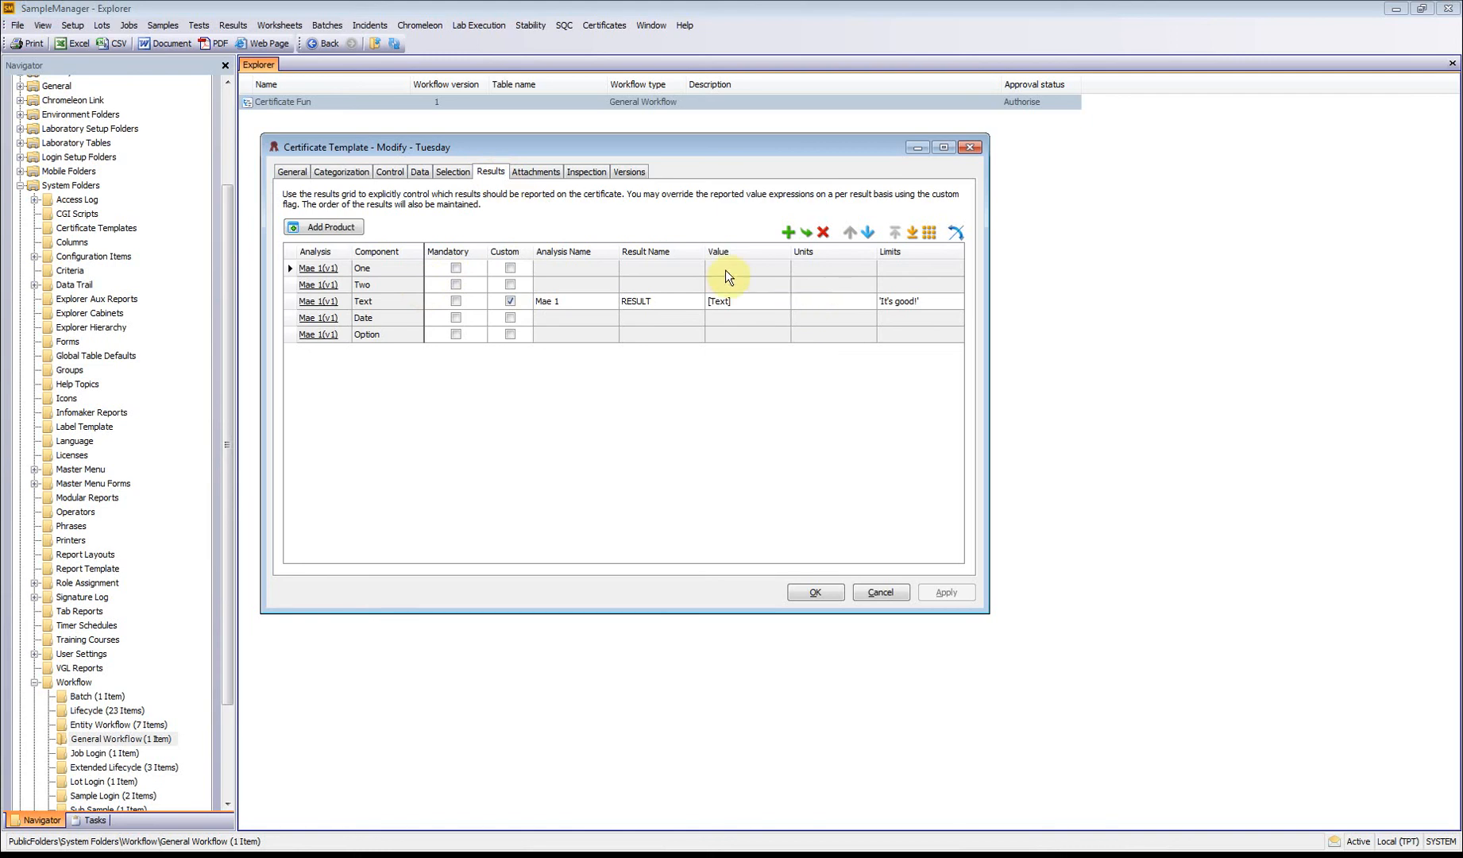
left_click(888, 592)
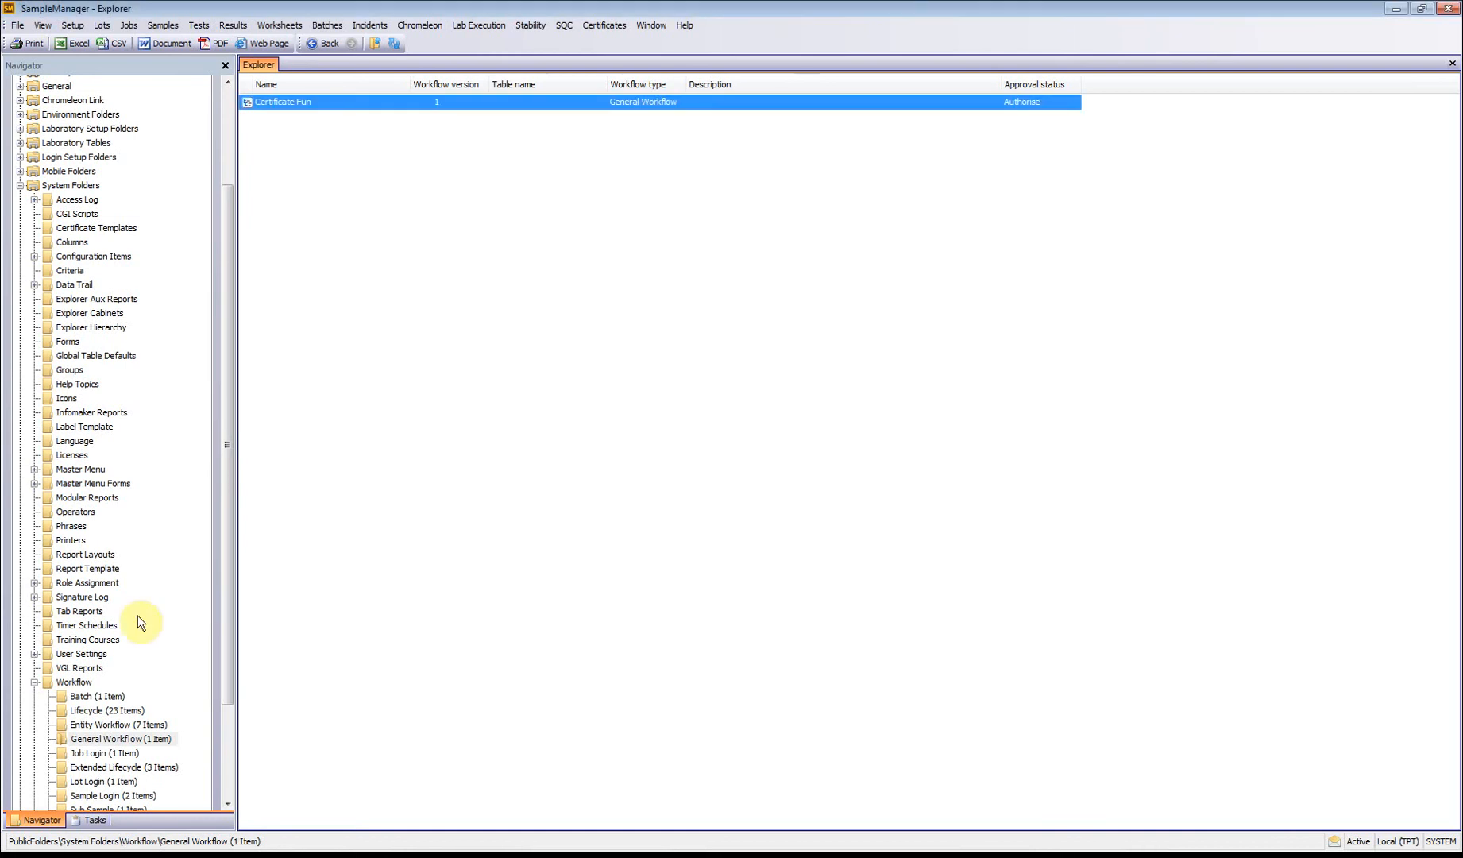
Step: List the existing certificates and show the certificate actions available for CERT-SAMPLE-000029
left_click_drag(225, 627, 87, 731)
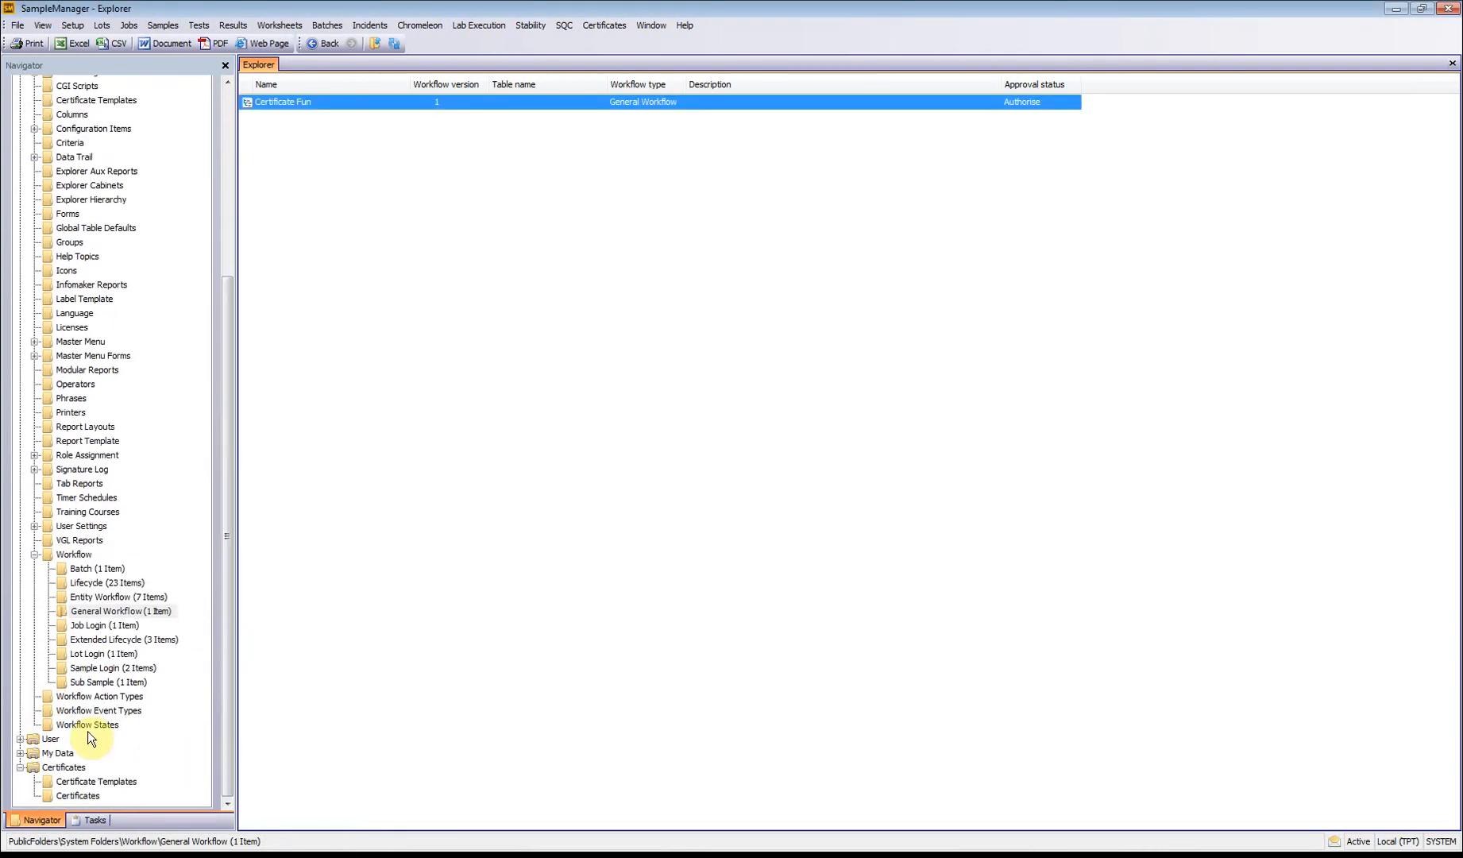
left_click(83, 795)
left_click(360, 659)
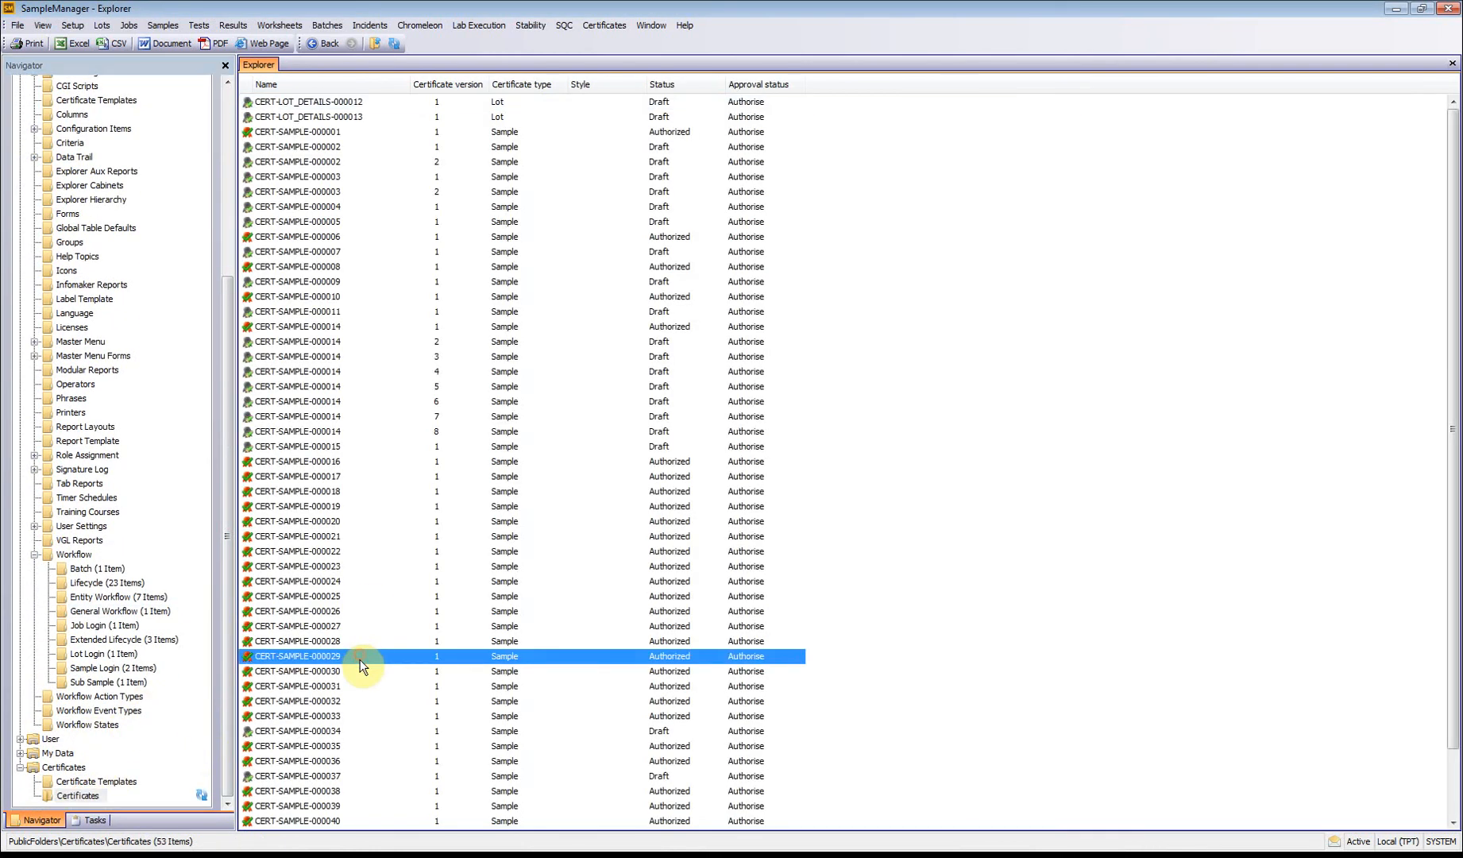
right_click(360, 659)
mouse_move(426, 669)
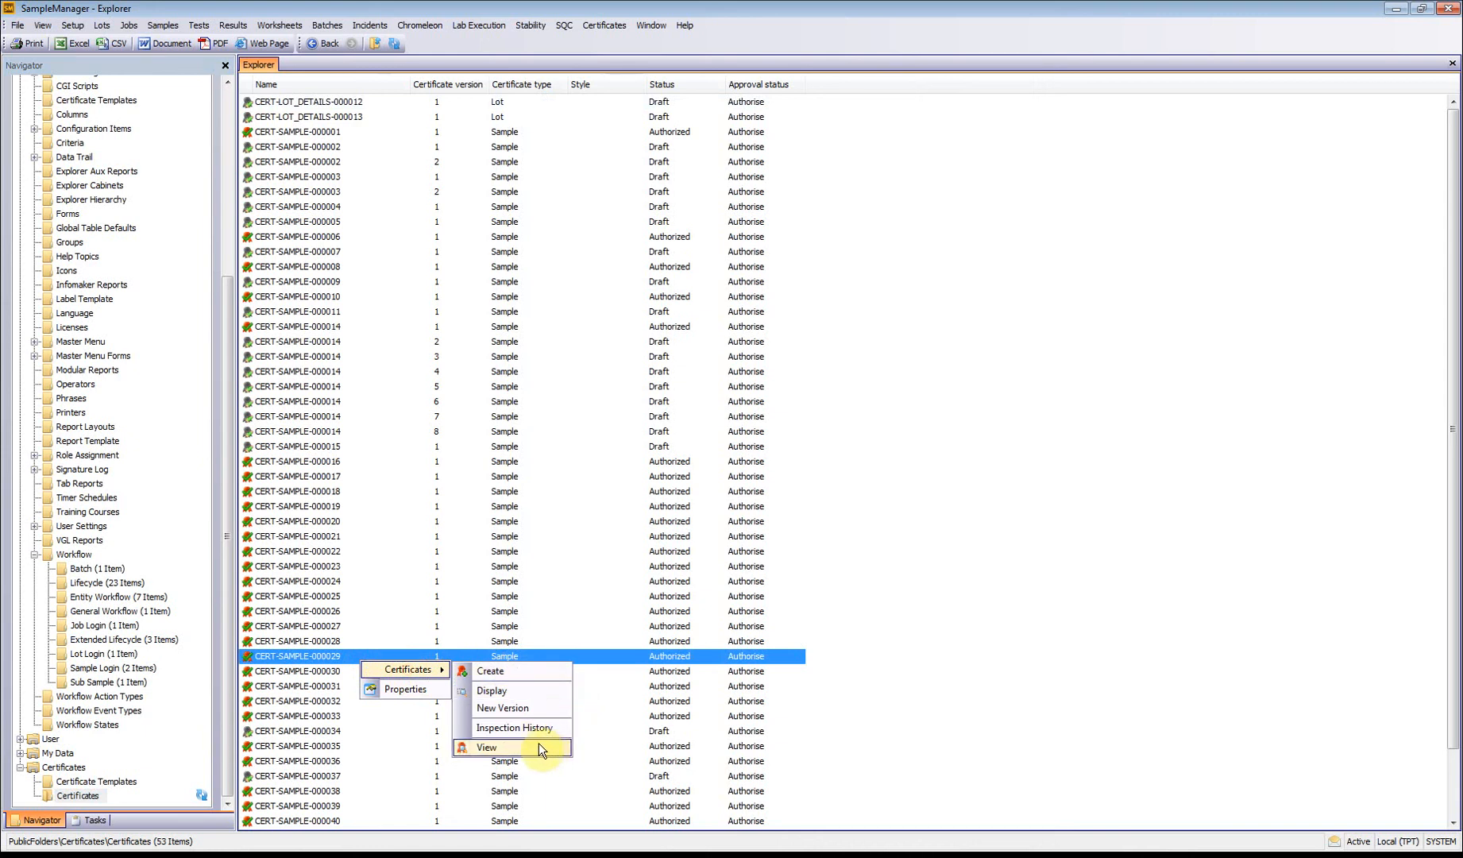
left_click(604, 25)
mouse_move(622, 43)
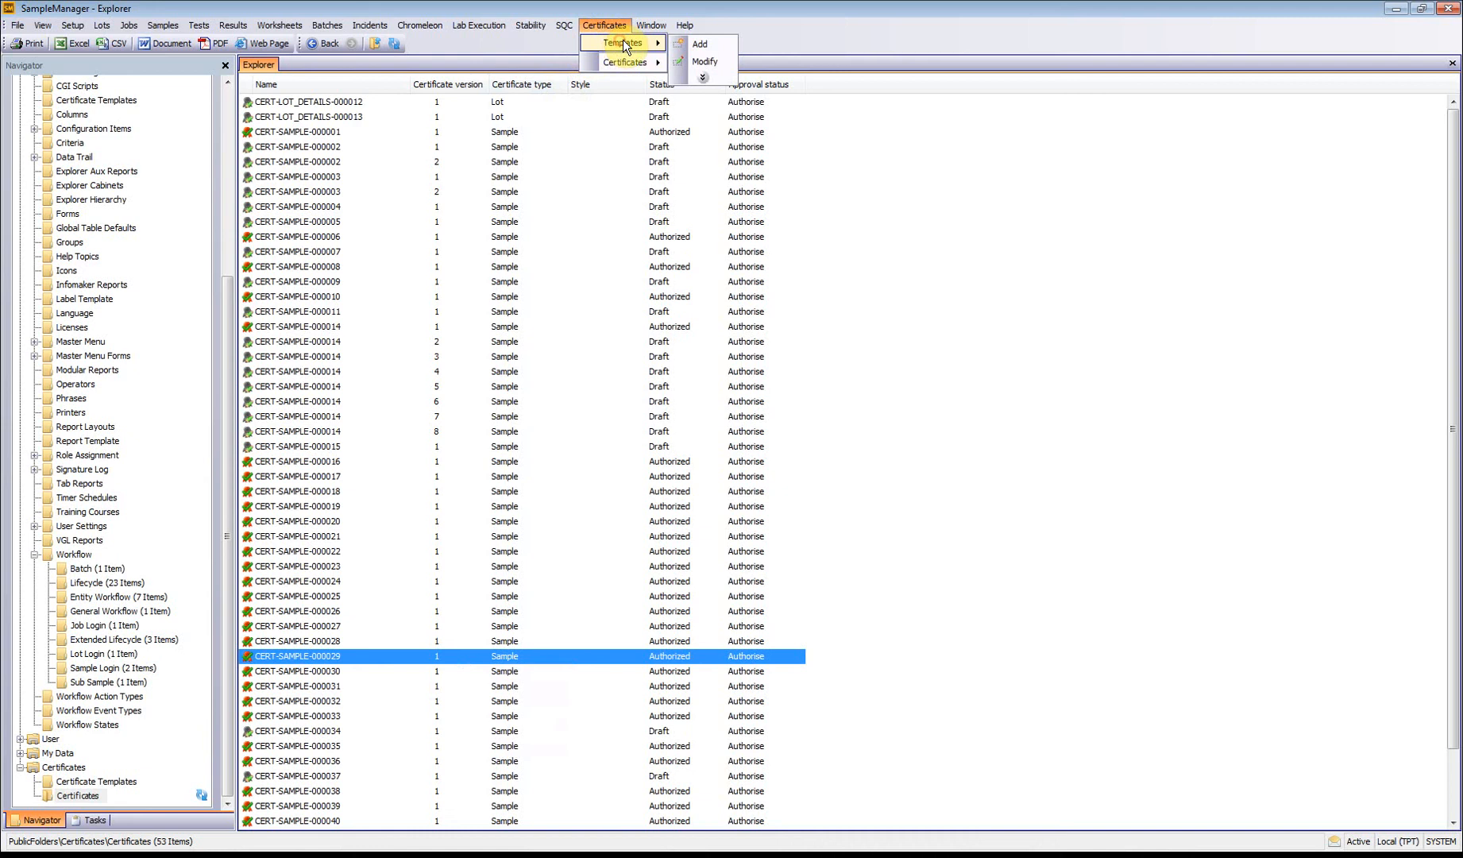
left_click(562, 7)
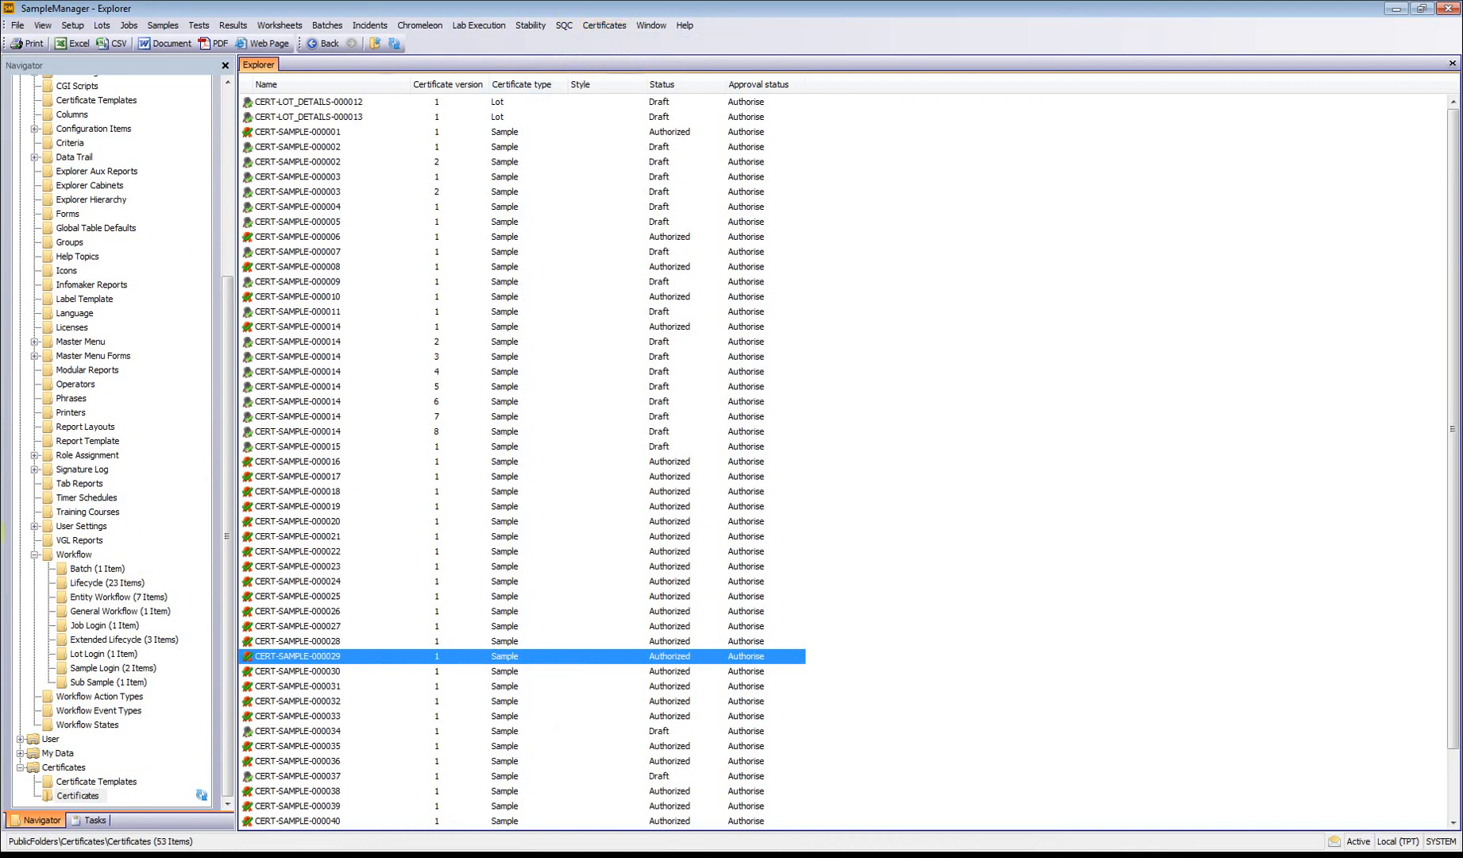